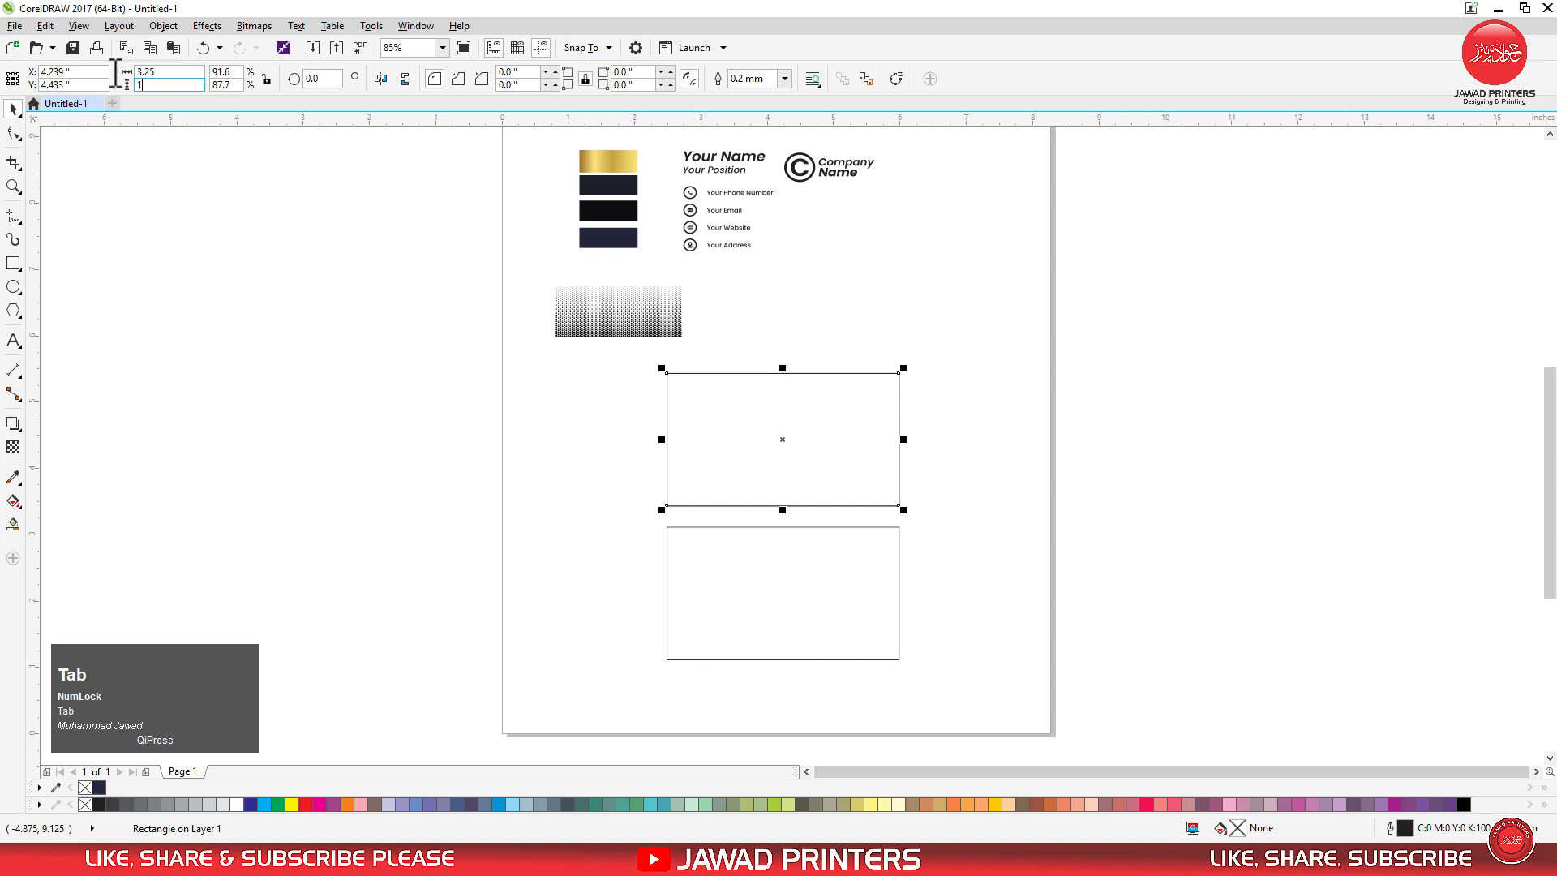
Set the inner rectangle's height to 1.75 inches and centre a copy of it inside the lower card rectangle.
text(5)
key(Return)
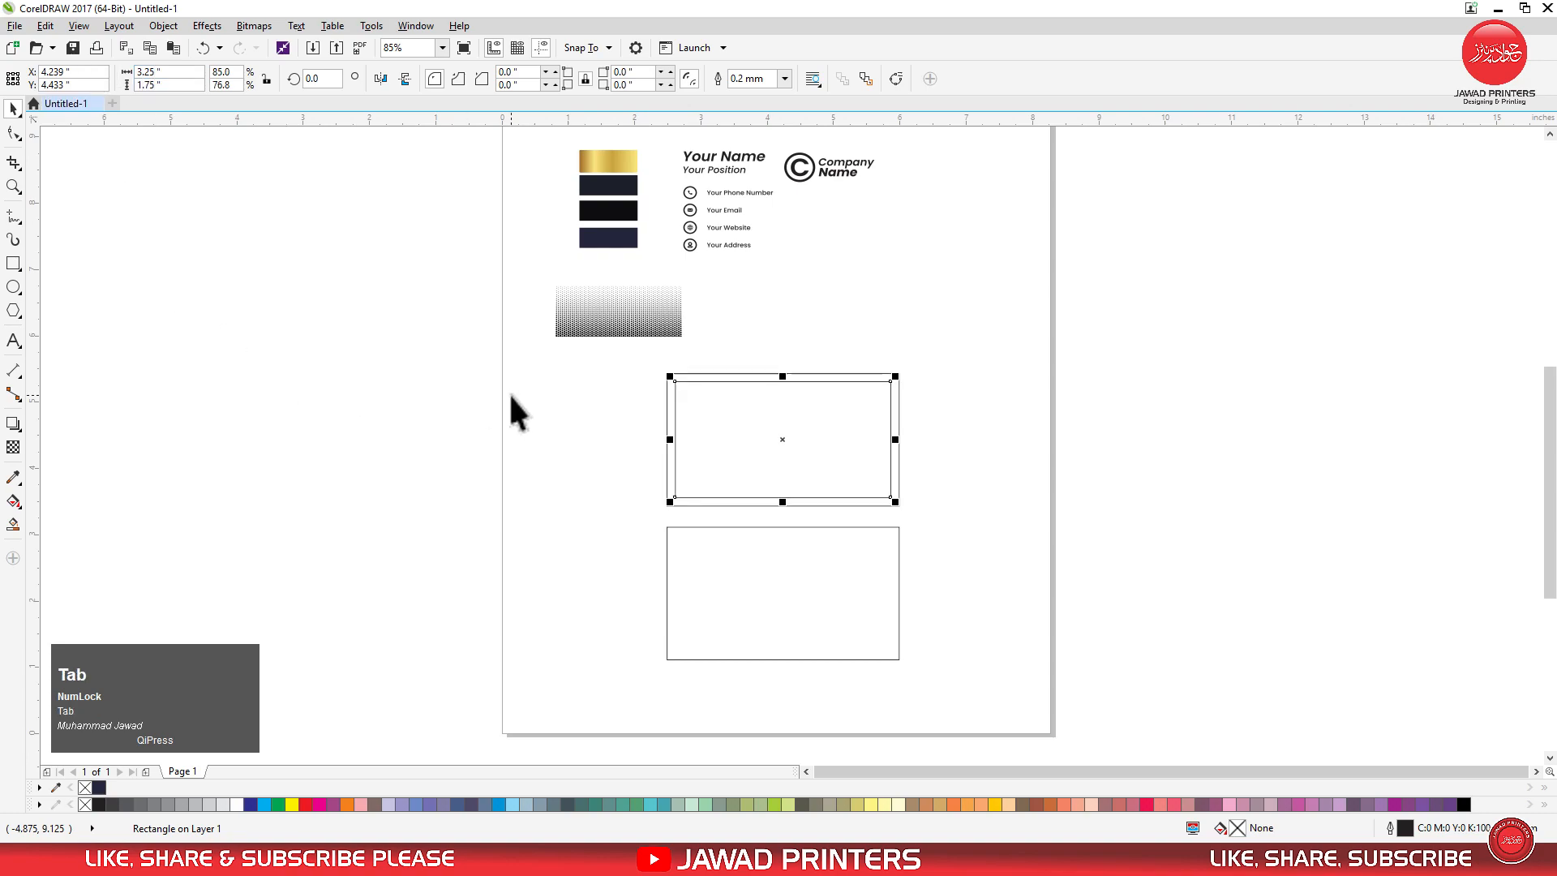
right_click(704, 423)
click(777, 567)
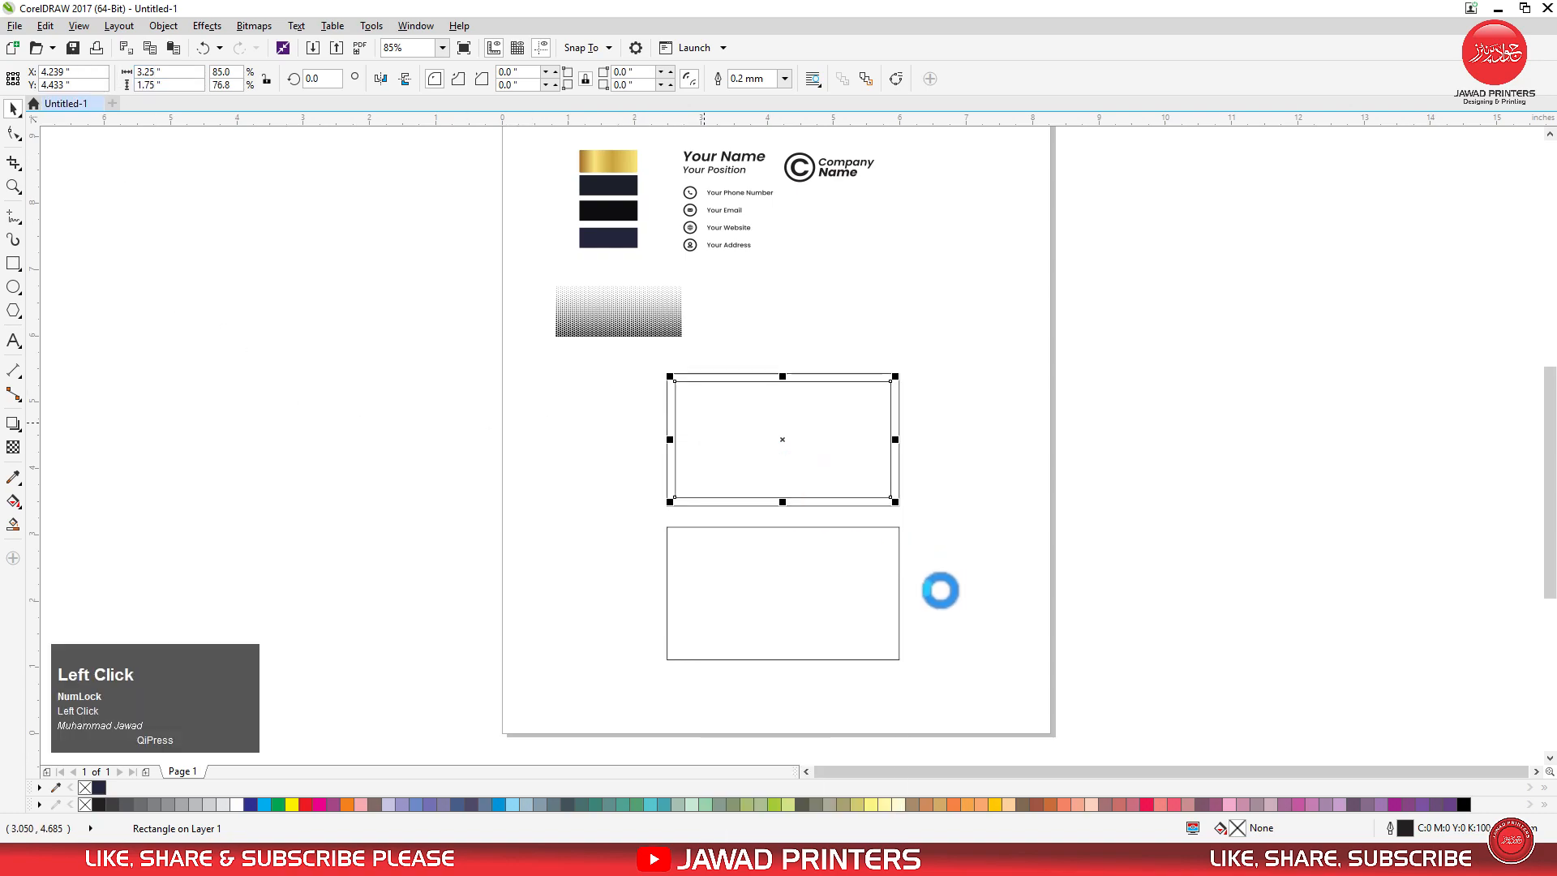
right_click(926, 605)
click(968, 718)
shift+click(843, 619)
key(c)
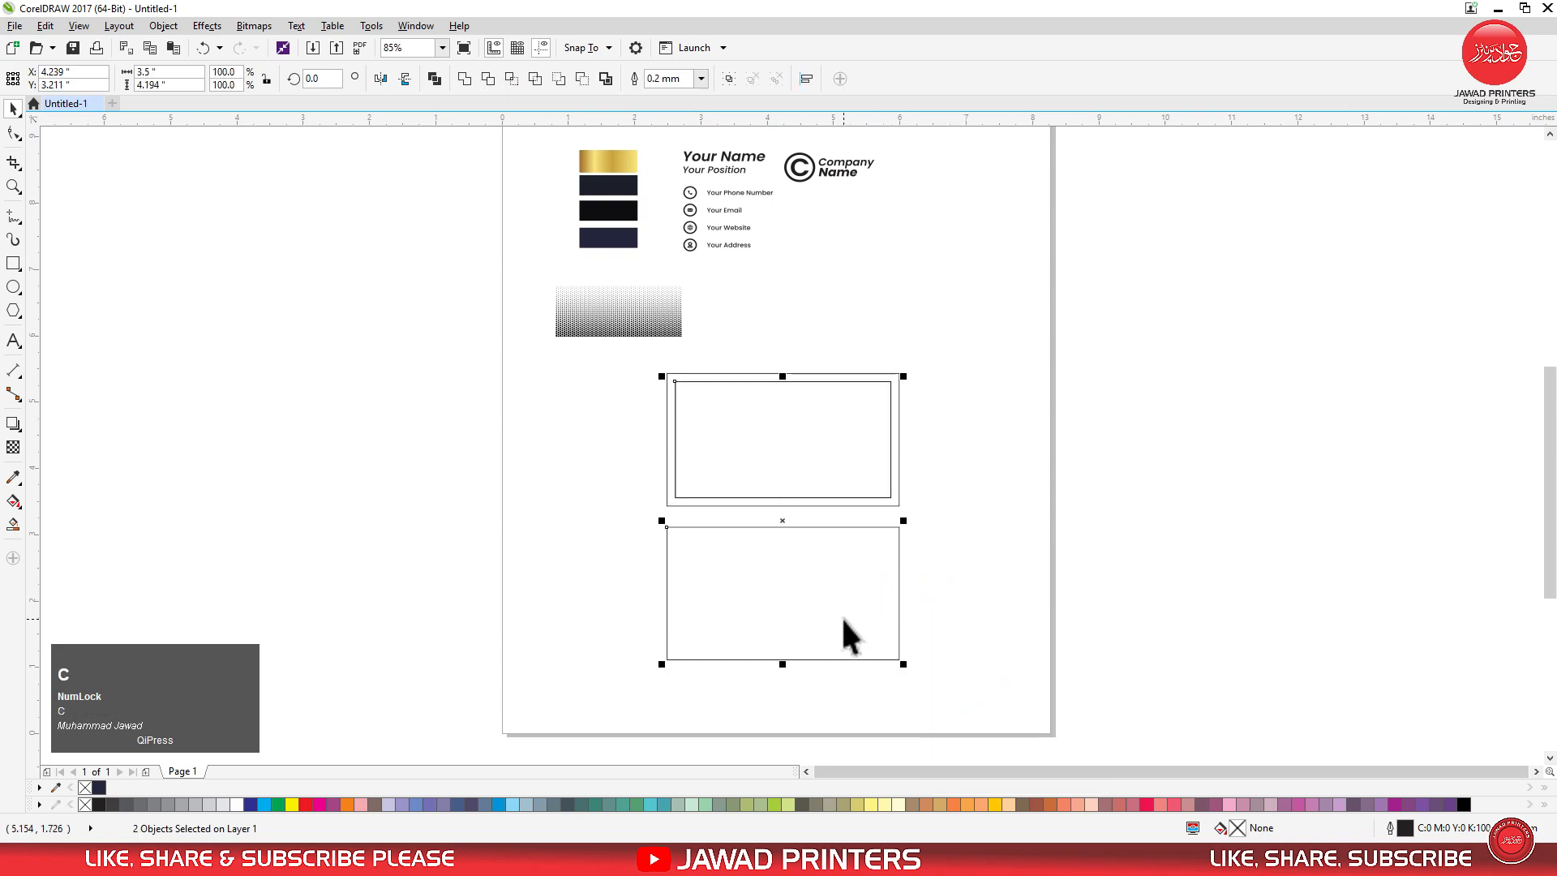
key(e)
click(1013, 594)
Move the gold, charcoal, black and navy colour swatches together to the empty area beside the upper card rectangle.
drag(564, 146, 665, 252)
drag(621, 177, 634, 409)
Place horizontal and vertical guidelines along all edges of the inner margin rectangles of both cards.
key(F2)
drag(564, 360, 927, 678)
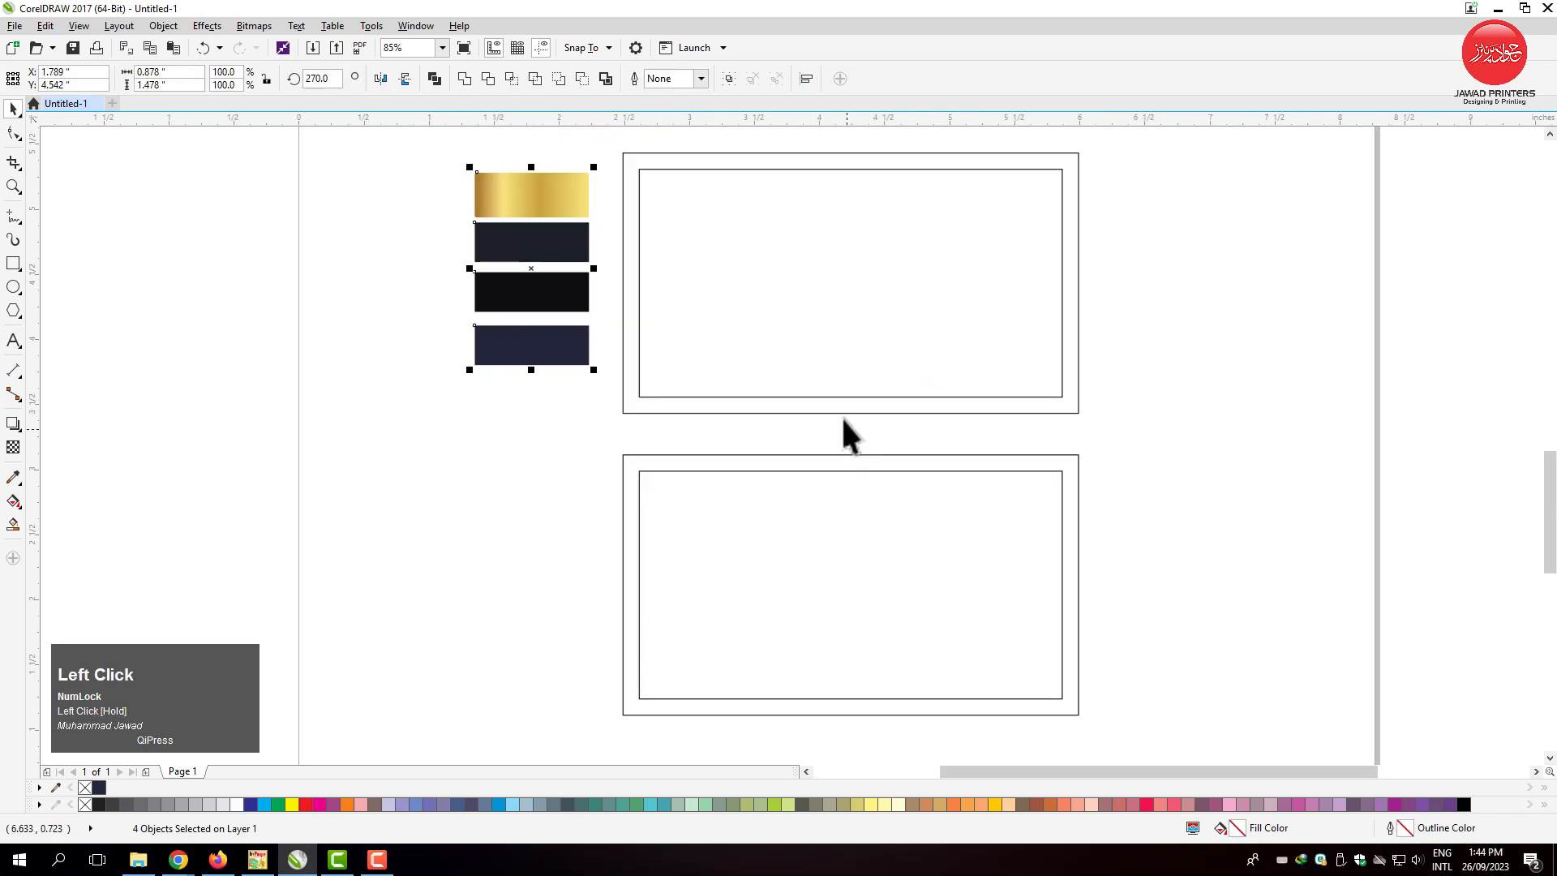
drag(735, 122, 807, 397)
drag(693, 475, 697, 475)
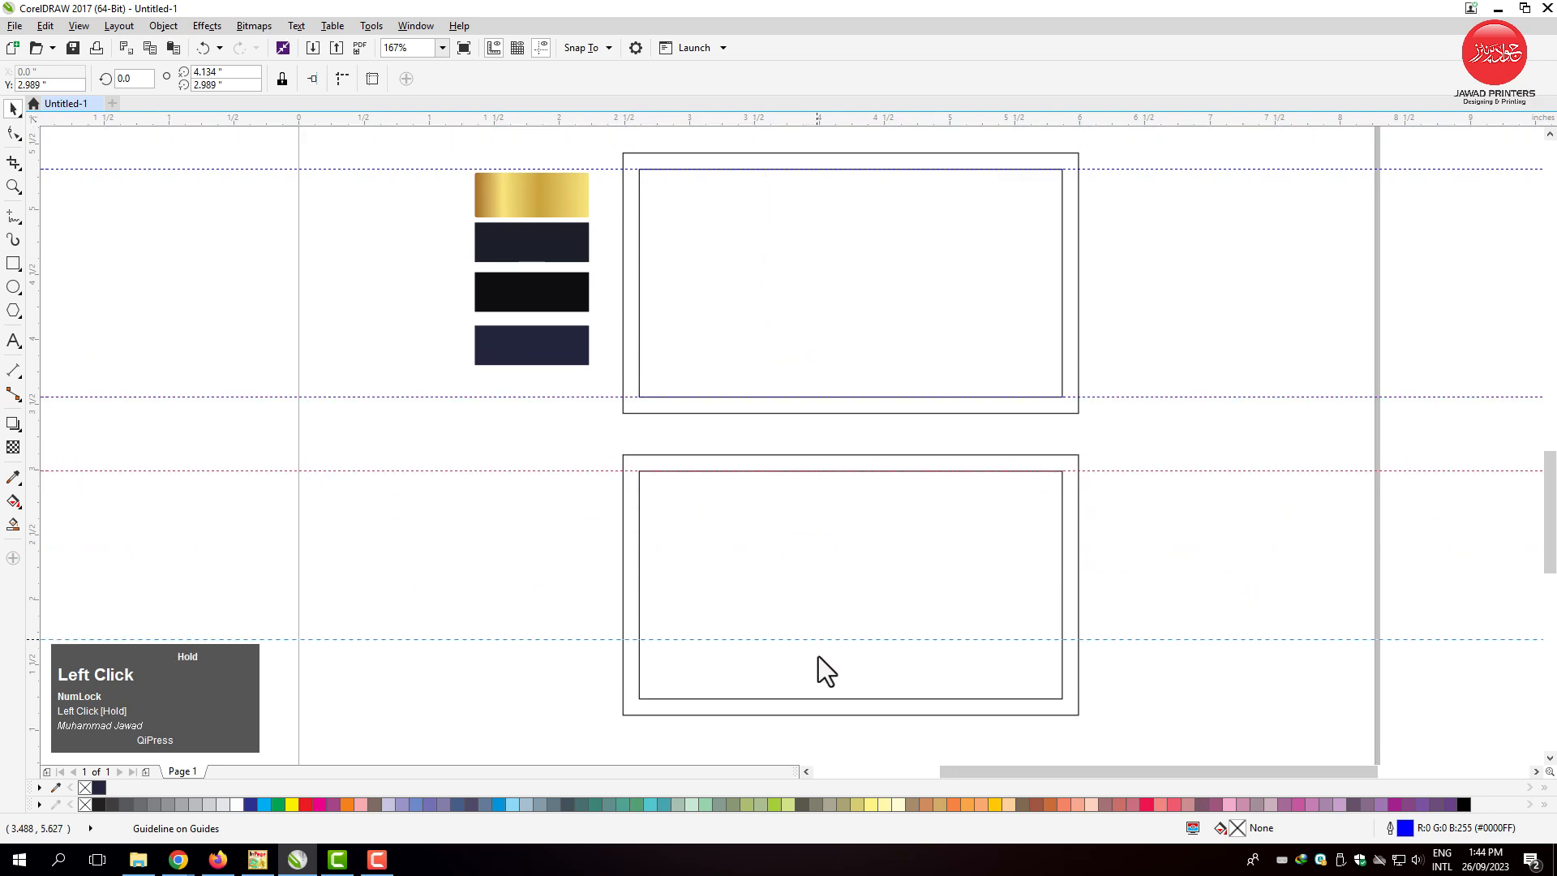
drag(830, 701, 830, 699)
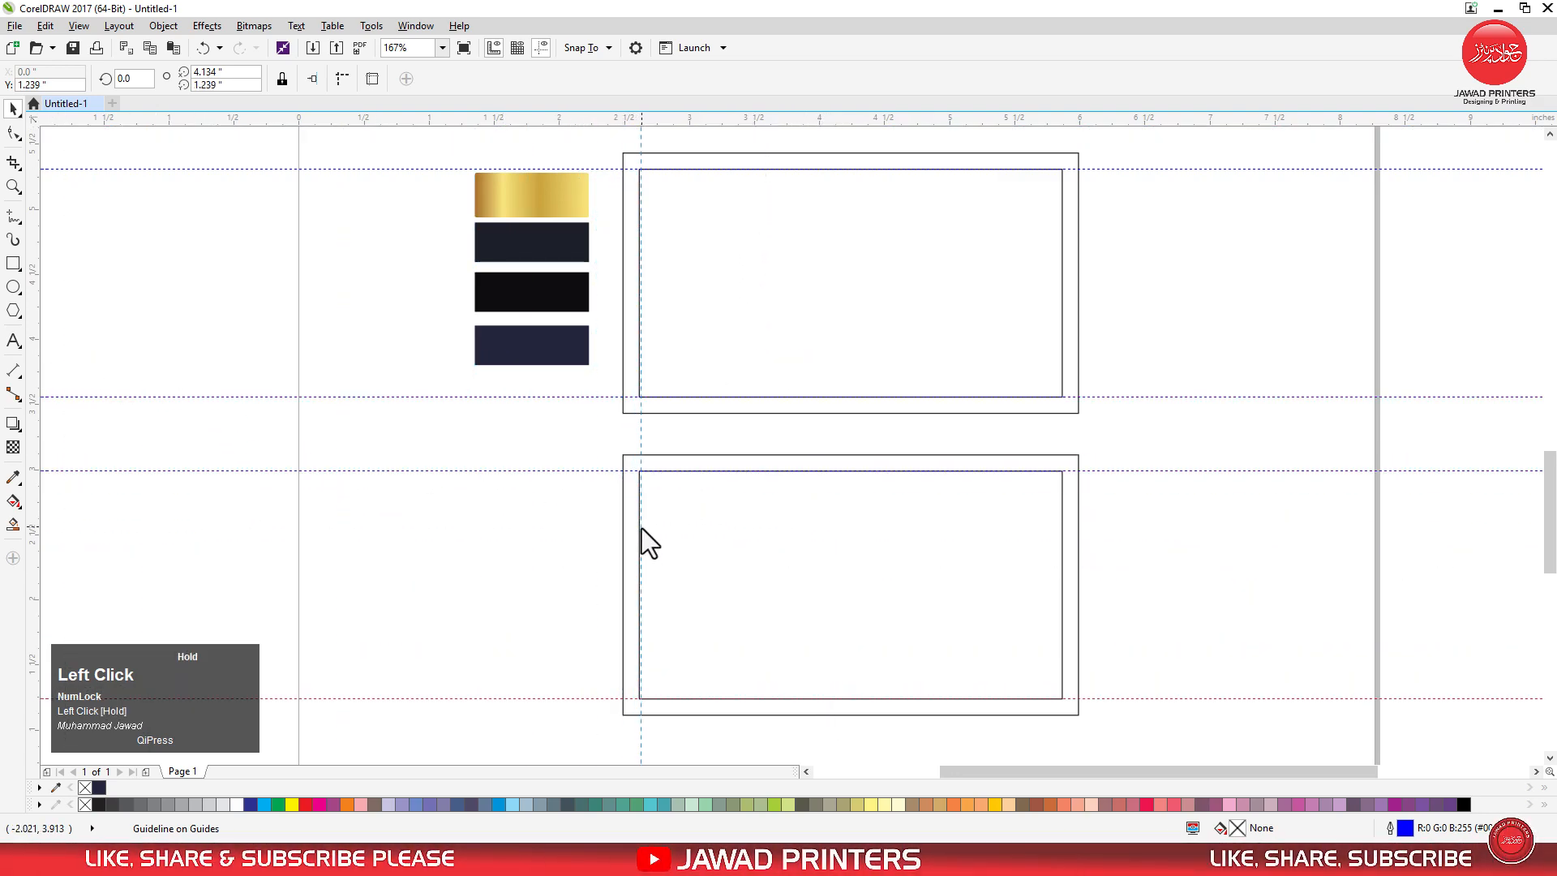
drag(639, 527, 639, 527)
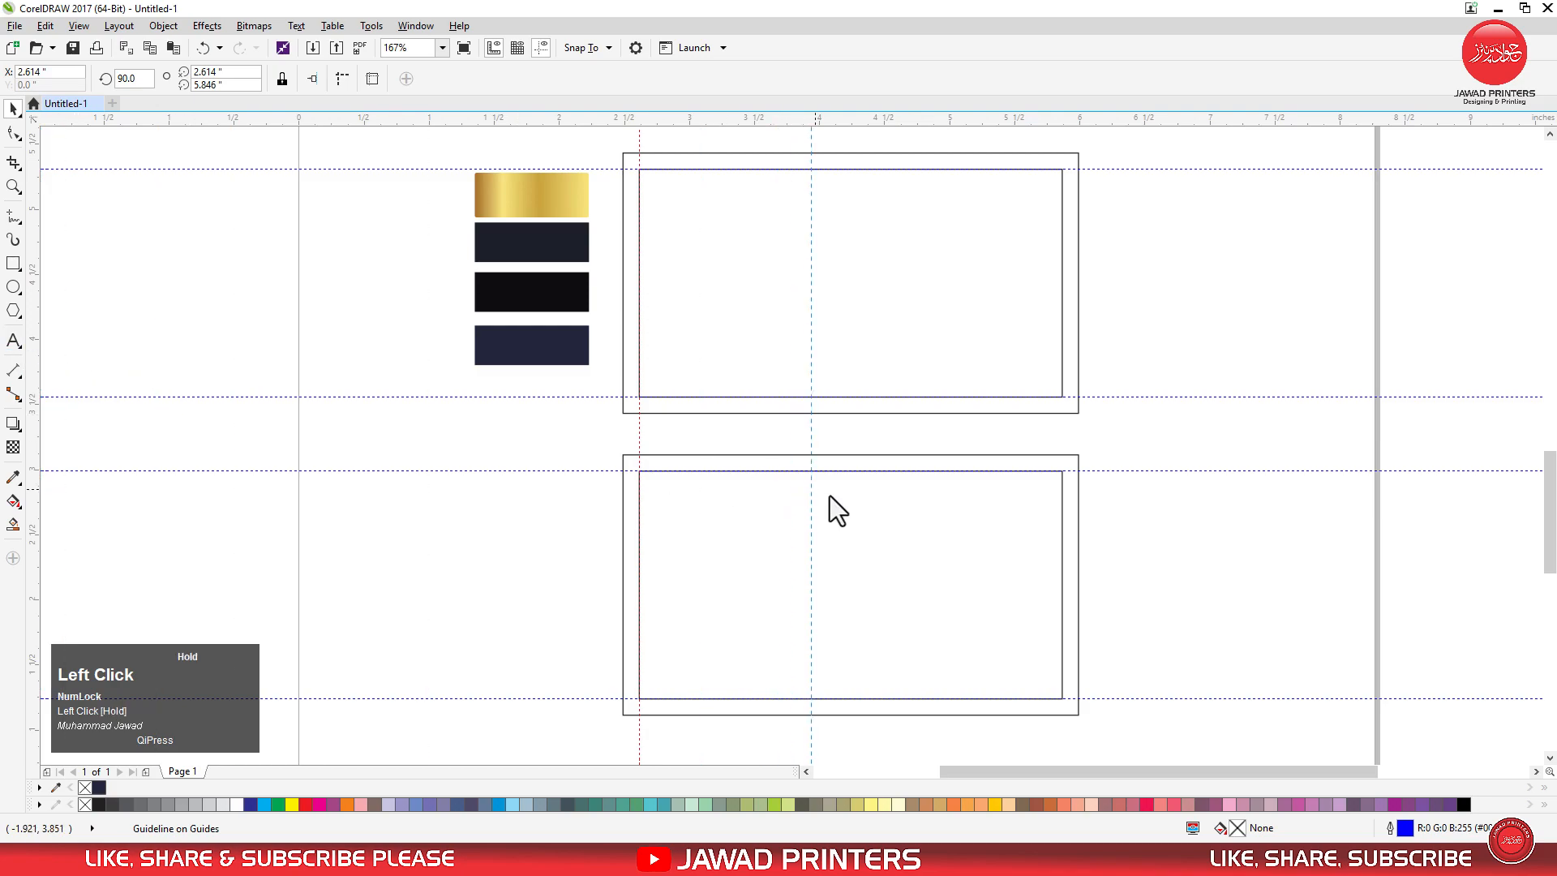
drag(1062, 569, 1062, 568)
Delete the inner margin rectangles from both cards, keeping only the guidelines.
click(1020, 567)
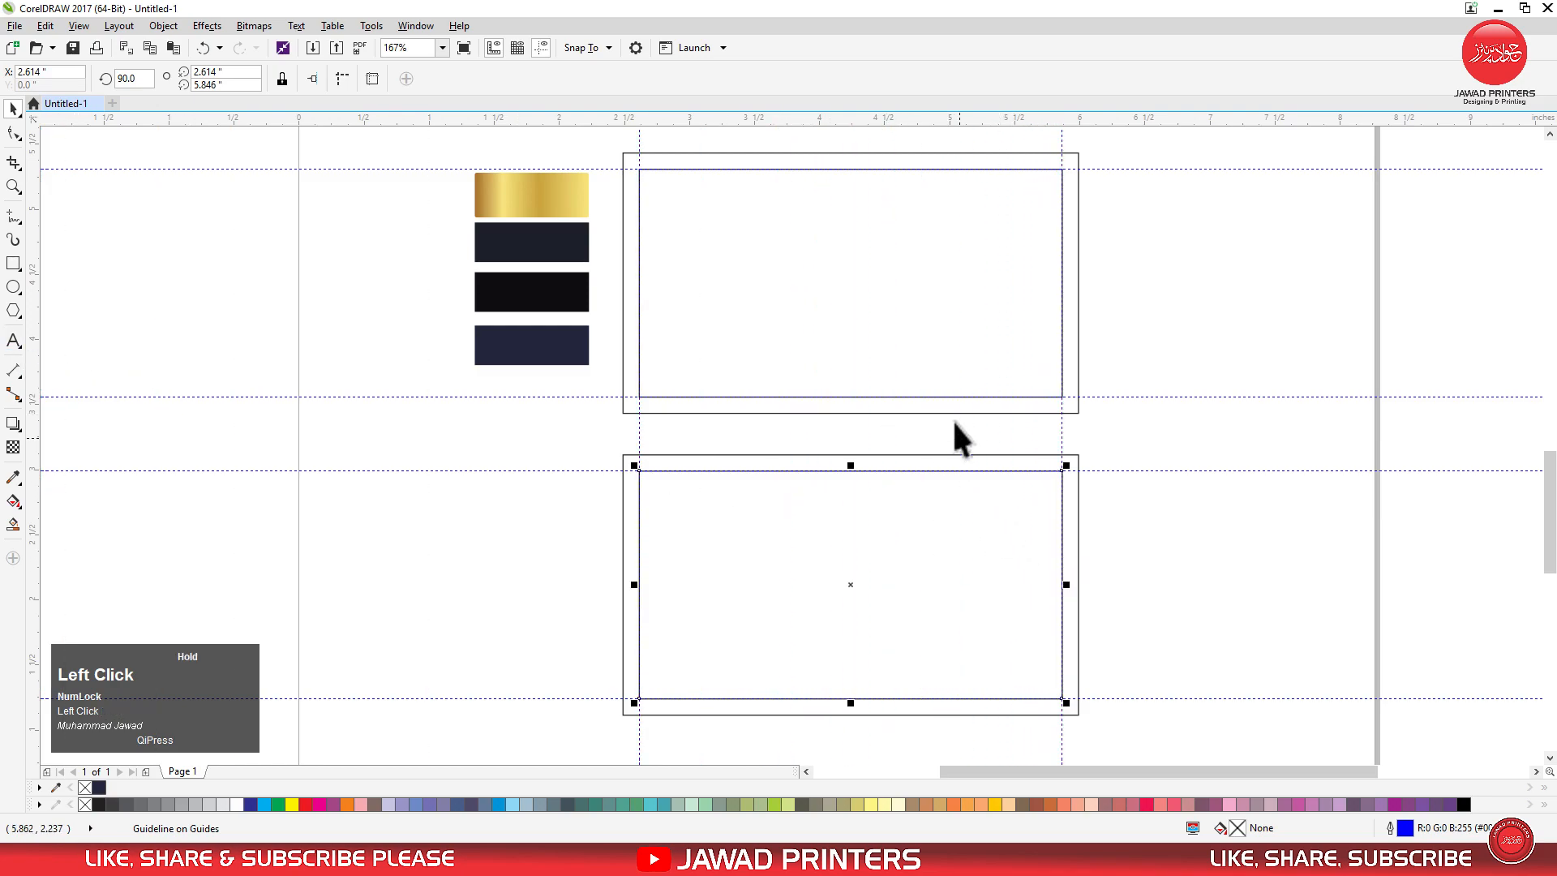
key(Delete)
click(921, 324)
key(Delete)
Apply a horizontal linear fountain fill to the upper card rectangle with the Interactive Fill tool.
key(F2)
drag(459, 139, 1131, 474)
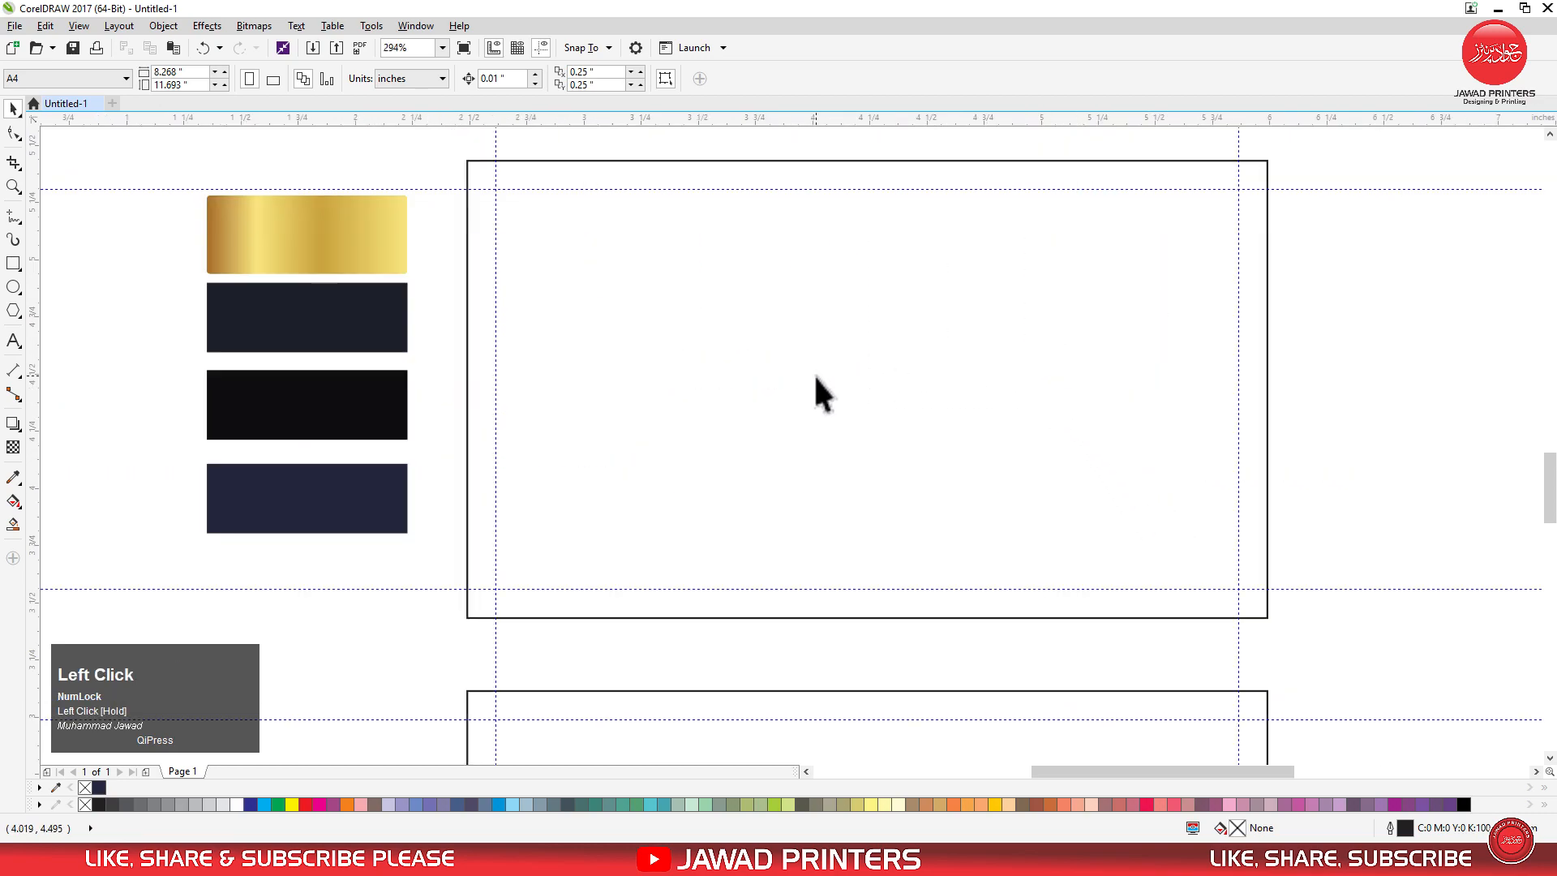
click(467, 401)
click(13, 501)
drag(639, 400, 1182, 406)
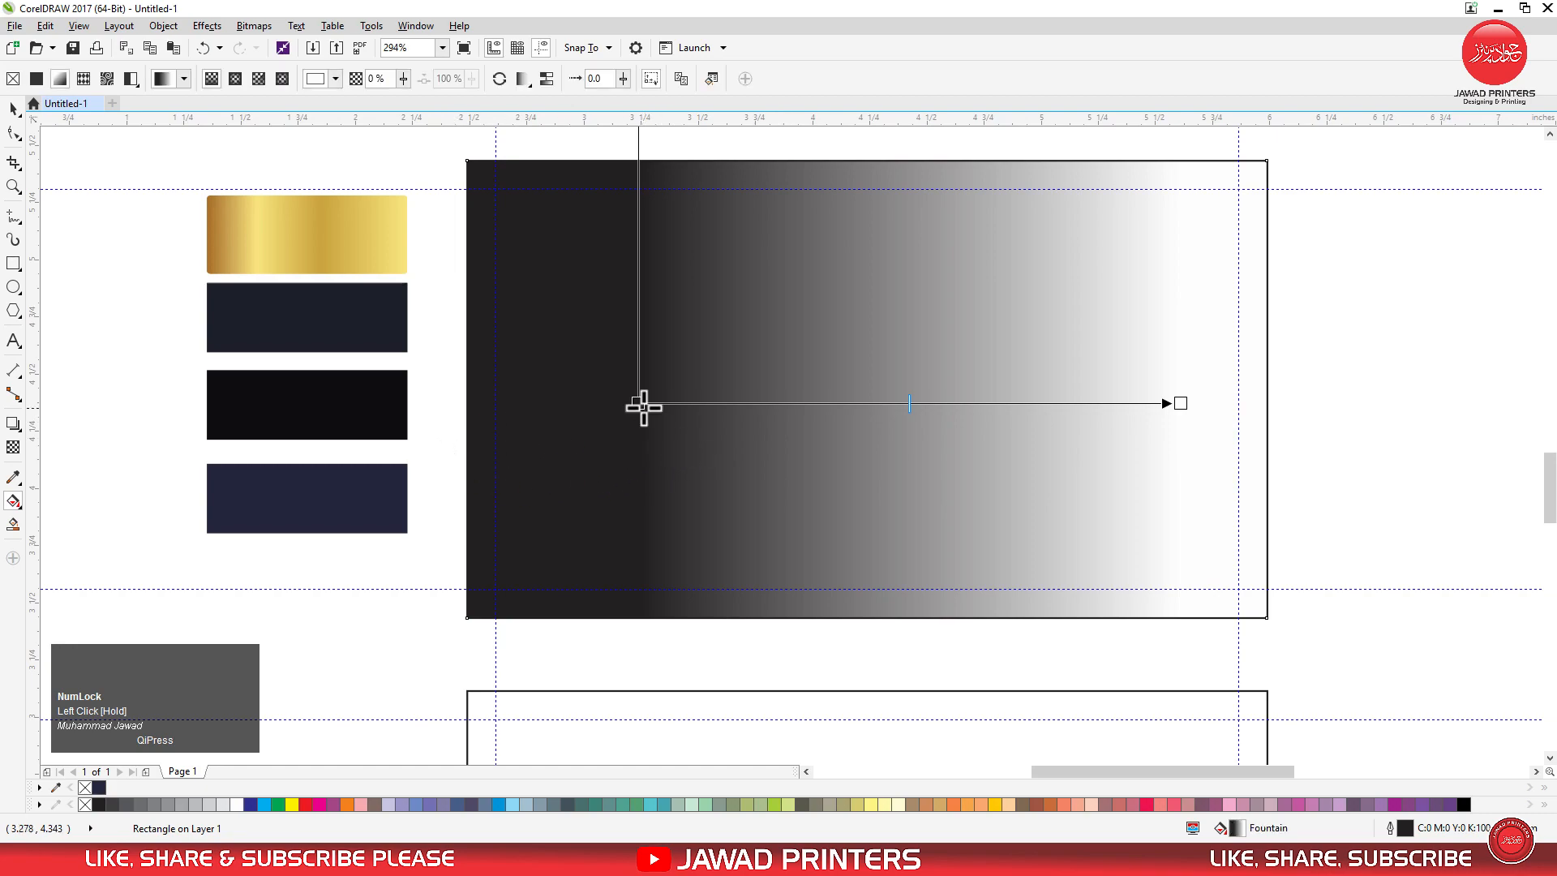
Set the gradient's start colour to the black swatch's colour, #0E0D0F, by sampling it.
click(639, 403)
click(610, 429)
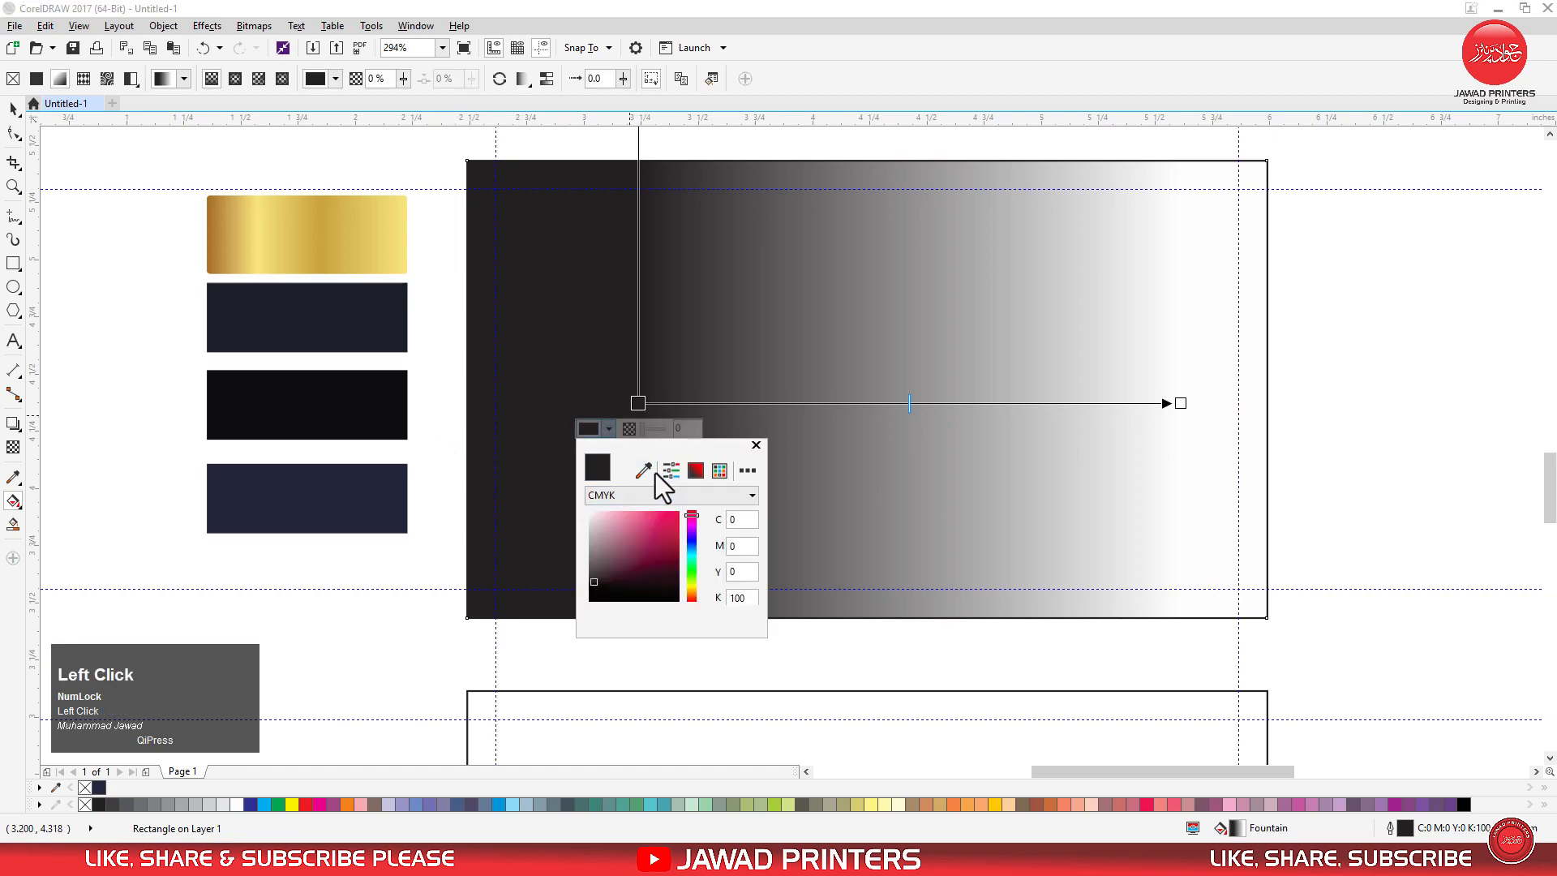
click(643, 470)
click(397, 406)
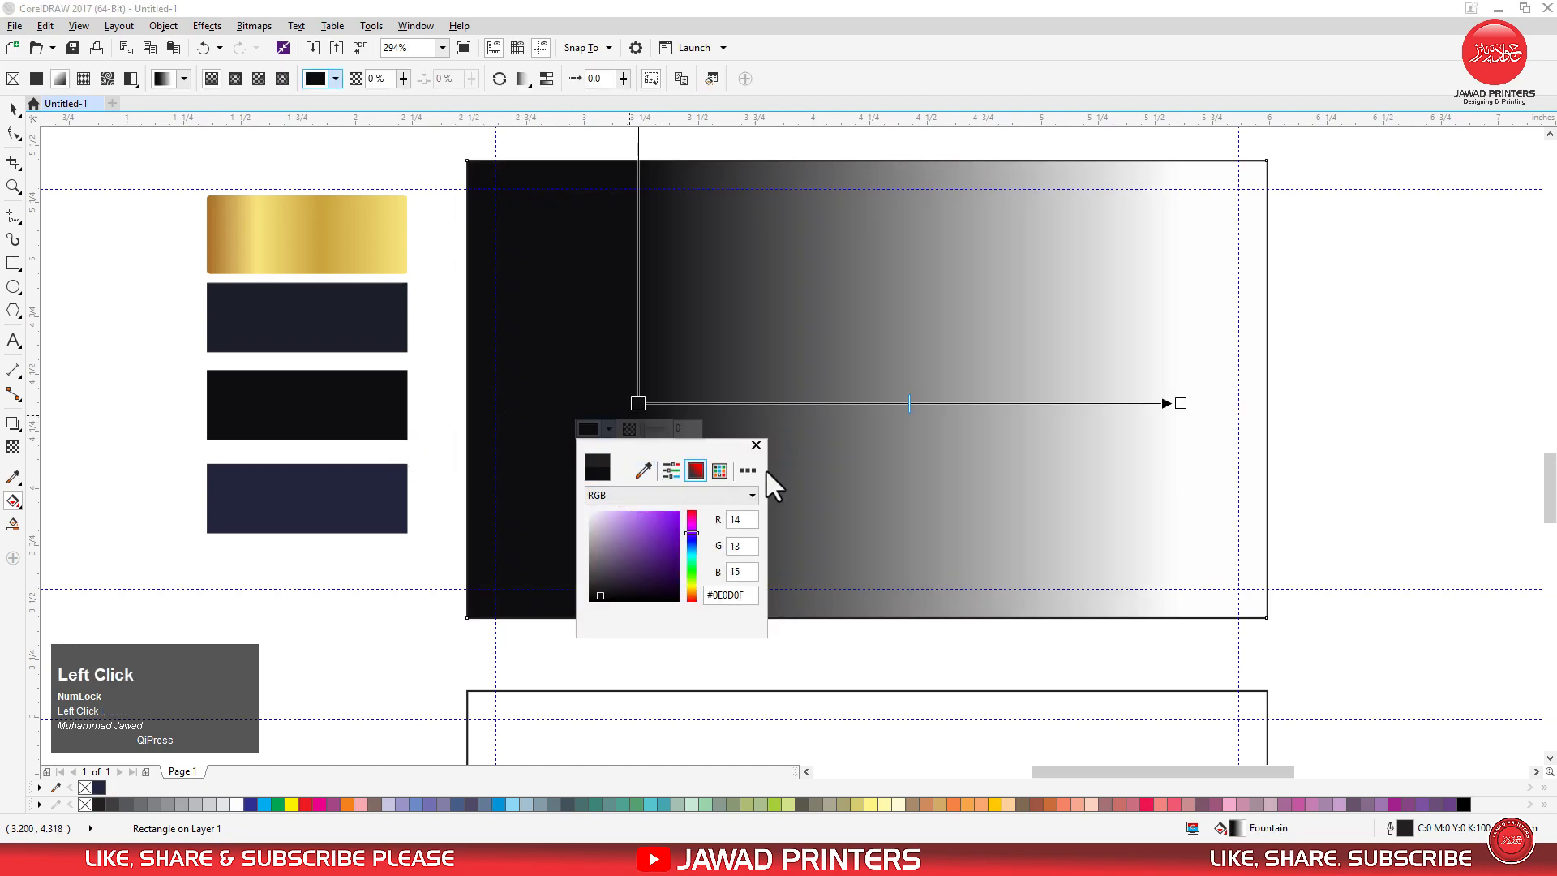
click(757, 445)
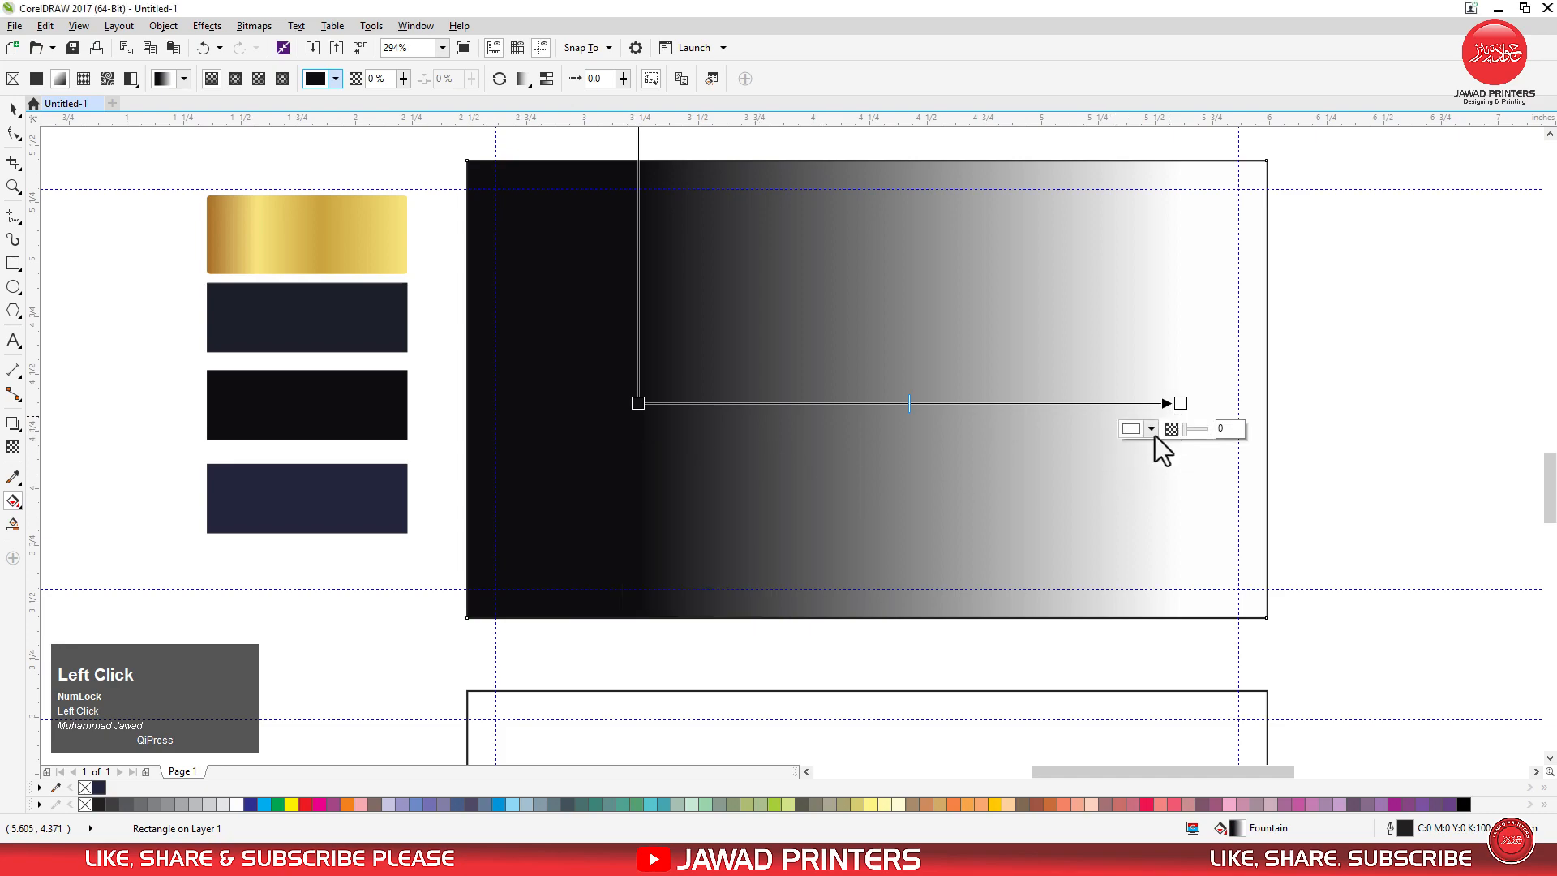
Set the gradient's end colour by sampling the dark charcoal-blue swatch below the gold one.
click(1149, 430)
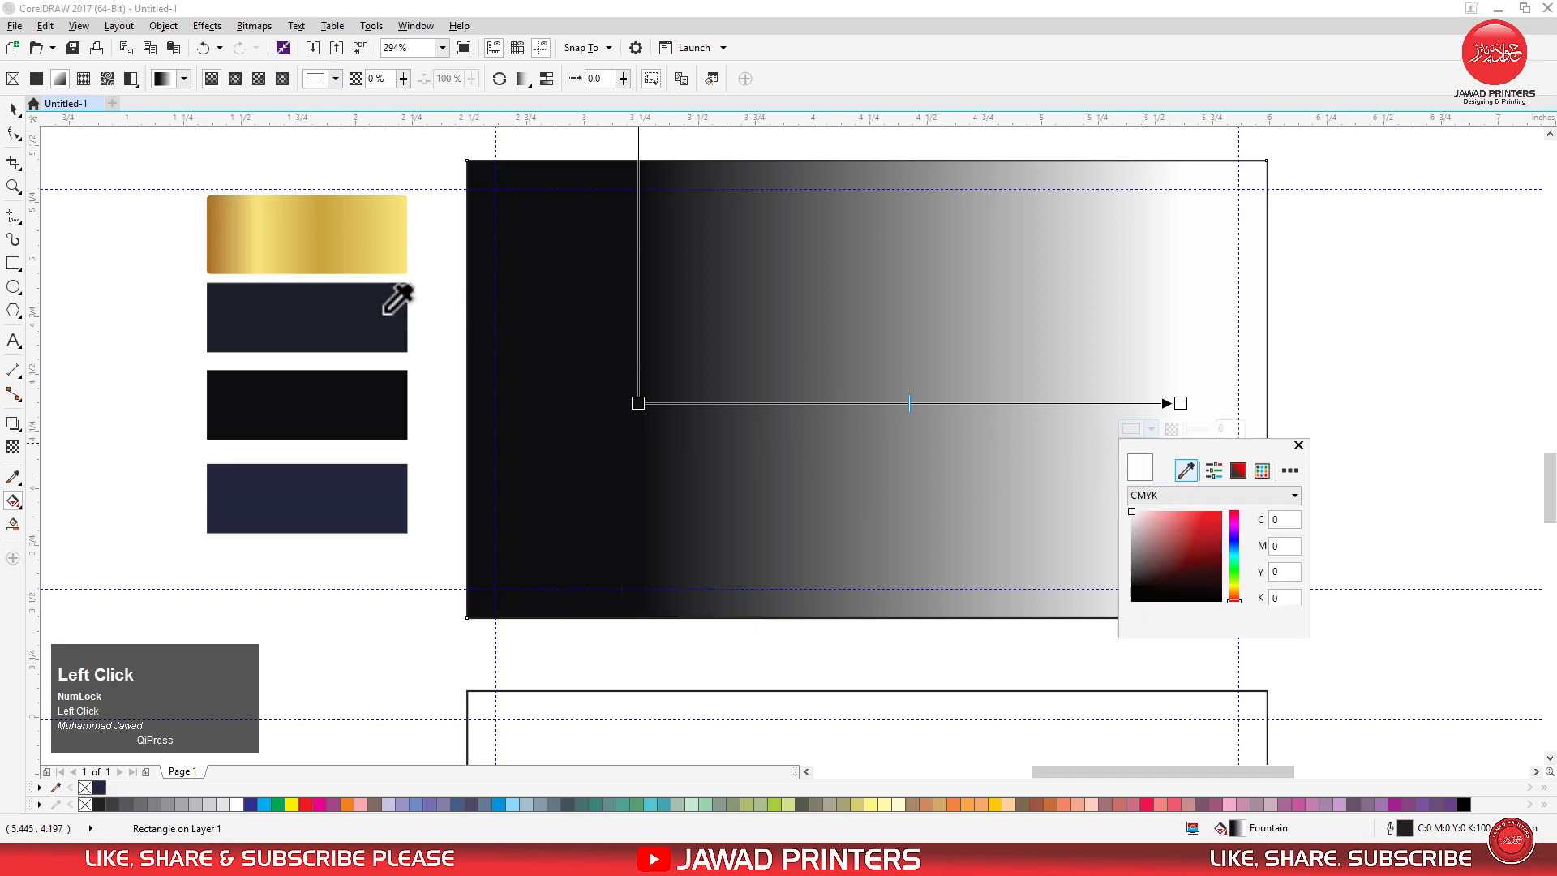
click(385, 312)
click(1298, 445)
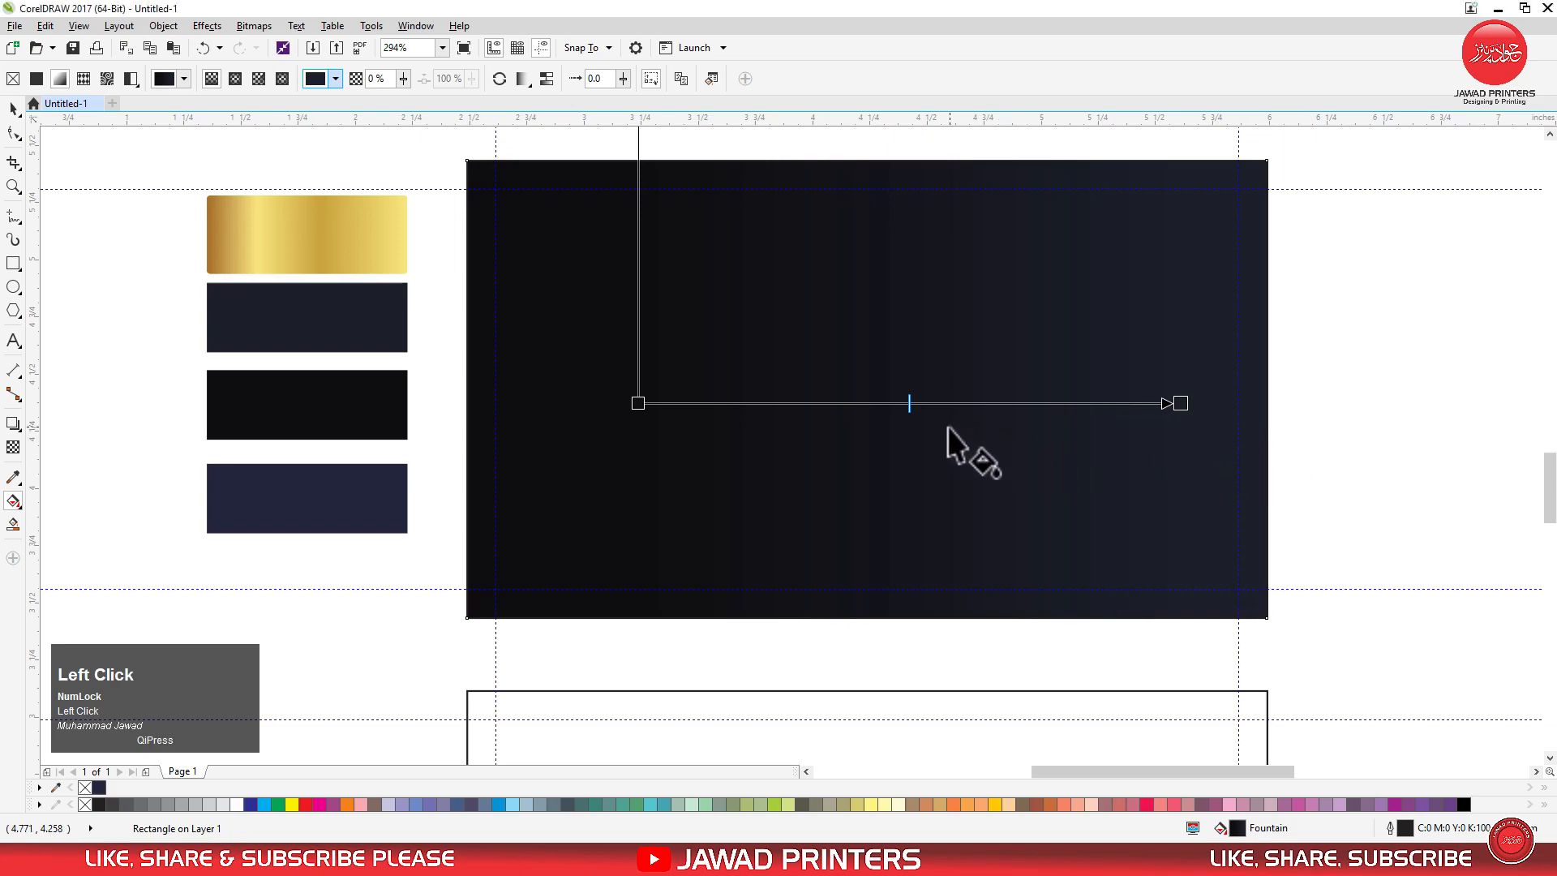
Shift the gradient's start and end nodes toward the card's left side, then deselect the card.
drag(638, 403, 516, 403)
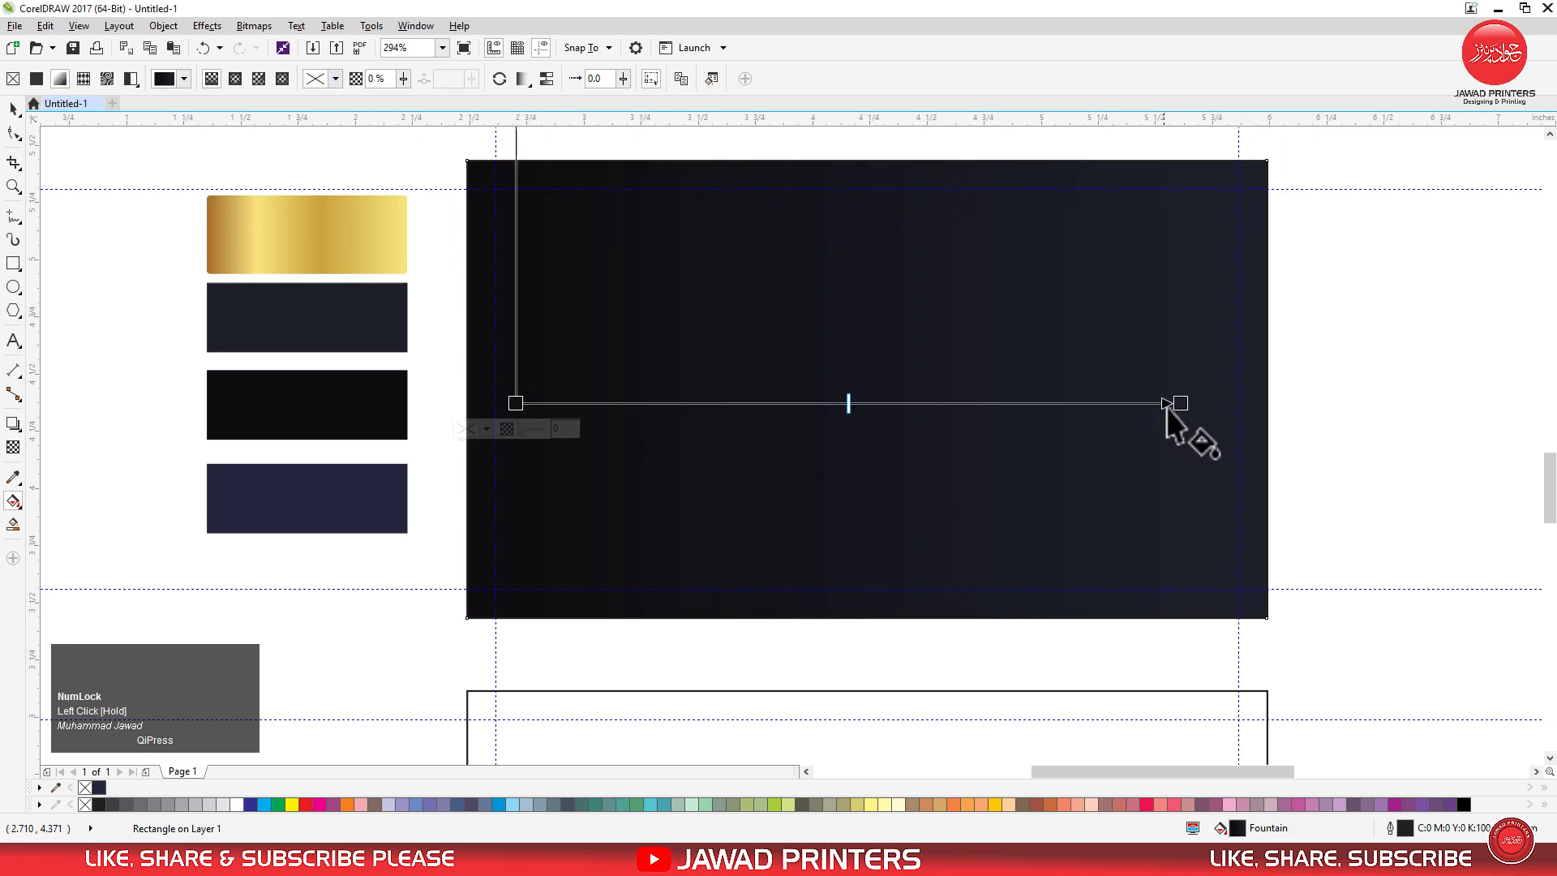
drag(1178, 403, 1076, 403)
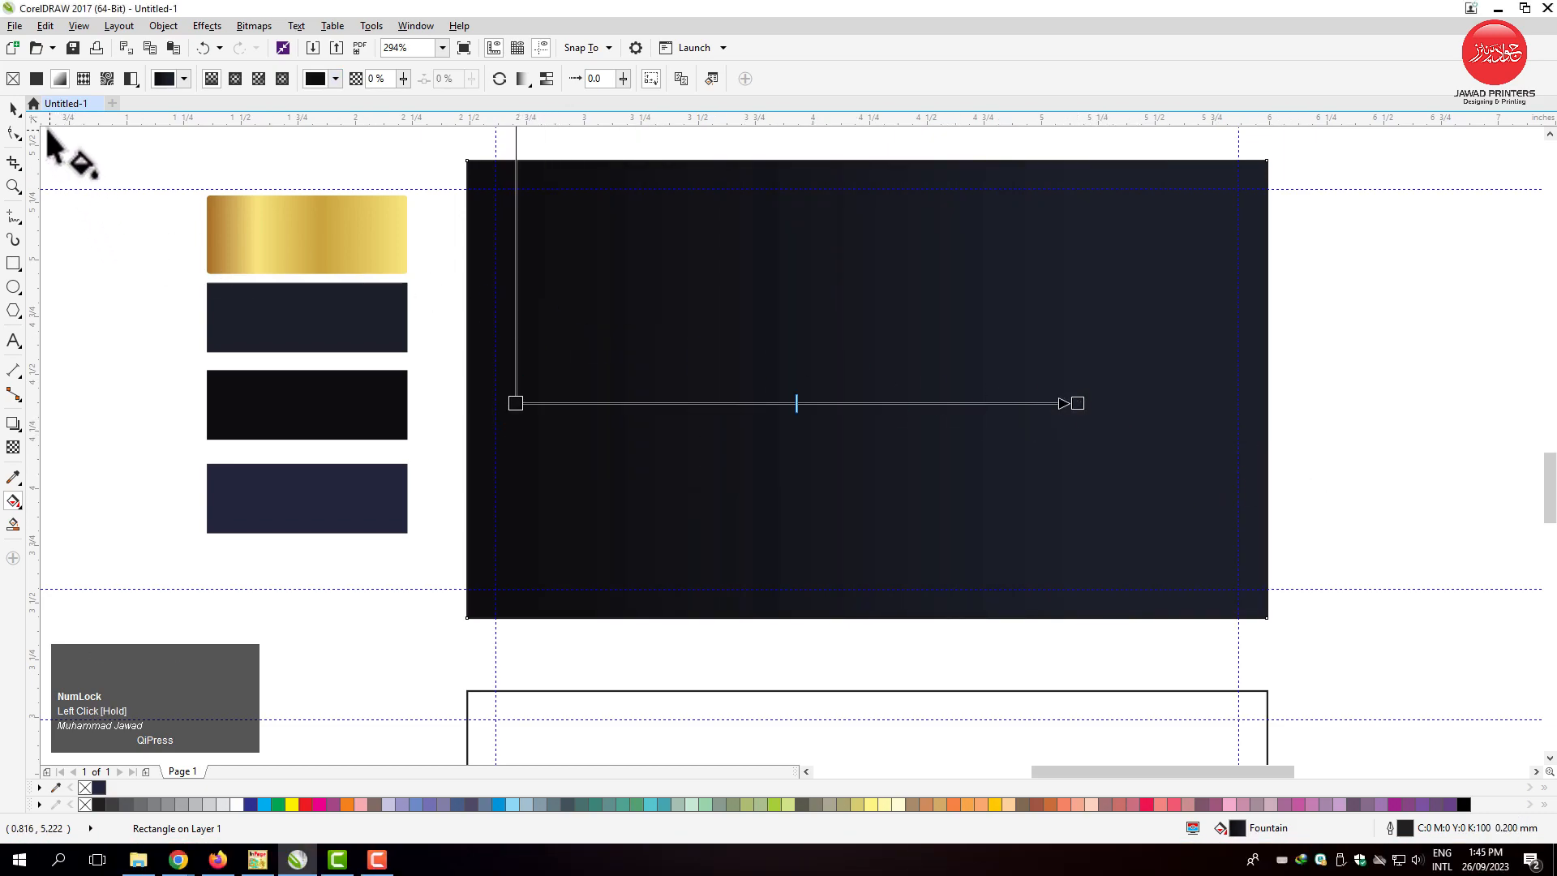
click(13, 110)
click(91, 265)
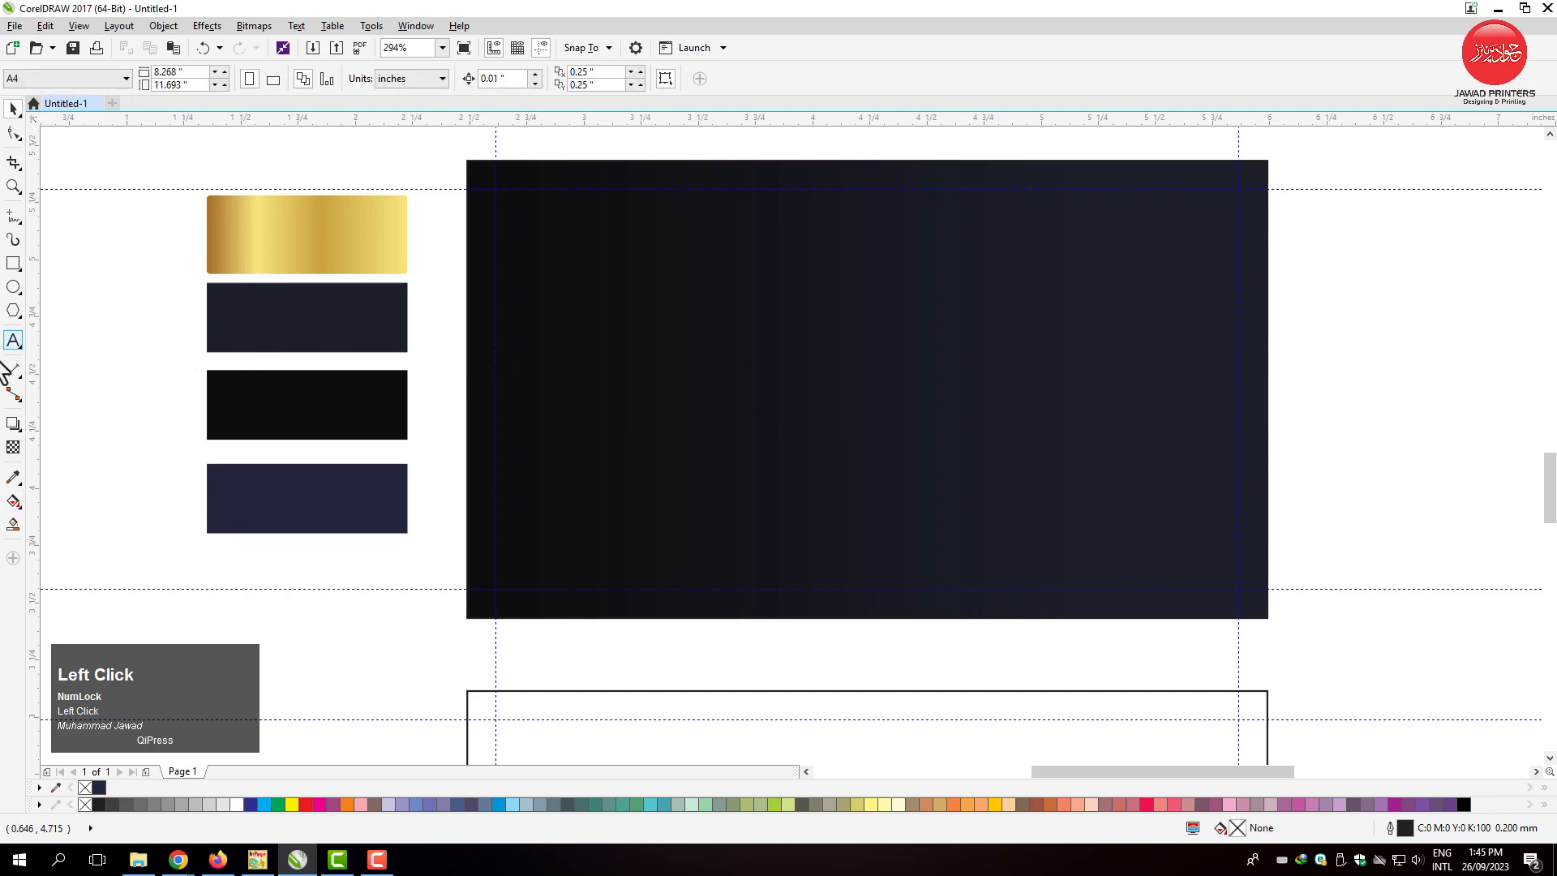
Draw a closed triangle about 1.275 by 2 inches in the upper card's lower-right corner, reaching up to its top-right corner.
key(F5)
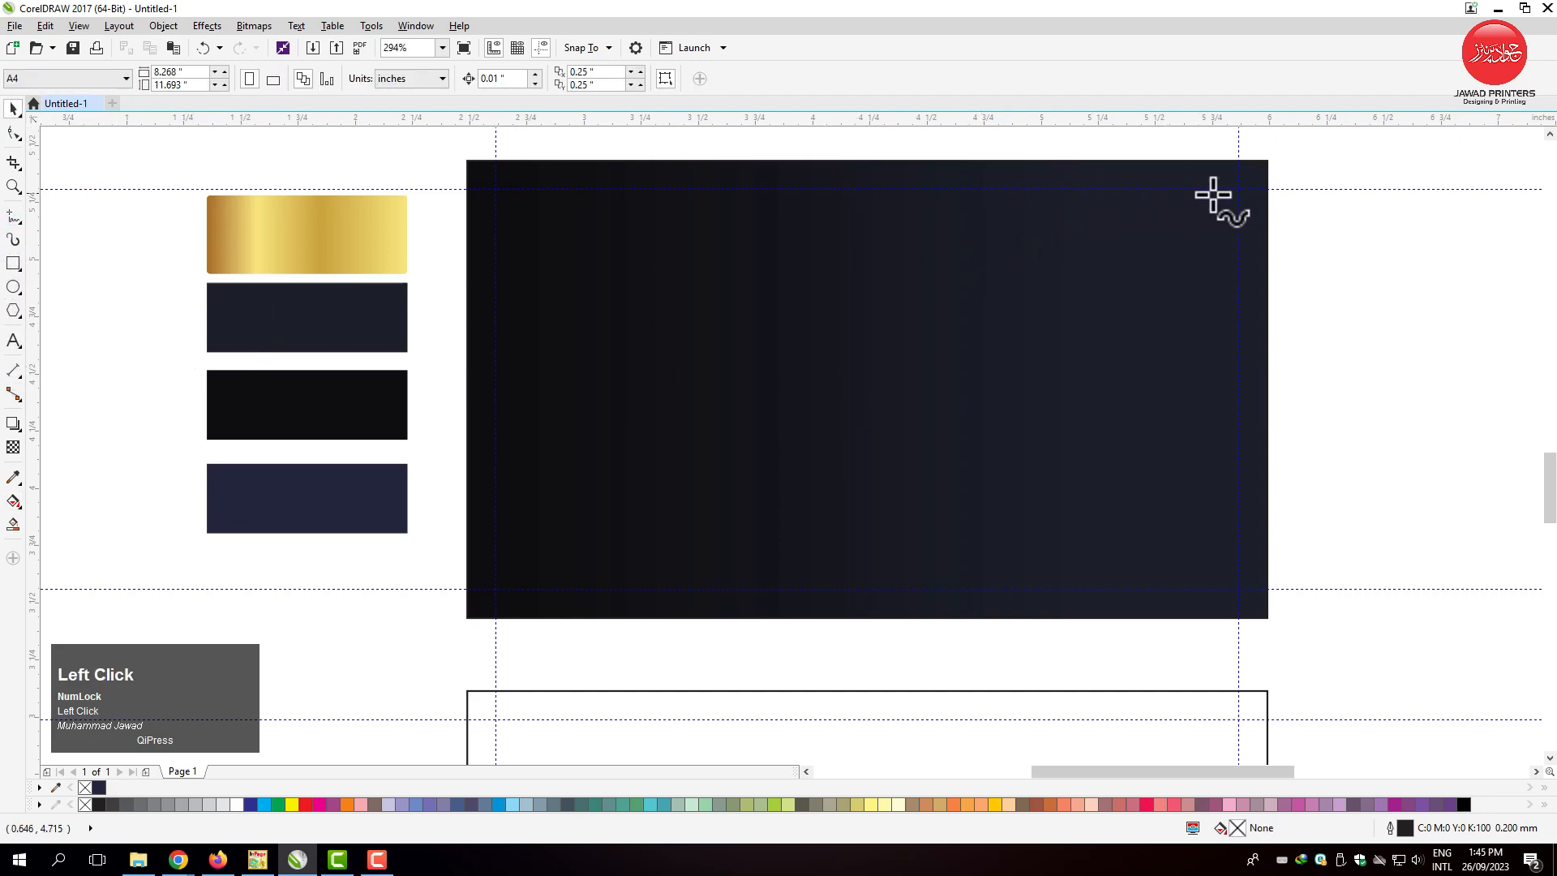
click(1267, 161)
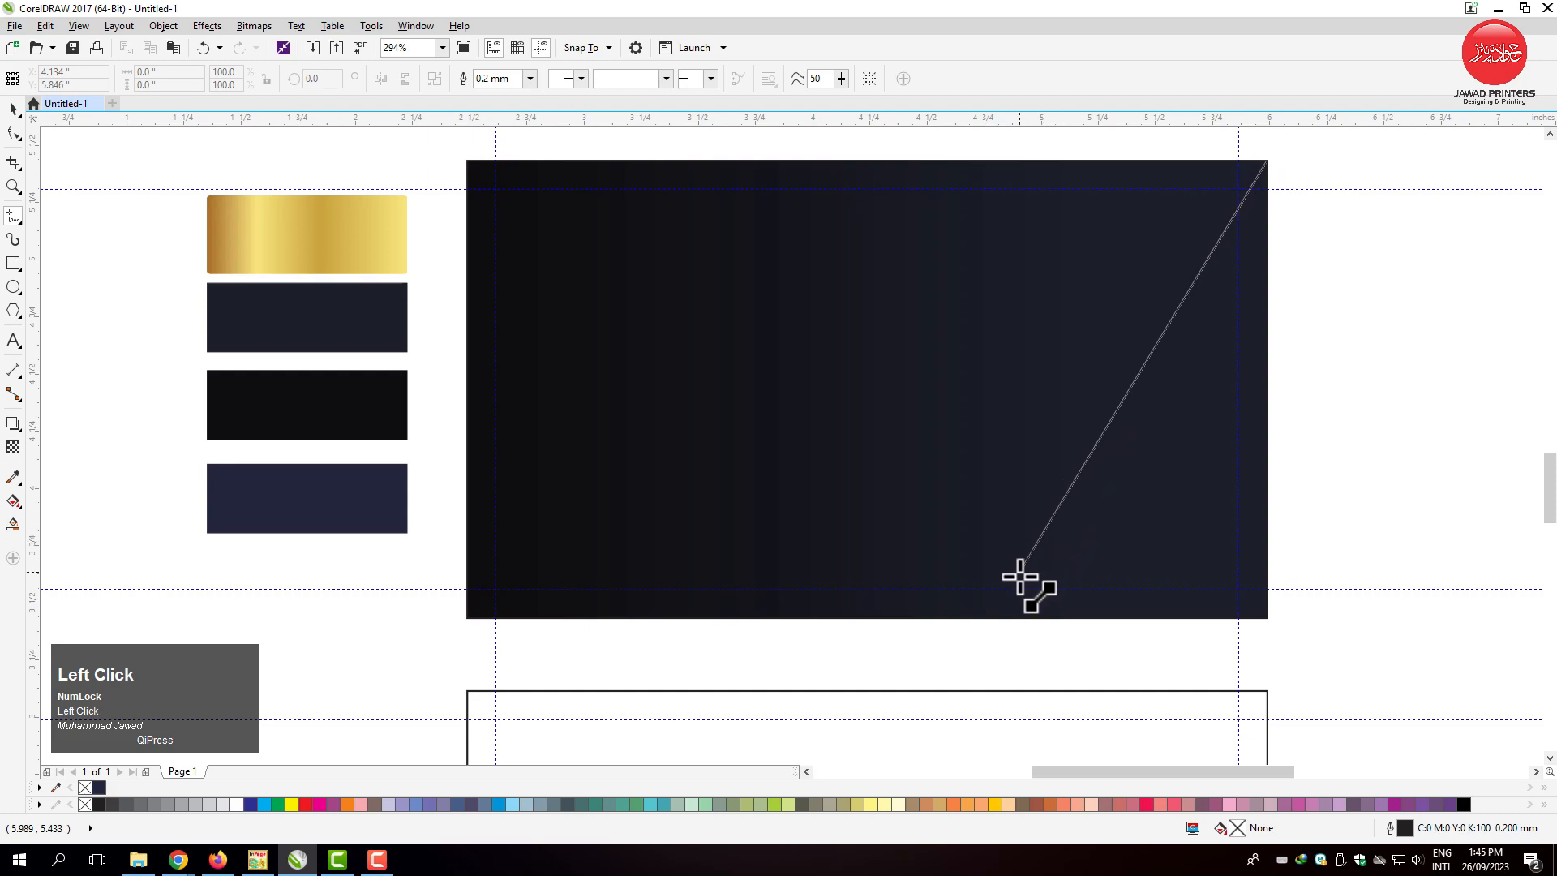
click(977, 618)
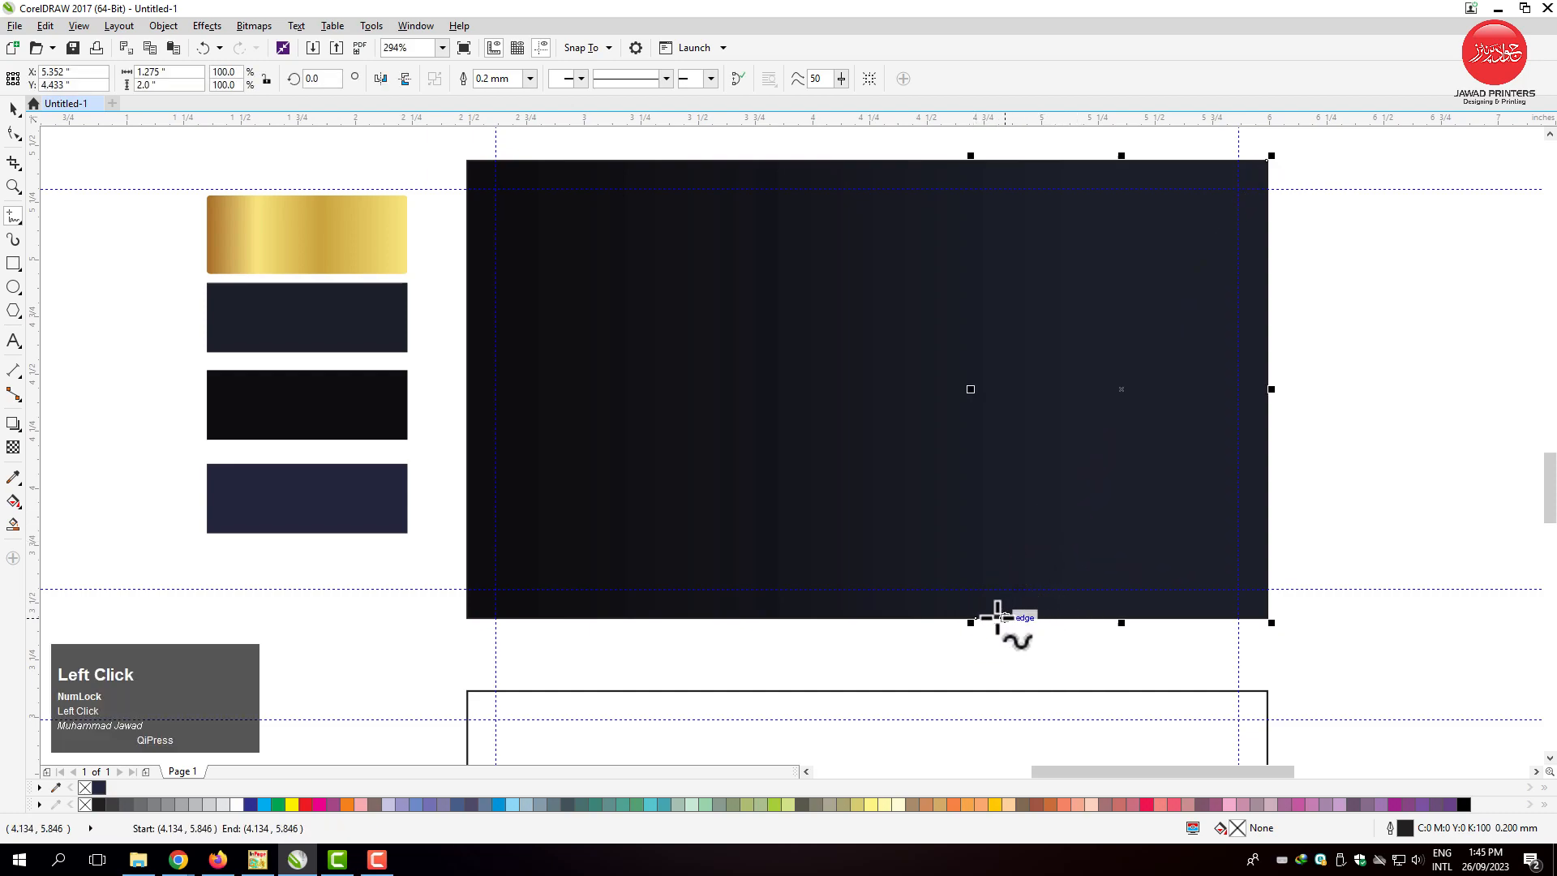
drag(975, 617, 1269, 160)
click(1267, 163)
click(13, 111)
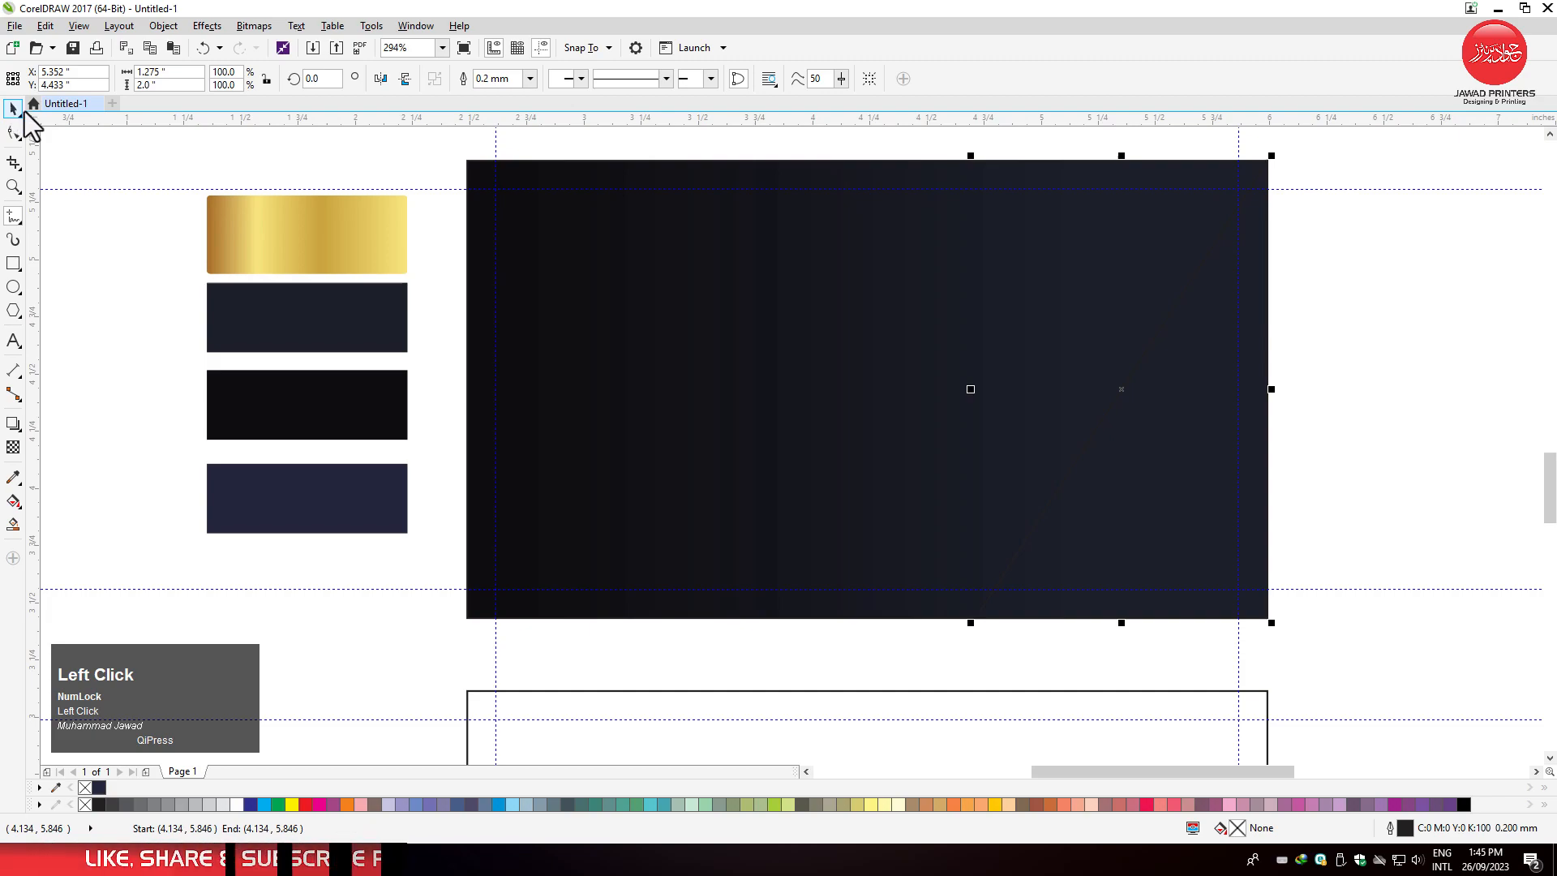
click(1369, 453)
click(1267, 474)
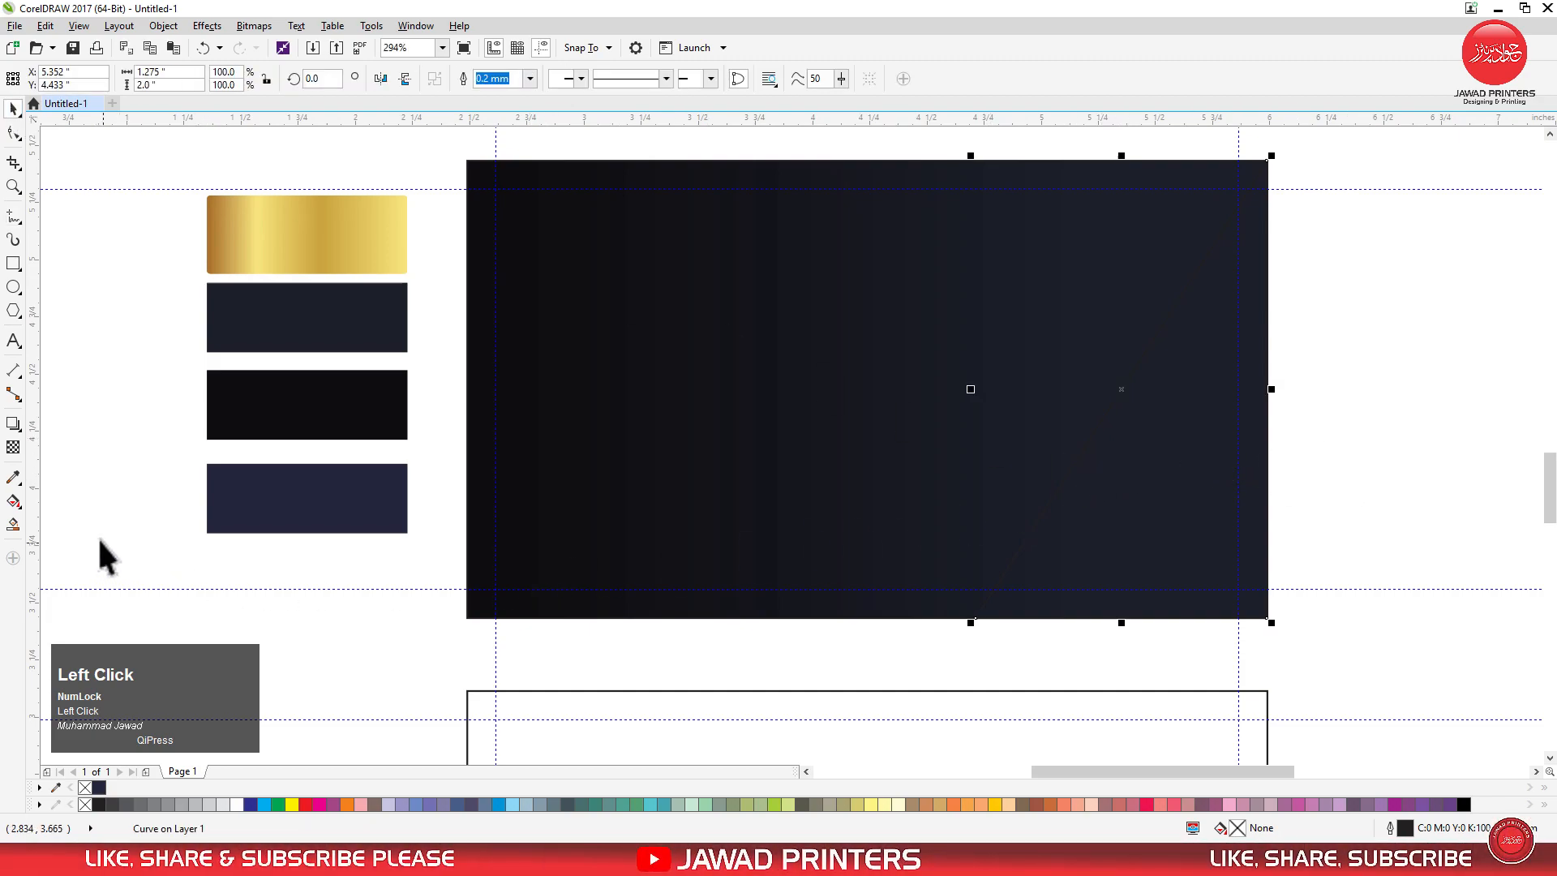
Fill the triangle with the navy swatch's colour using the Color Eyedropper.
click(13, 476)
click(305, 497)
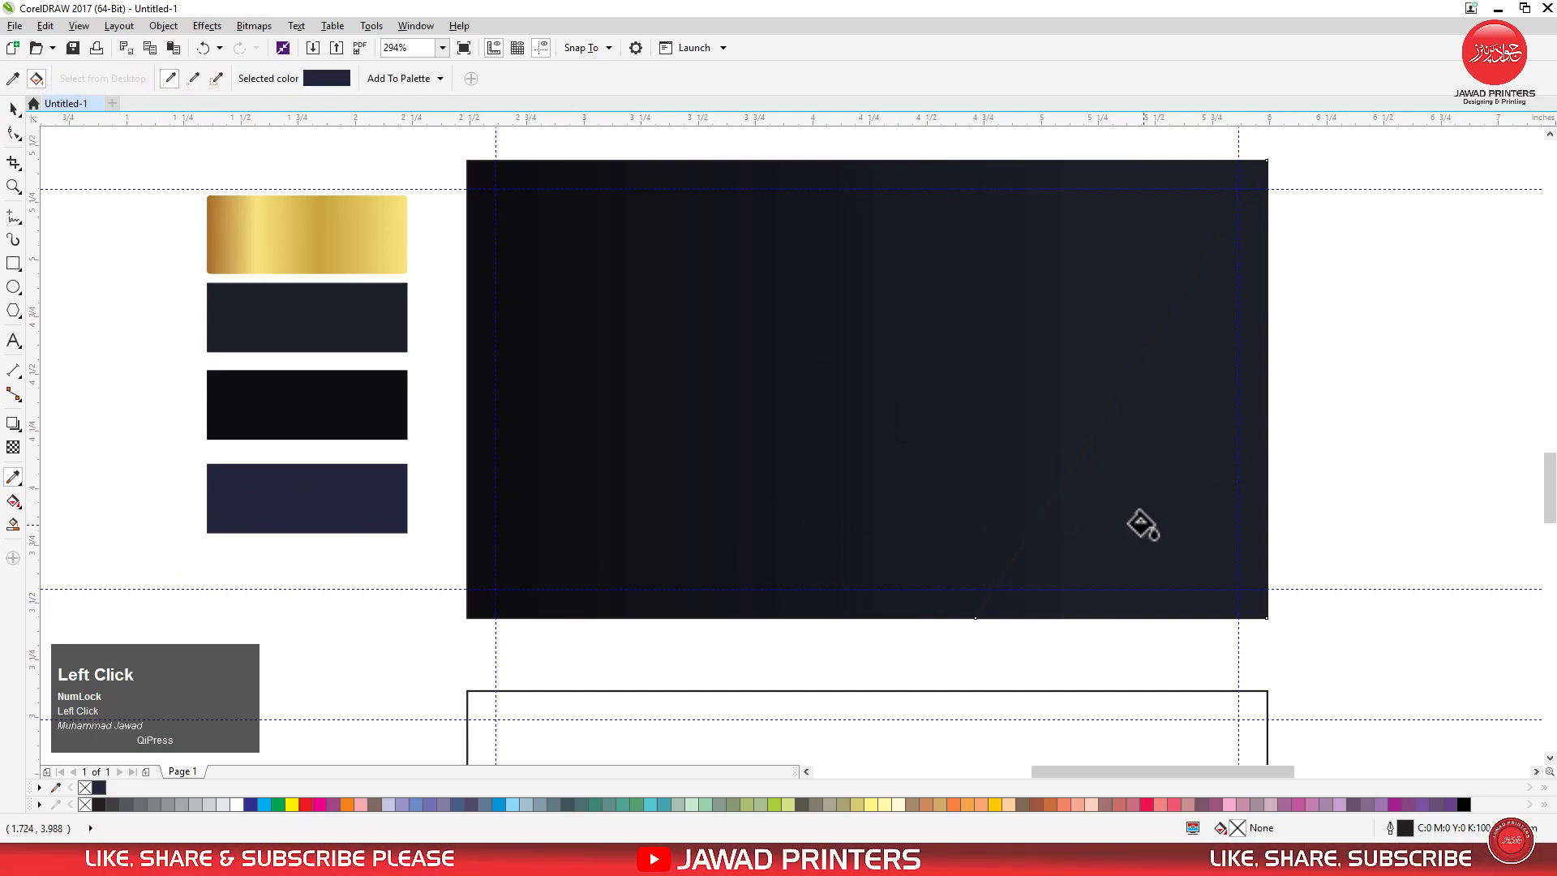
click(1079, 527)
click(13, 109)
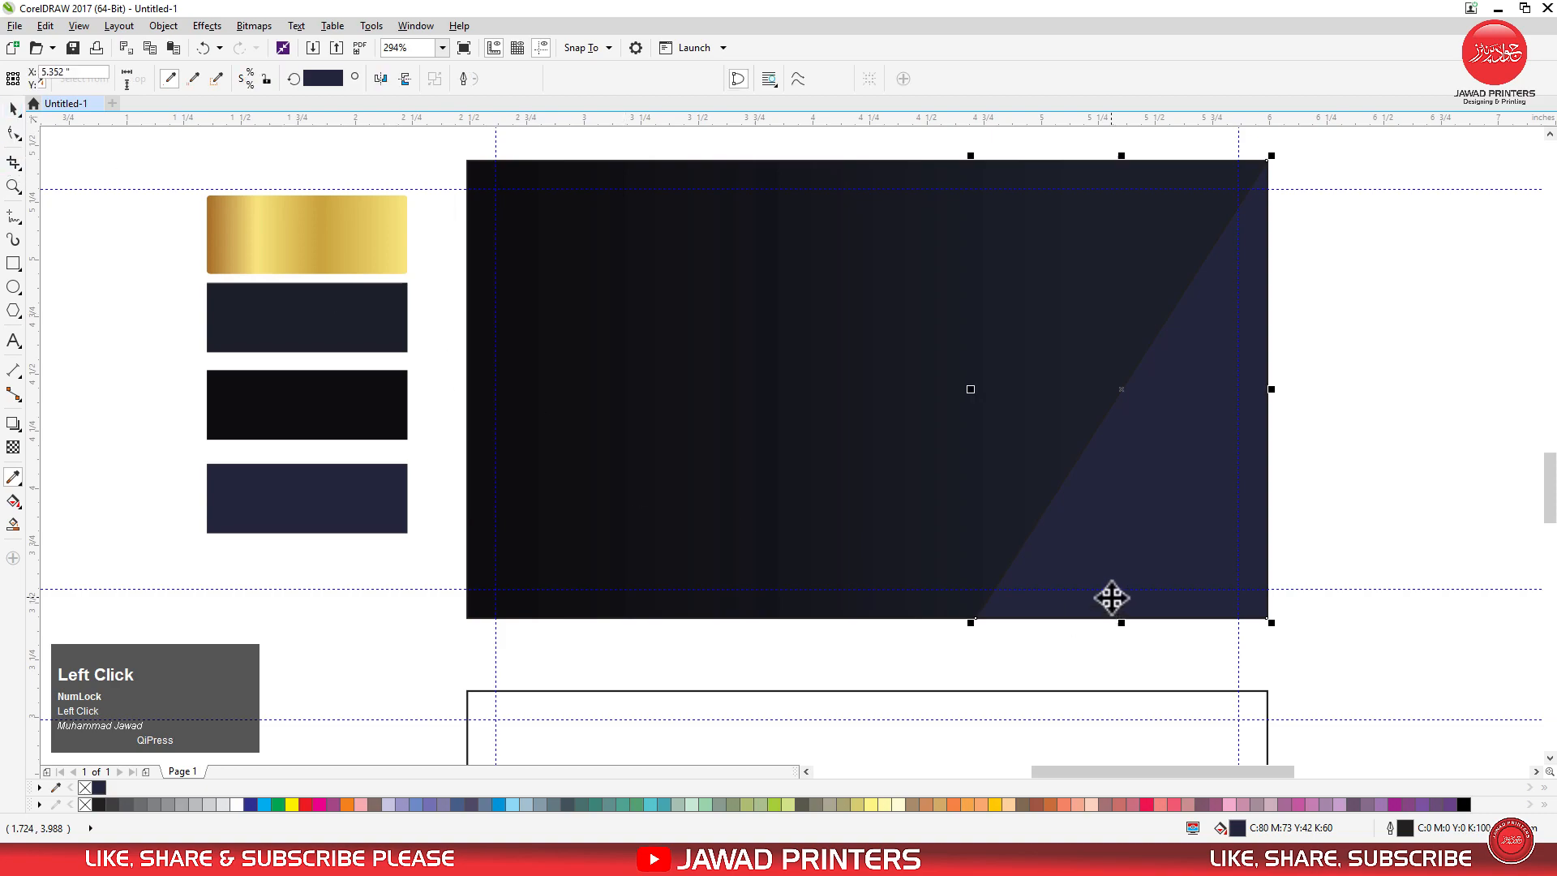
Move the triangle's lower-left node further left along the card's bottom edge, widening the shape to about 1.385 inches.
double_click(1098, 590)
key(F10)
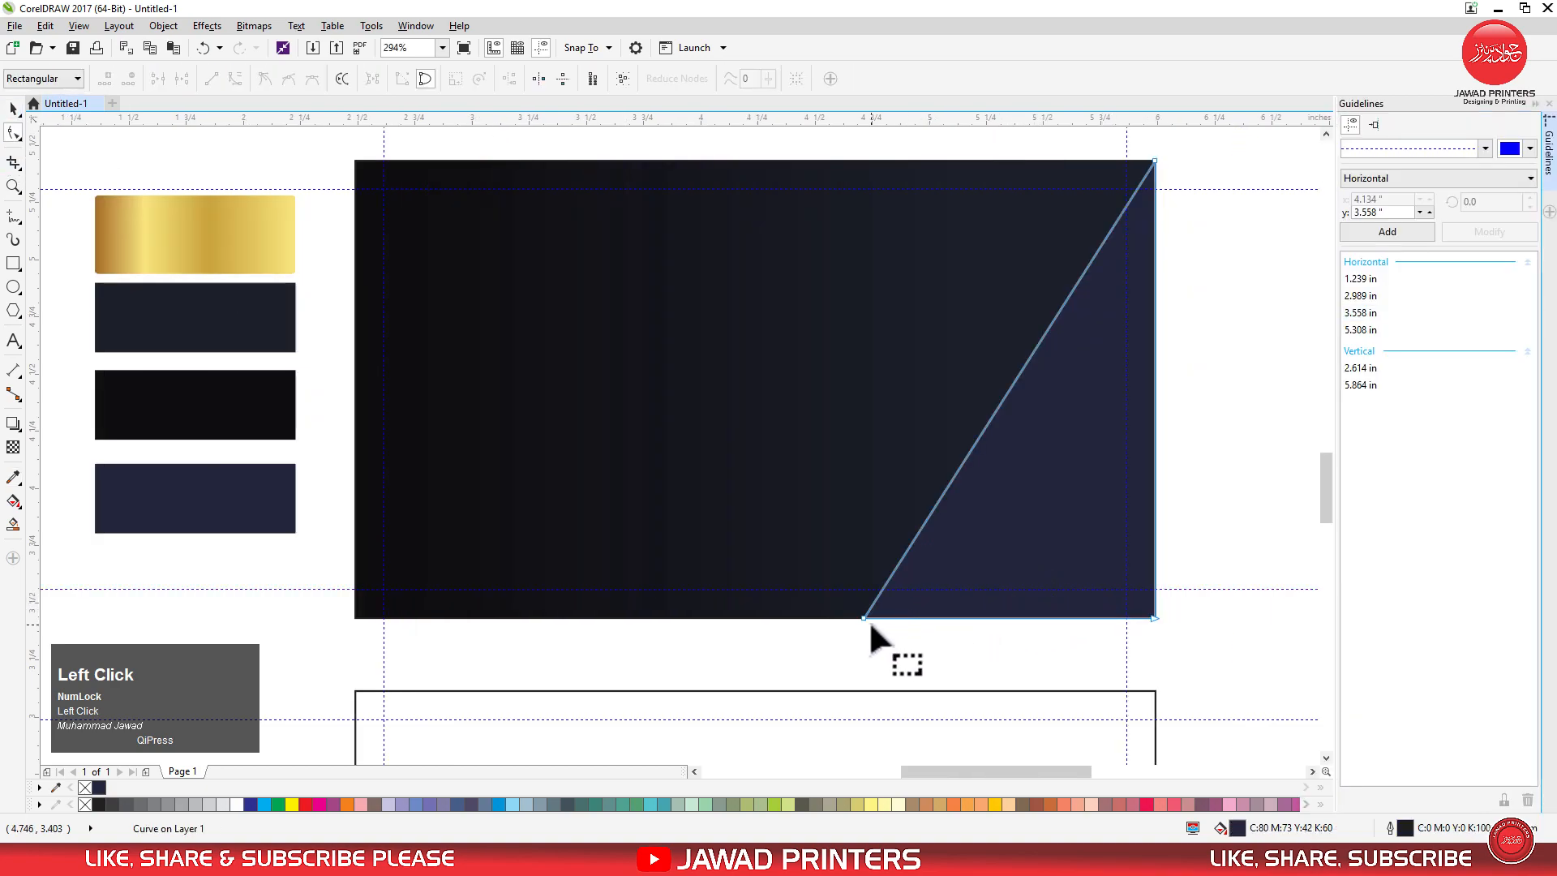
drag(863, 618, 838, 618)
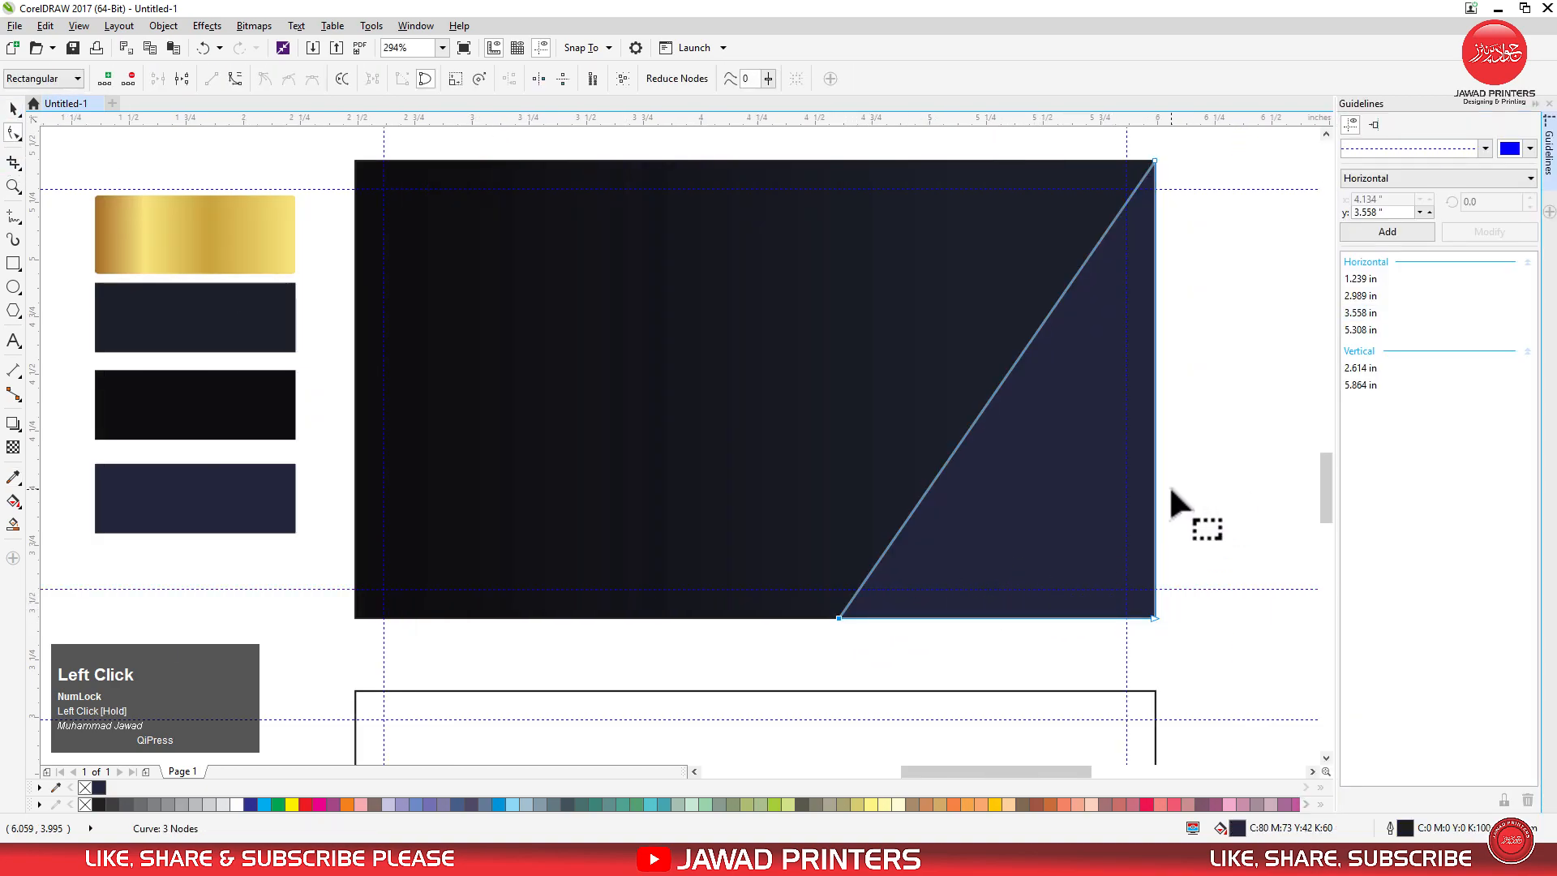
click(13, 109)
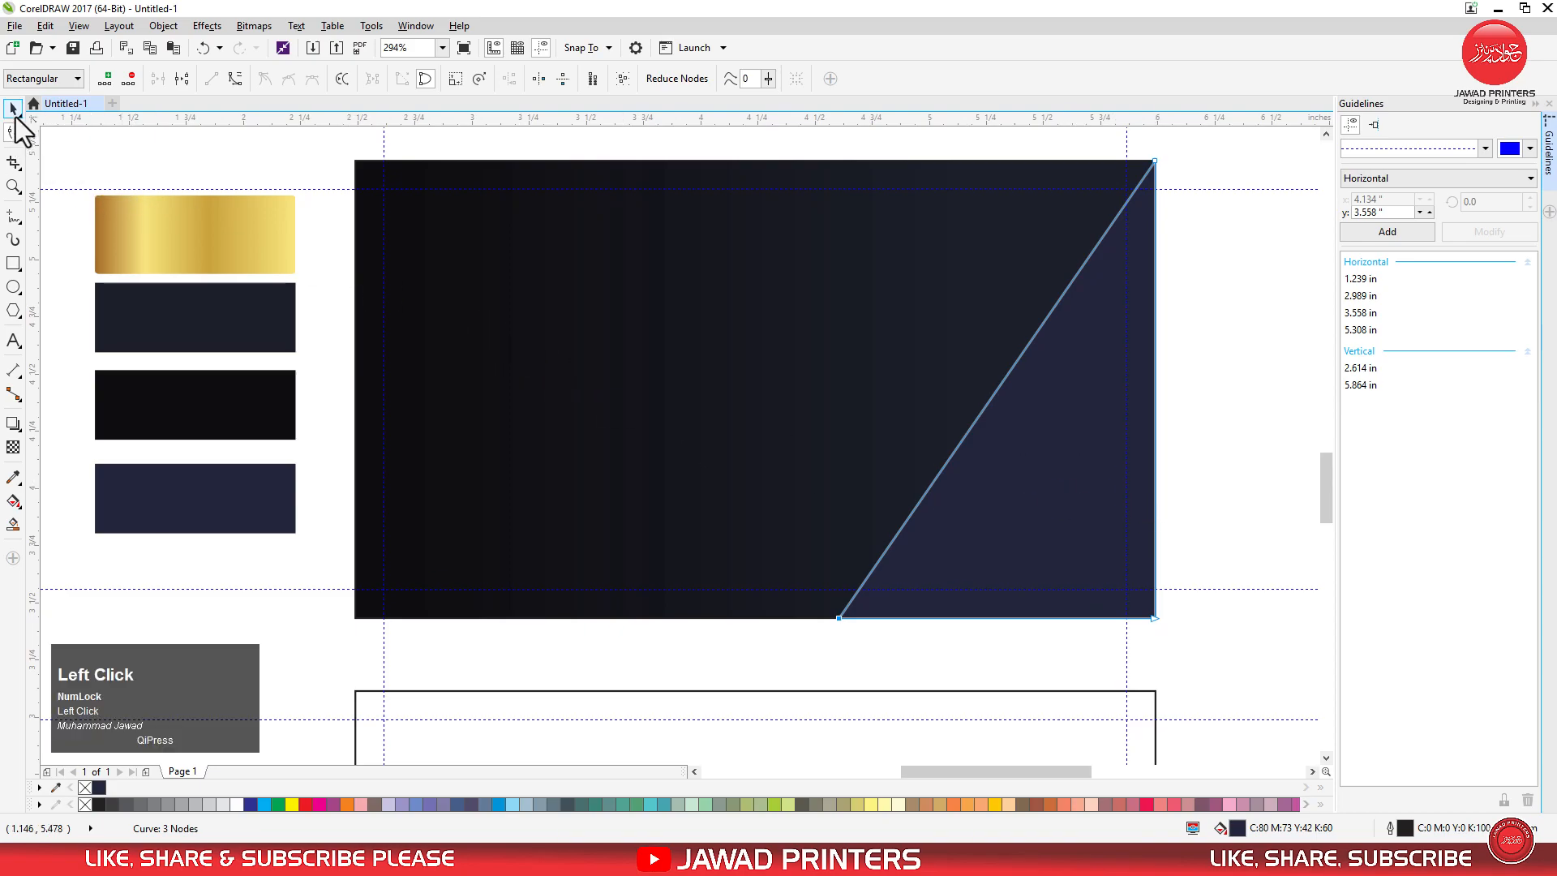
click(1534, 104)
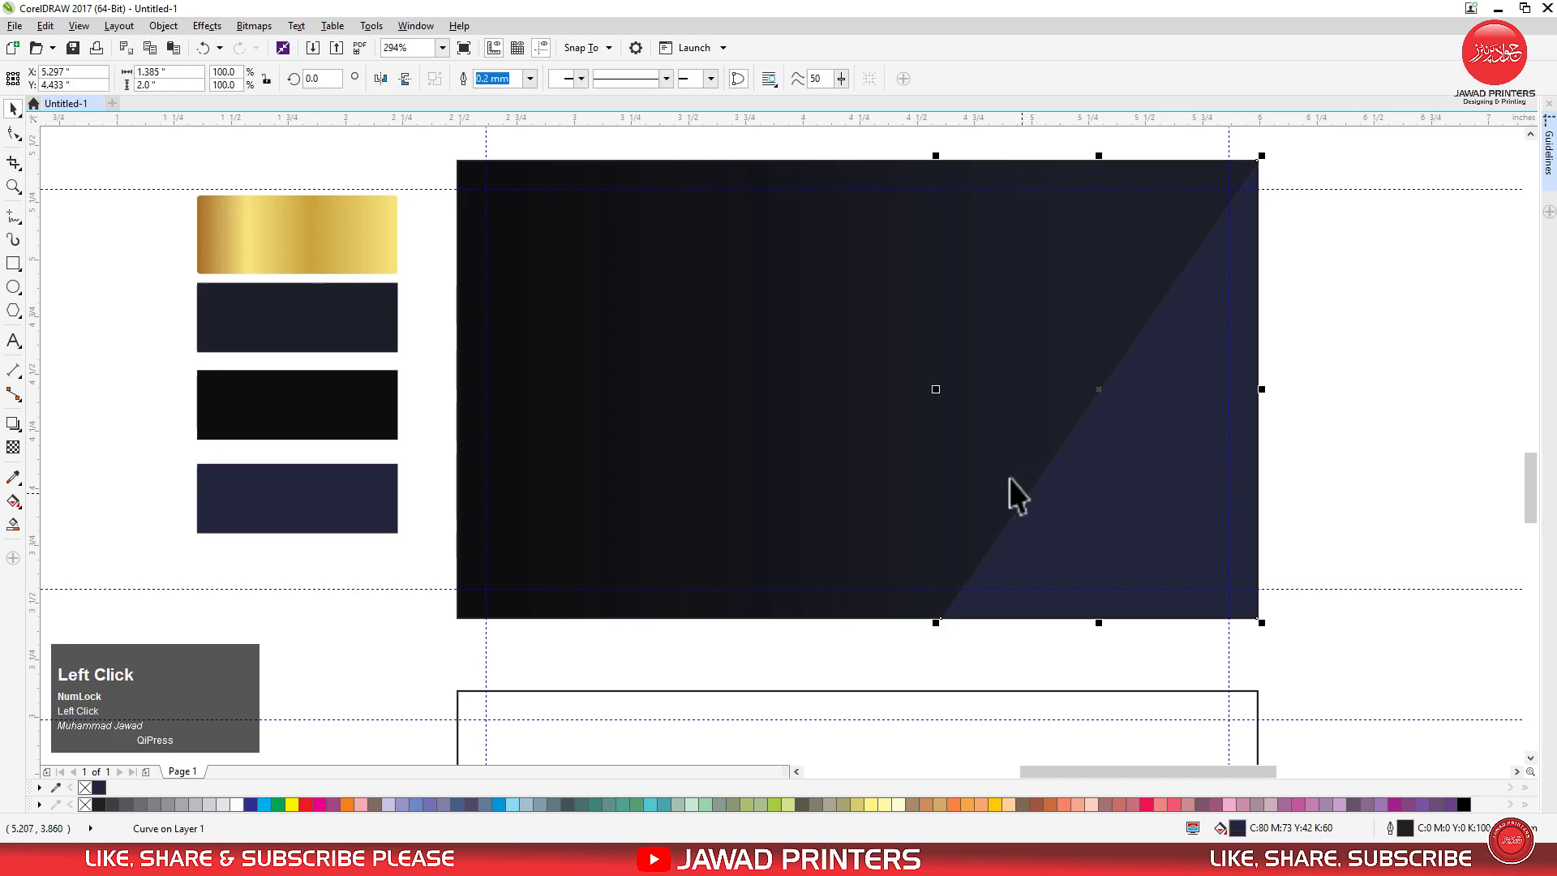
Copy the navy triangle and paste the duplicate in place on top of it.
right_click(1016, 573)
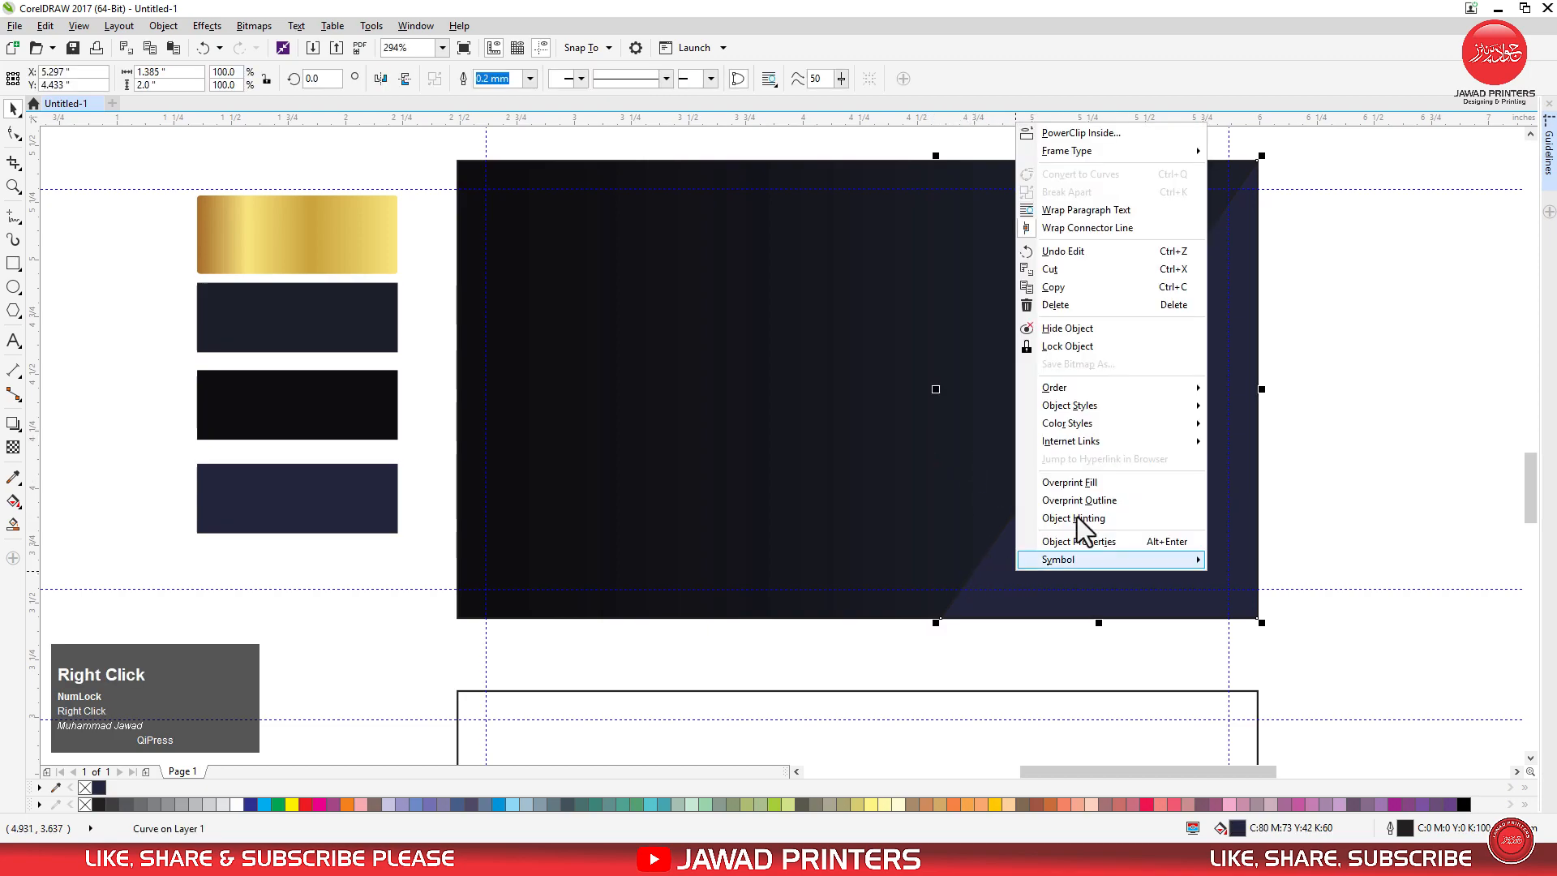
click(1101, 304)
right_click(1351, 437)
click(1390, 552)
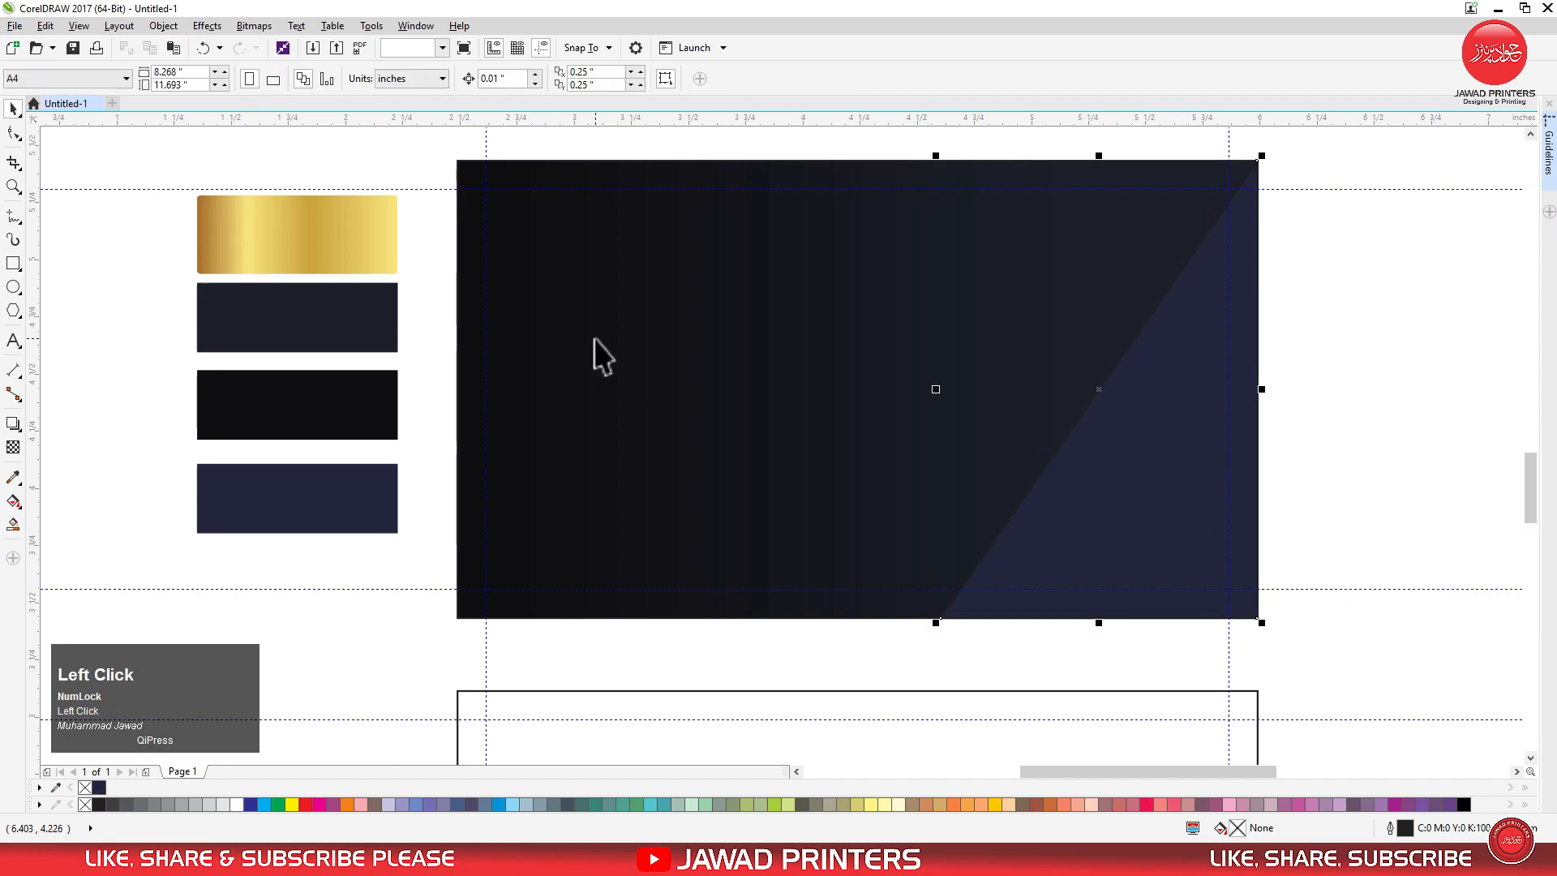
Move the duplicate triangle's lower-left node further left, widening the shape to about 1.647 inches.
click(953, 618)
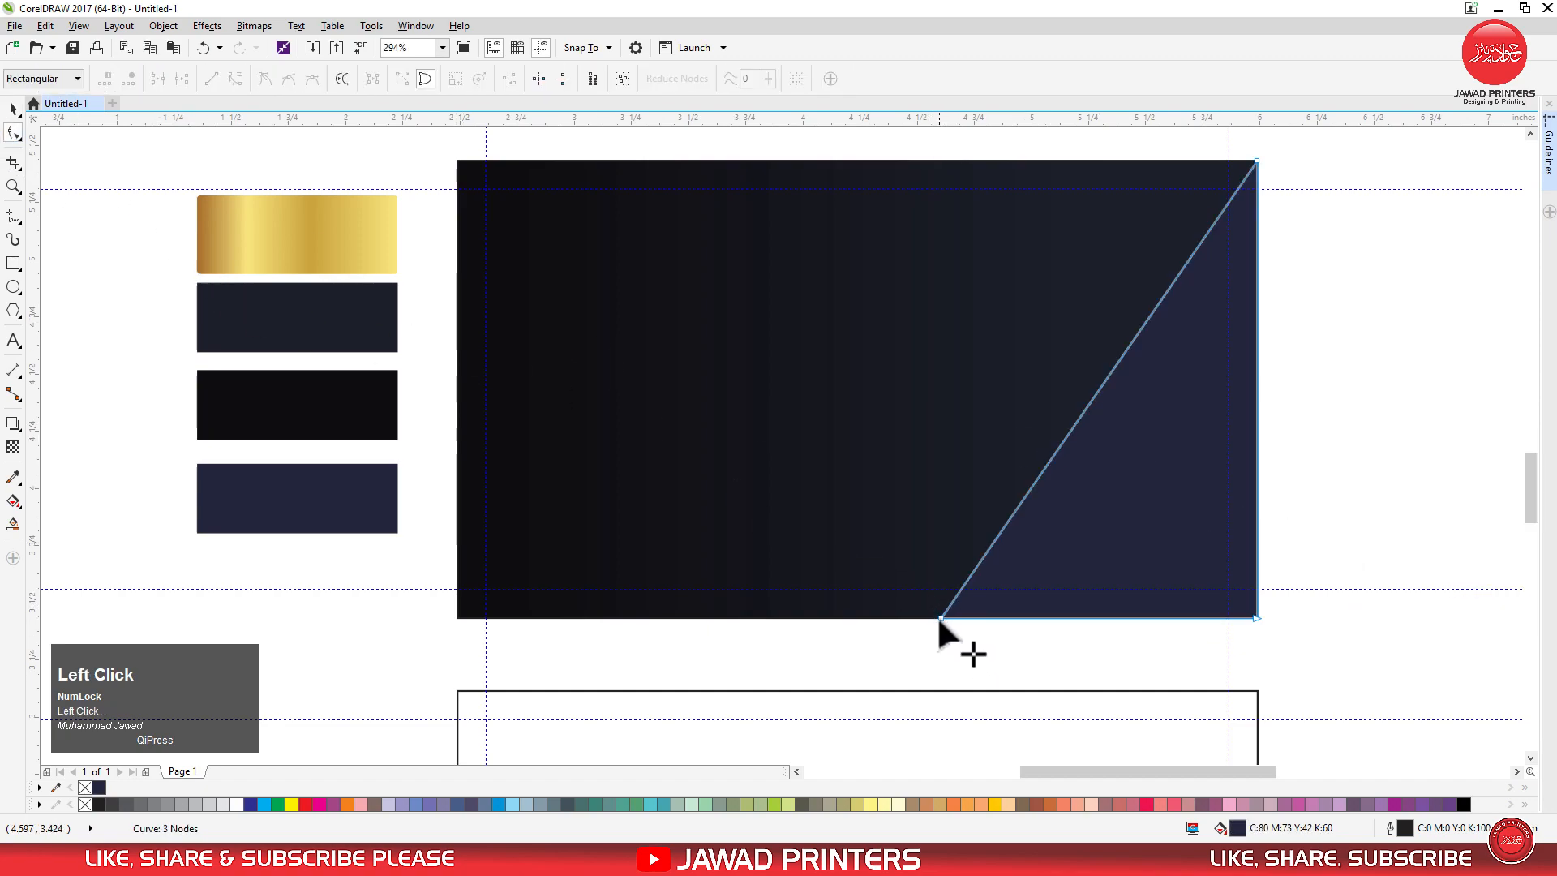
drag(939, 619, 878, 615)
click(12, 110)
Select the narrower triangle hidden beneath the wider one and bring it to the front.
click(1059, 498)
alt+click(1078, 508)
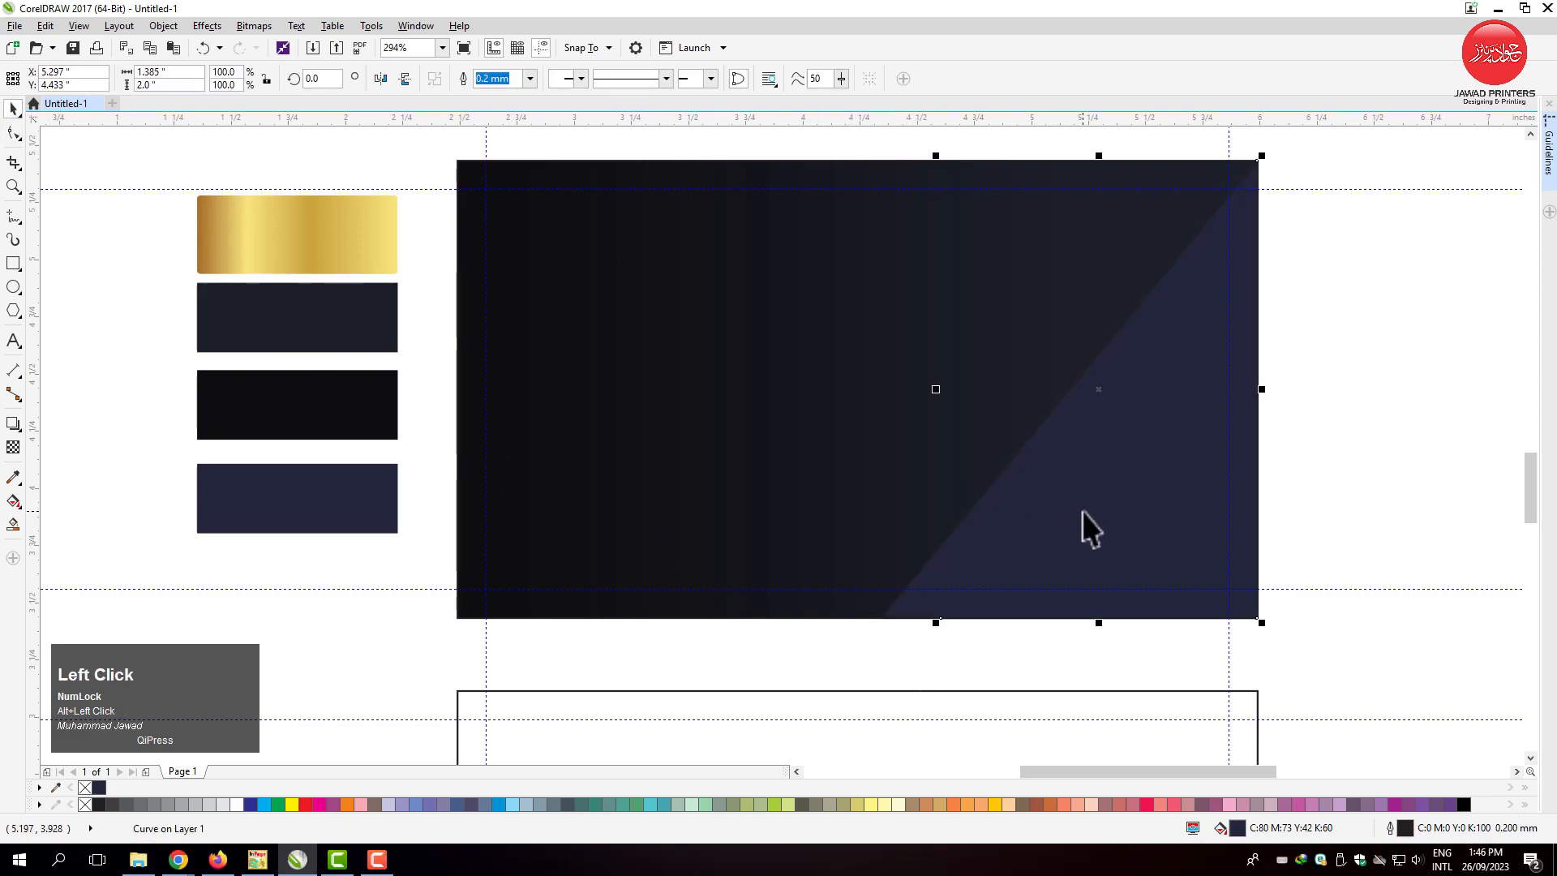
key(shift+Page_Up)
Copy the gold swatch's gradient fill and outline attributes onto the wider triangle behind the navy one with the Attributes Eyedropper.
click(15, 482)
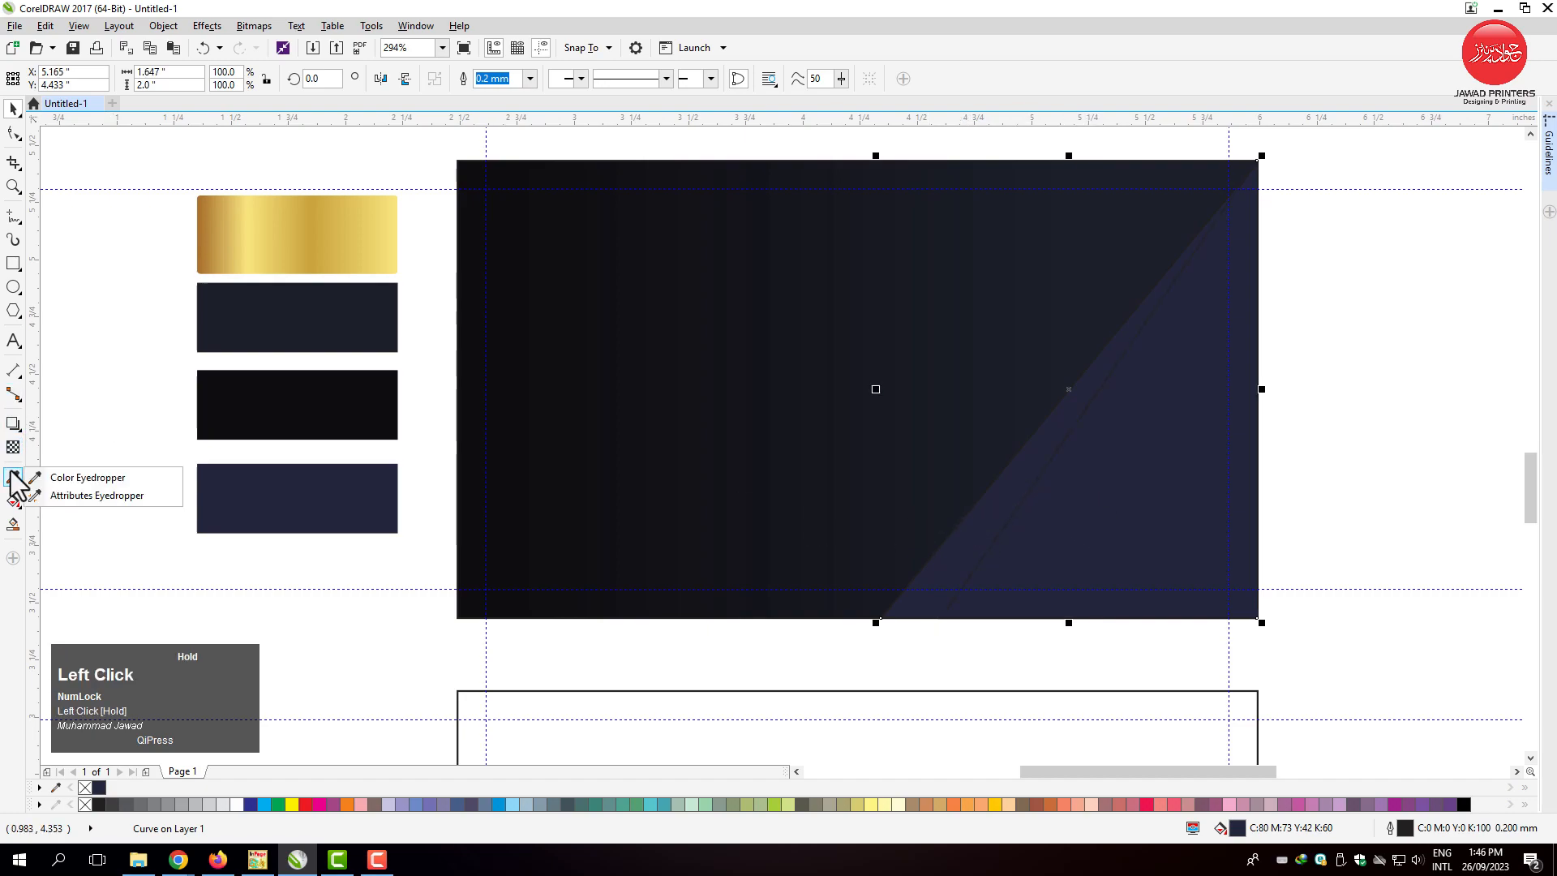
click(89, 495)
click(252, 252)
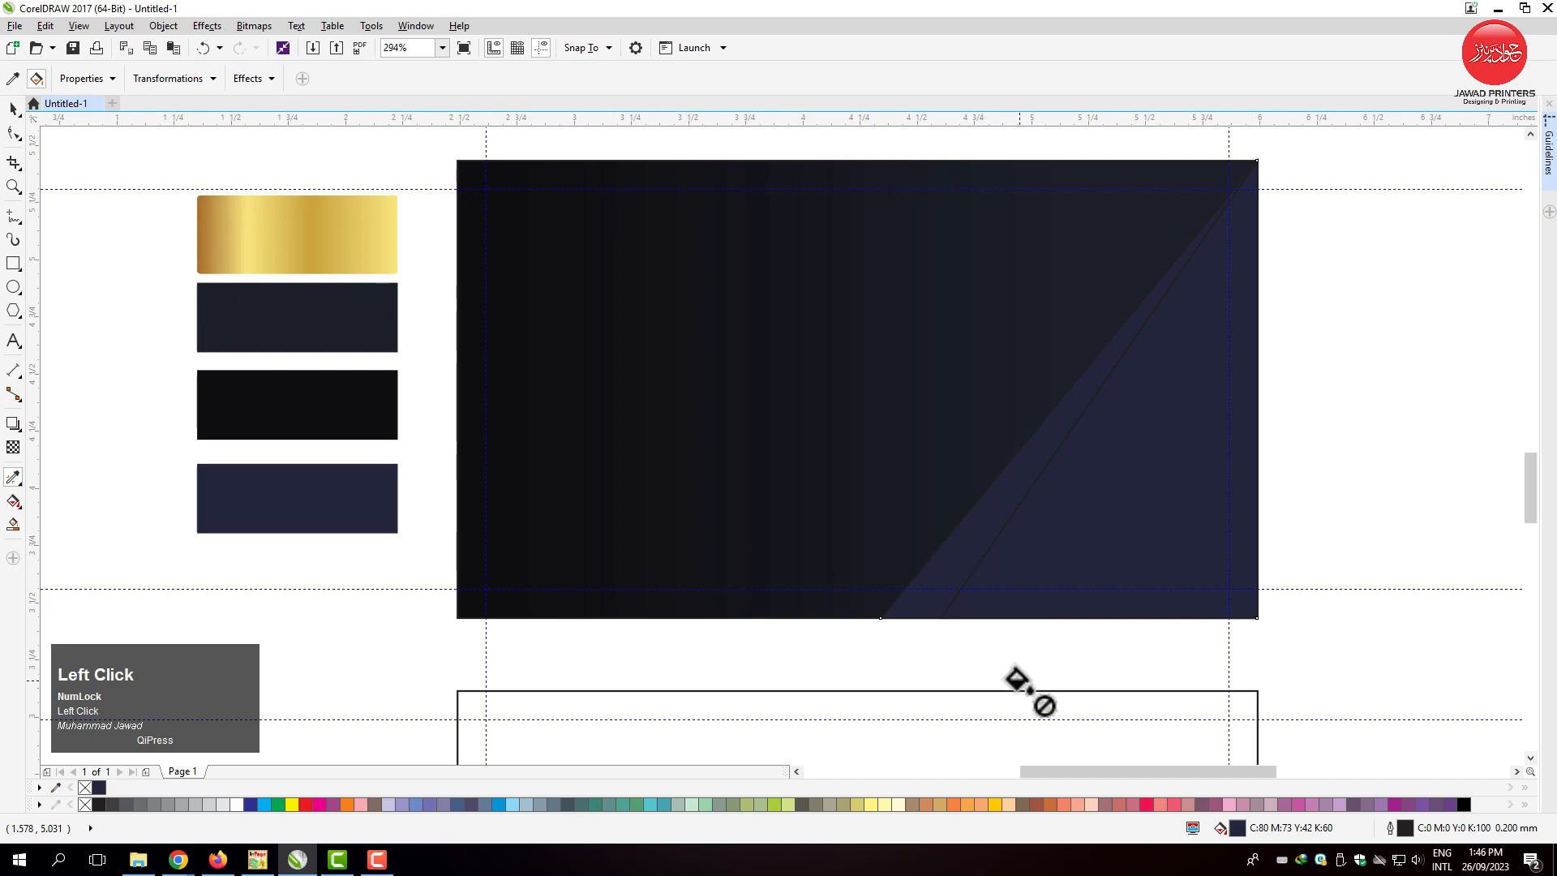
click(950, 550)
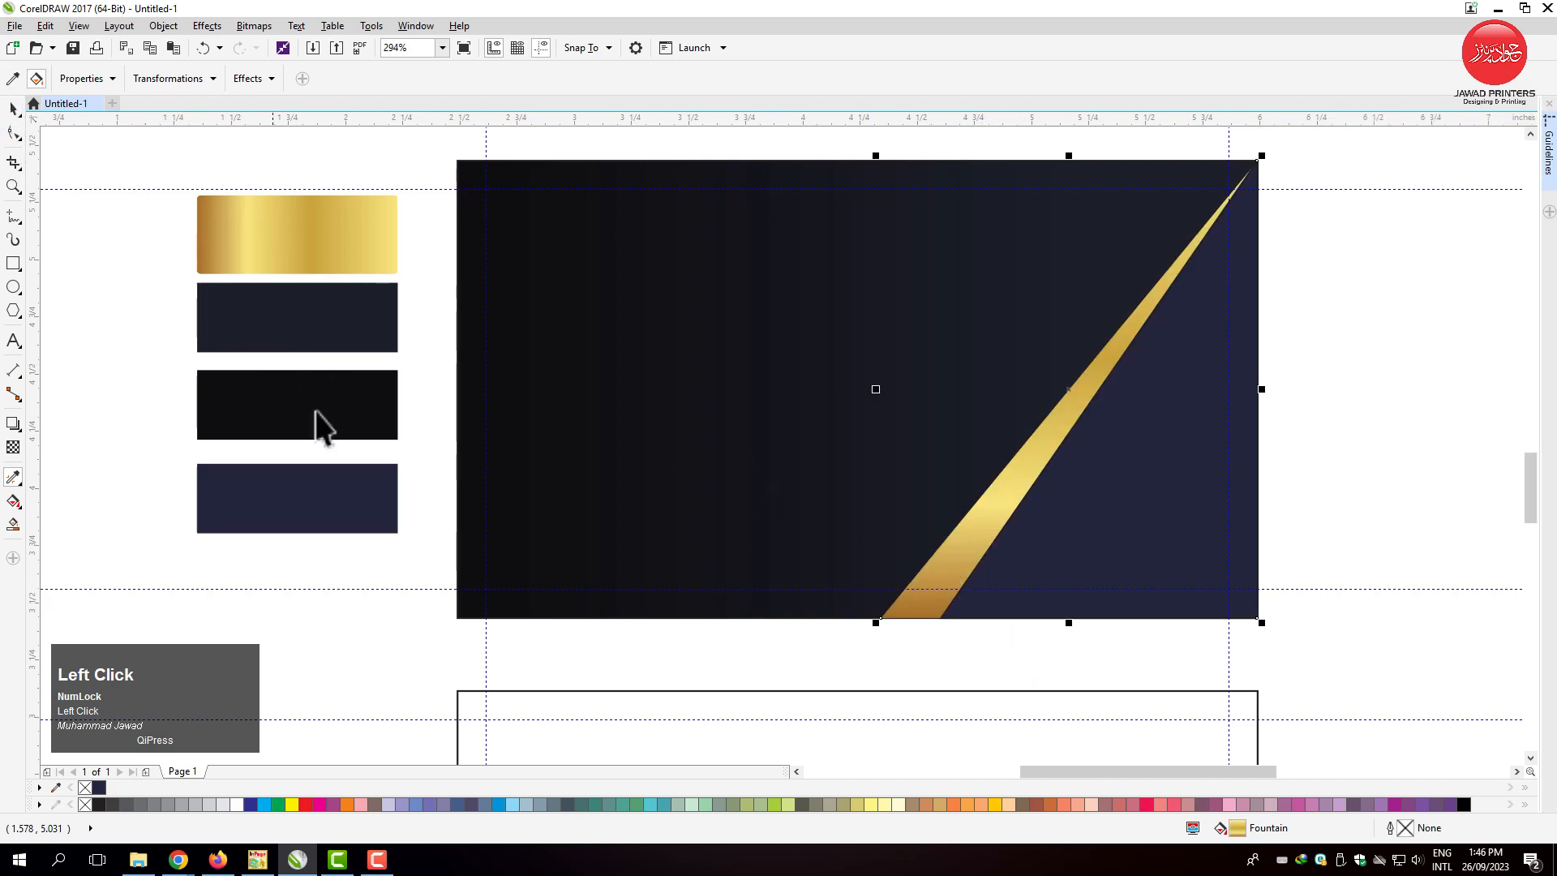
Redirect the gold triangle's gradient along the visible strip, from the card's lower edge up to its upper-right corner.
key(g)
drag(937, 590, 1247, 172)
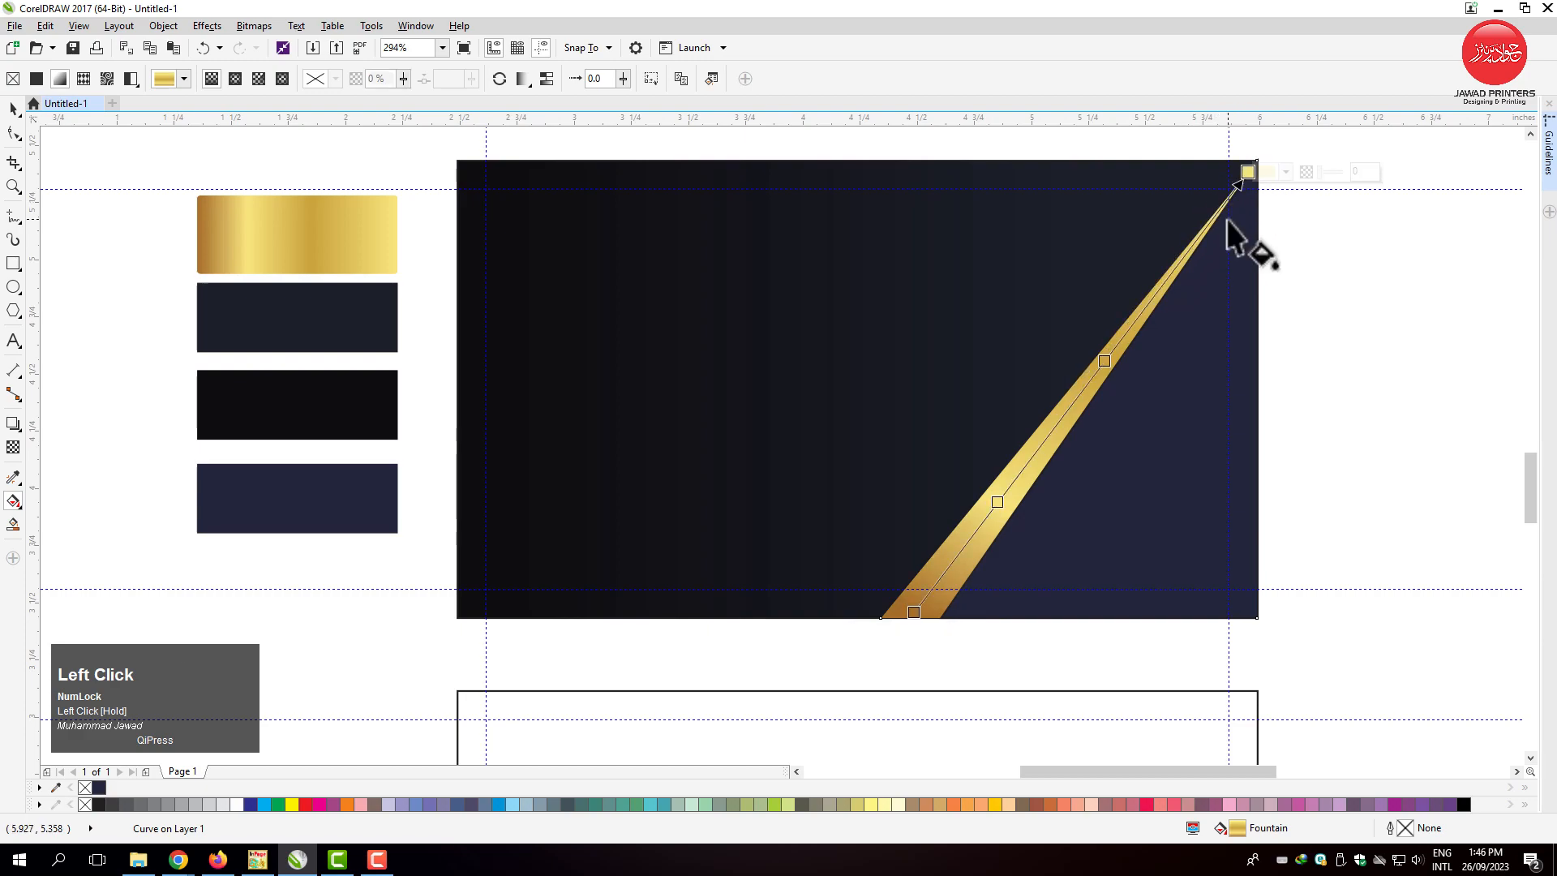
click(12, 109)
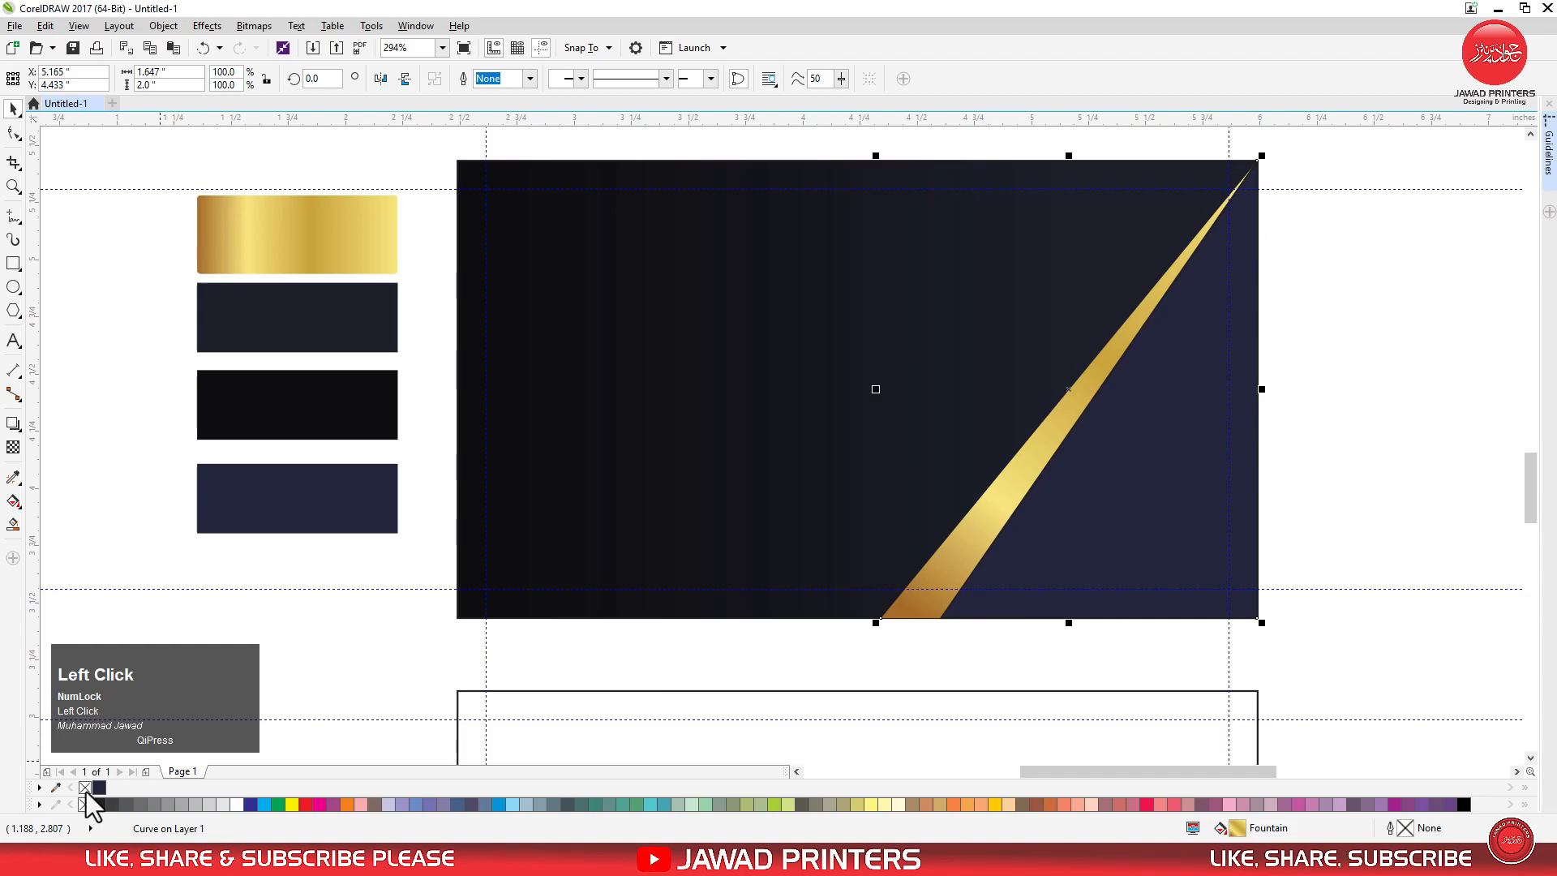
Remove the outline from the navy triangle.
click(1087, 548)
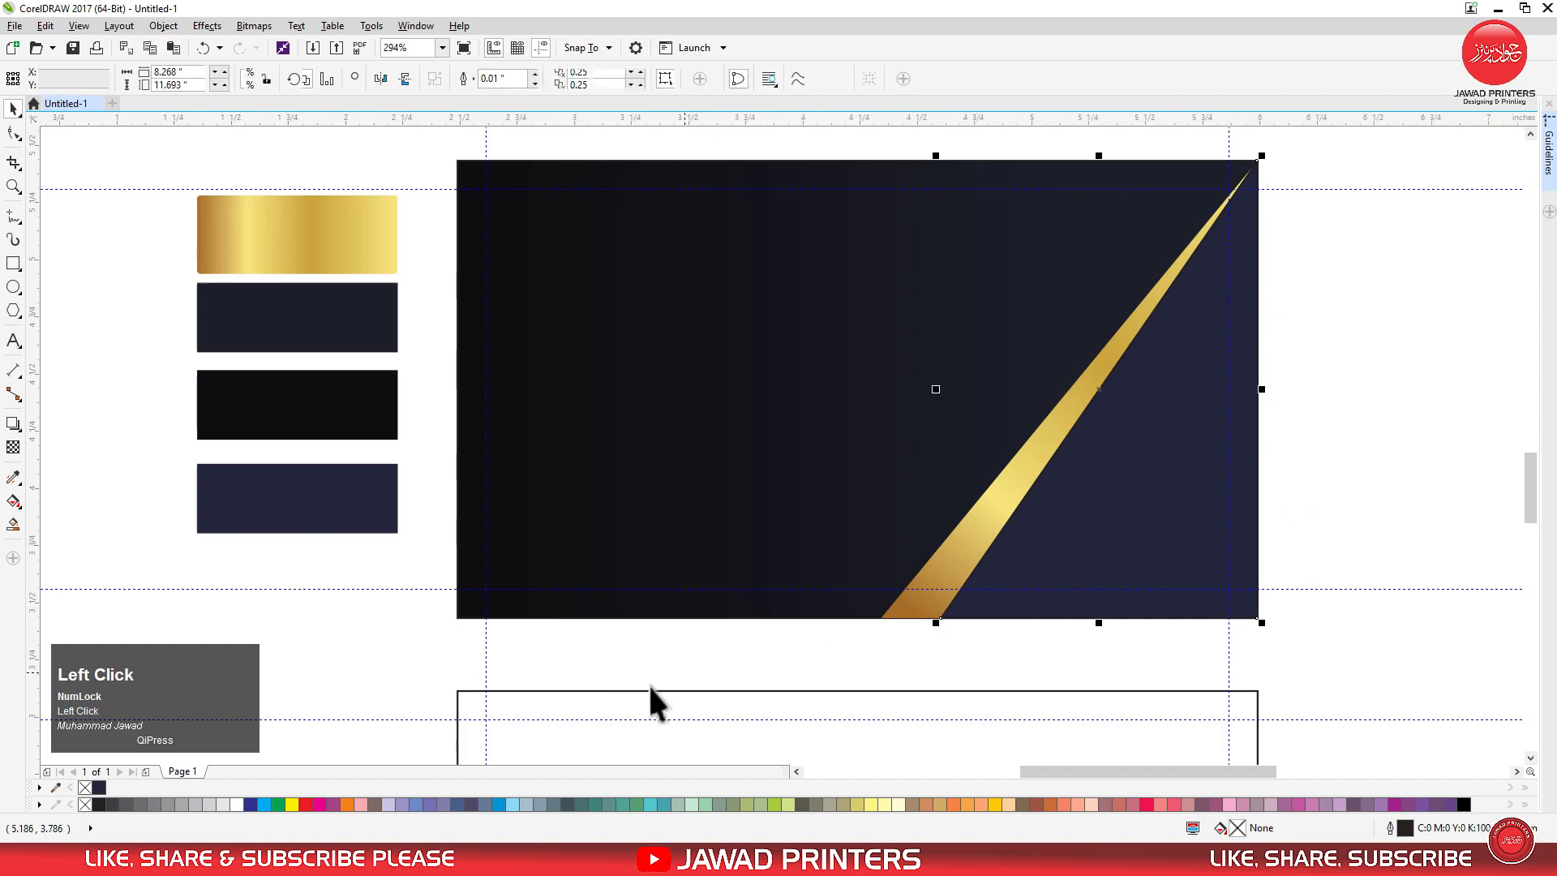
right_click(85, 803)
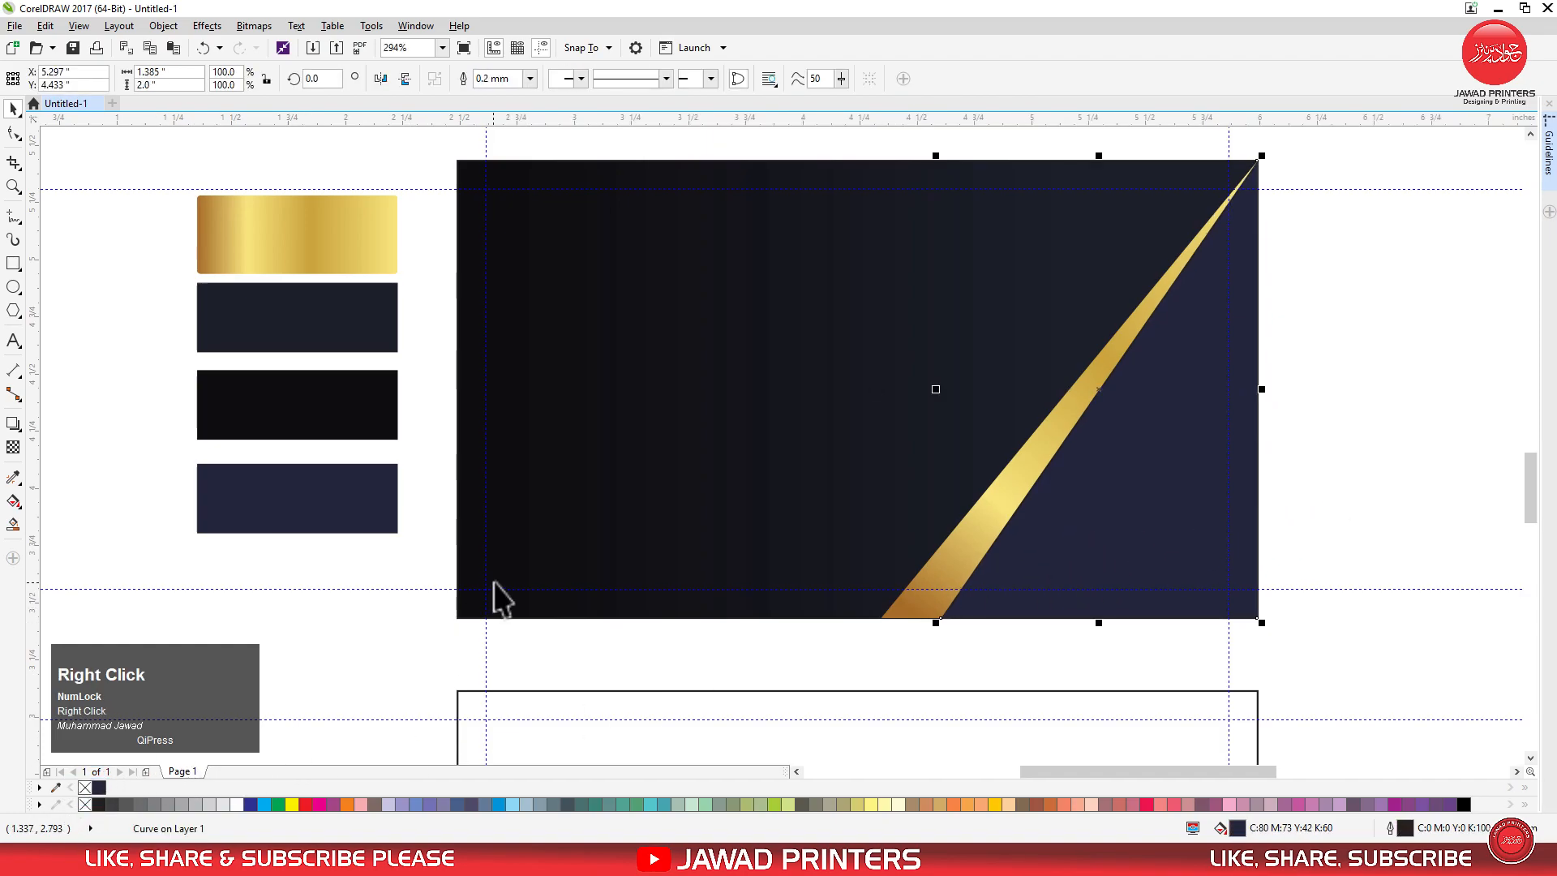
Bring the black halftone dot pattern to the card's navy corner, rotated to about 49.1 degrees.
key(F4)
click(646, 361)
drag(646, 361, 1067, 543)
key(F2)
drag(819, 390, 1295, 659)
click(1079, 568)
drag(1293, 362, 1028, 250)
drag(1064, 470, 879, 458)
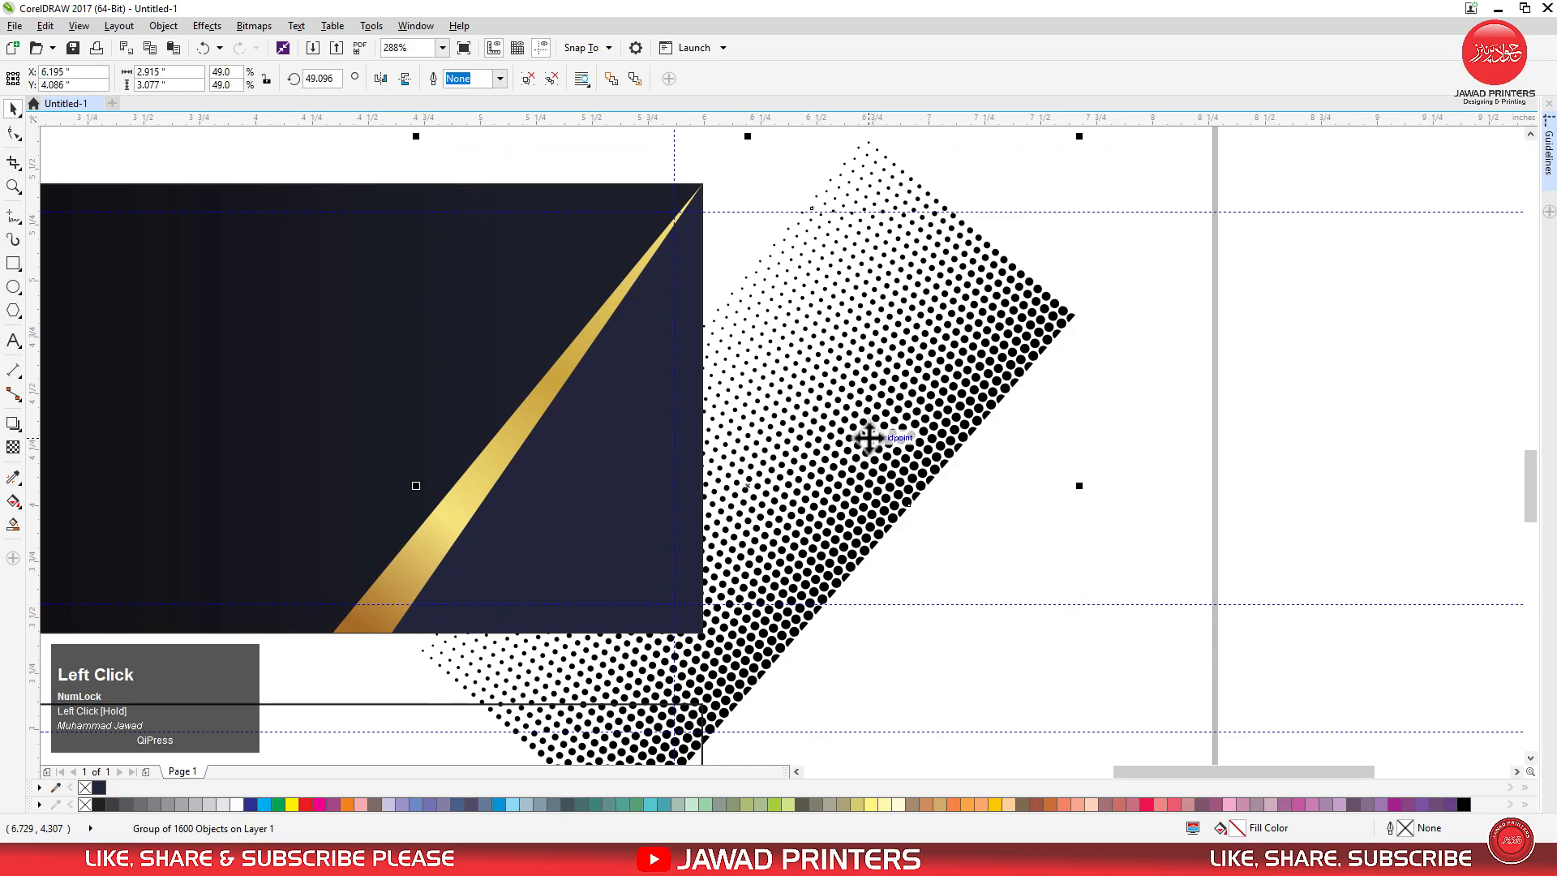
Rotate the halftone pattern to about 55.3 degrees and move it sideways, clear of the card.
click(888, 373)
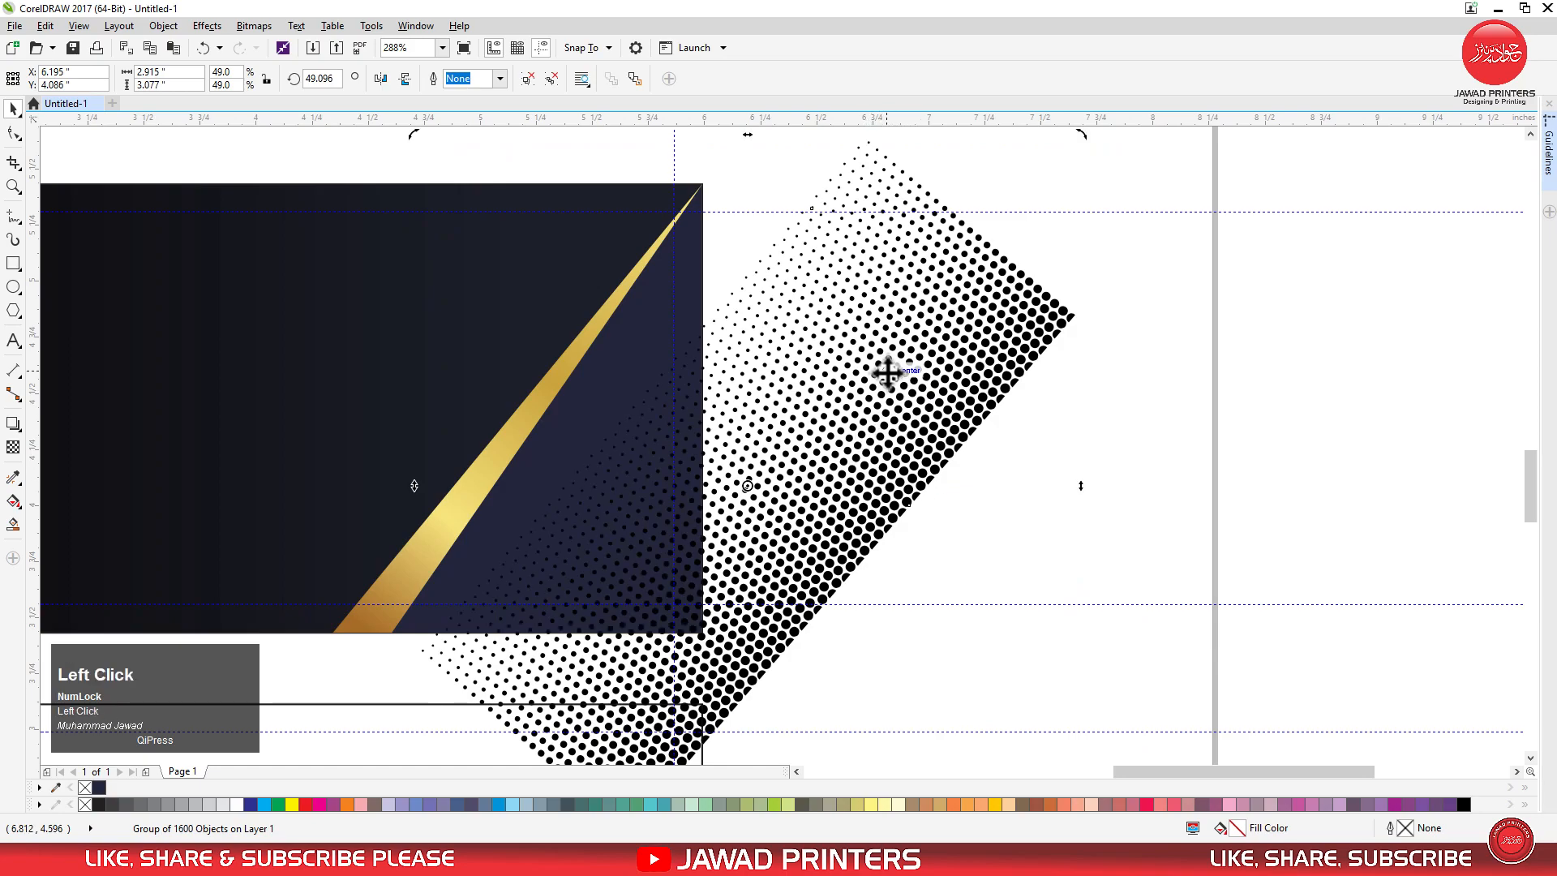
drag(1078, 140, 1067, 202)
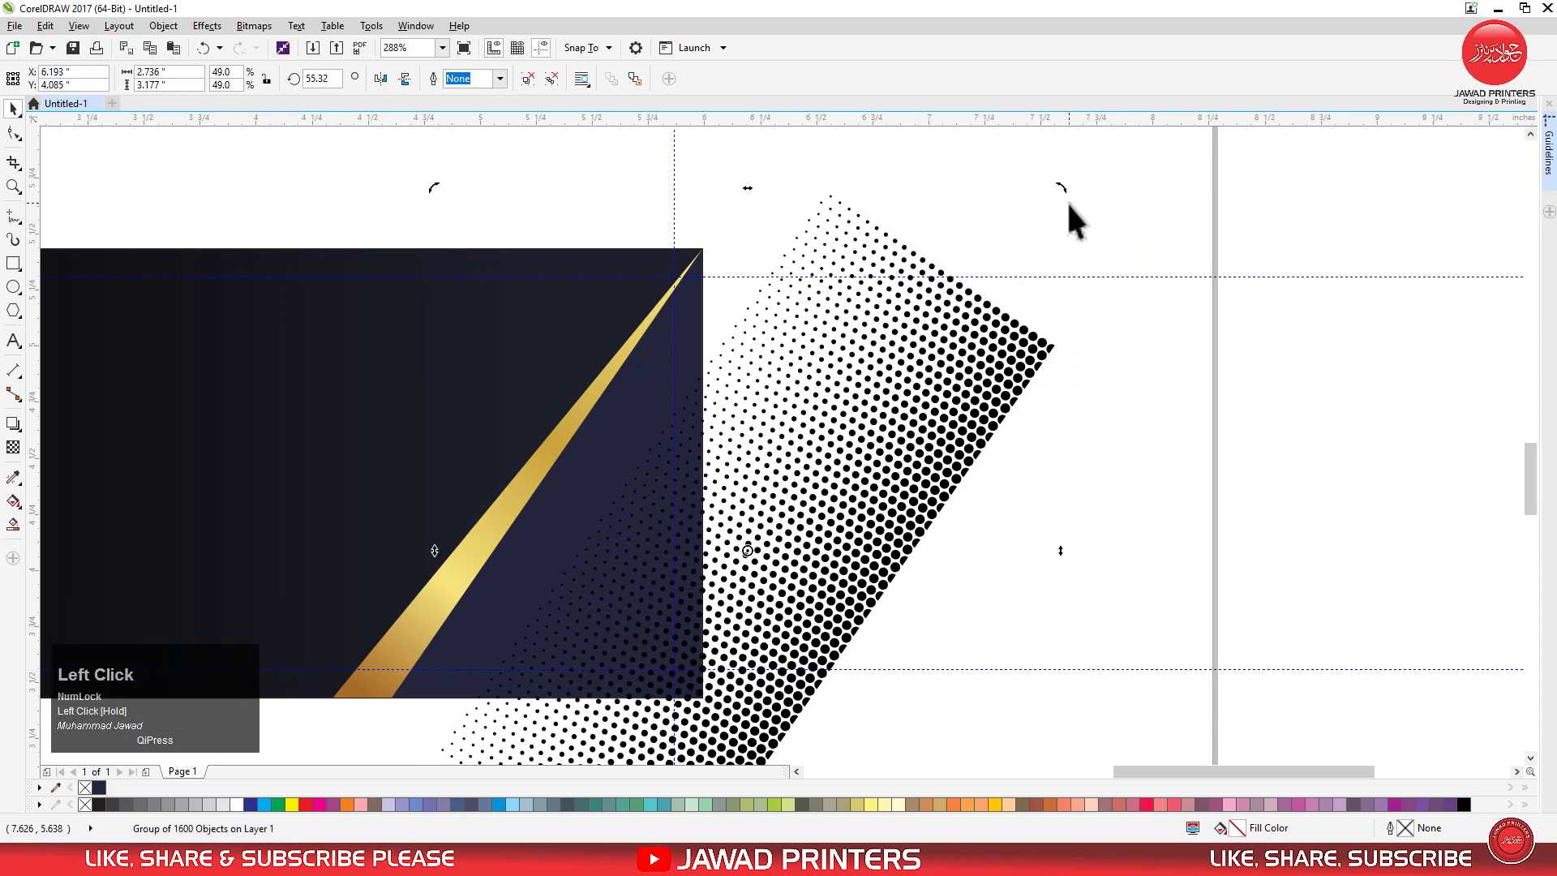
scroll(869, 355, down, 3)
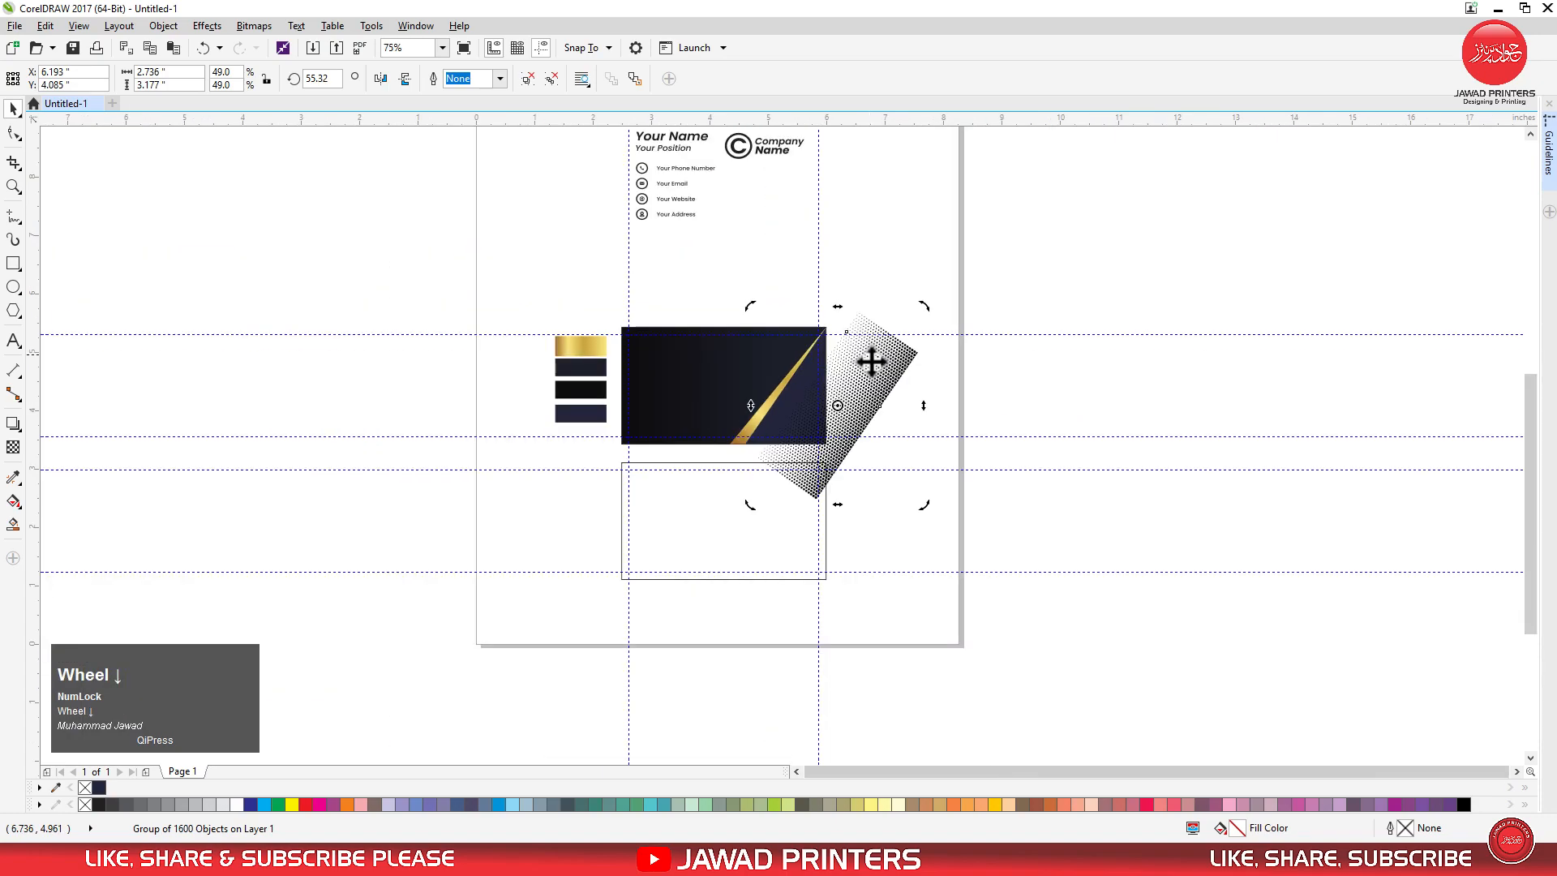
drag(859, 395, 892, 406)
PowerClip the halftone dot pattern inside the navy triangle.
right_click(896, 397)
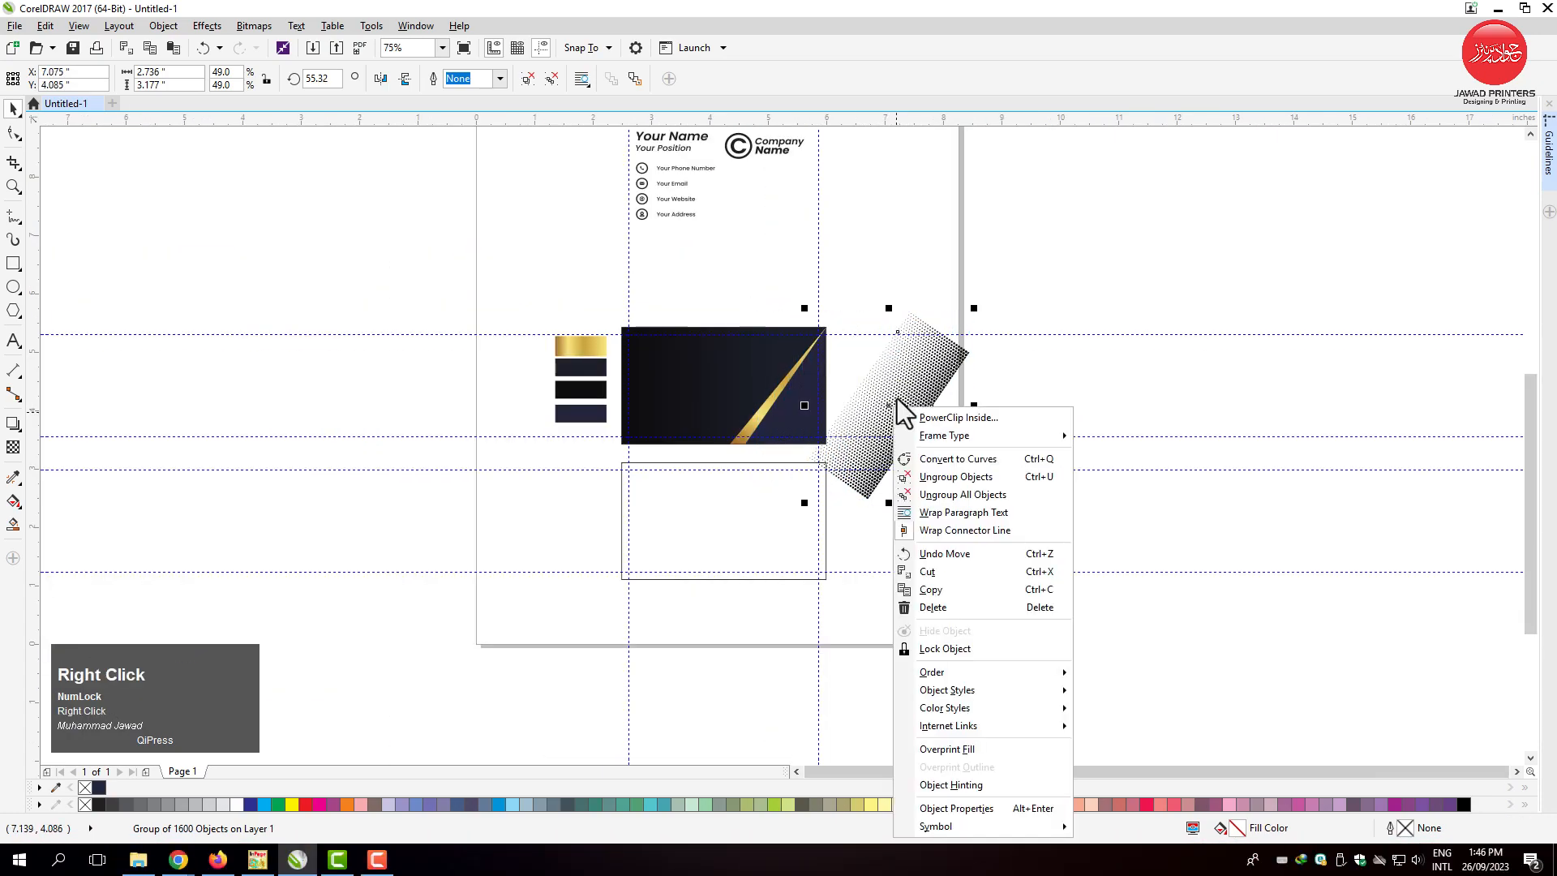
click(937, 417)
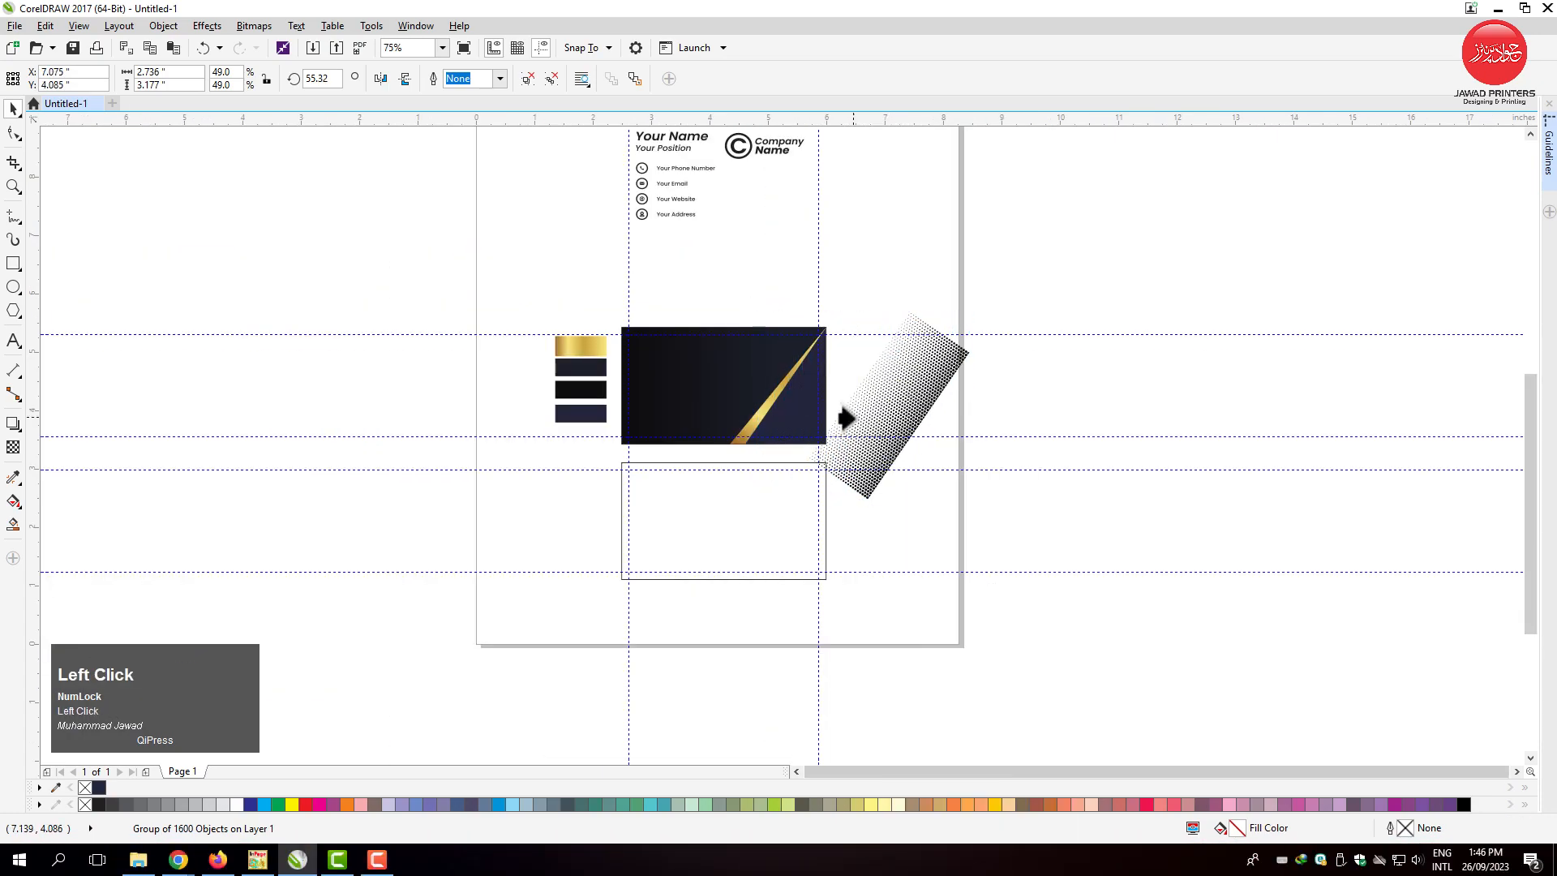
click(779, 410)
Open the navy triangle's PowerClip contents for editing and move the halftone pattern over the triangle, with its fading edge along the gold strip.
key(F2)
click(924, 476)
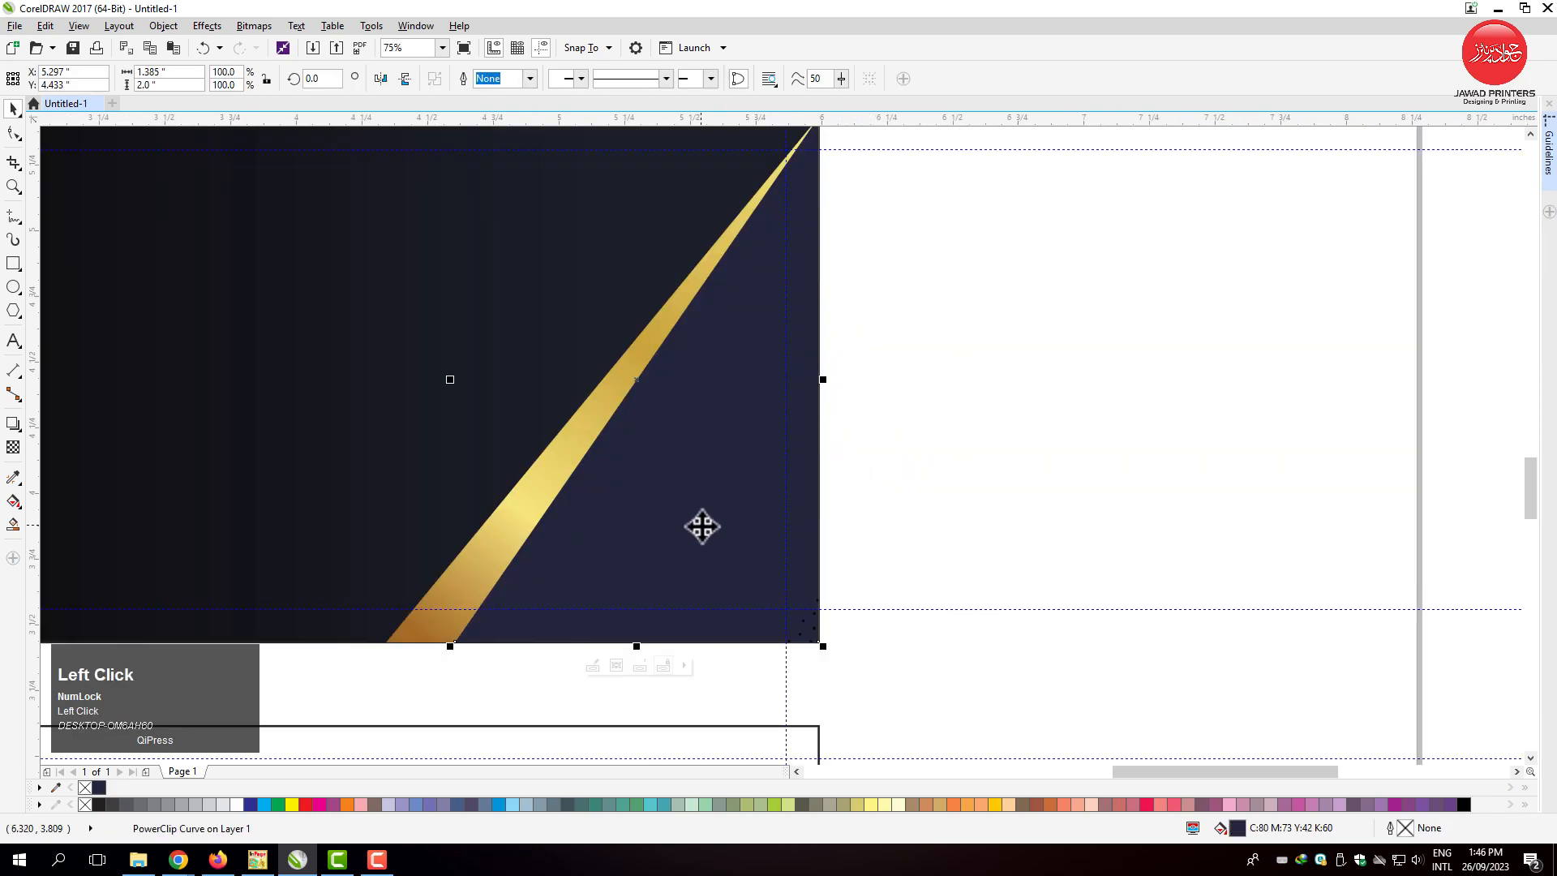
click(593, 666)
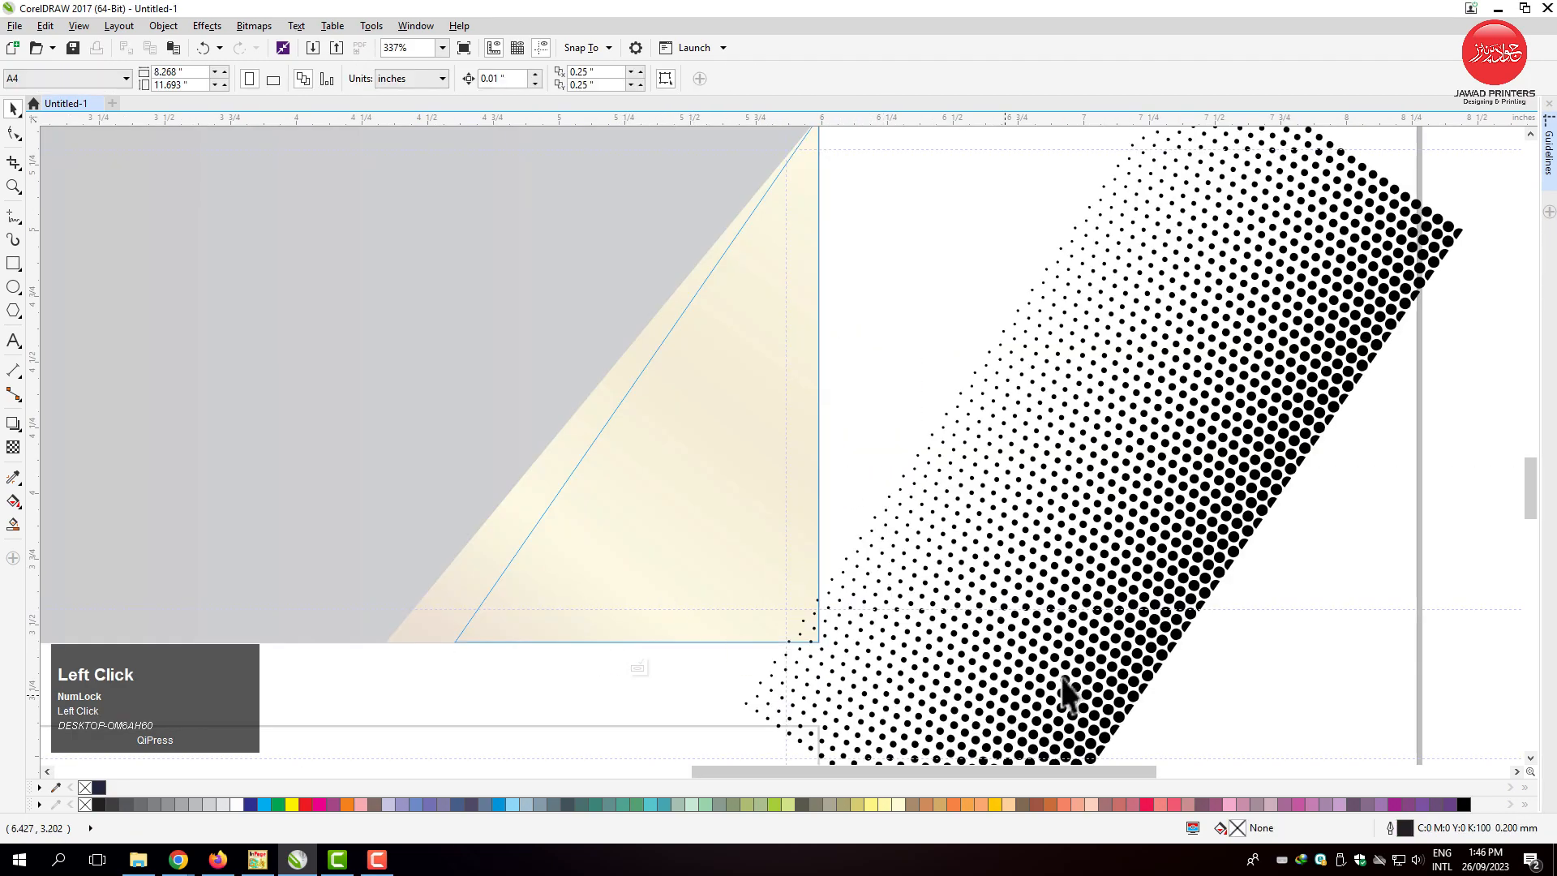
drag(1080, 550, 805, 516)
drag(889, 550, 886, 493)
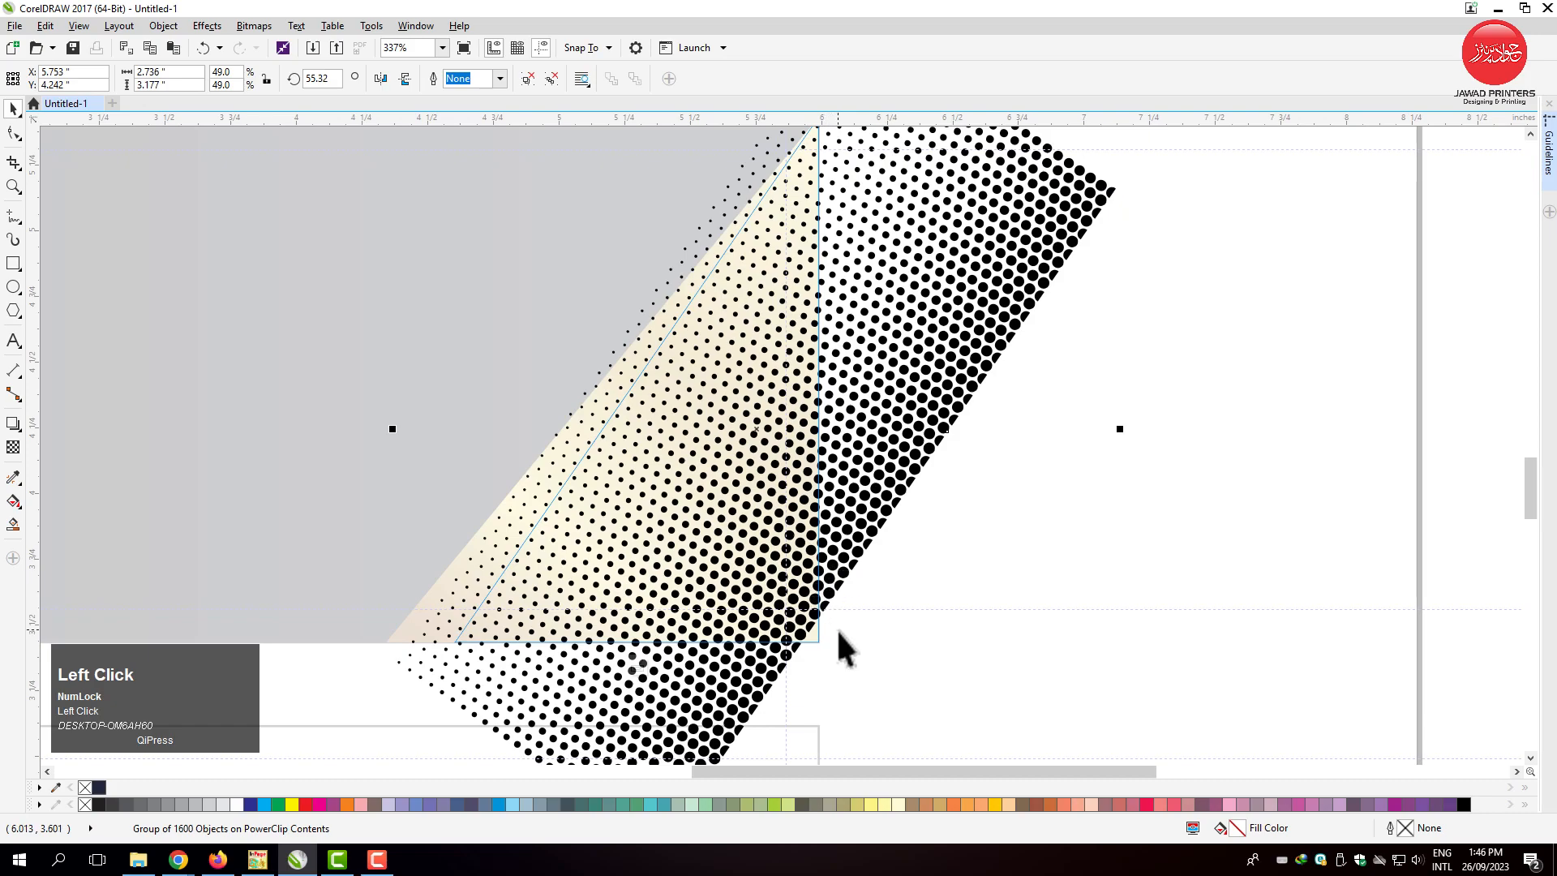
Enlarge the halftone pattern to about 54.3% scale so it covers the triangle, and finish editing the PowerClip.
scroll(916, 545, down, 2)
drag(1013, 685, 1033, 706)
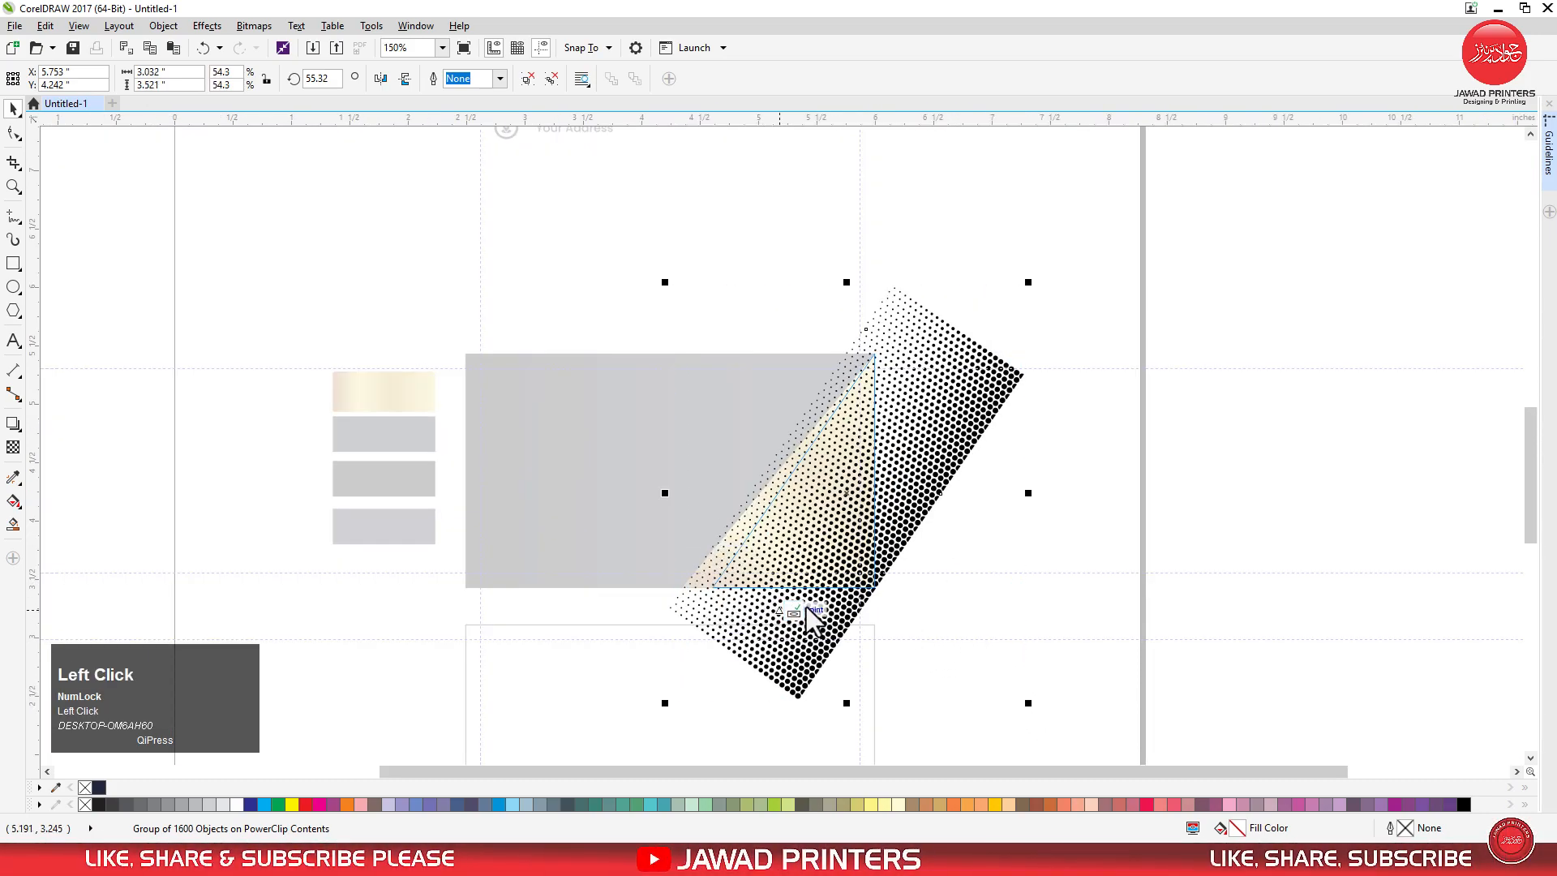
click(801, 614)
Add a drop shadow to the dotted navy triangle, cast leftward at 180 degrees over the gold strip.
key(F2)
drag(330, 337, 928, 624)
click(1239, 528)
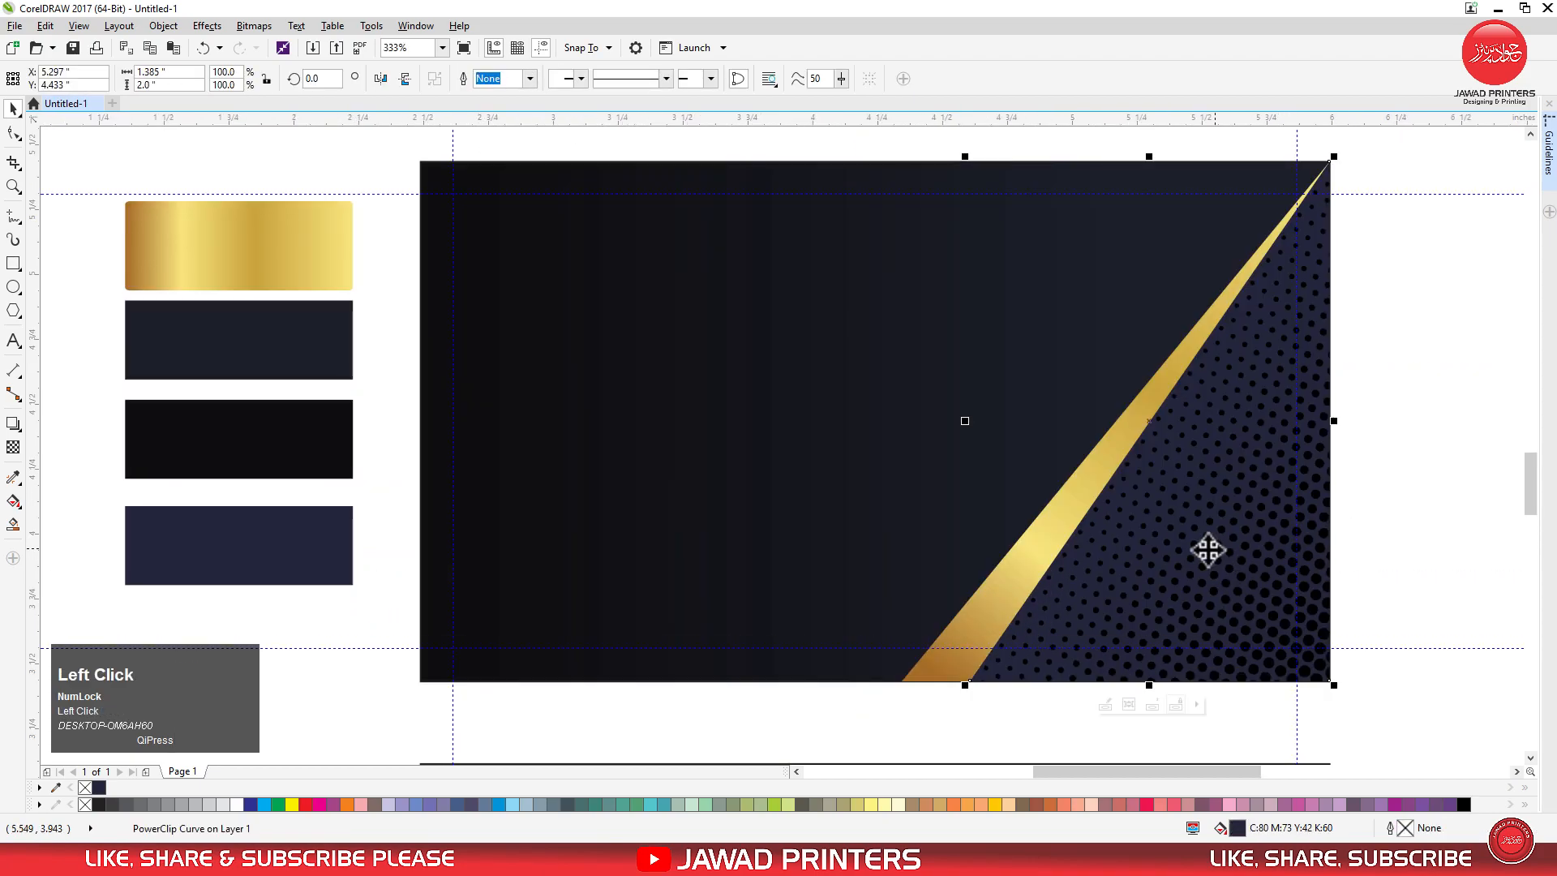
click(13, 425)
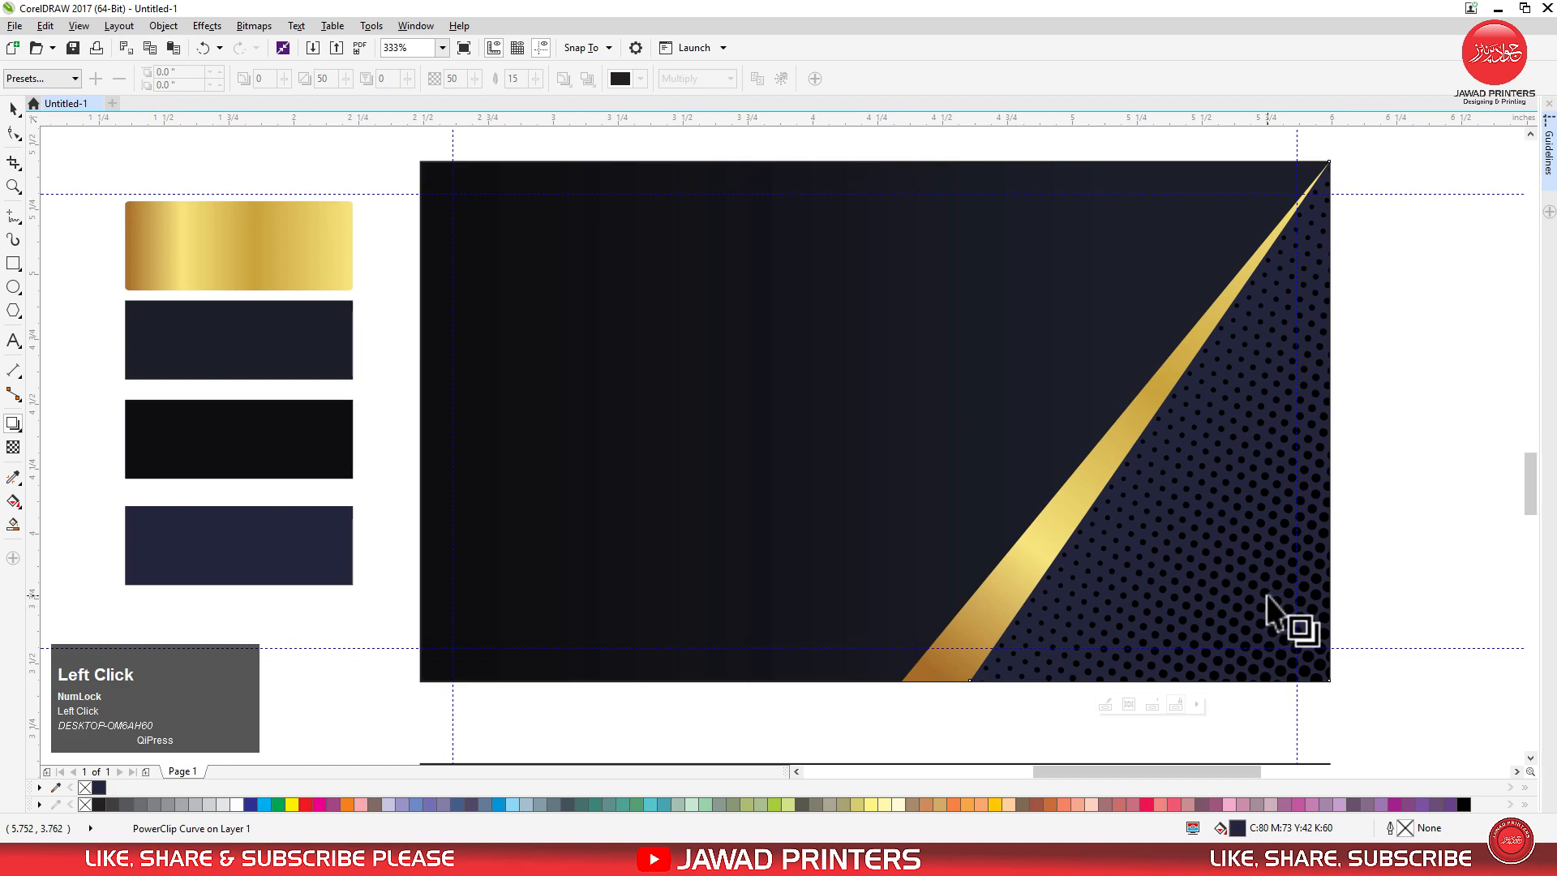
drag(1293, 609, 939, 439)
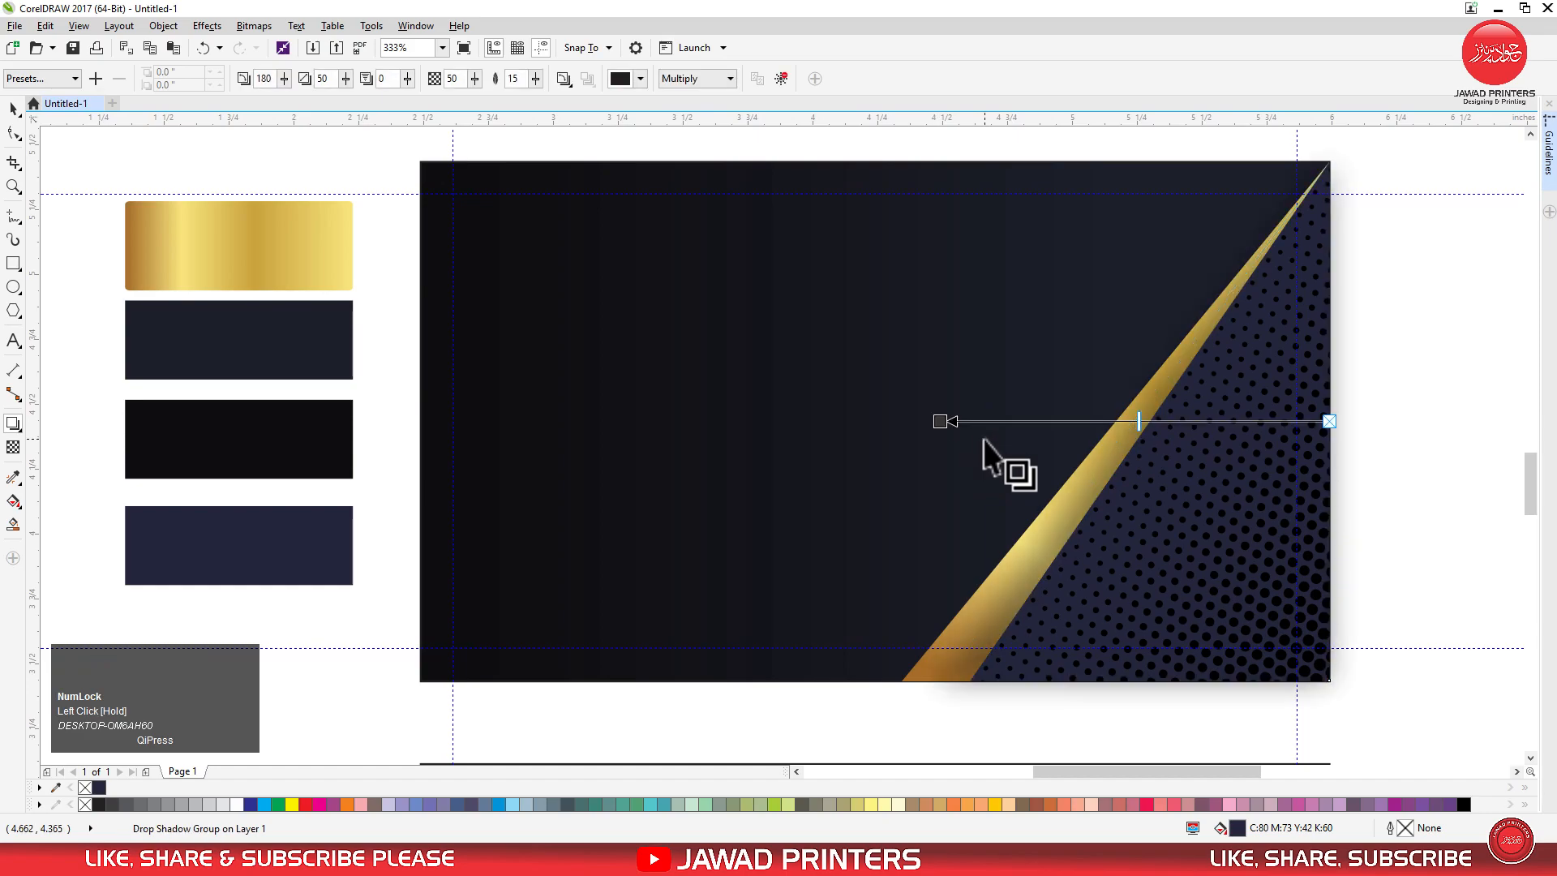
Set the drop shadow's feathering to 8.
click(504, 80)
text(8)
key(Return)
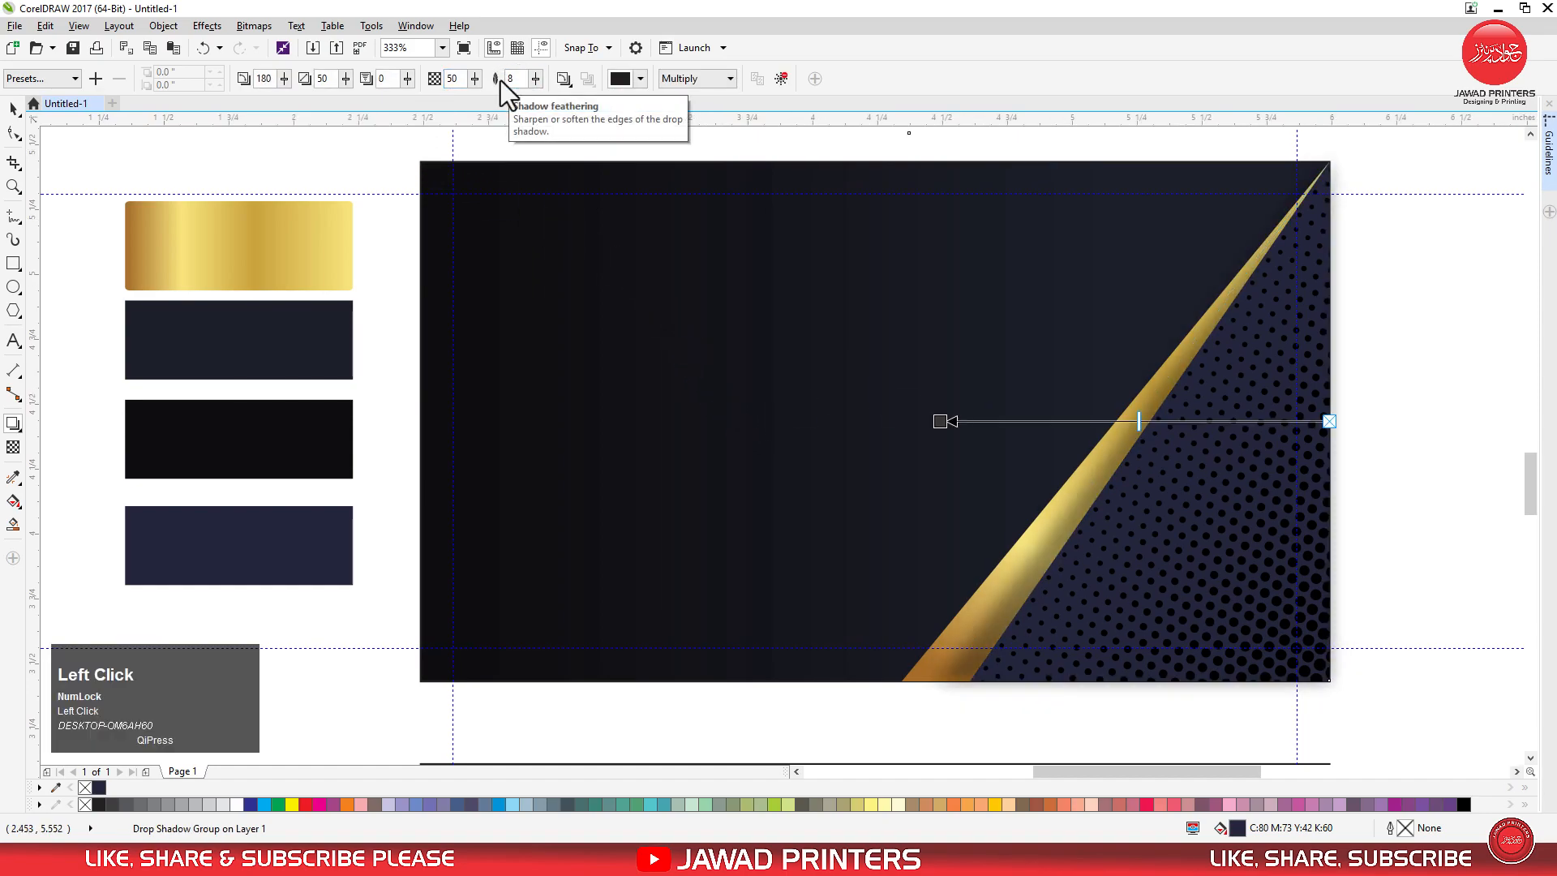
Set the drop shadow's opacity to 70 and reduce it to 65.
click(445, 80)
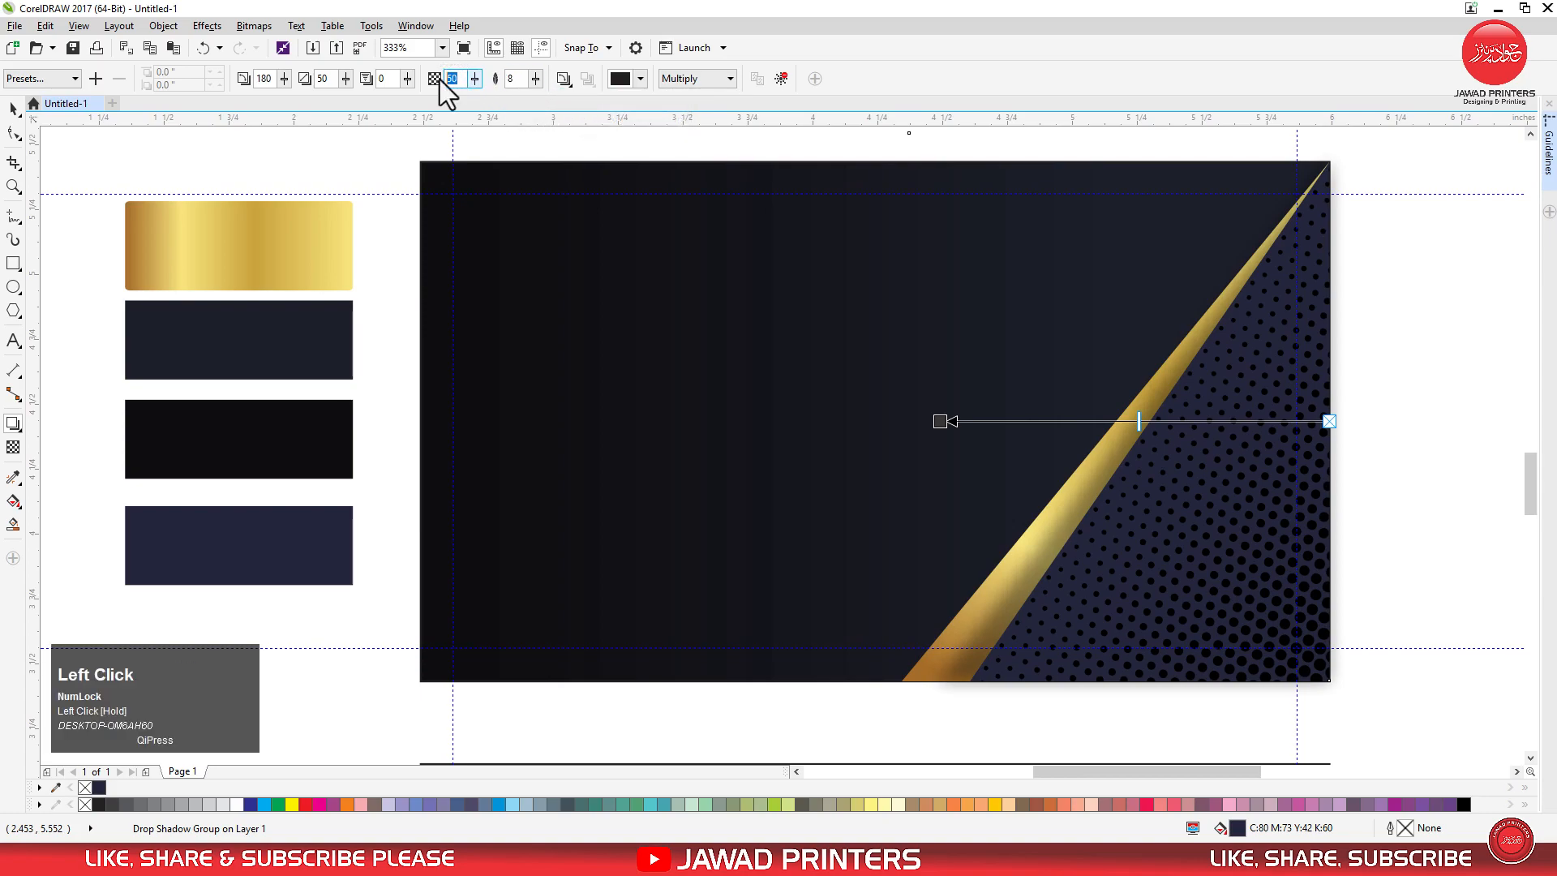
text(70)
key(Return)
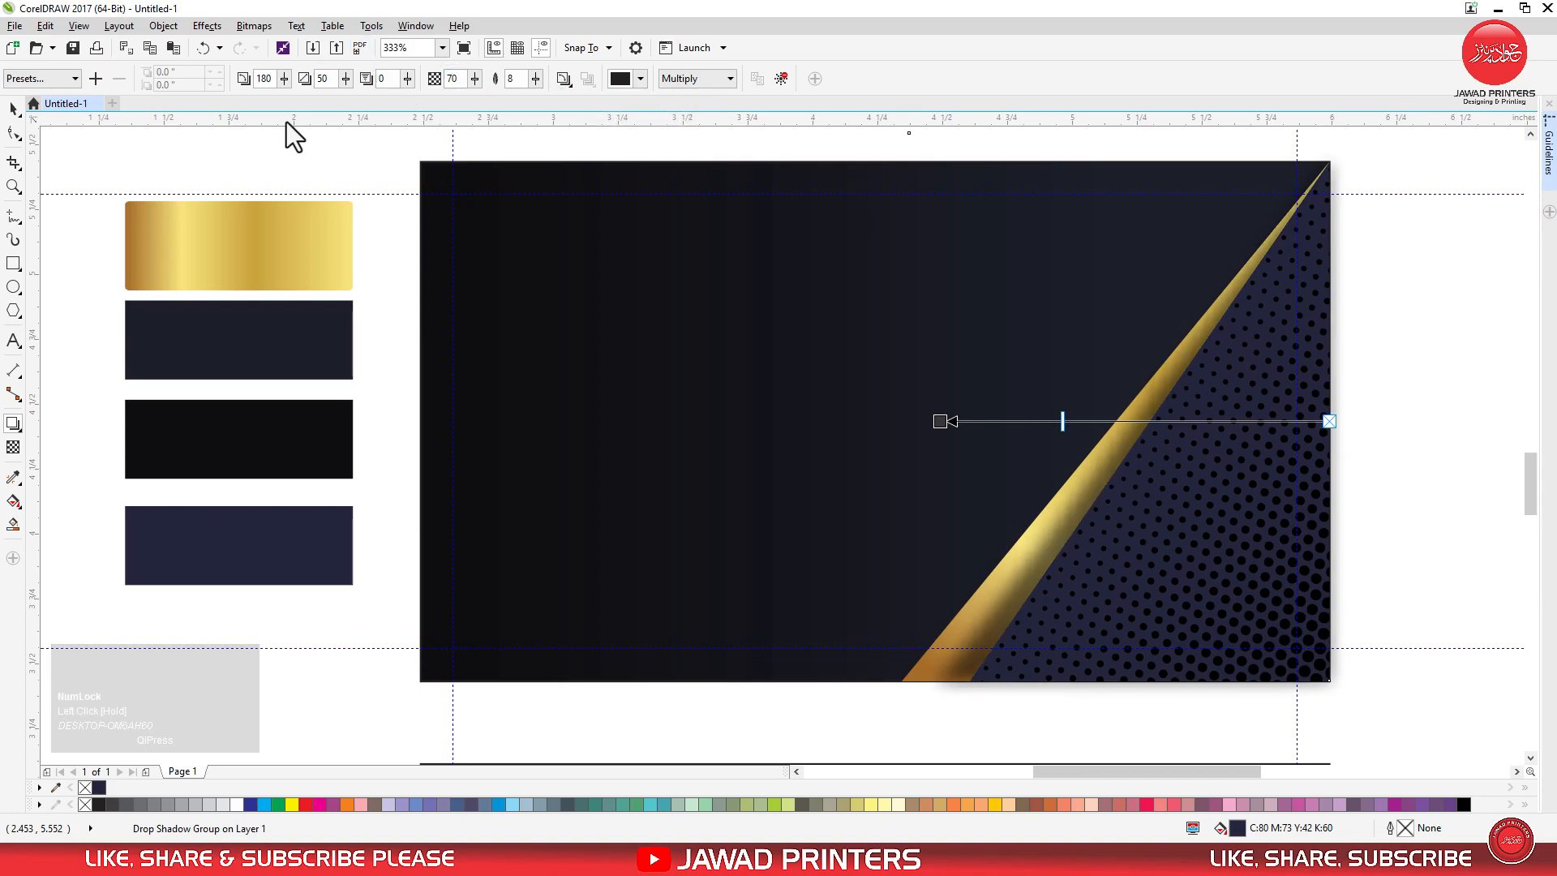
click(458, 81)
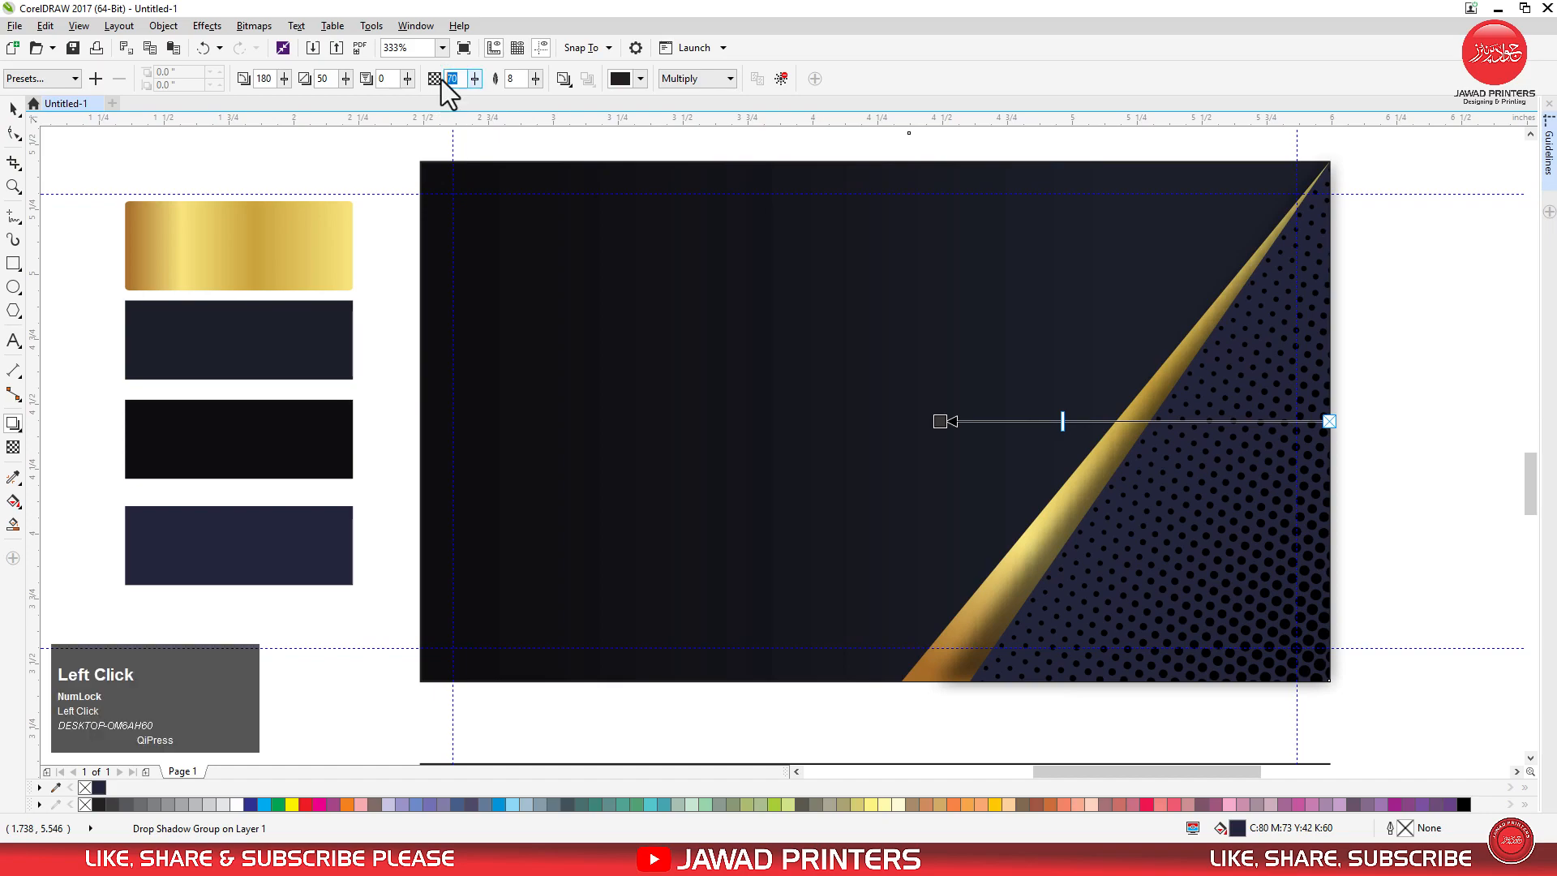
text(65)
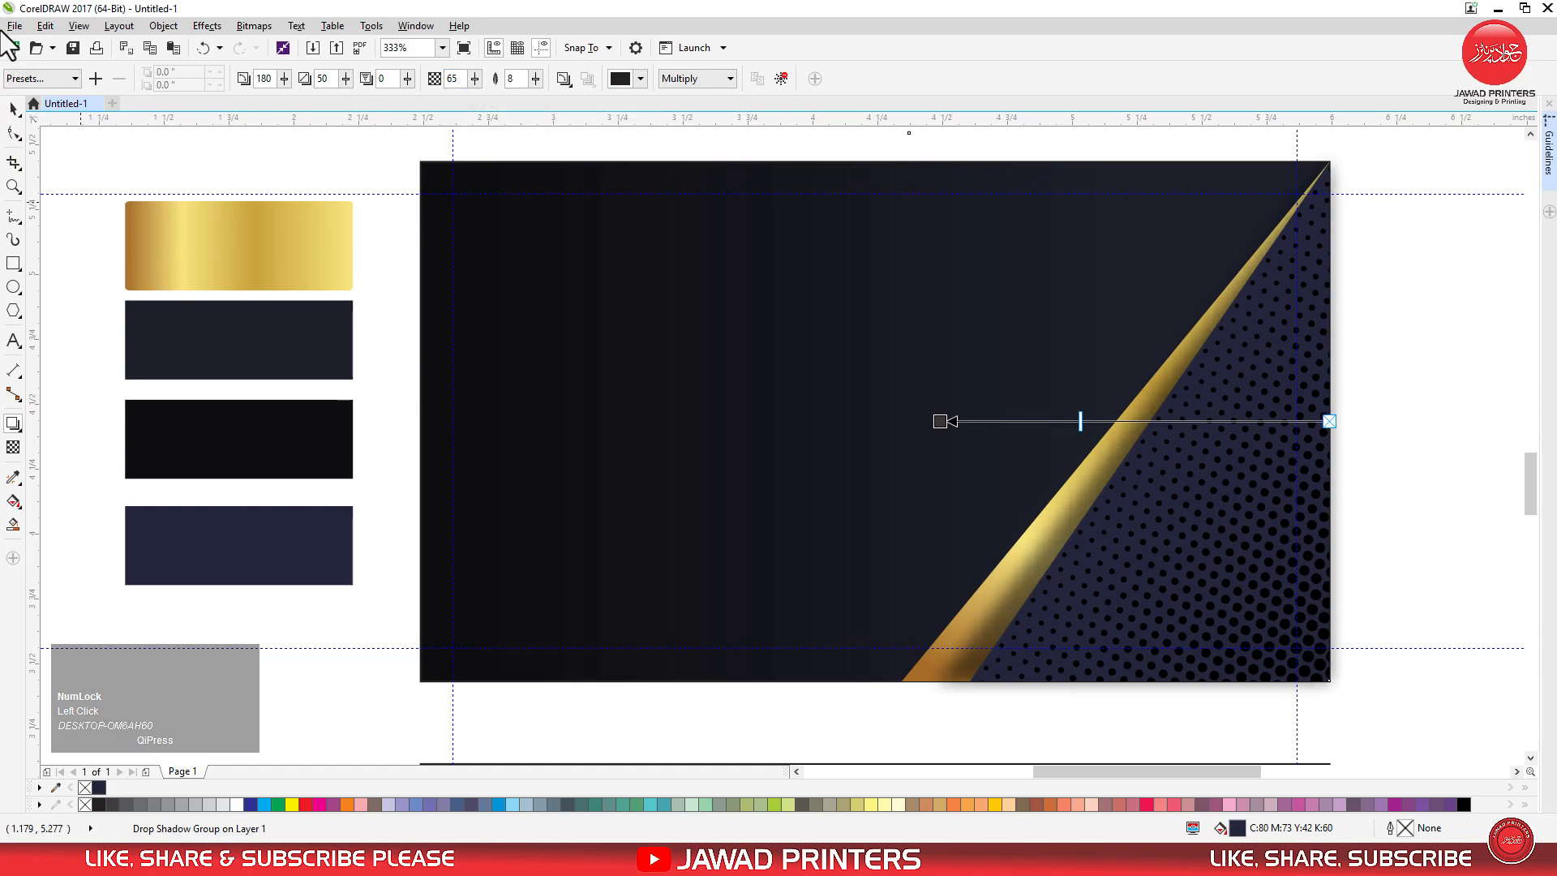
Break the drop shadow apart from the navy triangle and convert the separate shadow rectangle to curves.
click(14, 107)
scroll(769, 388, down, 1)
scroll(768, 388, down, 2)
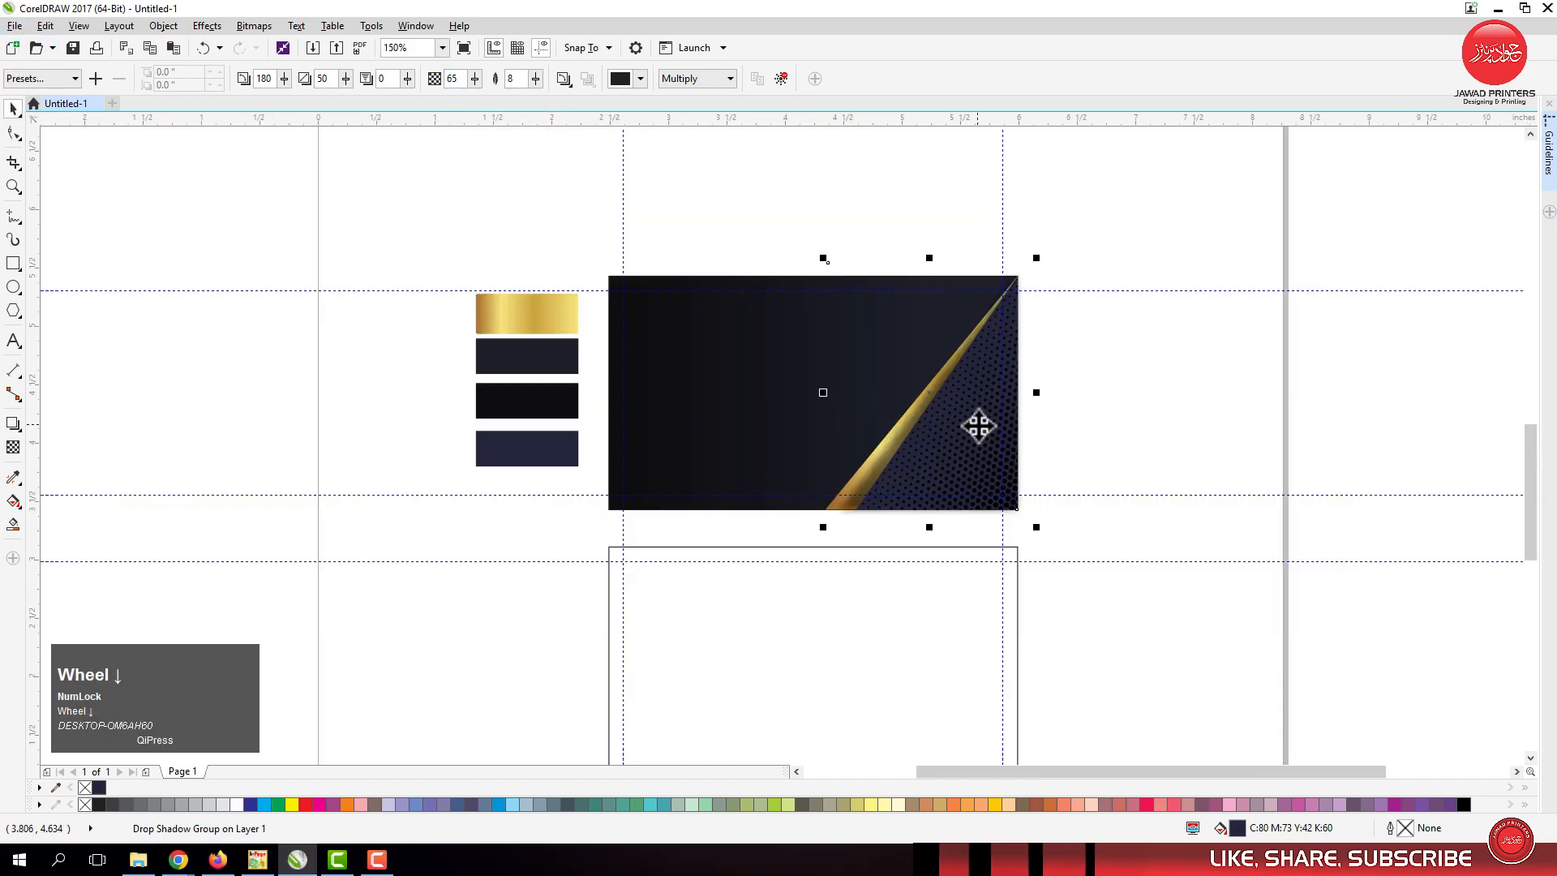
click(963, 271)
click(962, 271)
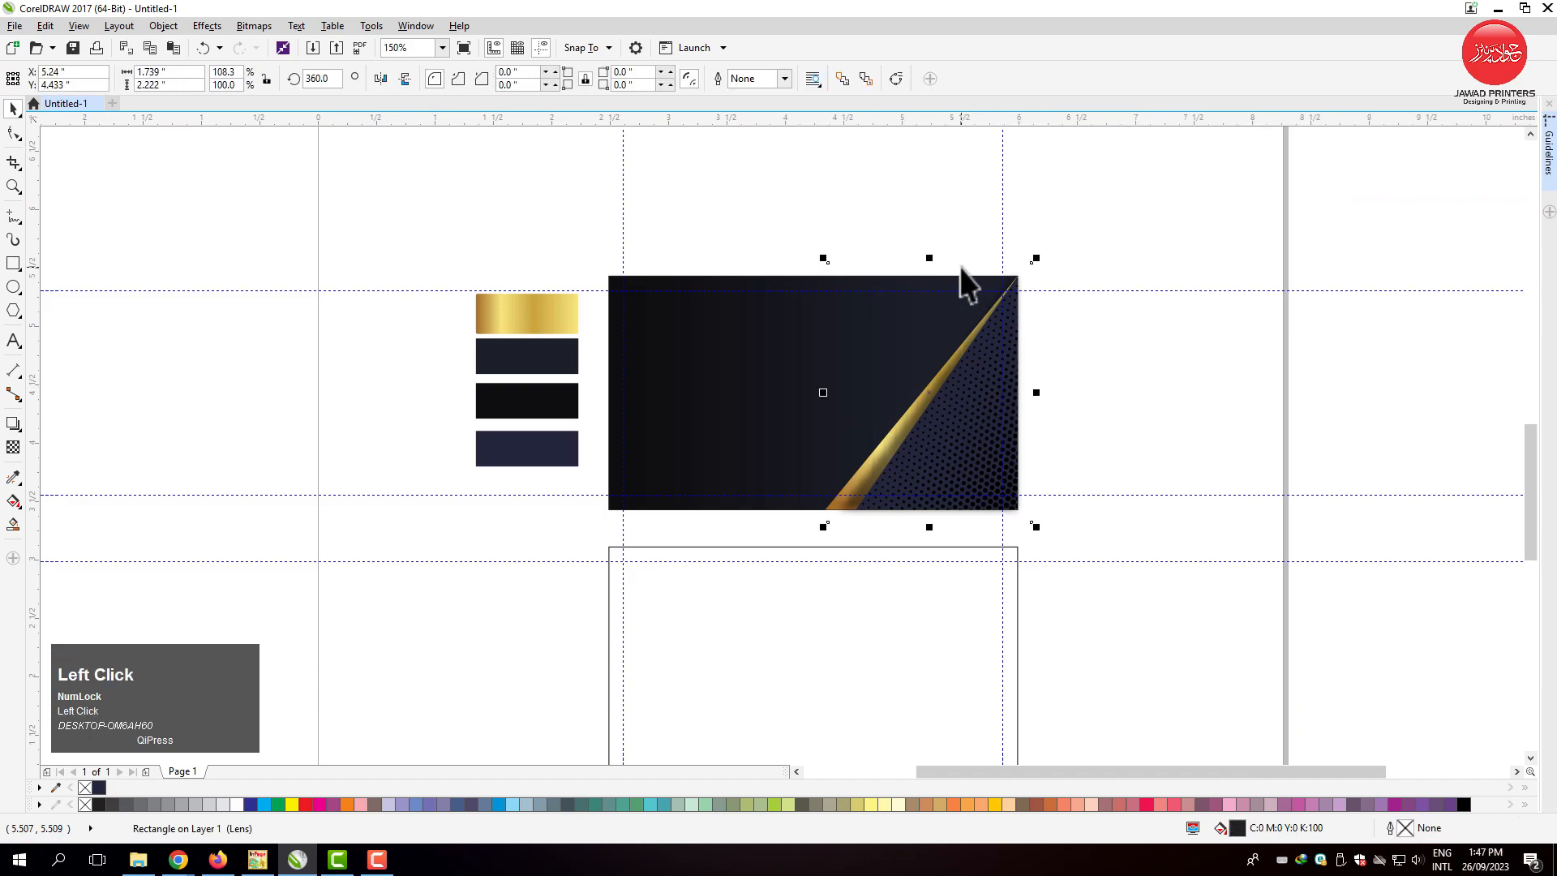
click(900, 84)
Move the shadow shape's upper nodes down to align with the card's top edge.
click(15, 136)
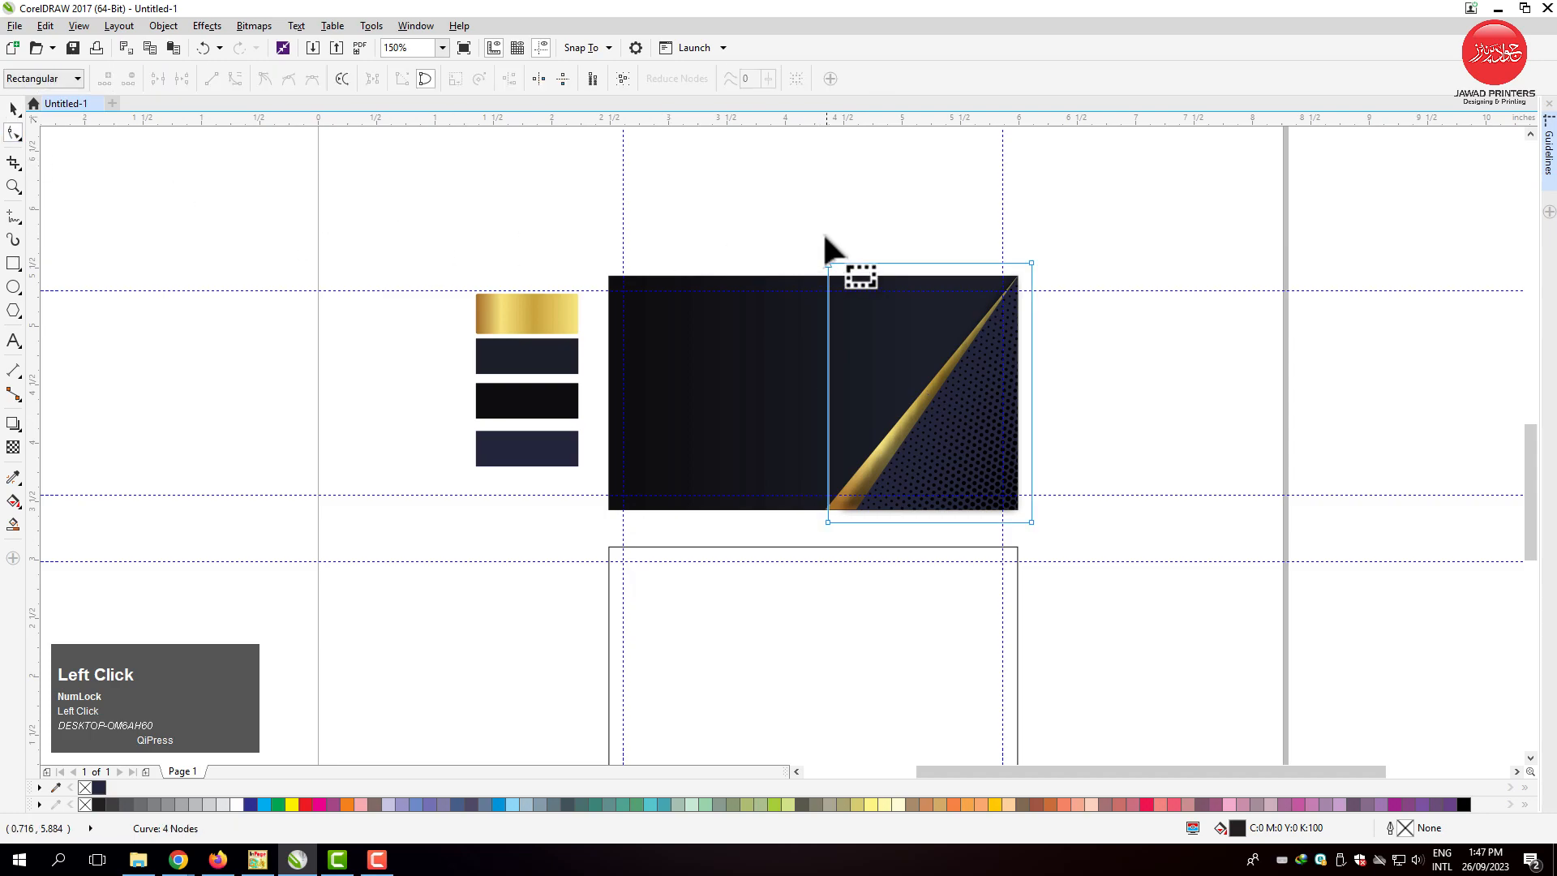
key(F2)
drag(790, 240, 1101, 355)
drag(184, 239, 795, 361)
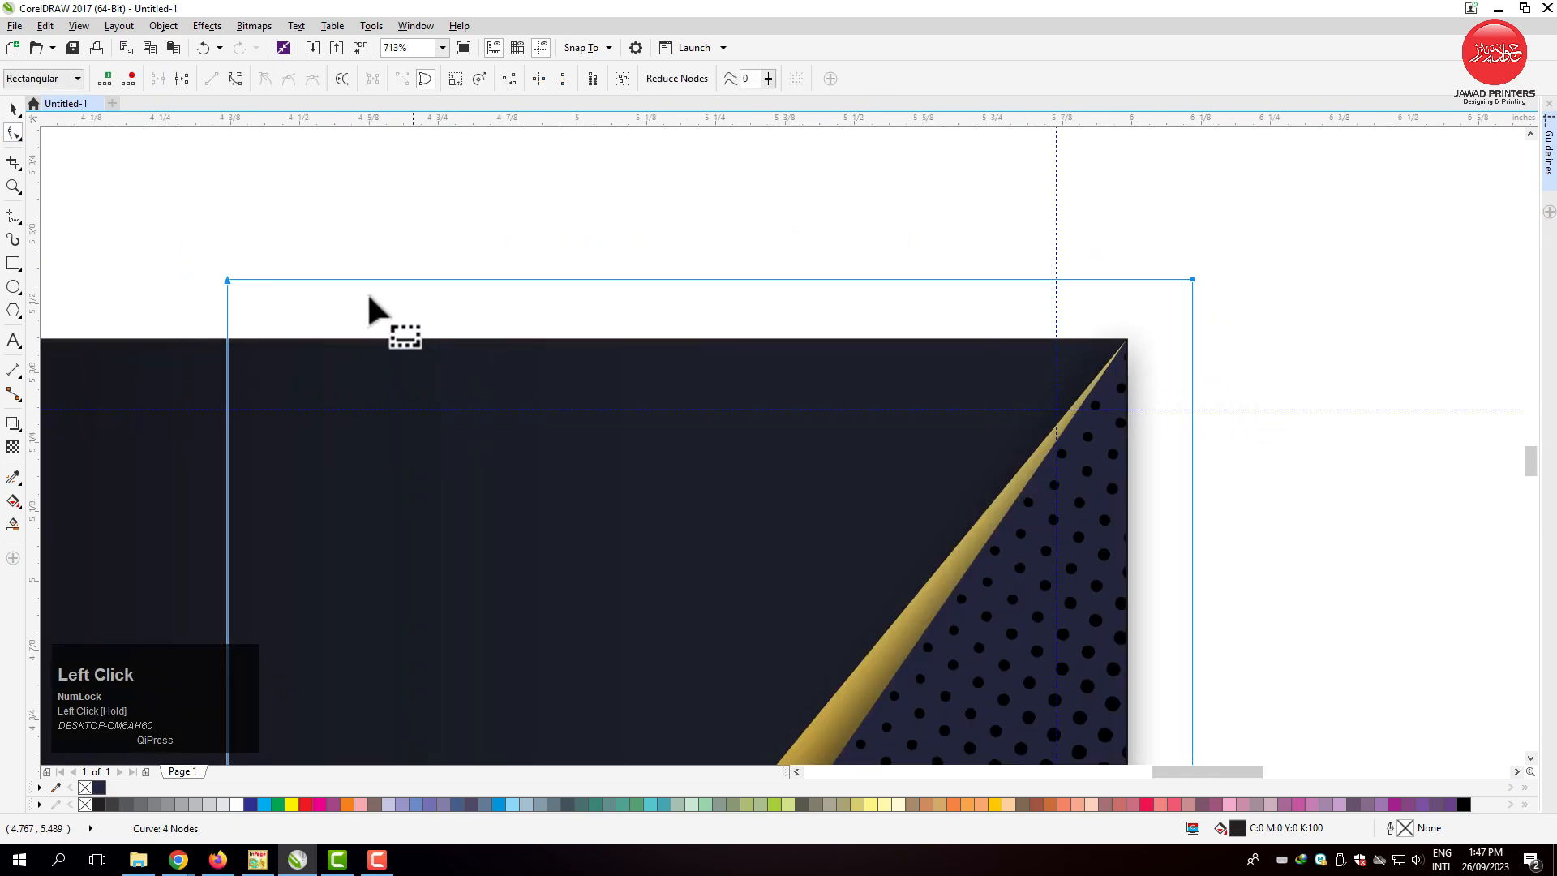
drag(225, 279, 226, 341)
Move the shadow shape's right-hand nodes inward to align with the card's right edge.
key(F3)
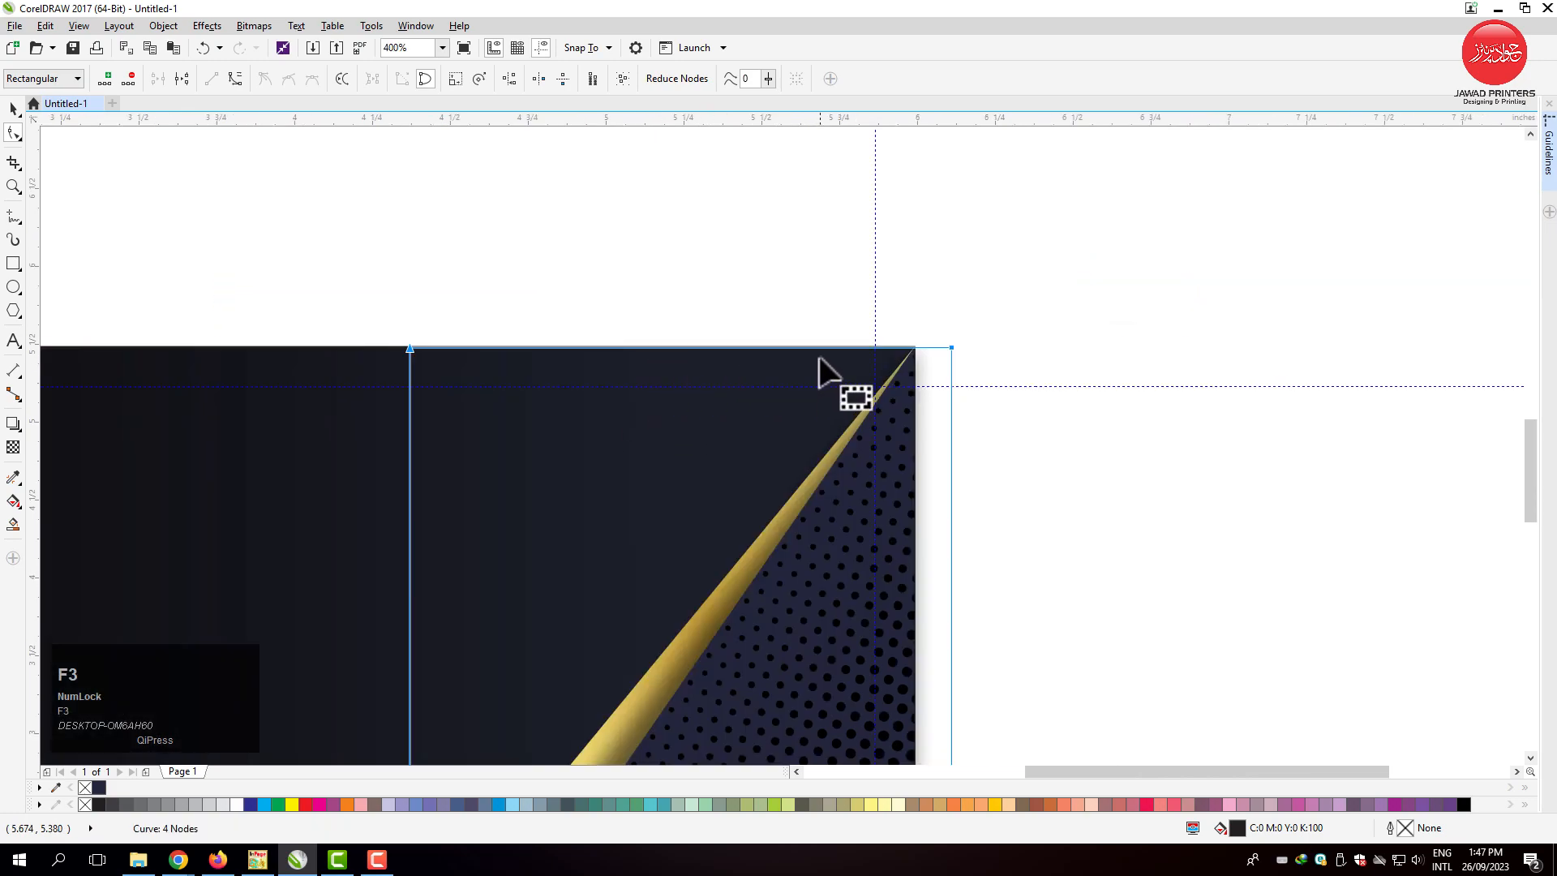
key(F2)
drag(814, 326, 1075, 743)
drag(997, 687, 445, 165)
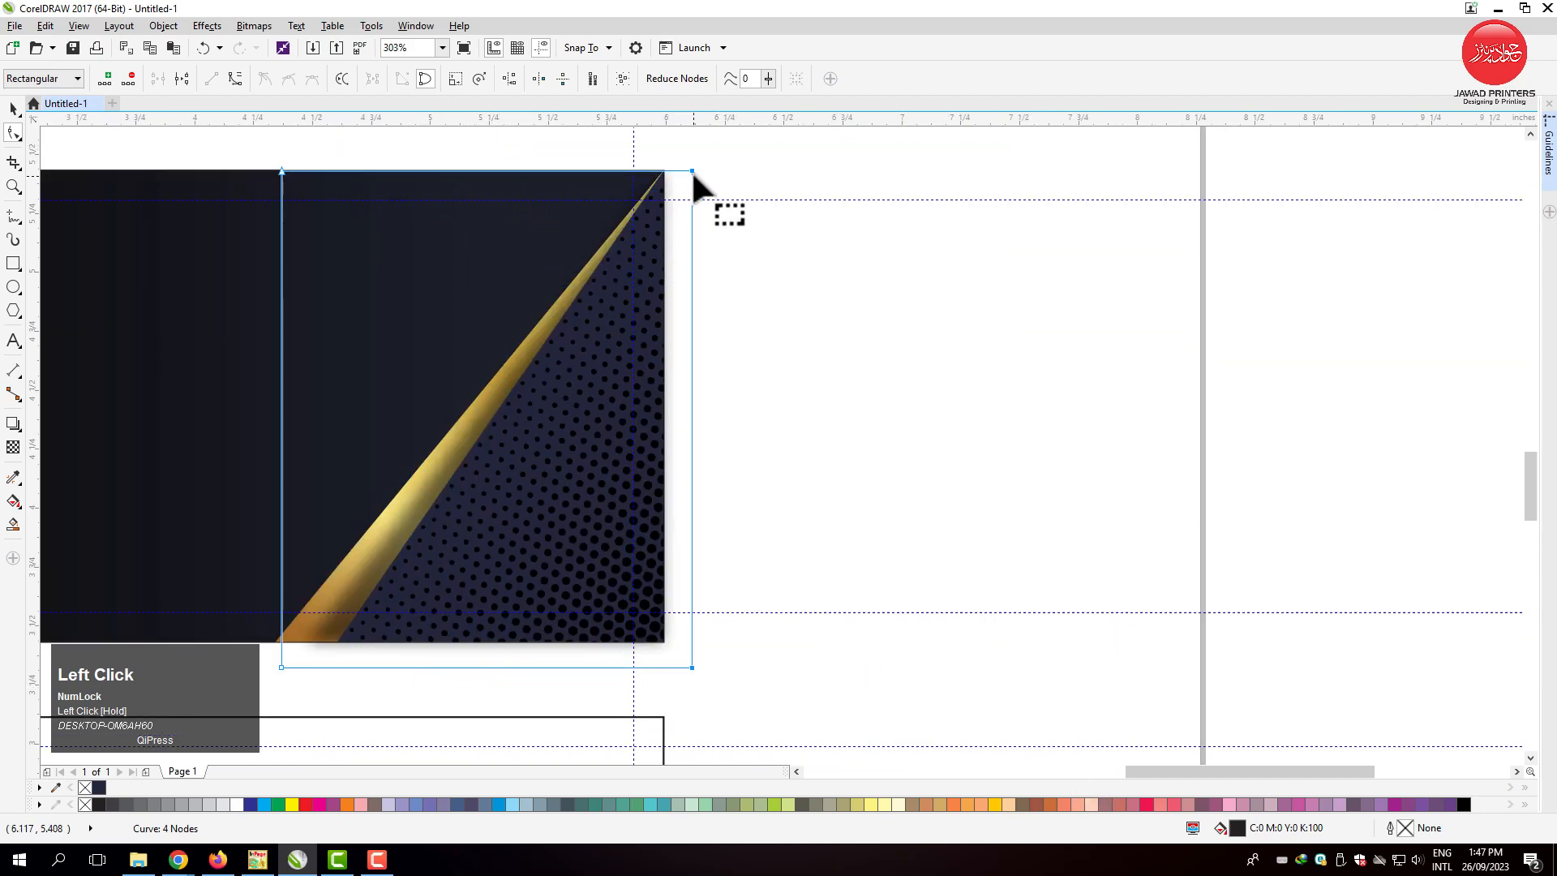
drag(690, 172, 663, 171)
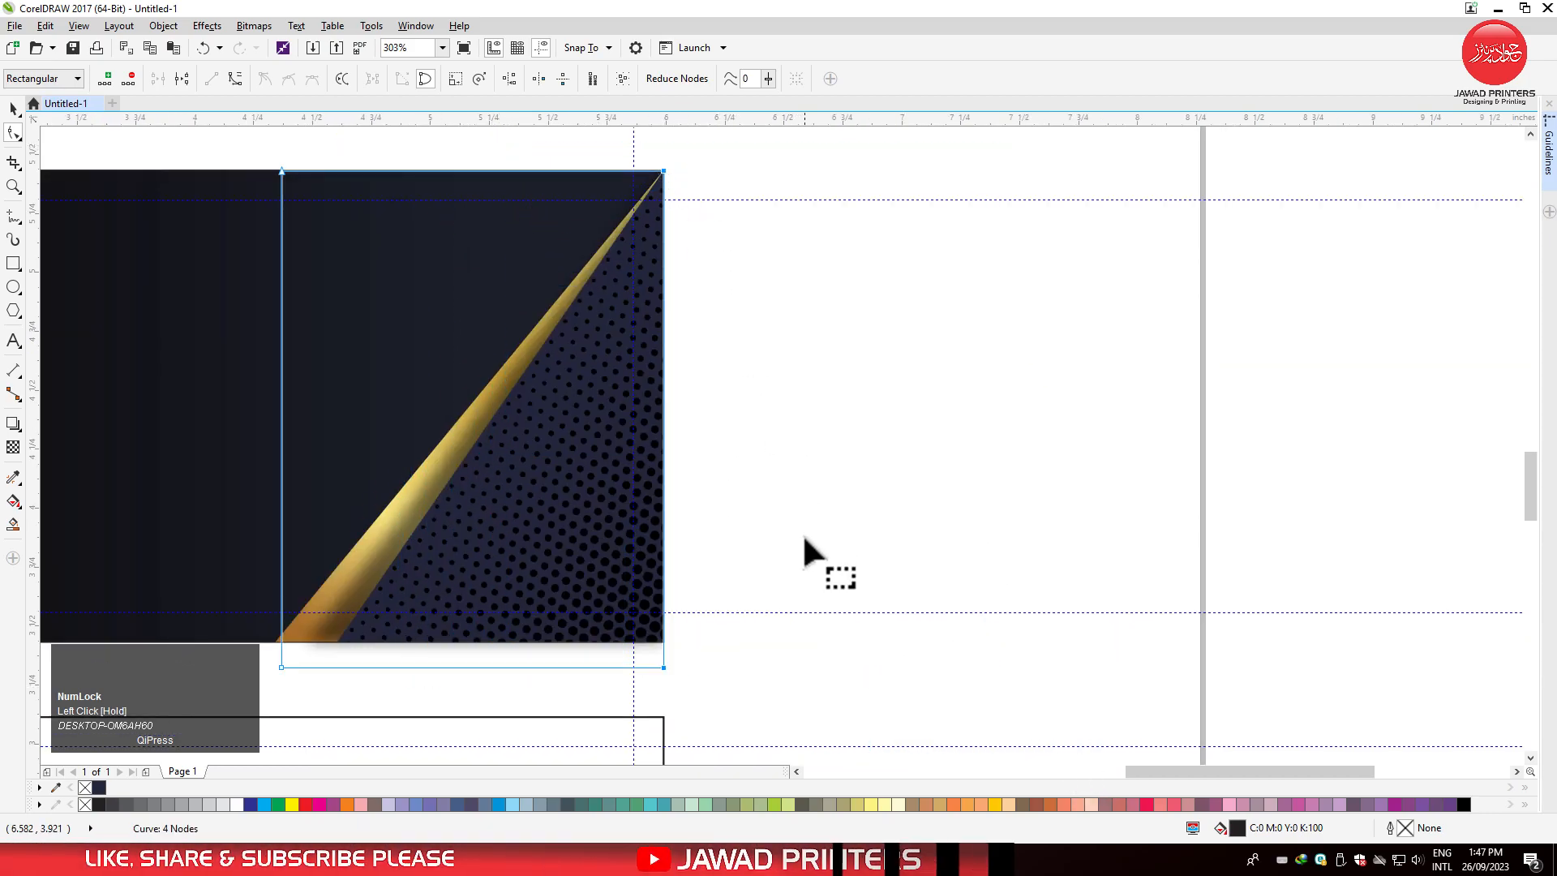
Move the shadow shape's lower nodes up to align with the card's bottom edge.
drag(764, 577, 406, 667)
drag(253, 711, 664, 640)
key(space)
Narrow the shadow shape from its left side to about 1.538 inches wide, undoing the first attempt.
scroll(890, 476, down, 1)
key(F2)
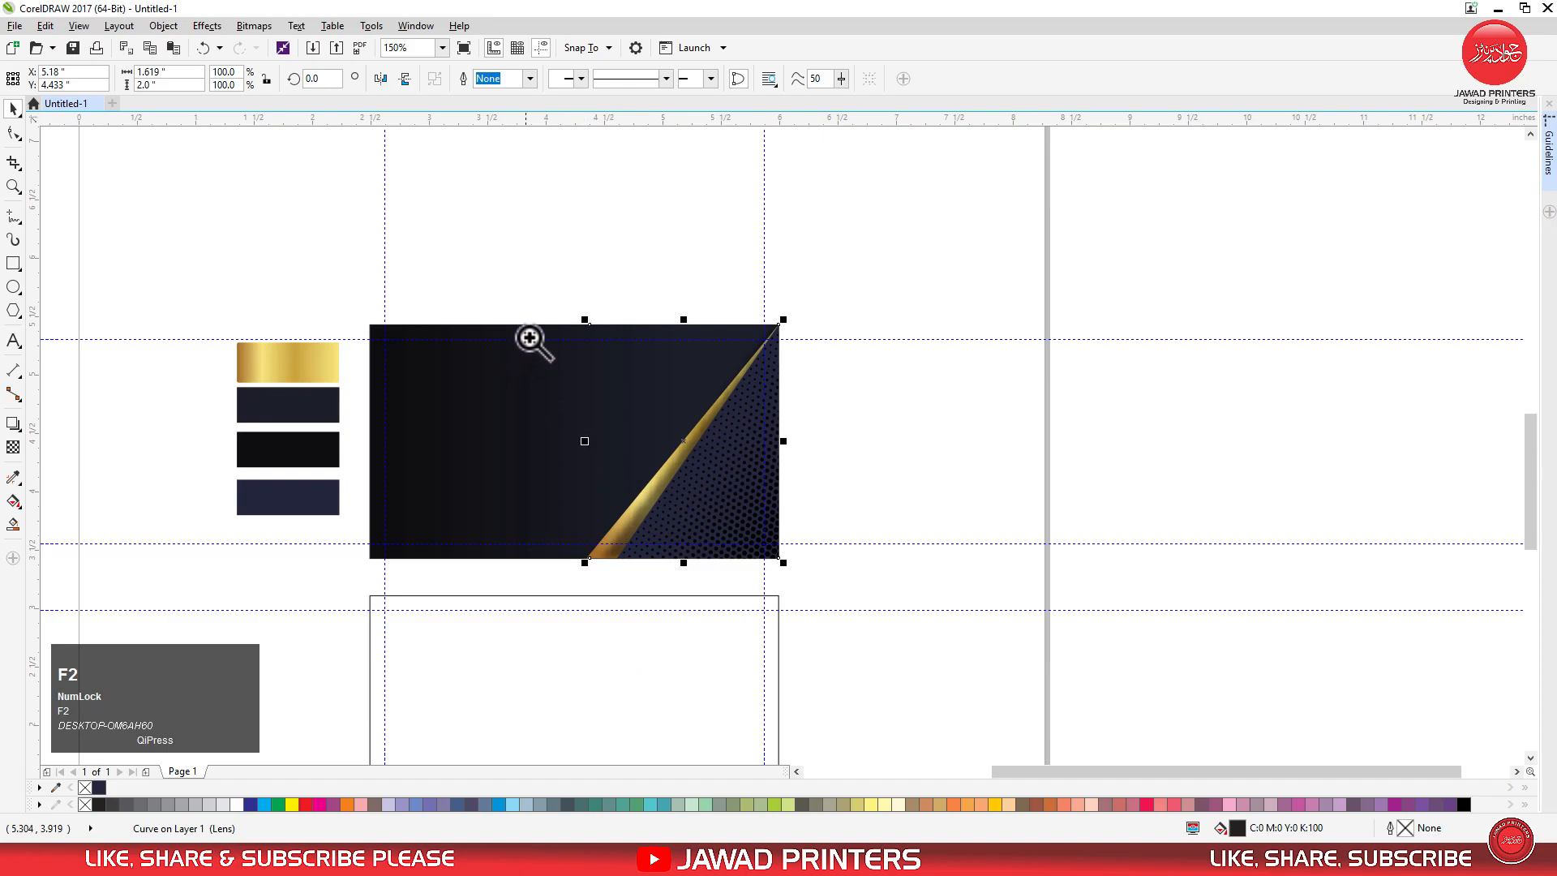
drag(526, 337, 921, 591)
drag(425, 397, 451, 389)
click(451, 389)
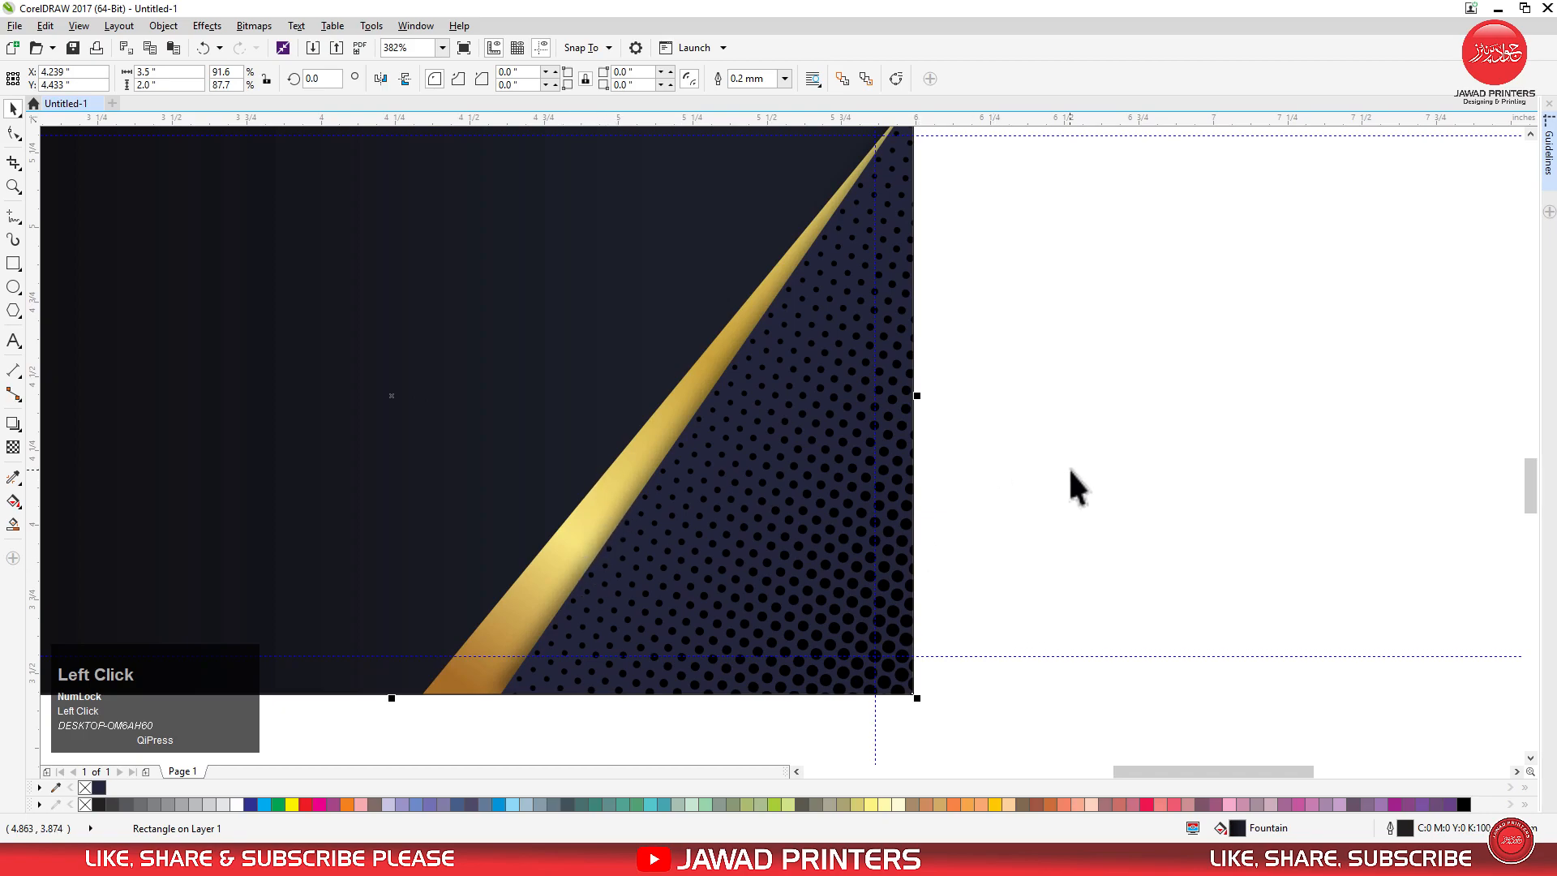
key(ctrl+z)
drag(431, 398, 452, 397)
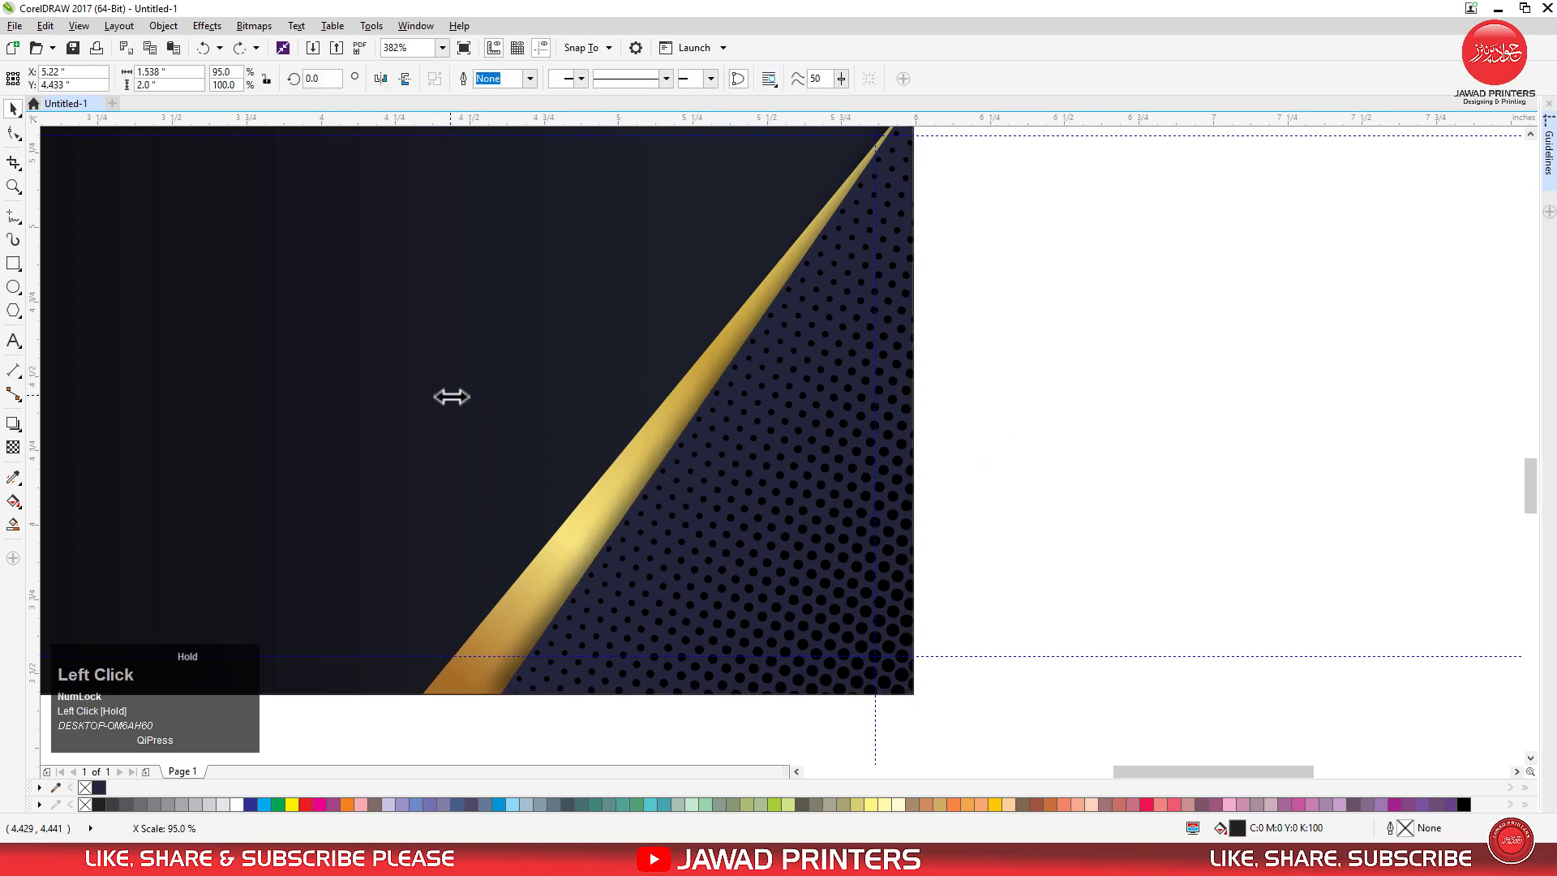
Draw a horizontal rectangle about 1.762 by 0.428 inches starting at the card's left edge in its upper half.
click(999, 467)
key(F4)
key(F2)
drag(559, 386, 970, 558)
click(13, 263)
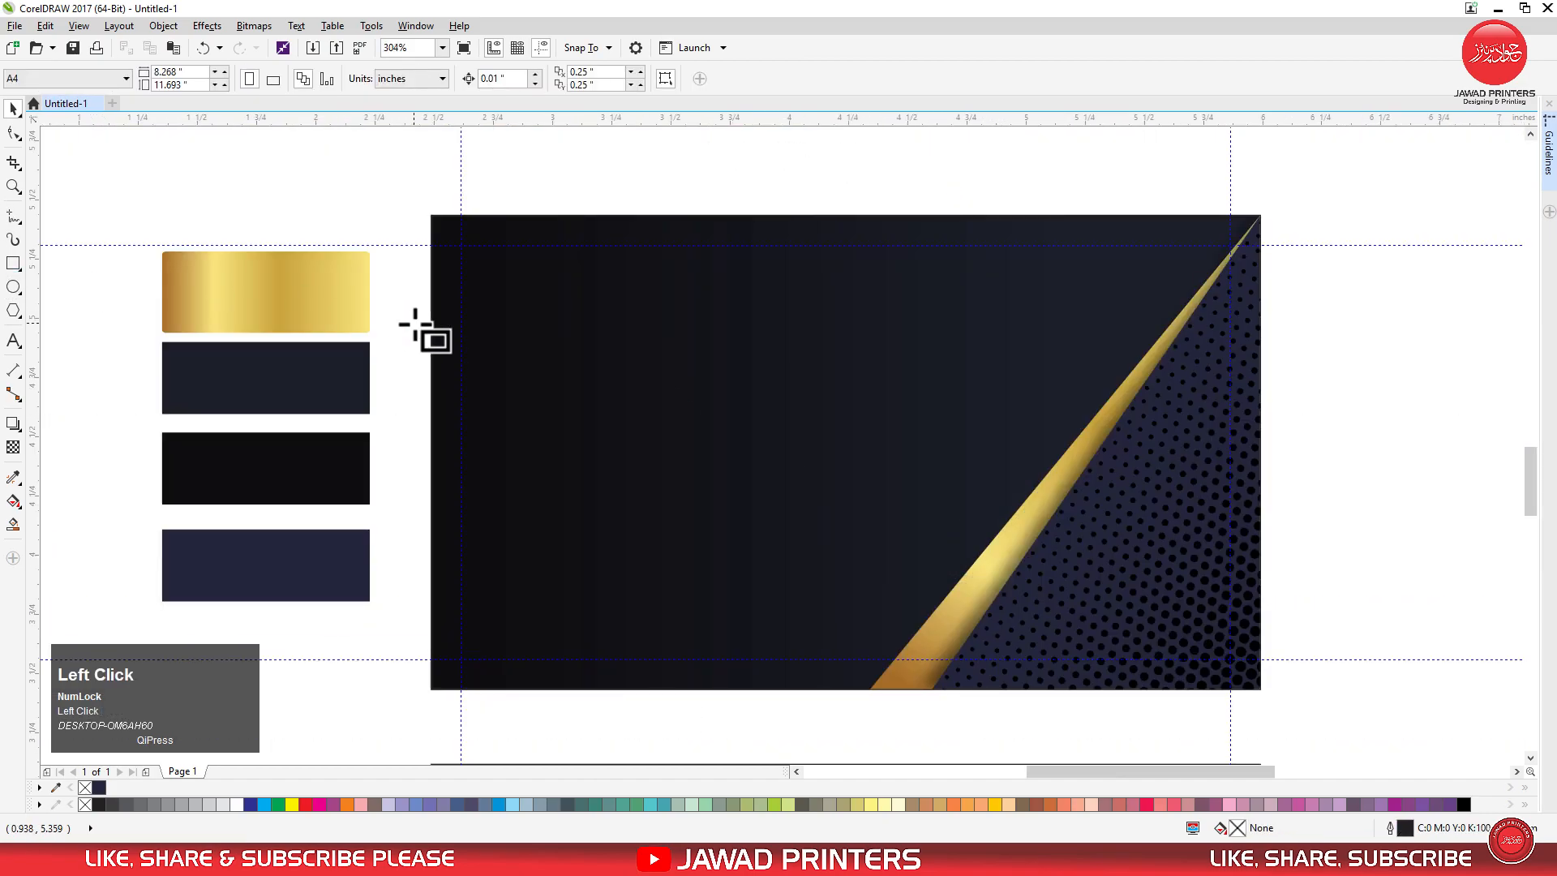
drag(432, 300, 851, 400)
click(12, 111)
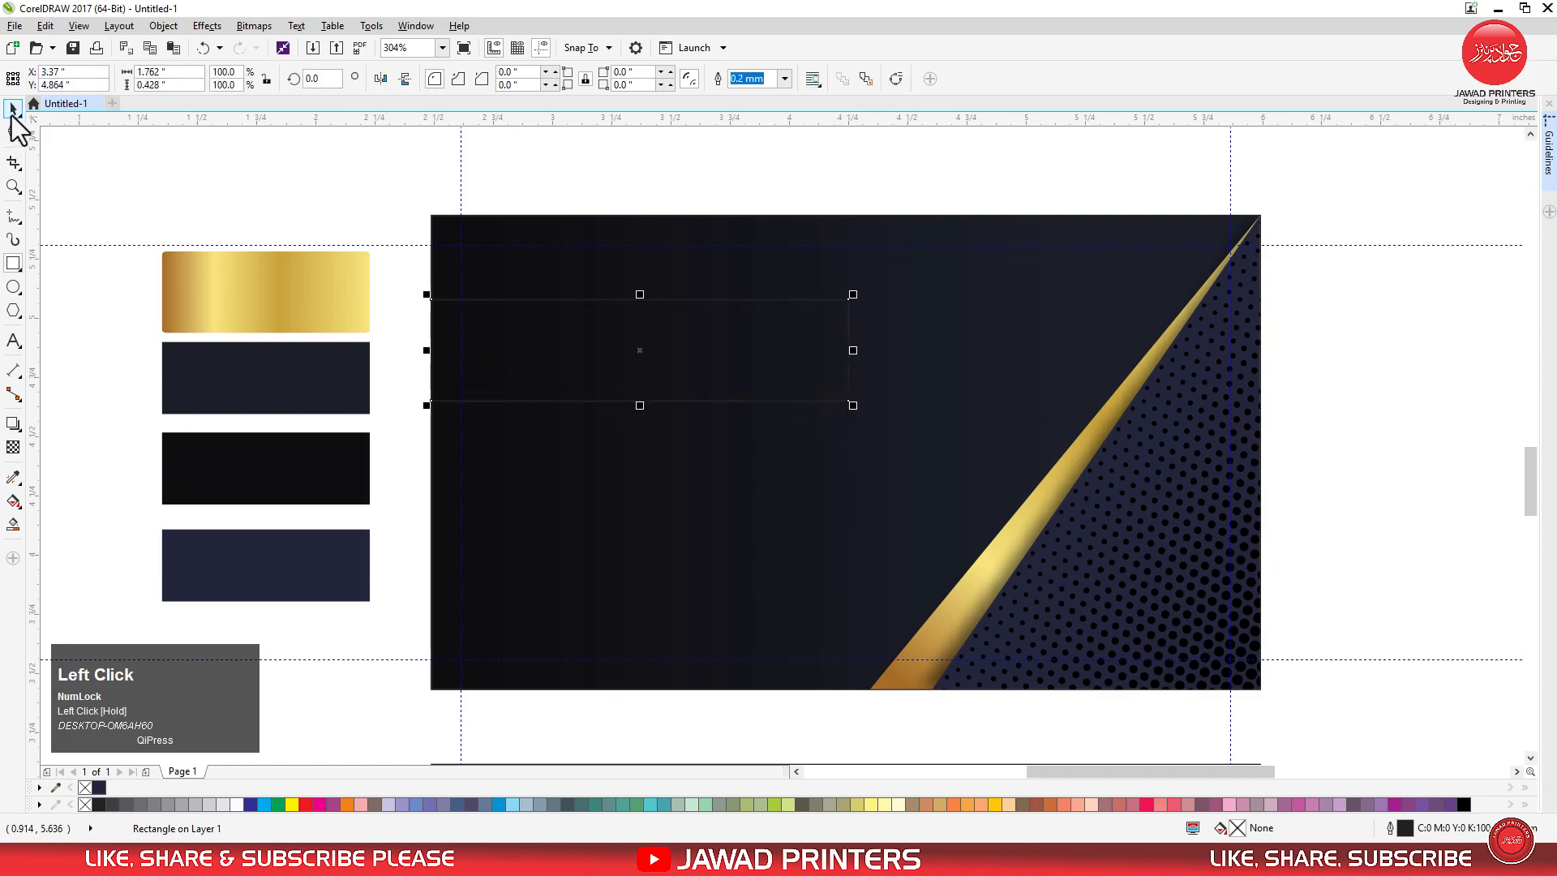
Fill the rectangle with the navy swatch colour (C80 M73 Y42 K60) and remove its outline.
click(18, 482)
click(53, 480)
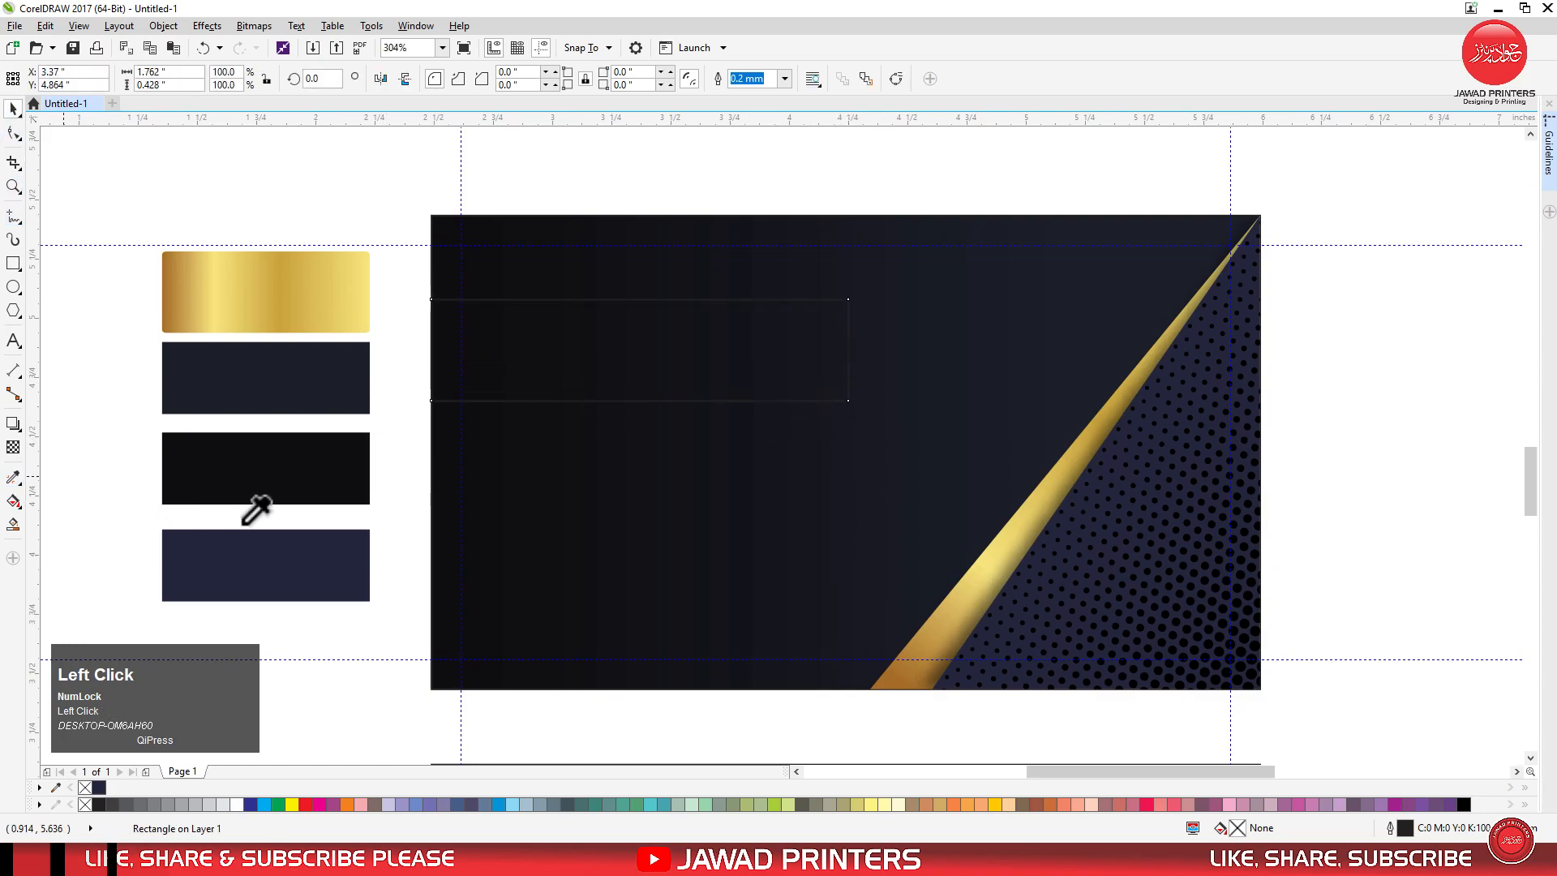
click(241, 571)
click(510, 363)
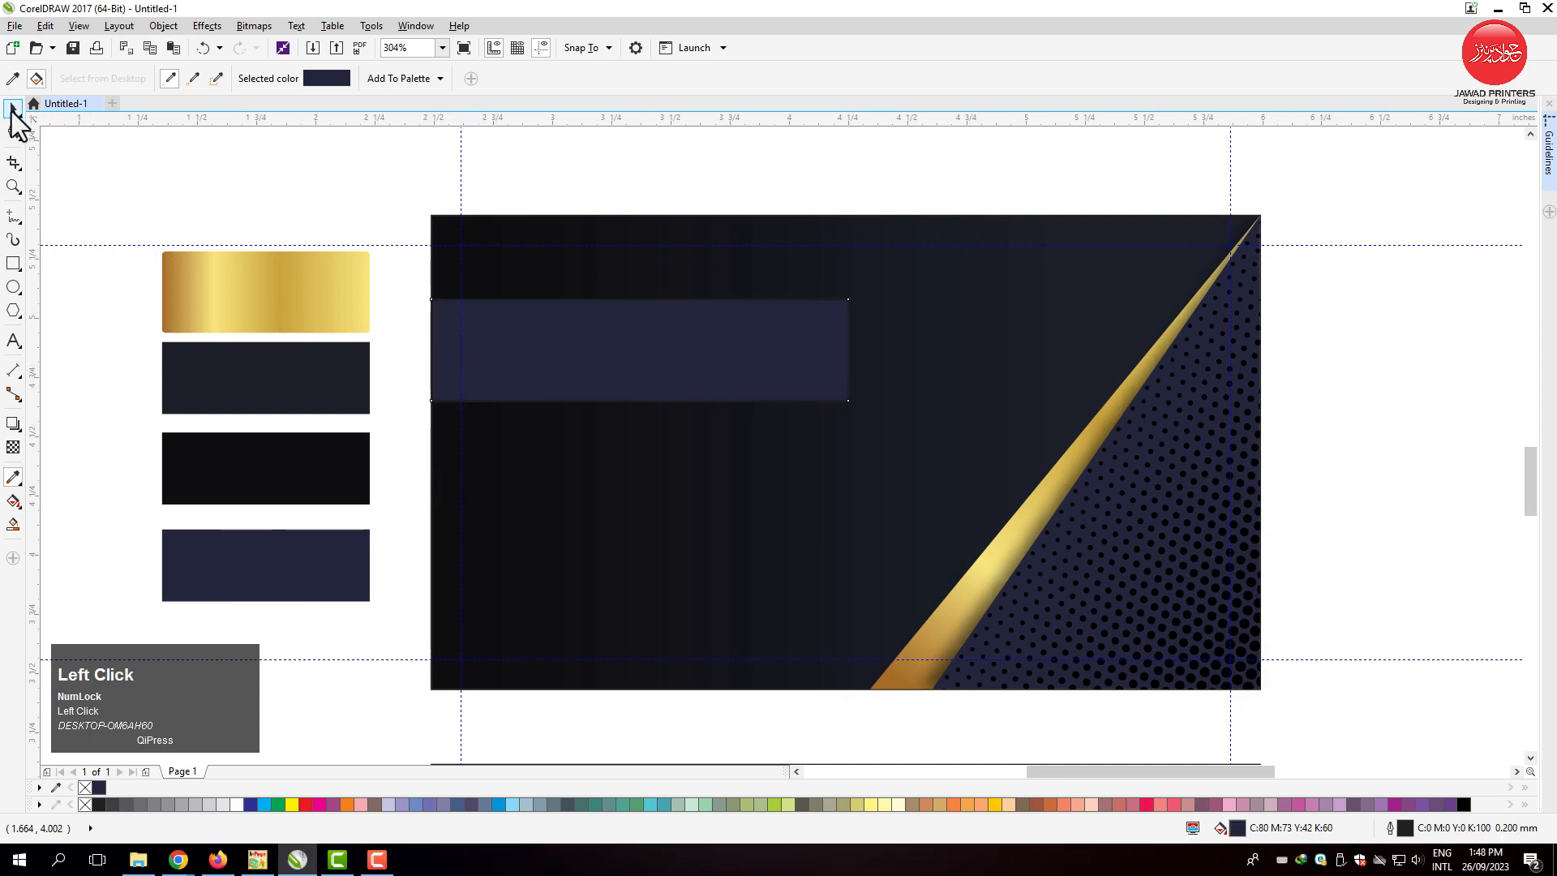
click(12, 112)
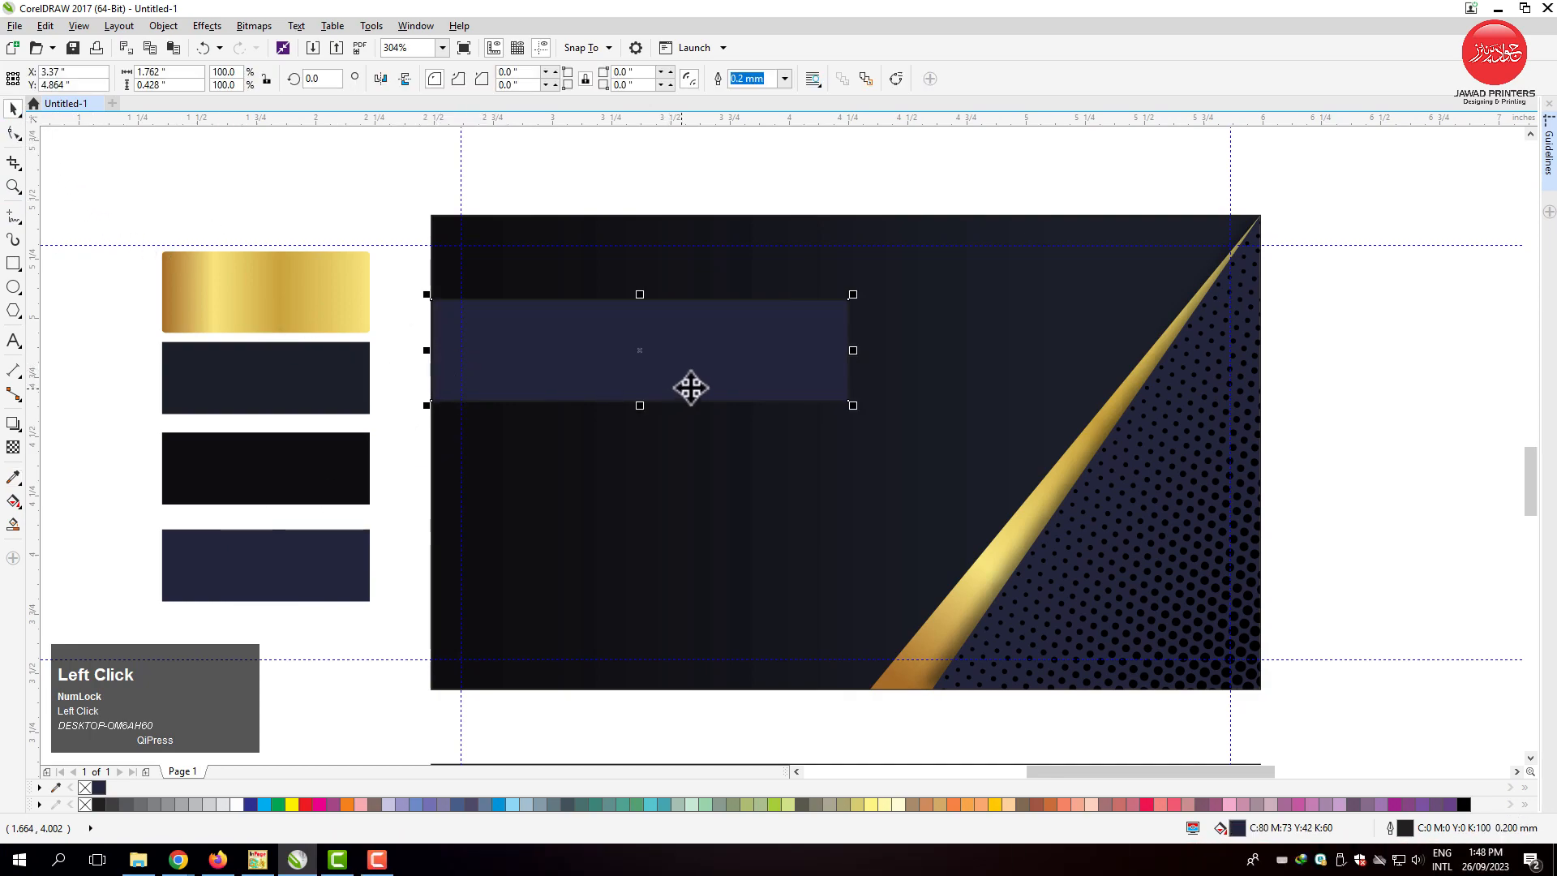
right_click(85, 788)
Apply a linear transparency that fades the navy bar out toward its right end.
click(13, 447)
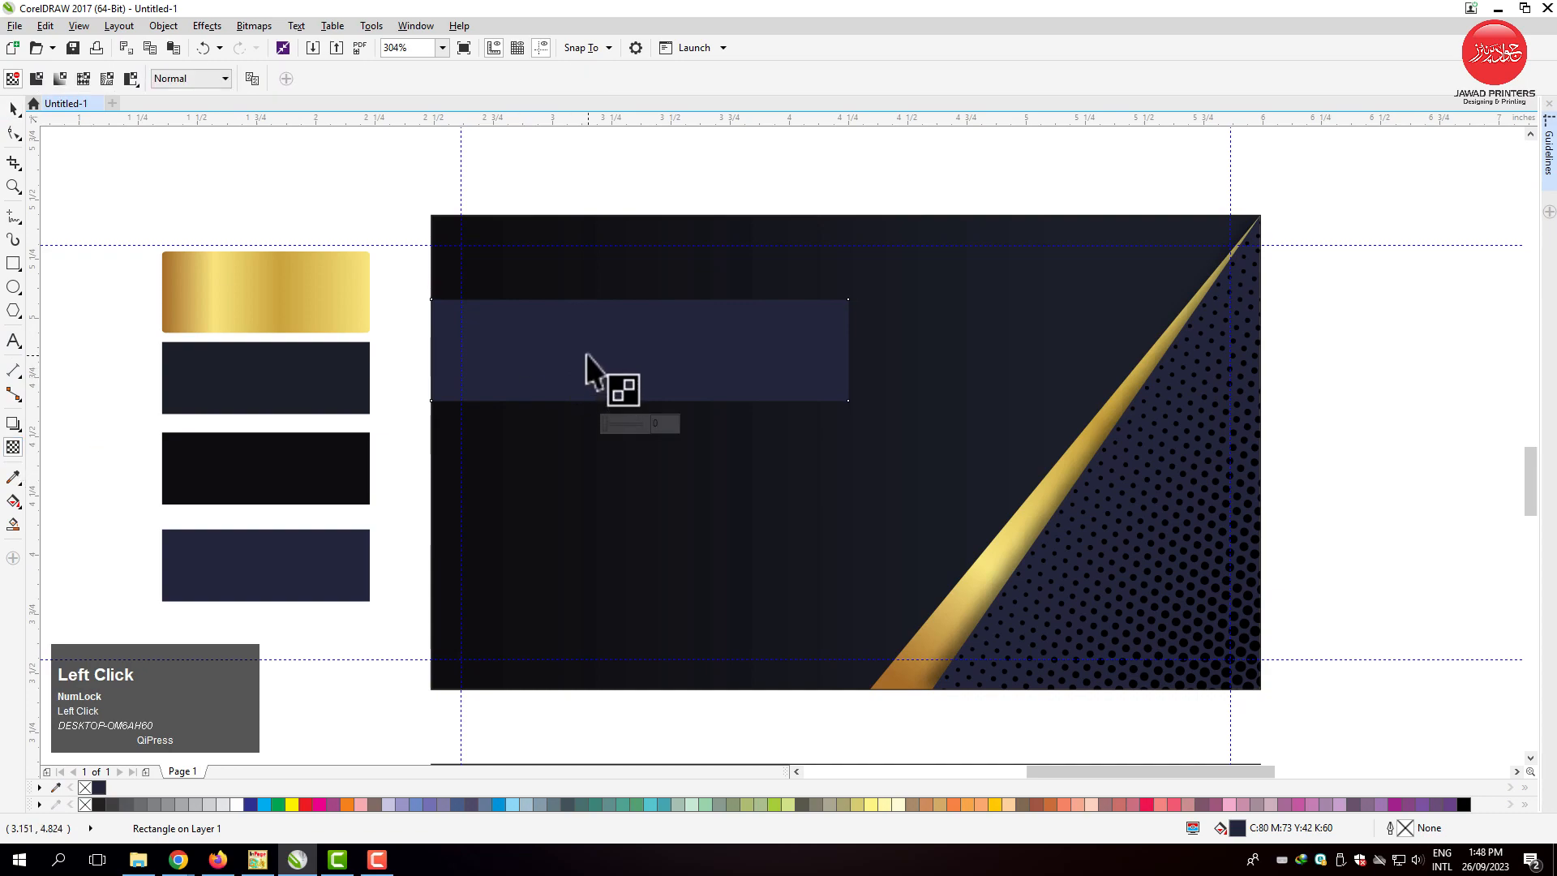
drag(689, 350, 827, 349)
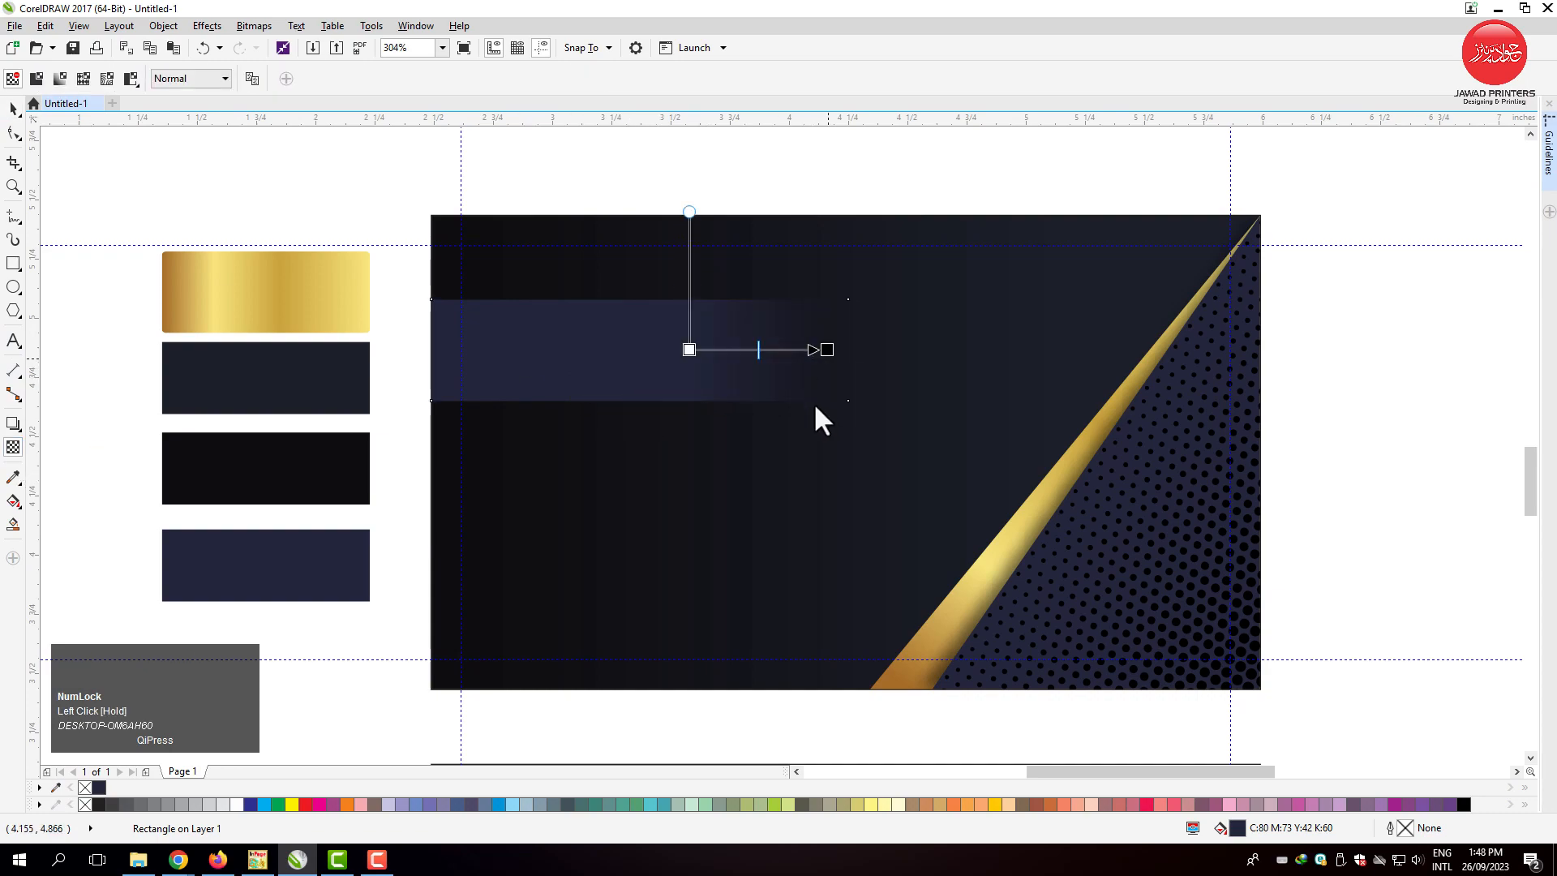
click(13, 110)
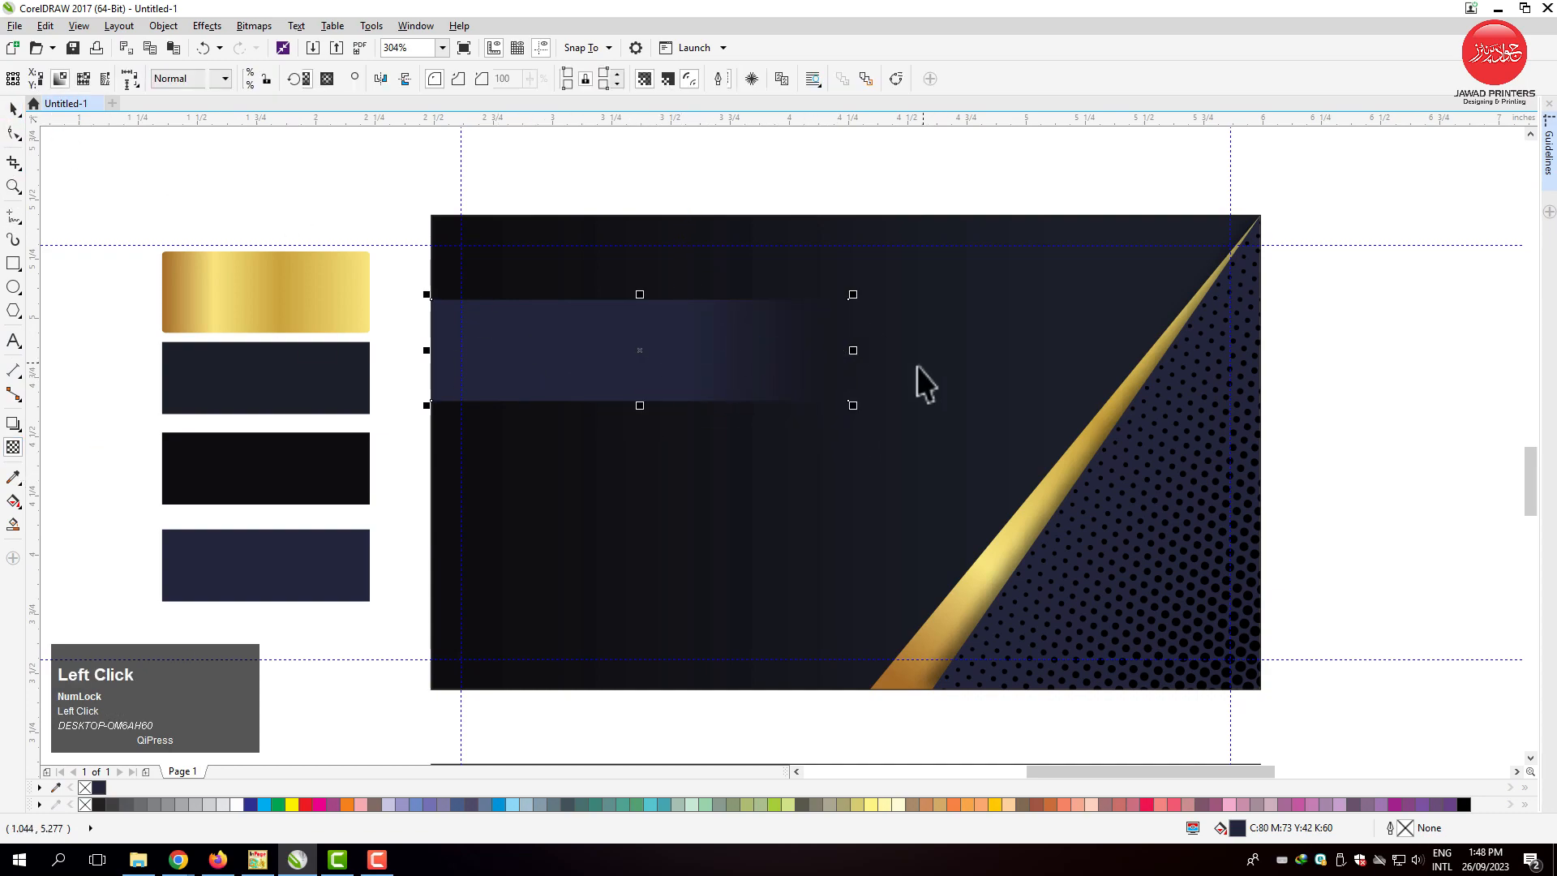
Enlarge the navy bar to about 1.817 by 0.442 inches and move it slightly upward.
drag(860, 406, 873, 410)
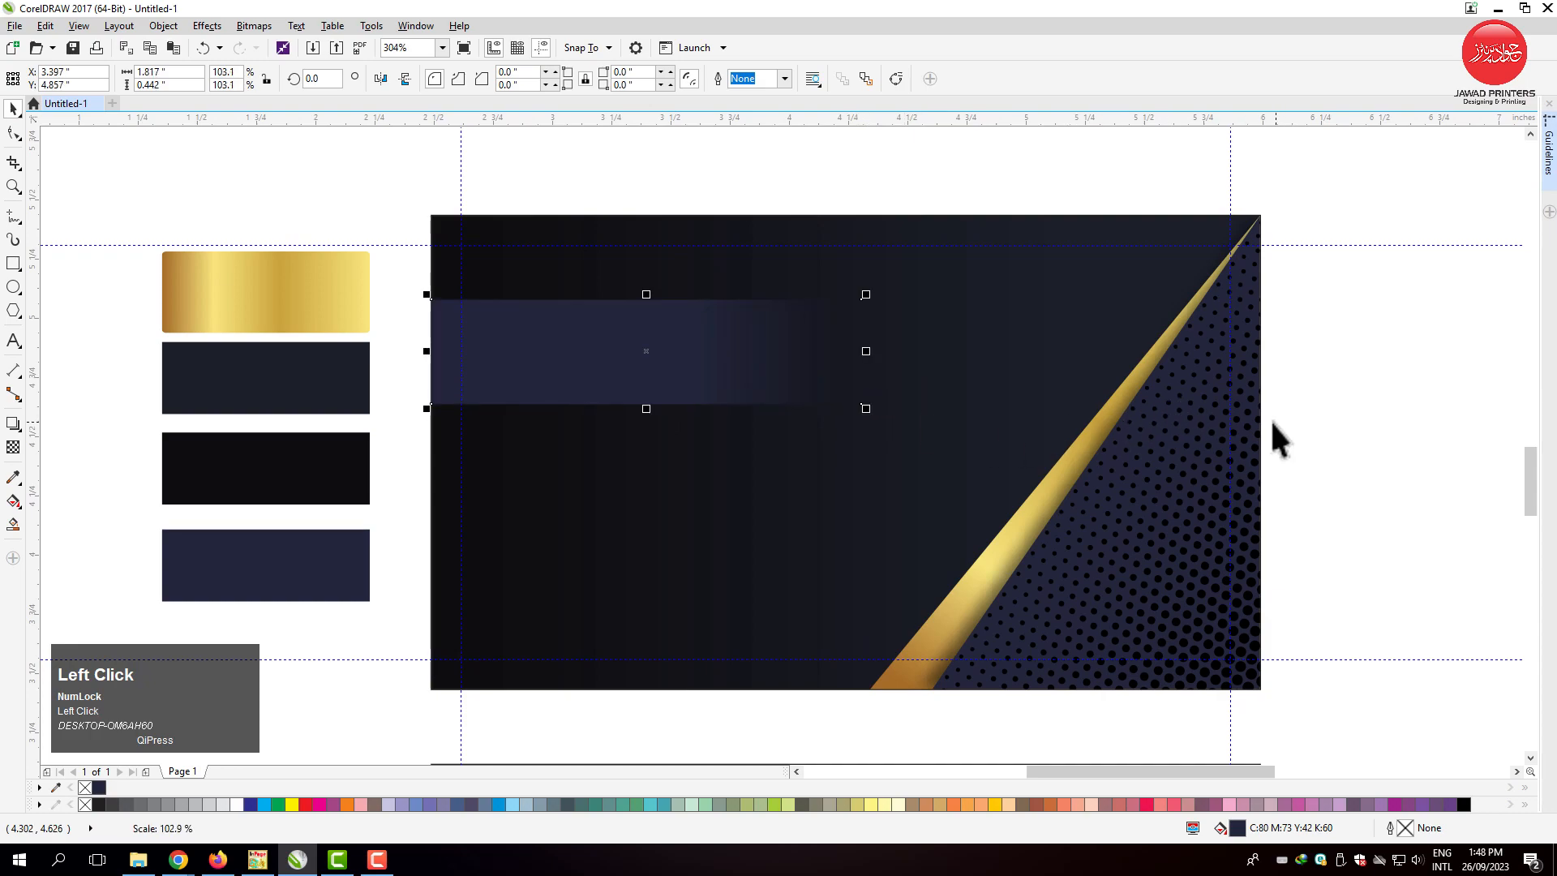
drag(598, 355, 600, 341)
key(F4)
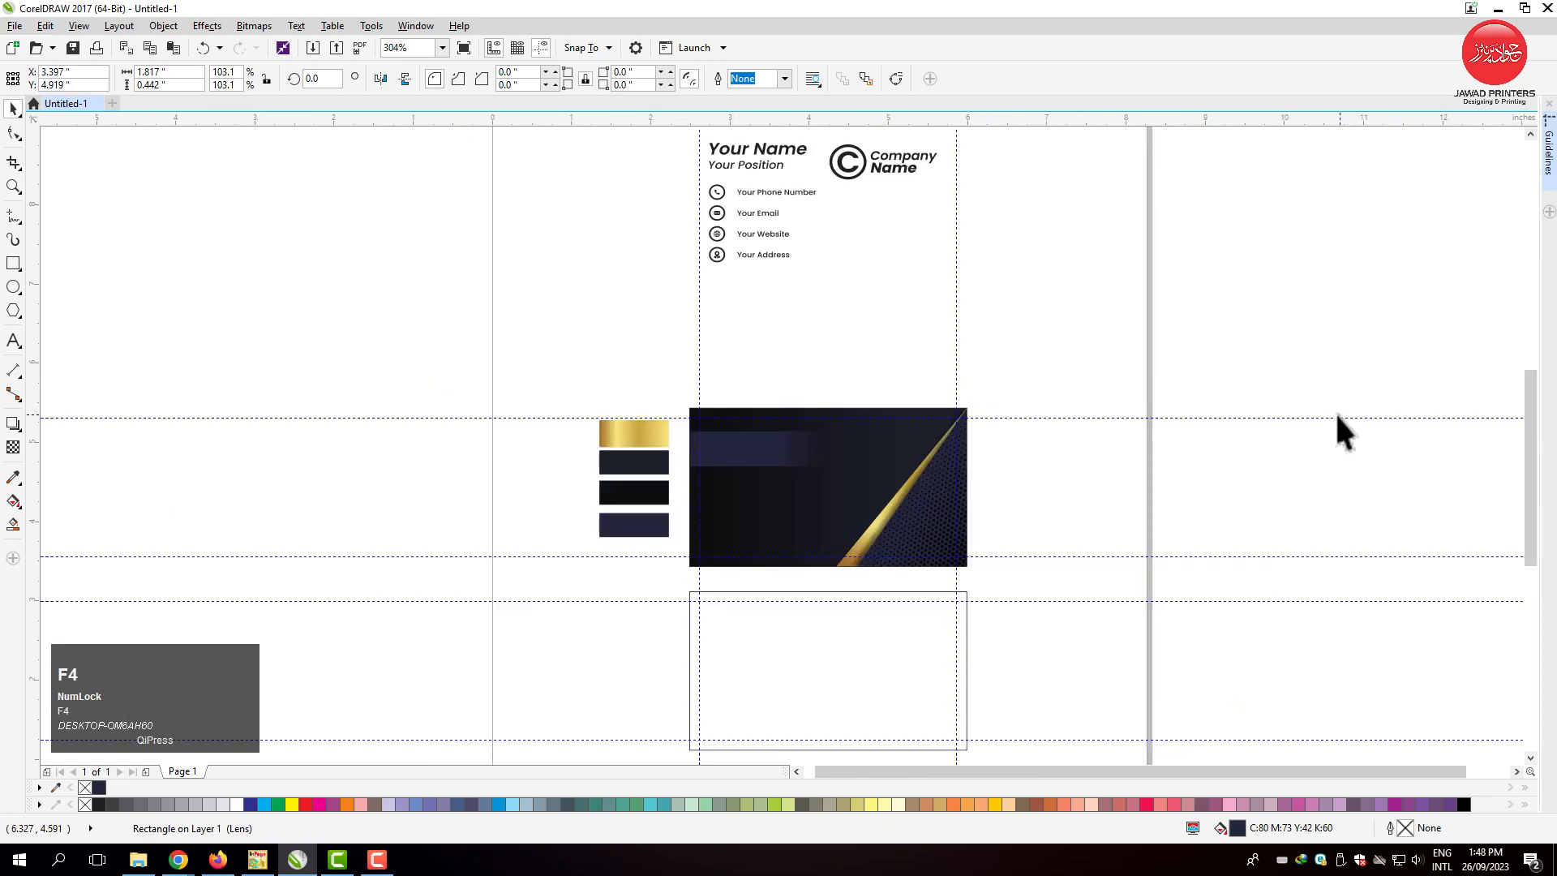
Move the colour swatches out of the way and place the name and contact details block just left of the card.
drag(689, 136, 835, 276)
drag(786, 195, 772, 329)
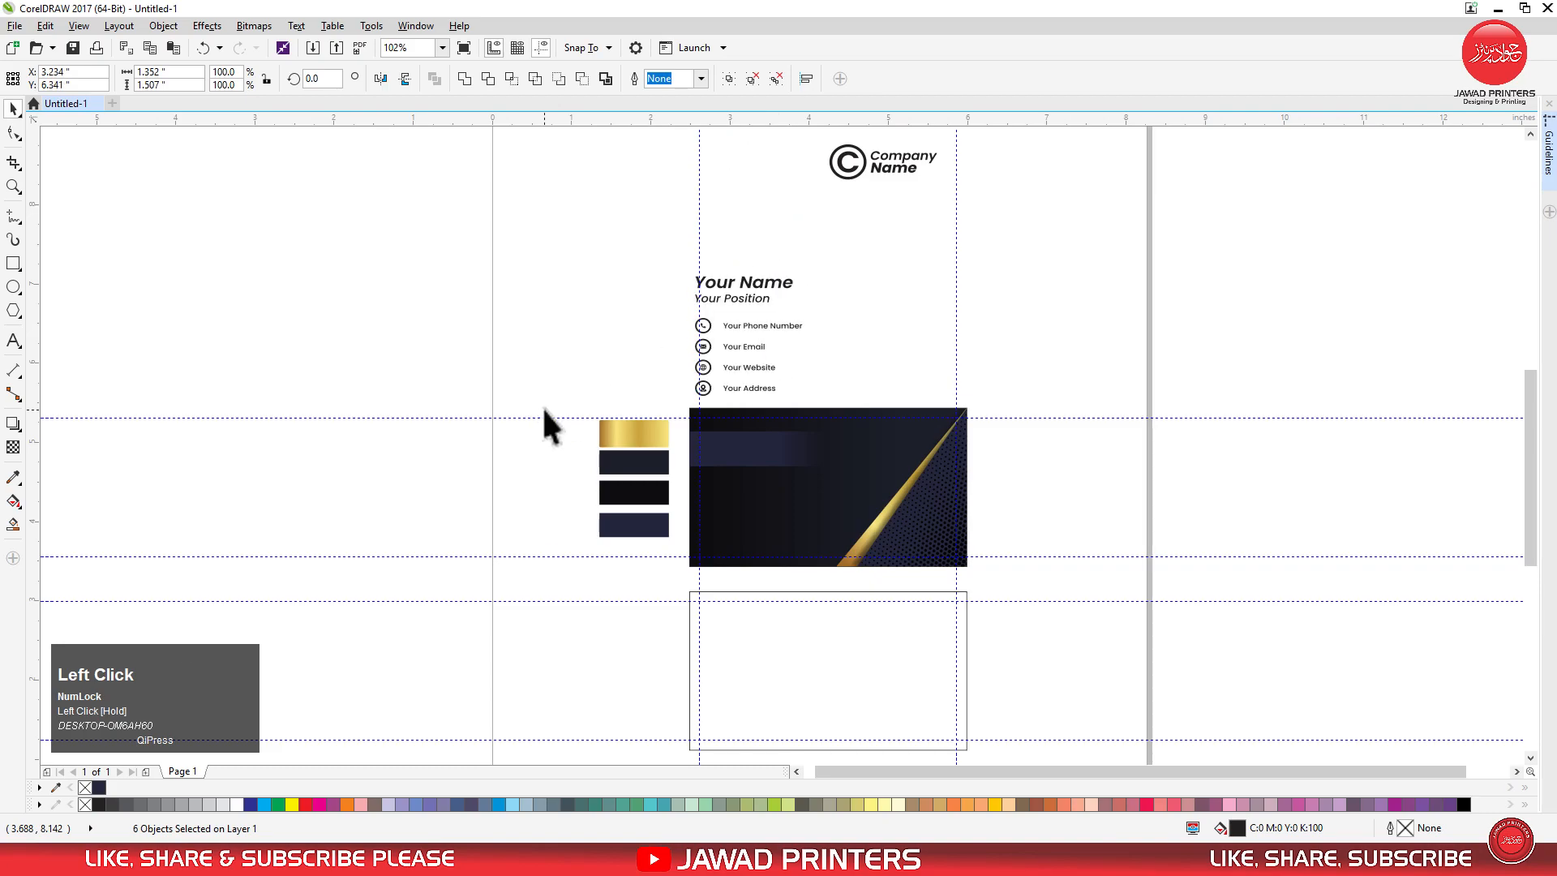
drag(661, 480, 868, 421)
drag(767, 282, 650, 439)
Place the name and position text on the navy bar, in front of the artwork, and colour it white.
key(F2)
drag(545, 400, 999, 598)
click(437, 243)
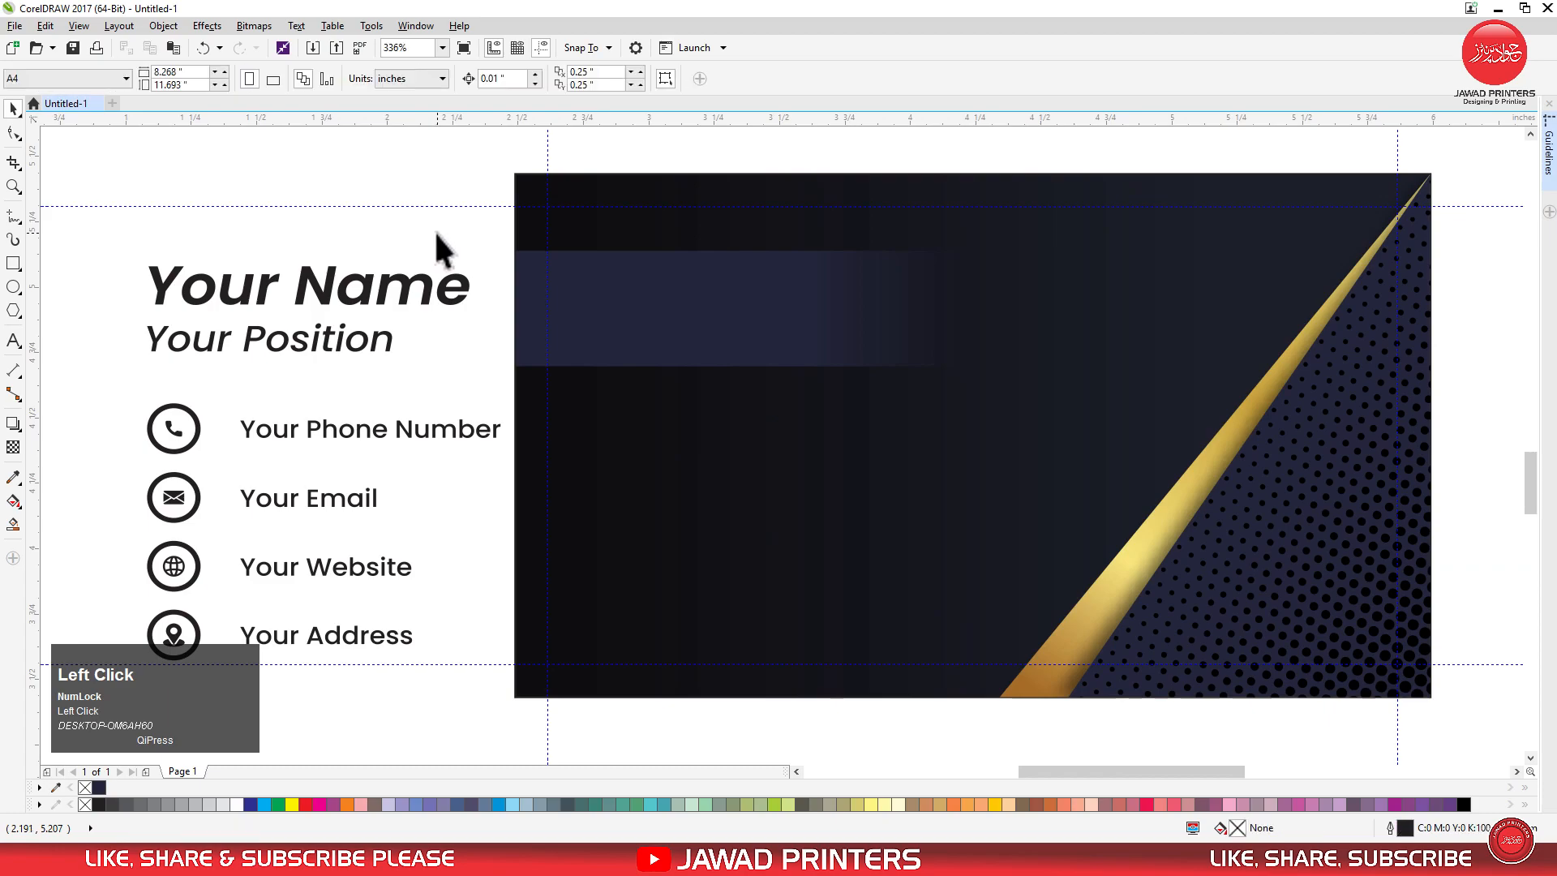
click(335, 275)
drag(386, 299, 731, 308)
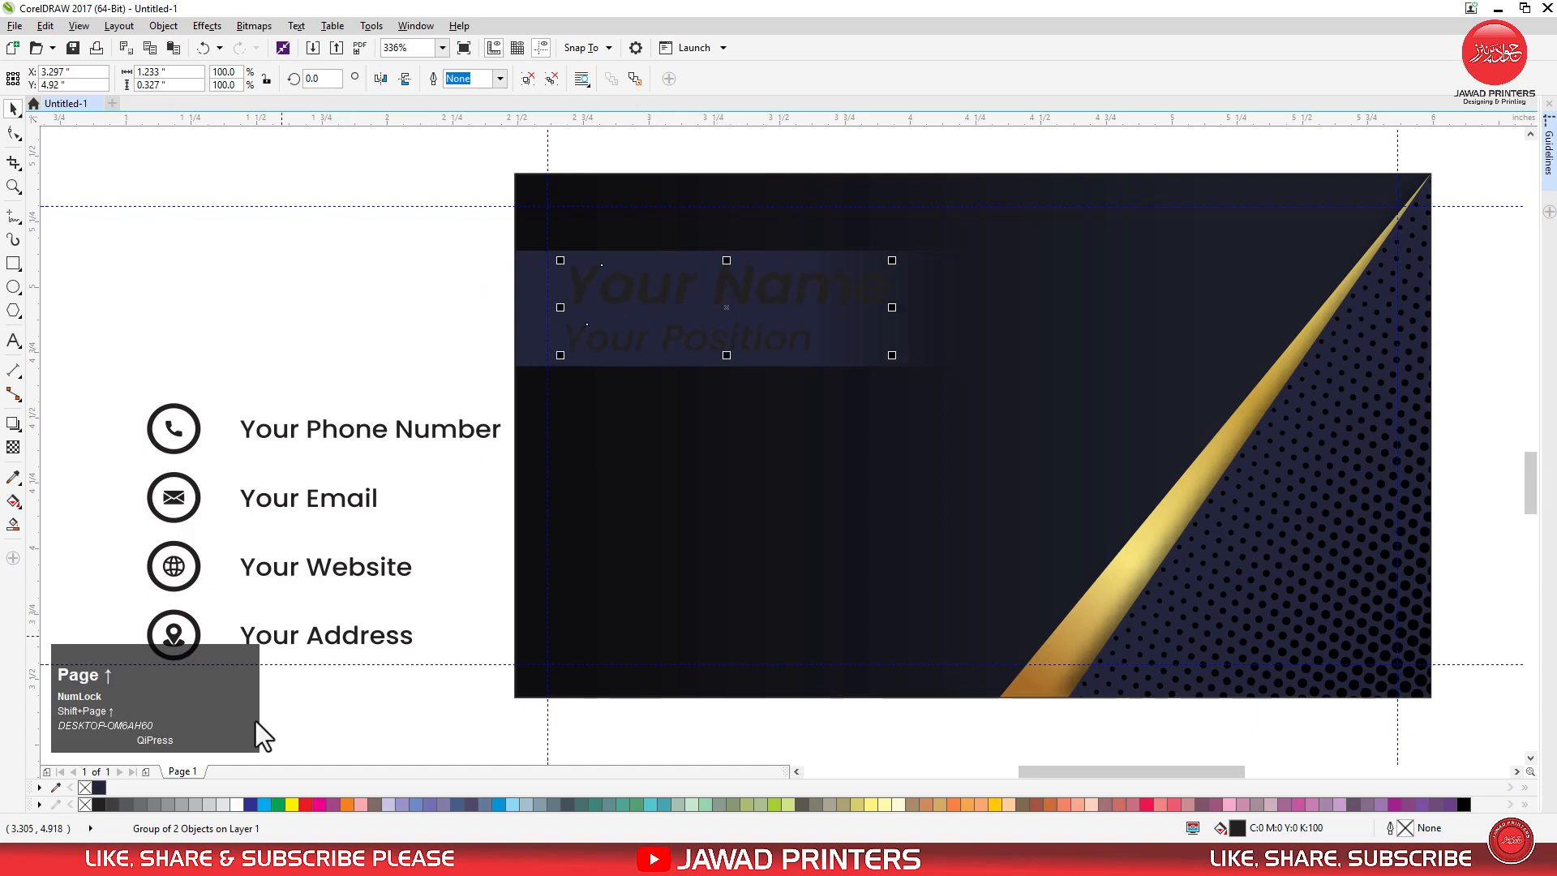
click(238, 803)
Scale down the "Your Position" line, close the gap to "Your Name", and group the two lines.
key(F2)
drag(454, 237, 870, 363)
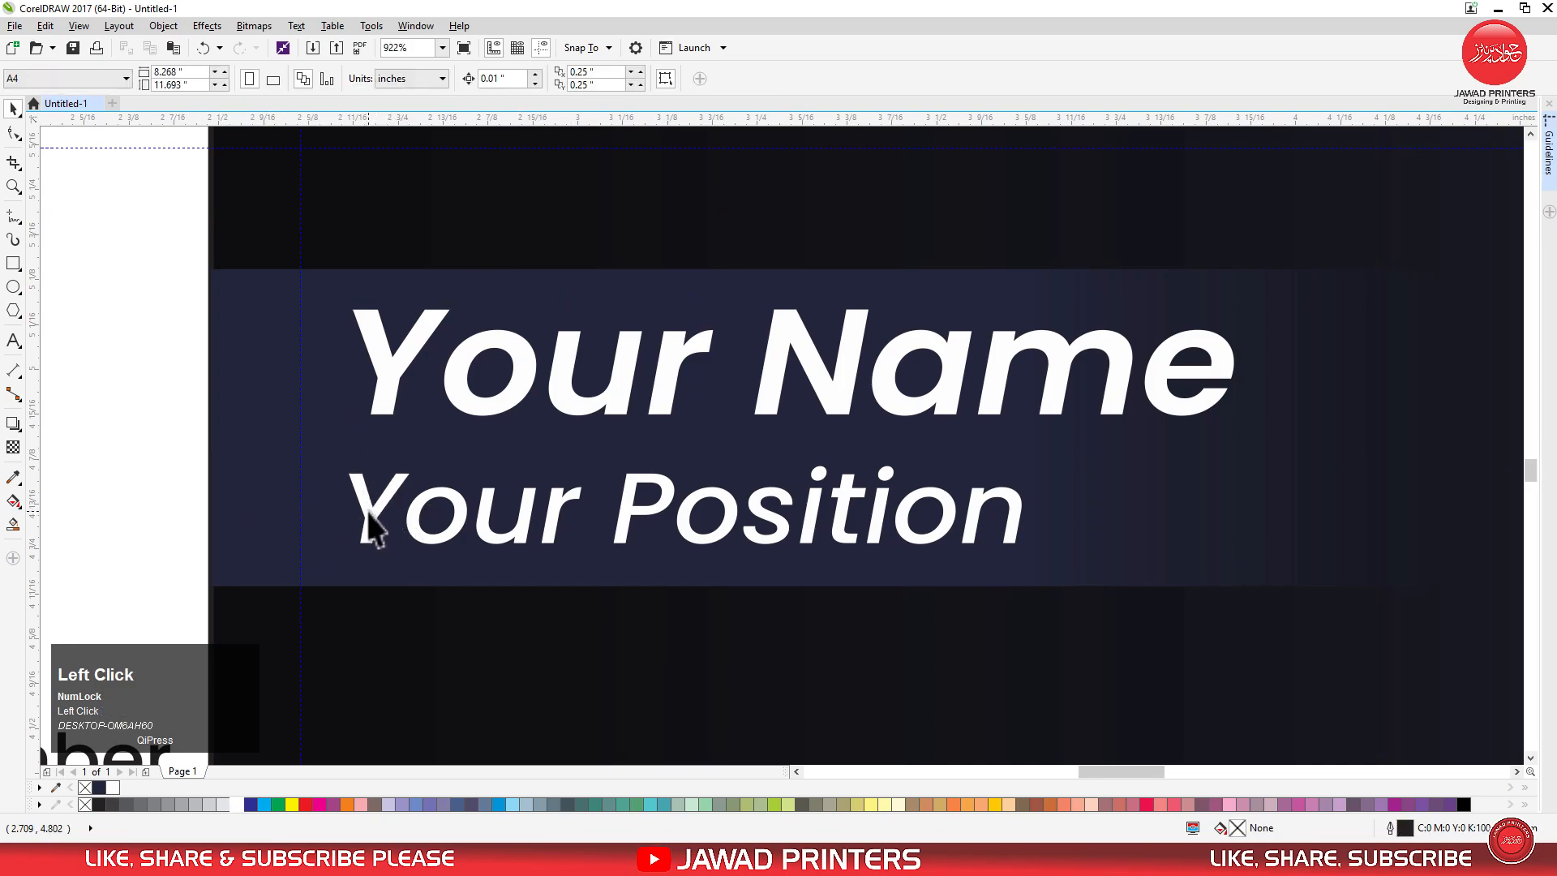
click(373, 527)
drag(1029, 553, 1009, 539)
drag(617, 505, 616, 479)
drag(892, 474, 929, 471)
drag(158, 269, 1253, 535)
key(ctrl+g)
Centre the name and position group vertically on the navy bar and shift it slightly to the right.
shift+click(1284, 530)
key(e)
click(381, 396)
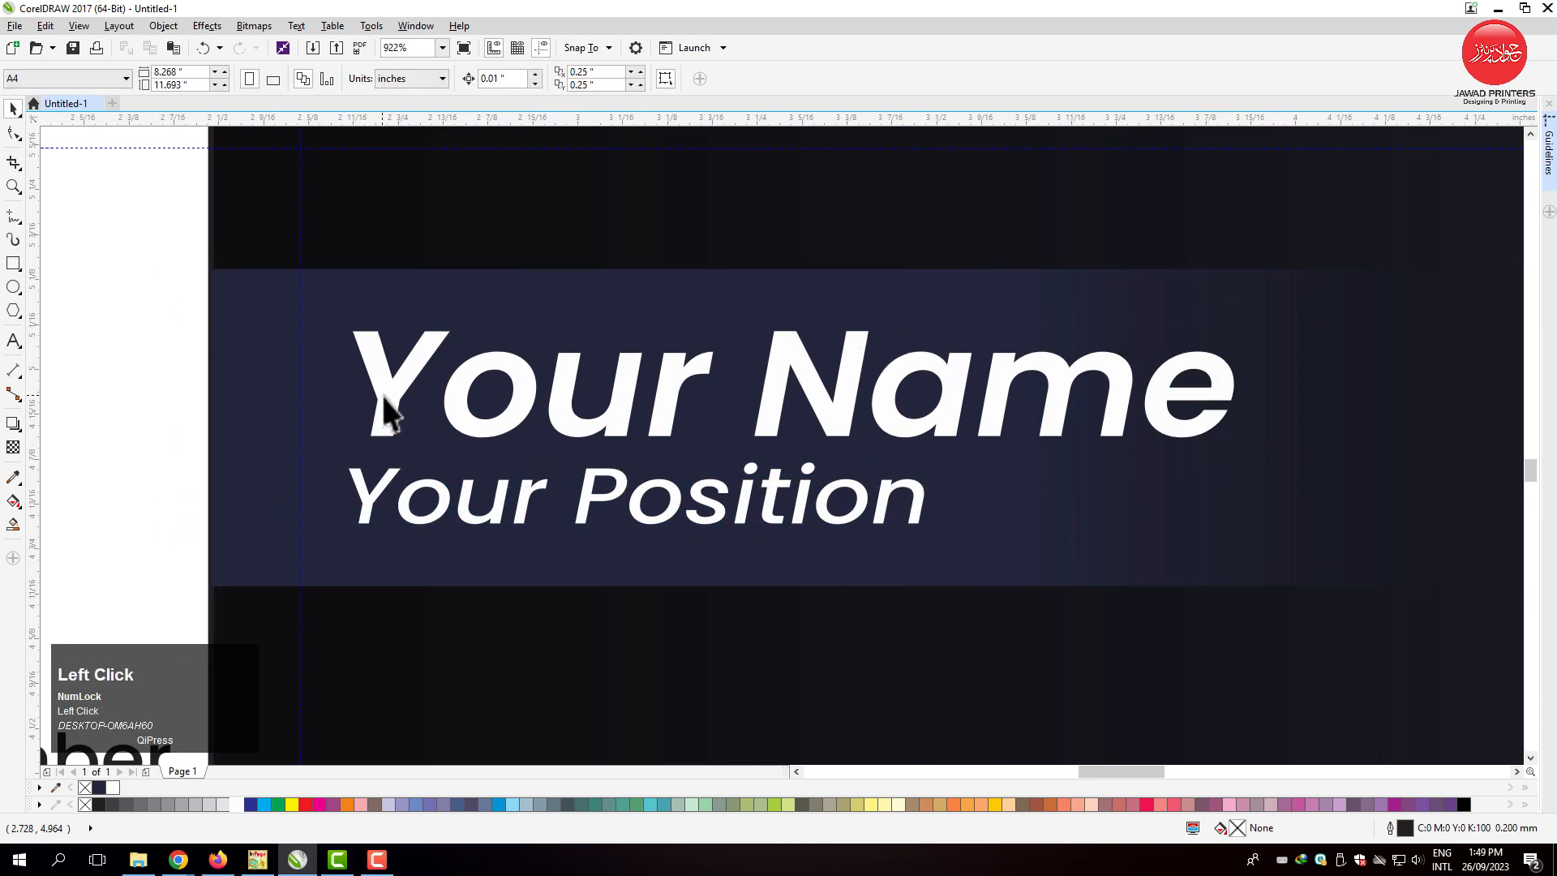
drag(386, 396, 378, 375)
Colour the contact icons and text white and place them on the card below the name block.
key(F3)
key(F3)
key(F3)
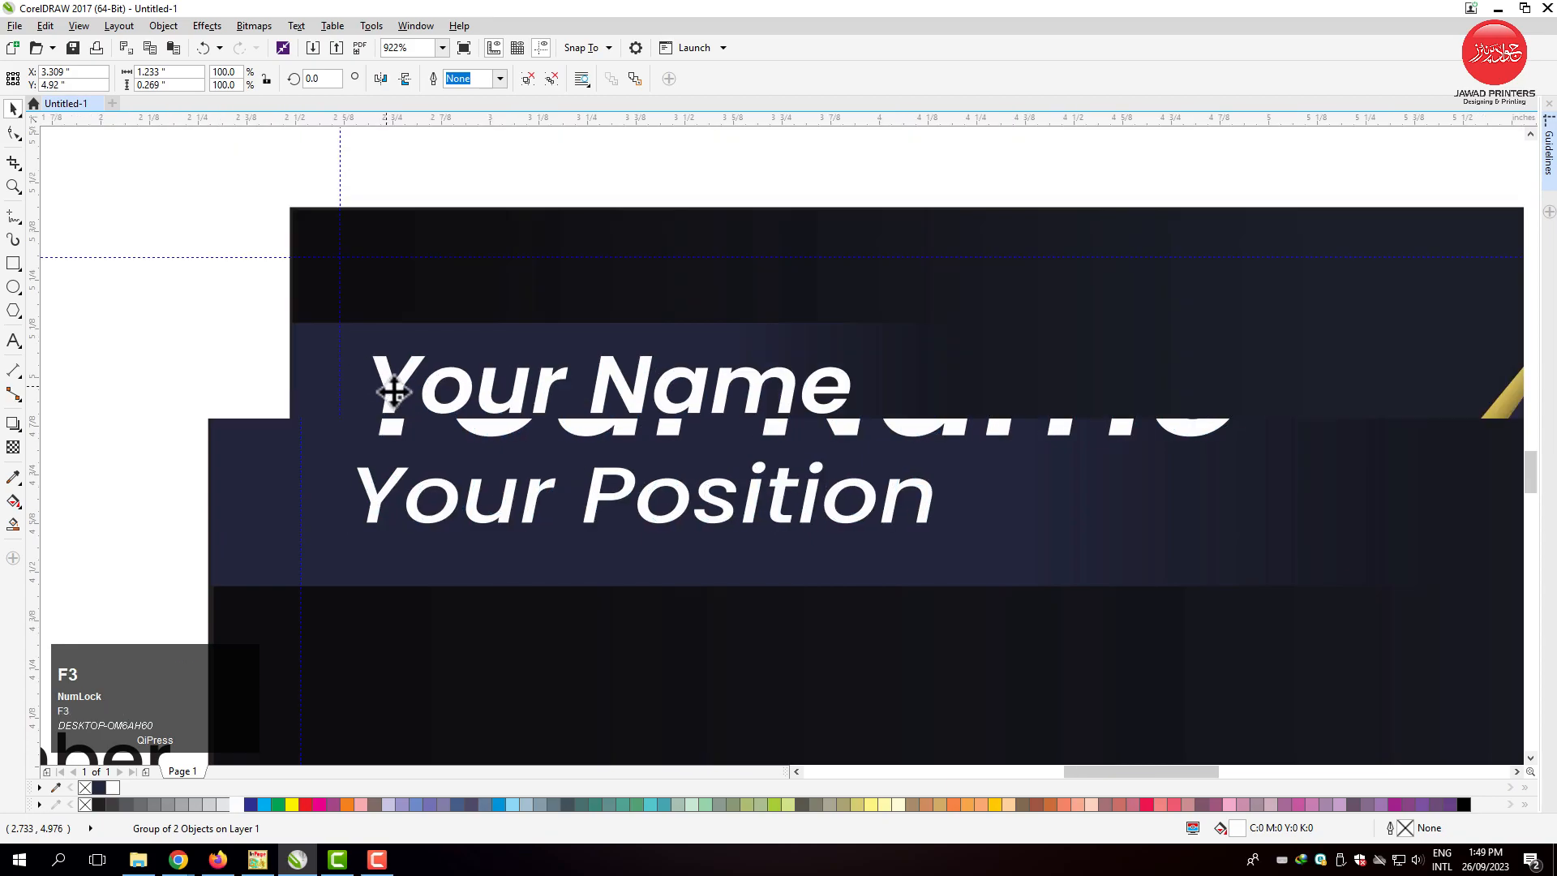
drag(213, 405, 625, 570)
drag(425, 585, 633, 667)
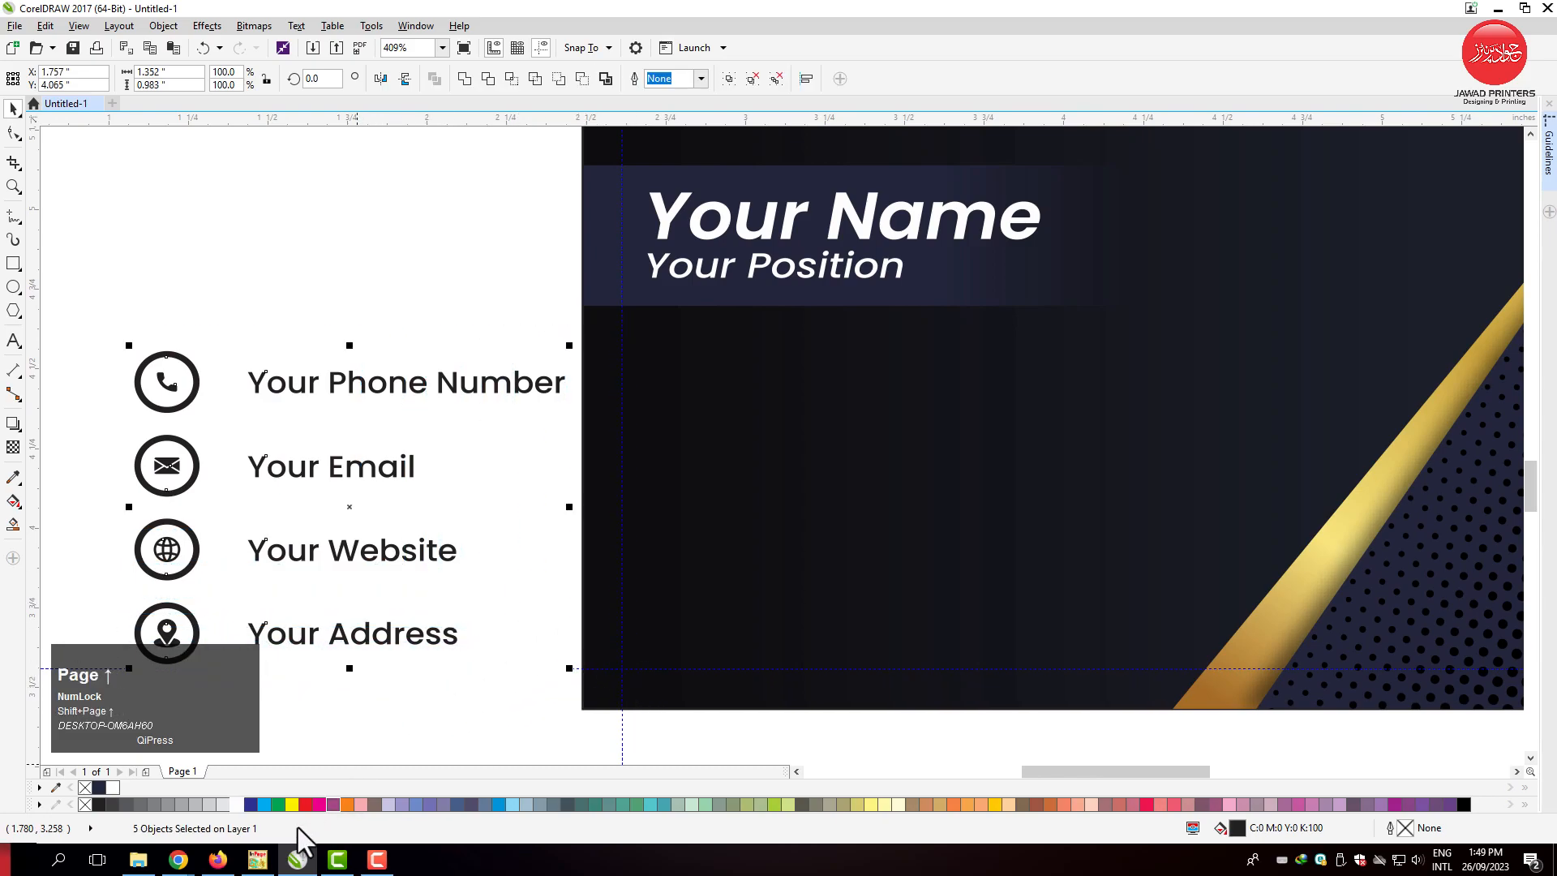
click(236, 803)
drag(569, 472, 704, 469)
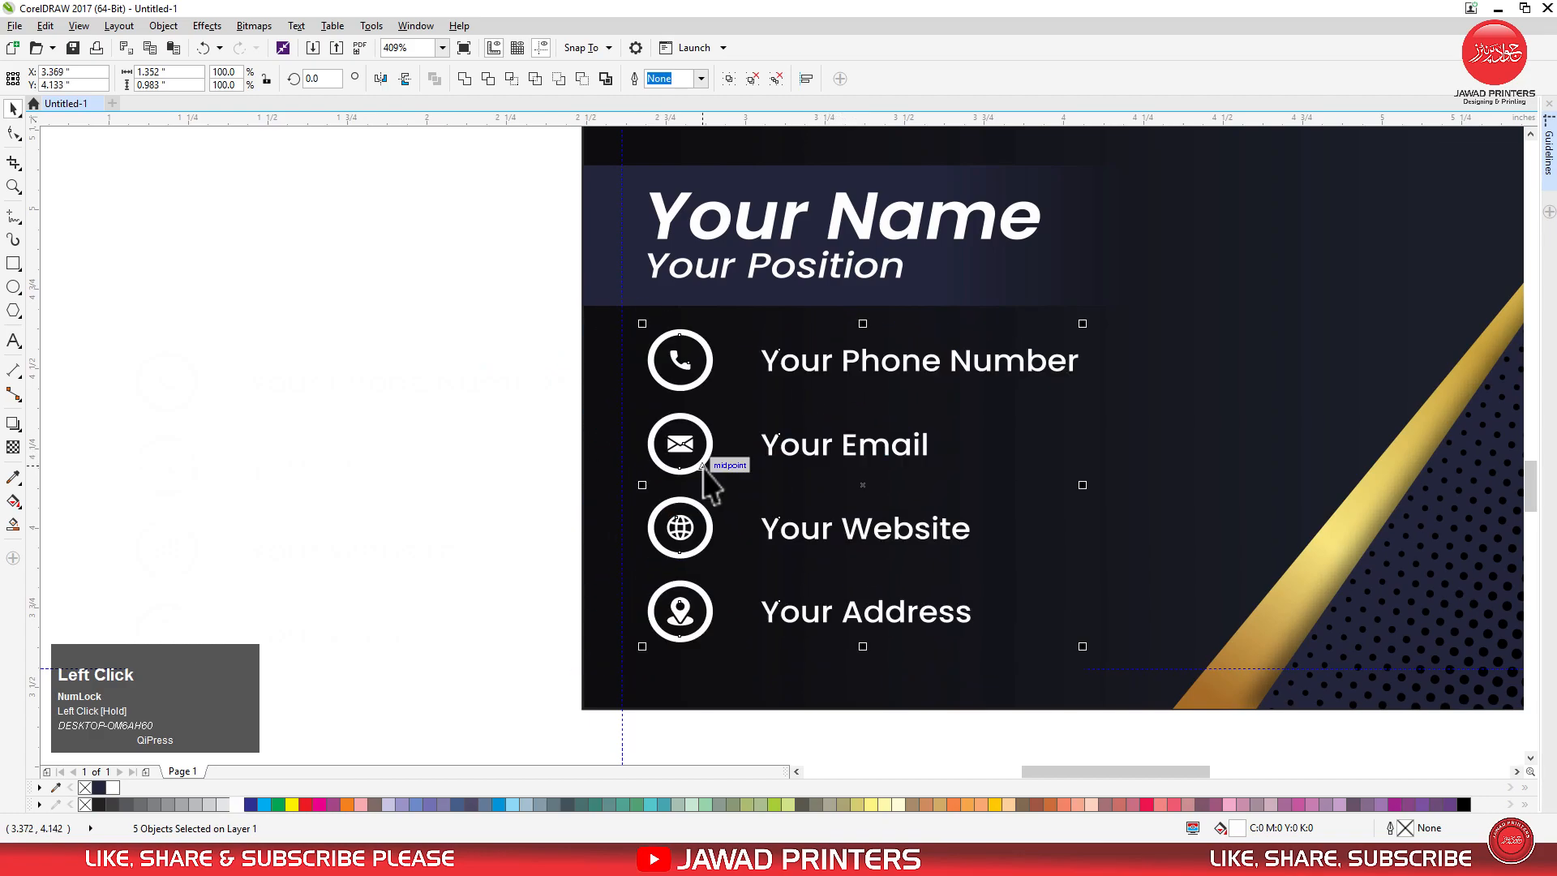
click(518, 416)
Group the four contact icons and align their left edge with the name block.
drag(528, 305, 754, 660)
key(ctrl+g)
shift+click(664, 231)
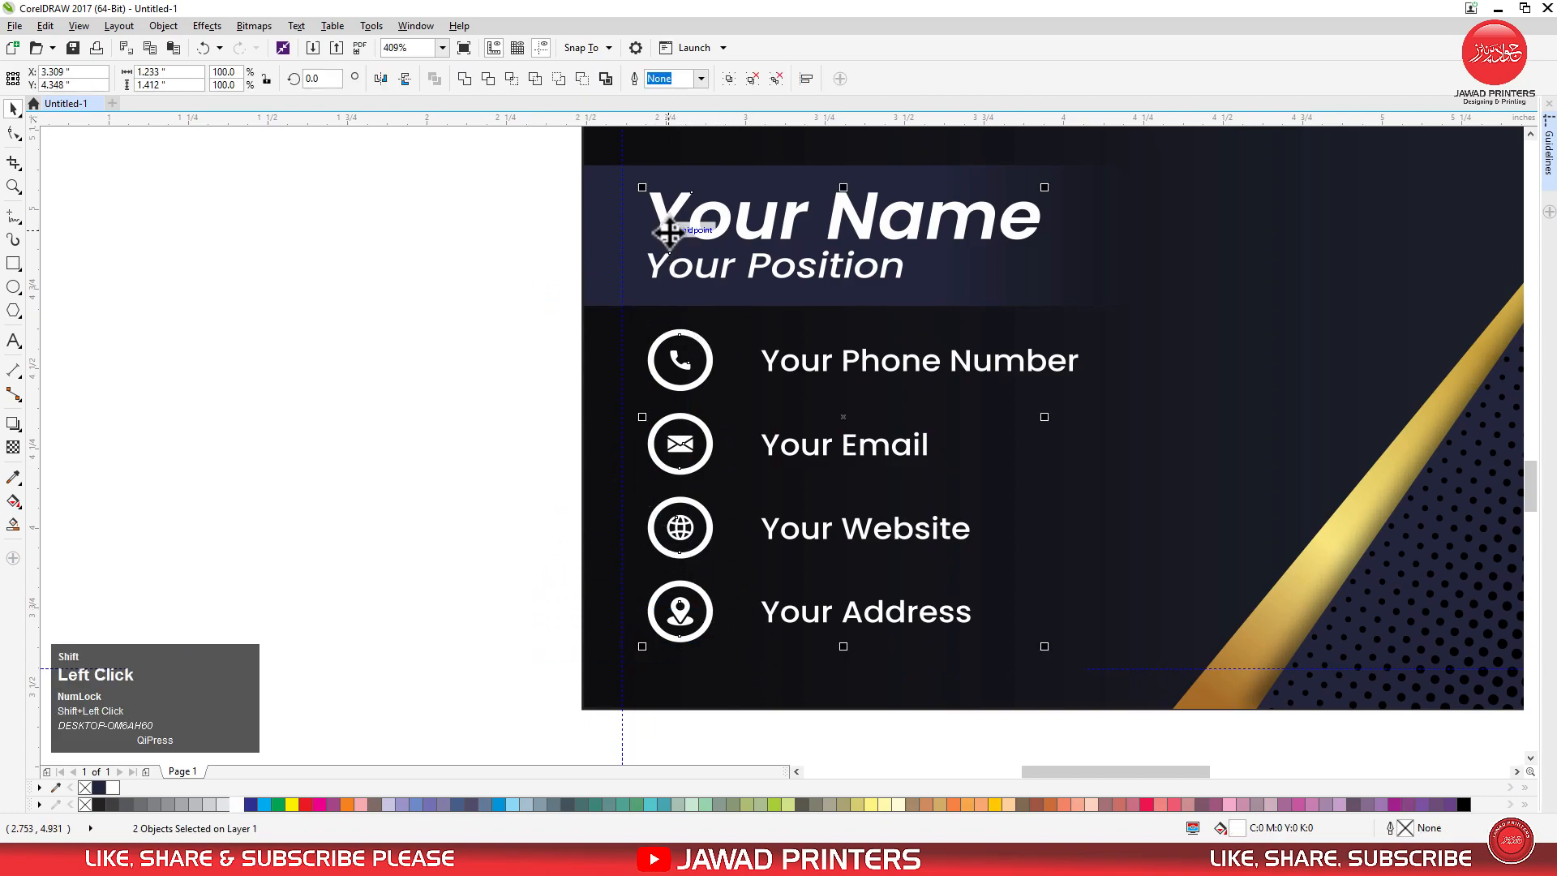
key(l)
Ungroup the contact icons into separate rings and symbols.
key(z)
drag(538, 306, 1175, 665)
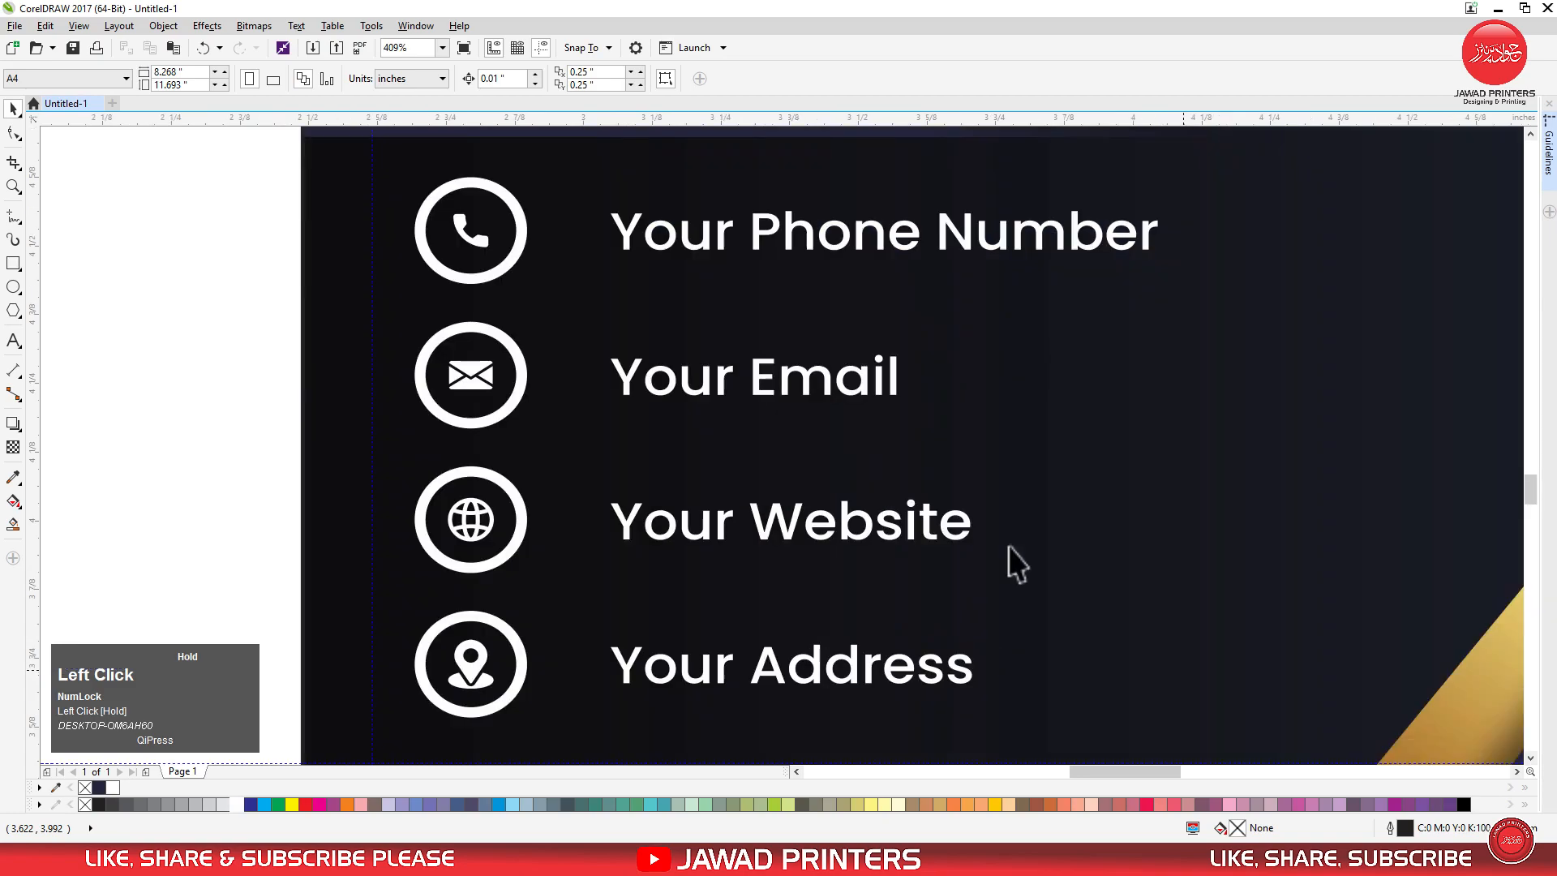
click(504, 275)
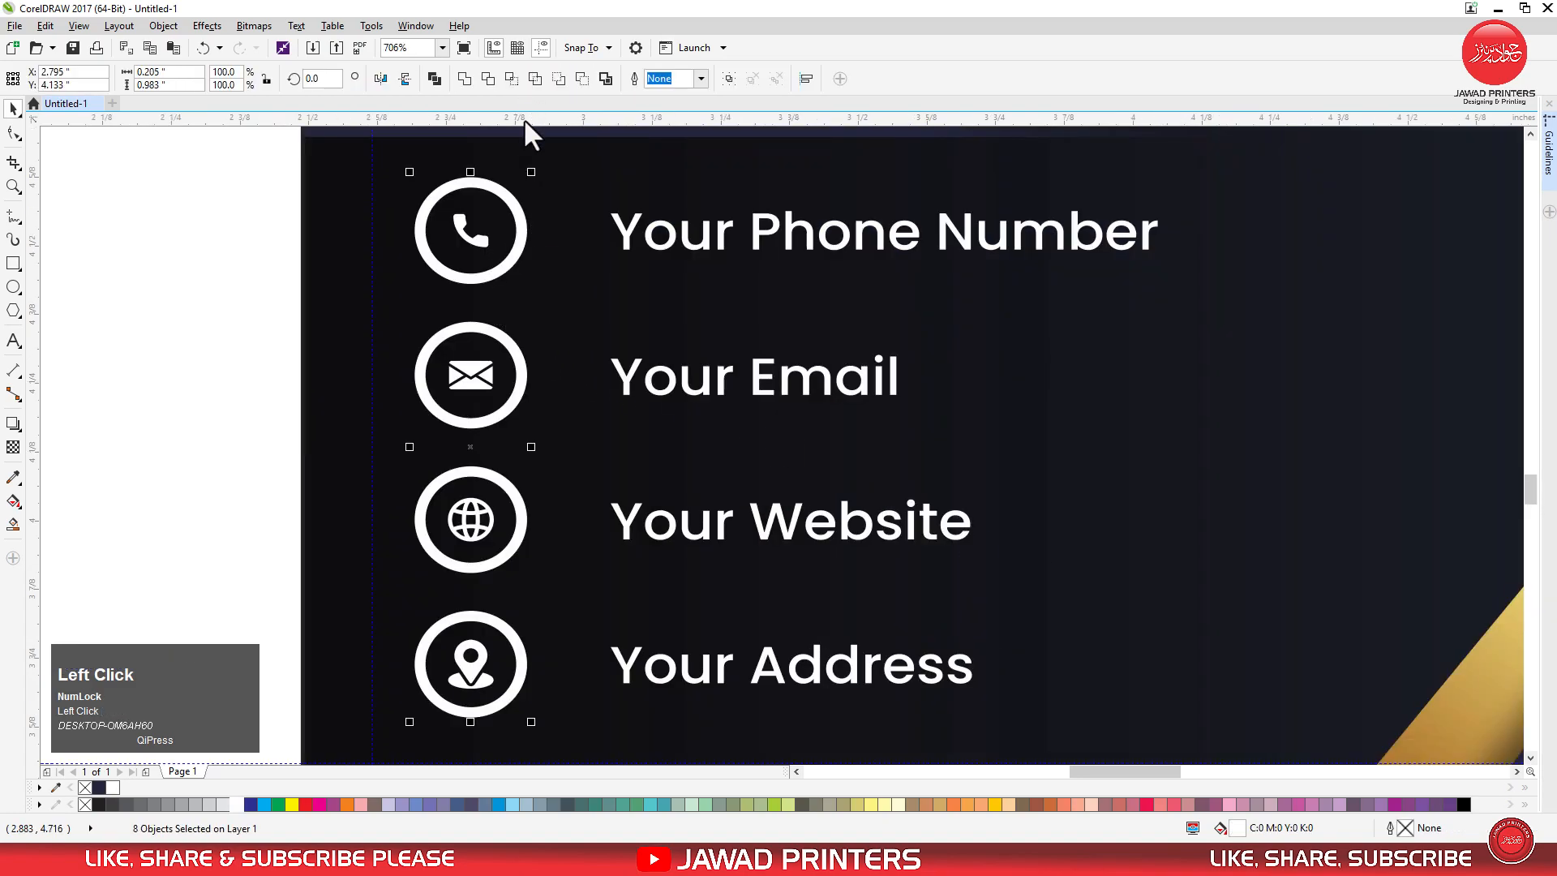
click(302, 339)
Move the gold gradient swatch next to the contact details at the card's left side.
key(F4)
drag(598, 222, 798, 580)
key(F2)
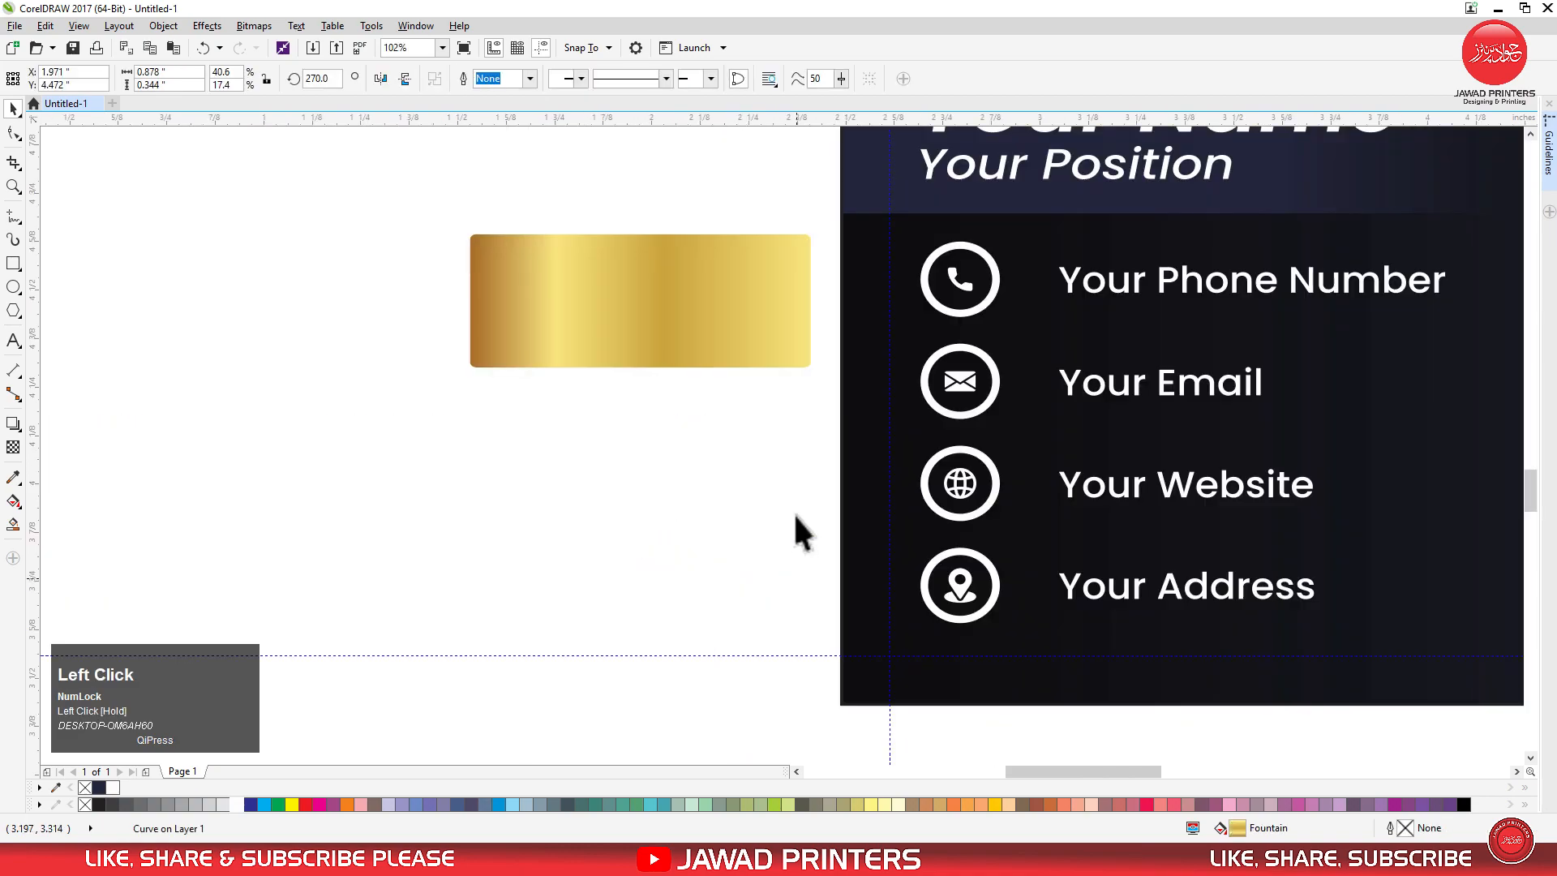
Copy the swatch's gold gradient fill onto all four contact icon rings with the Attributes Eyedropper.
key(F2)
drag(432, 202, 1123, 671)
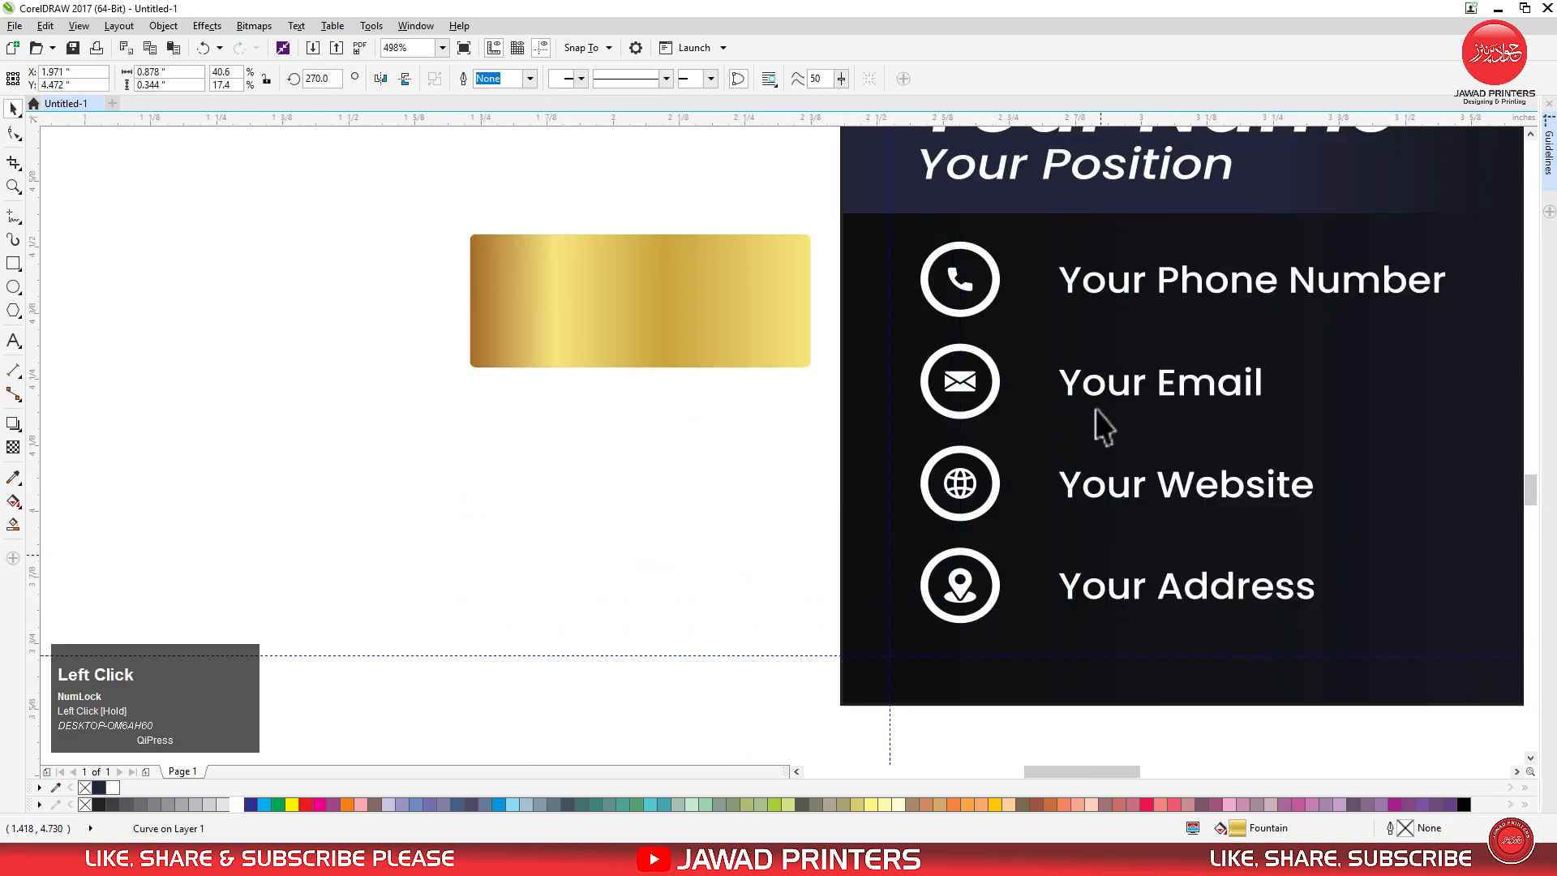
click(1063, 282)
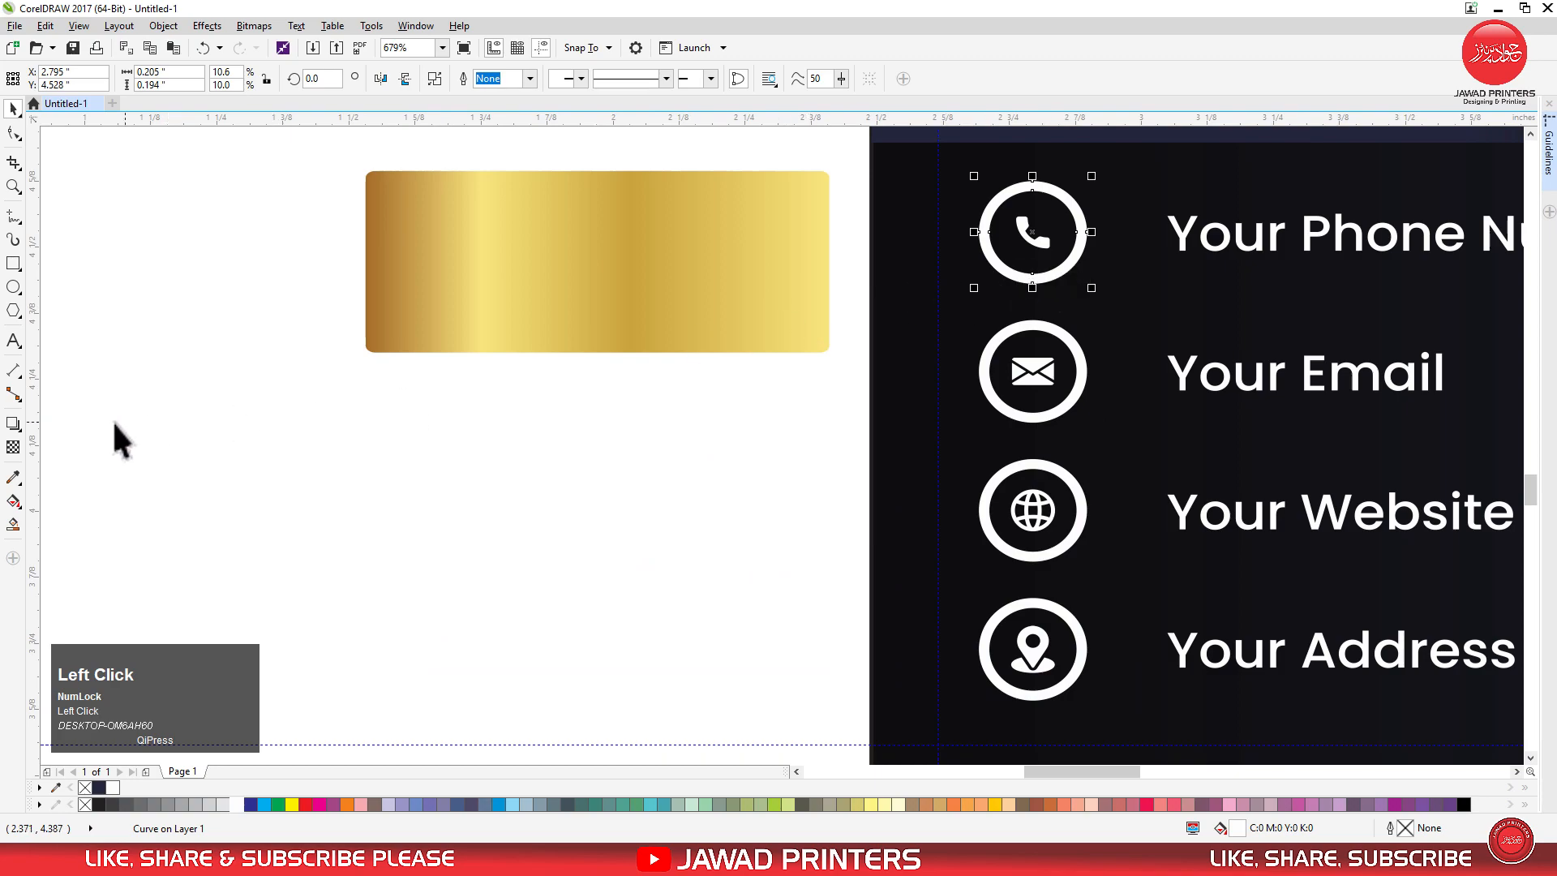
click(13, 476)
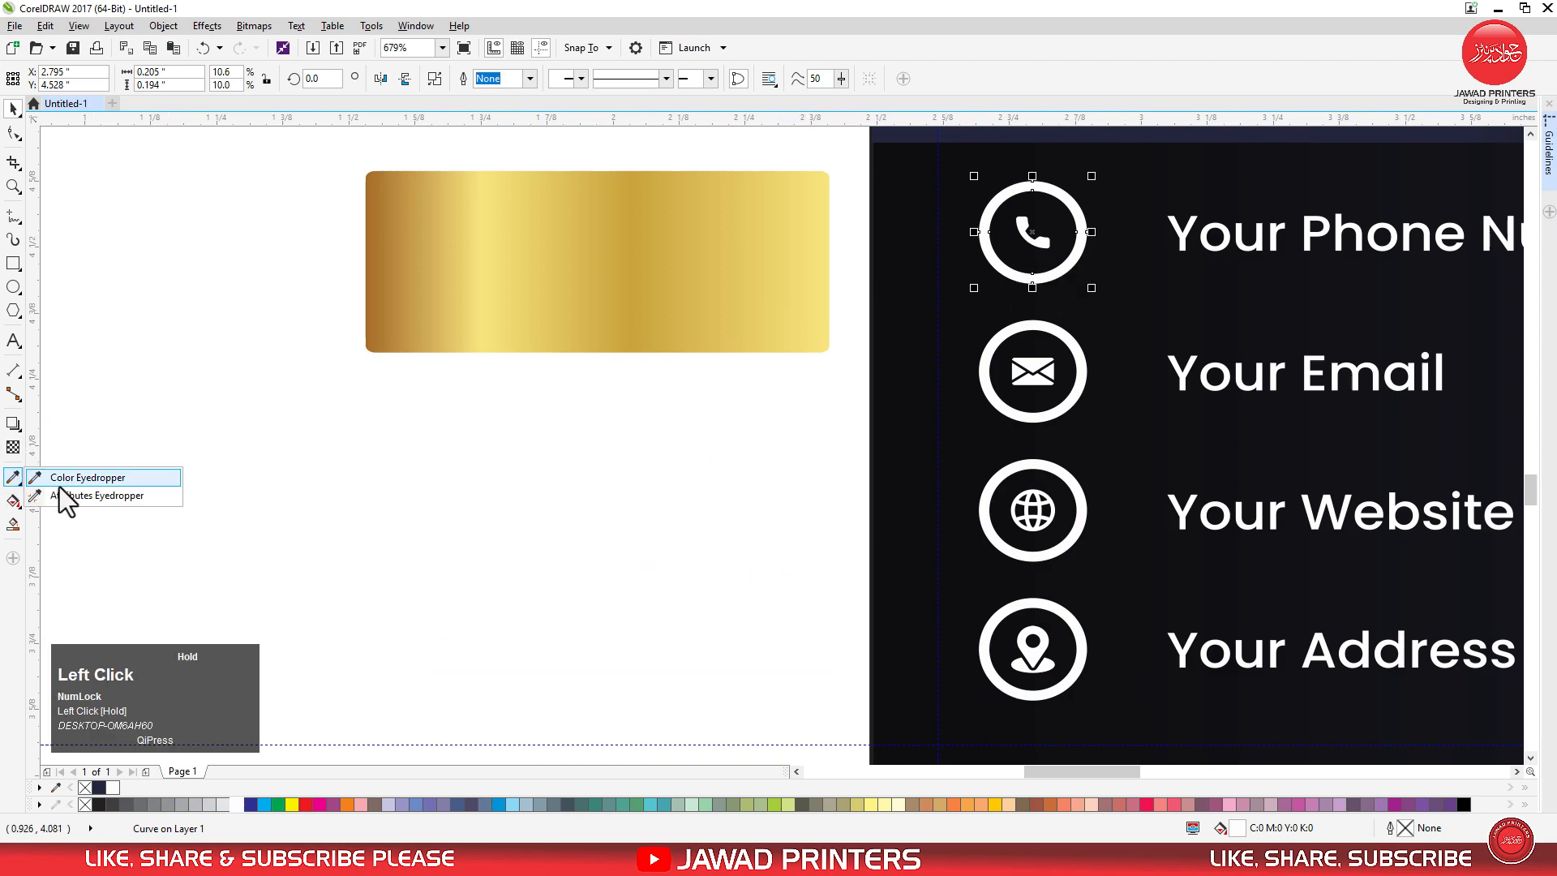
click(81, 496)
click(497, 295)
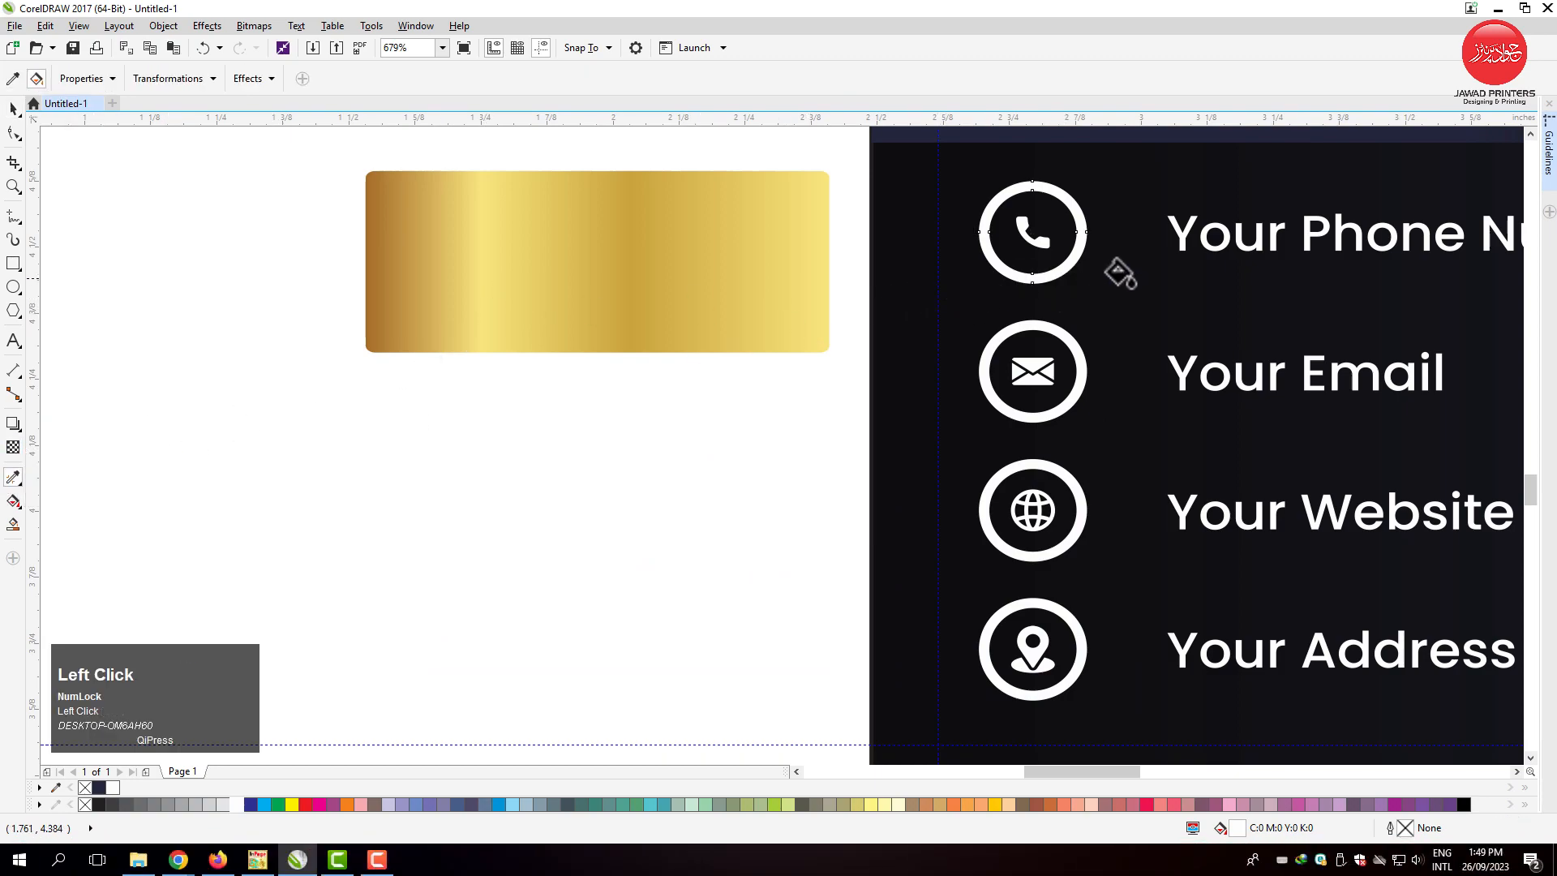
click(1064, 258)
click(1078, 367)
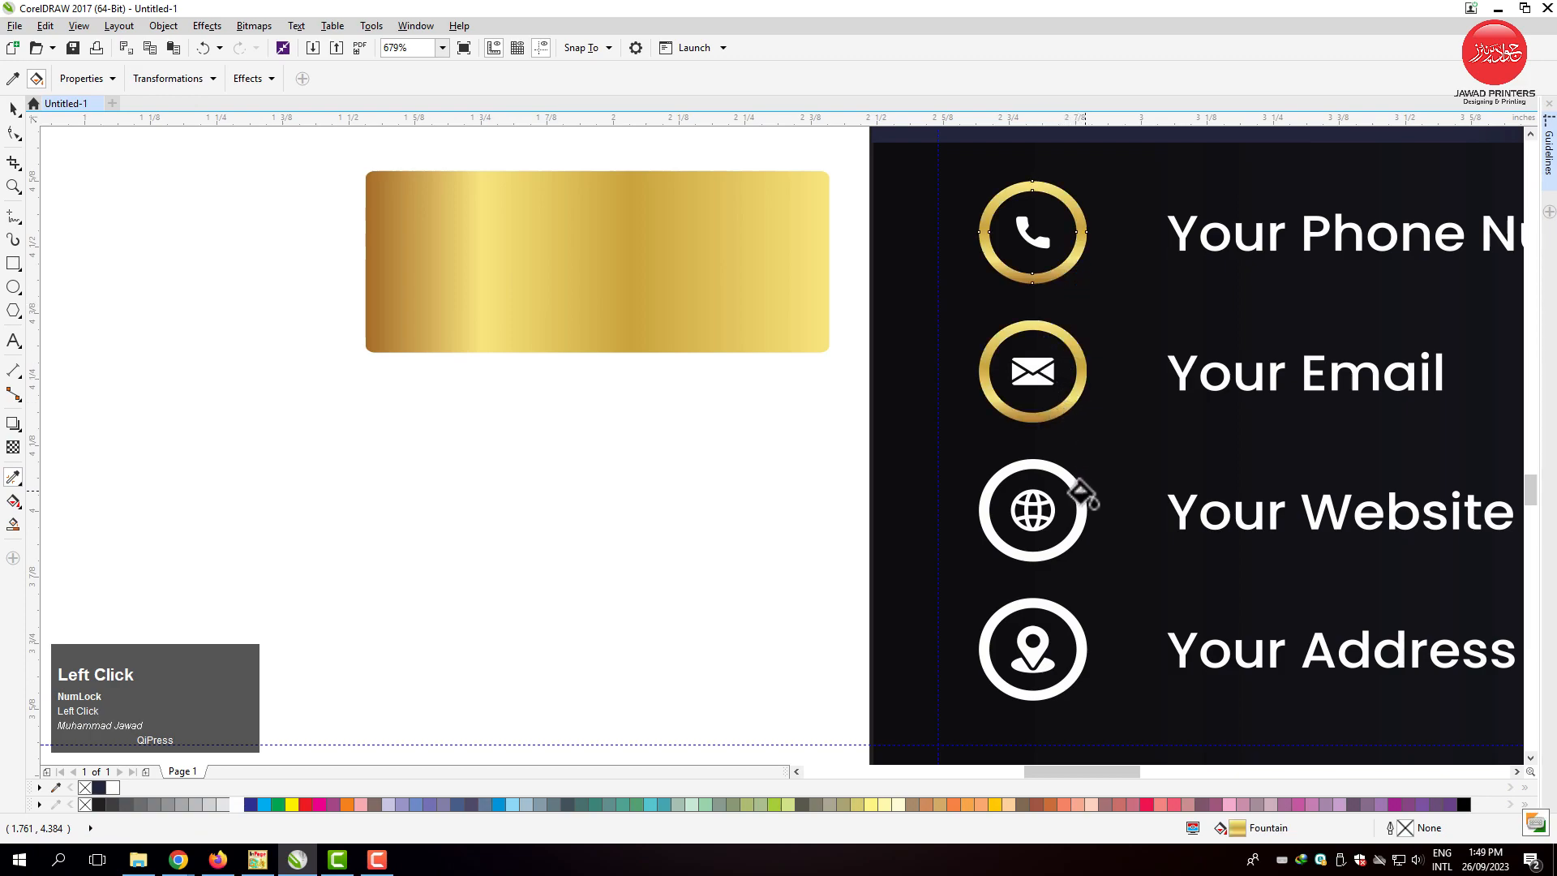
click(1077, 493)
click(1069, 618)
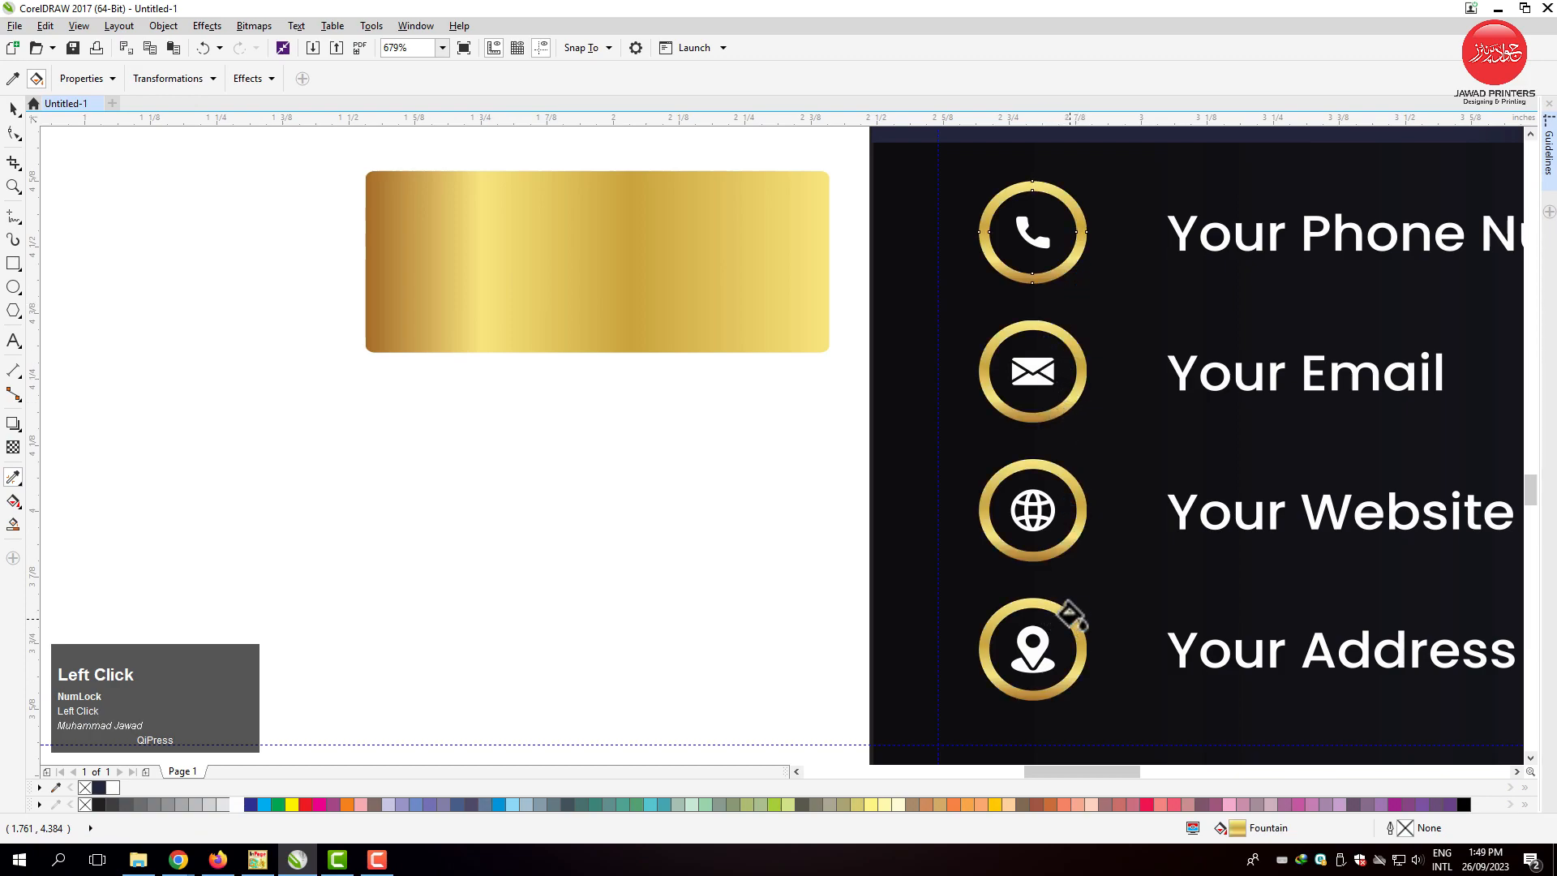
Apply the sampled gold gradient to the location, globe, envelope and phone symbols inside the rings.
click(1033, 651)
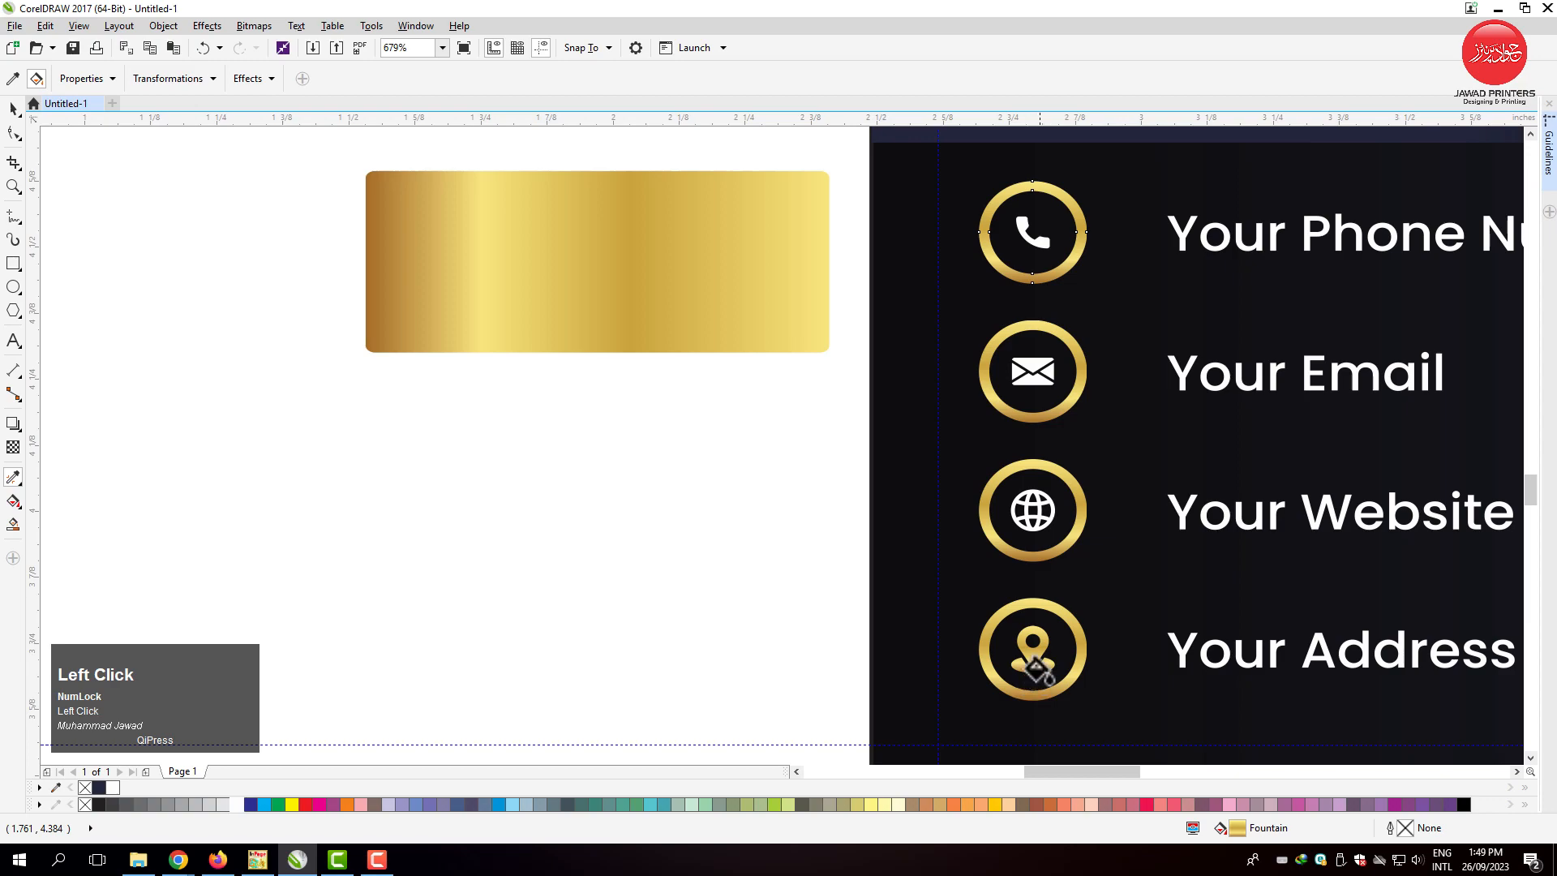
click(1034, 509)
click(1034, 370)
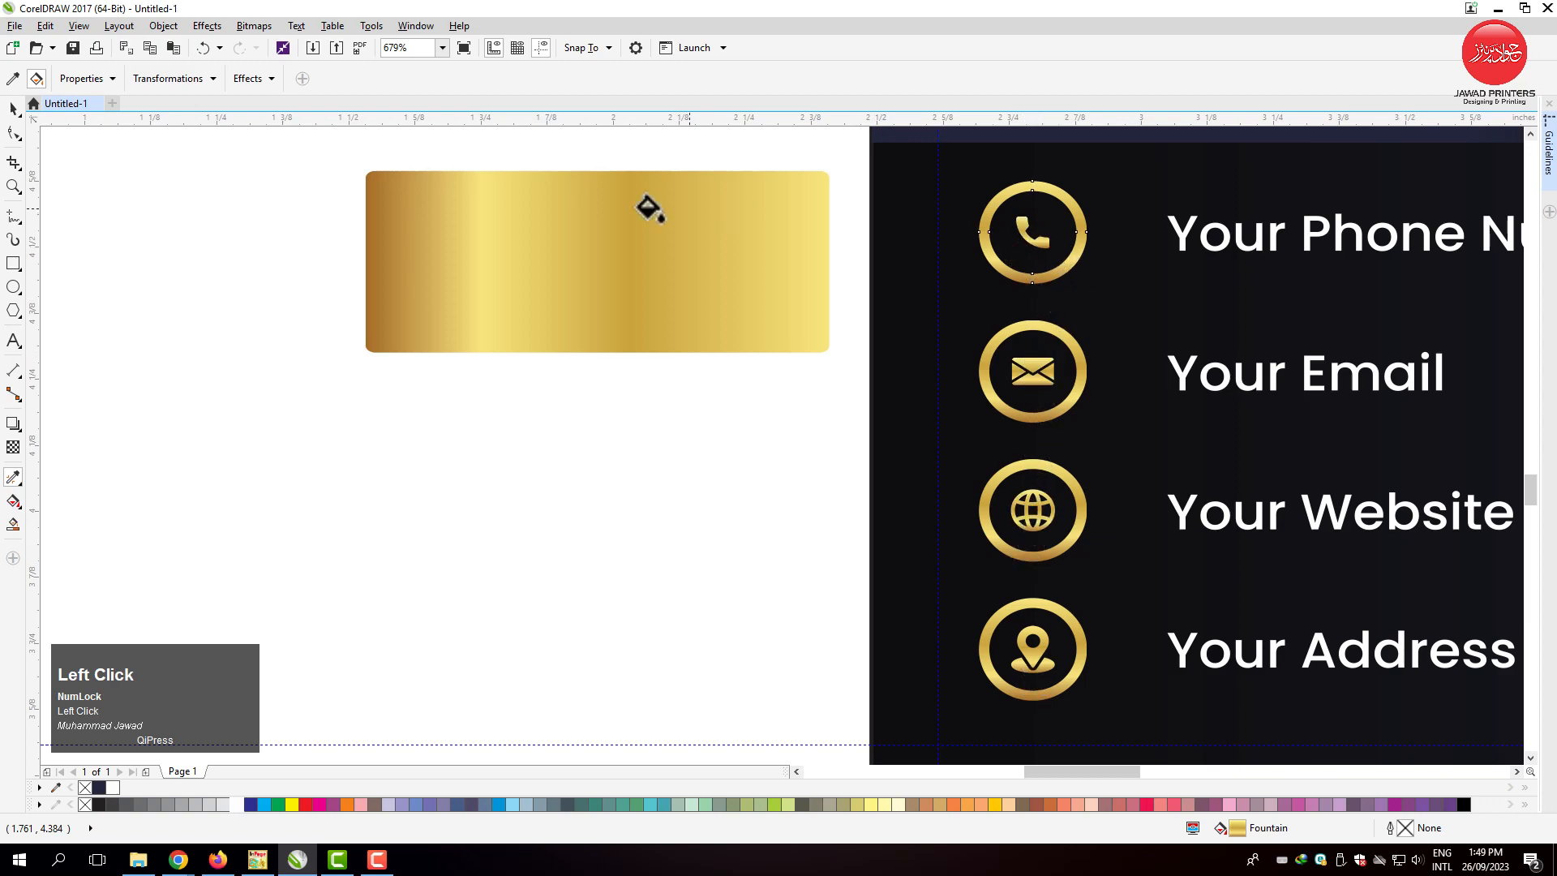
Redirect the phone ring's gold gradient to run horizontally from its left edge to its right edge.
key(F2)
drag(870, 168, 1174, 343)
key(g)
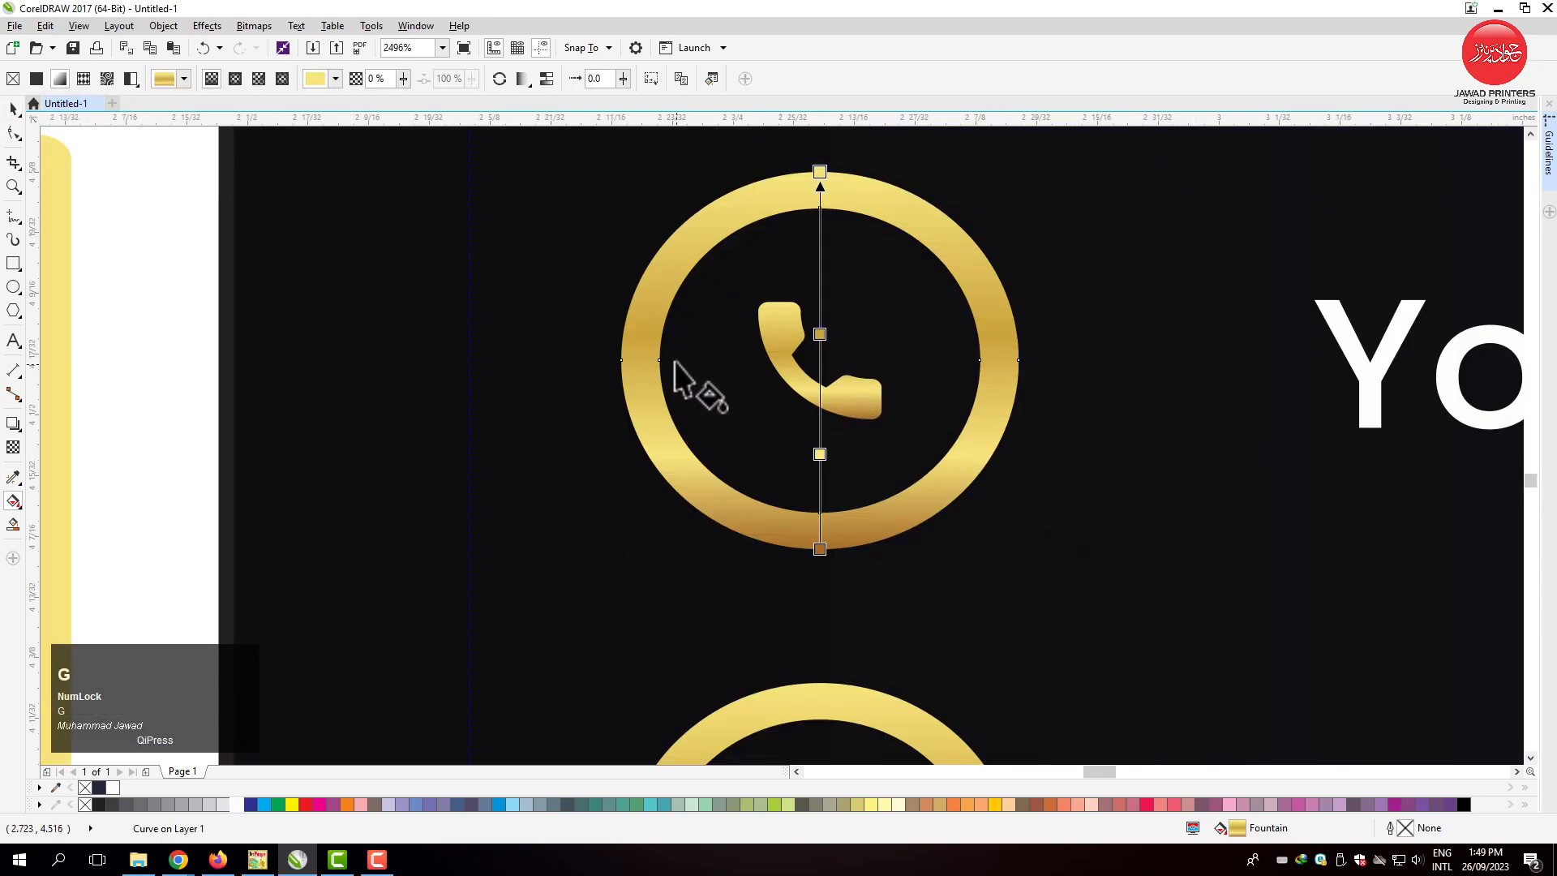
drag(642, 353, 1019, 360)
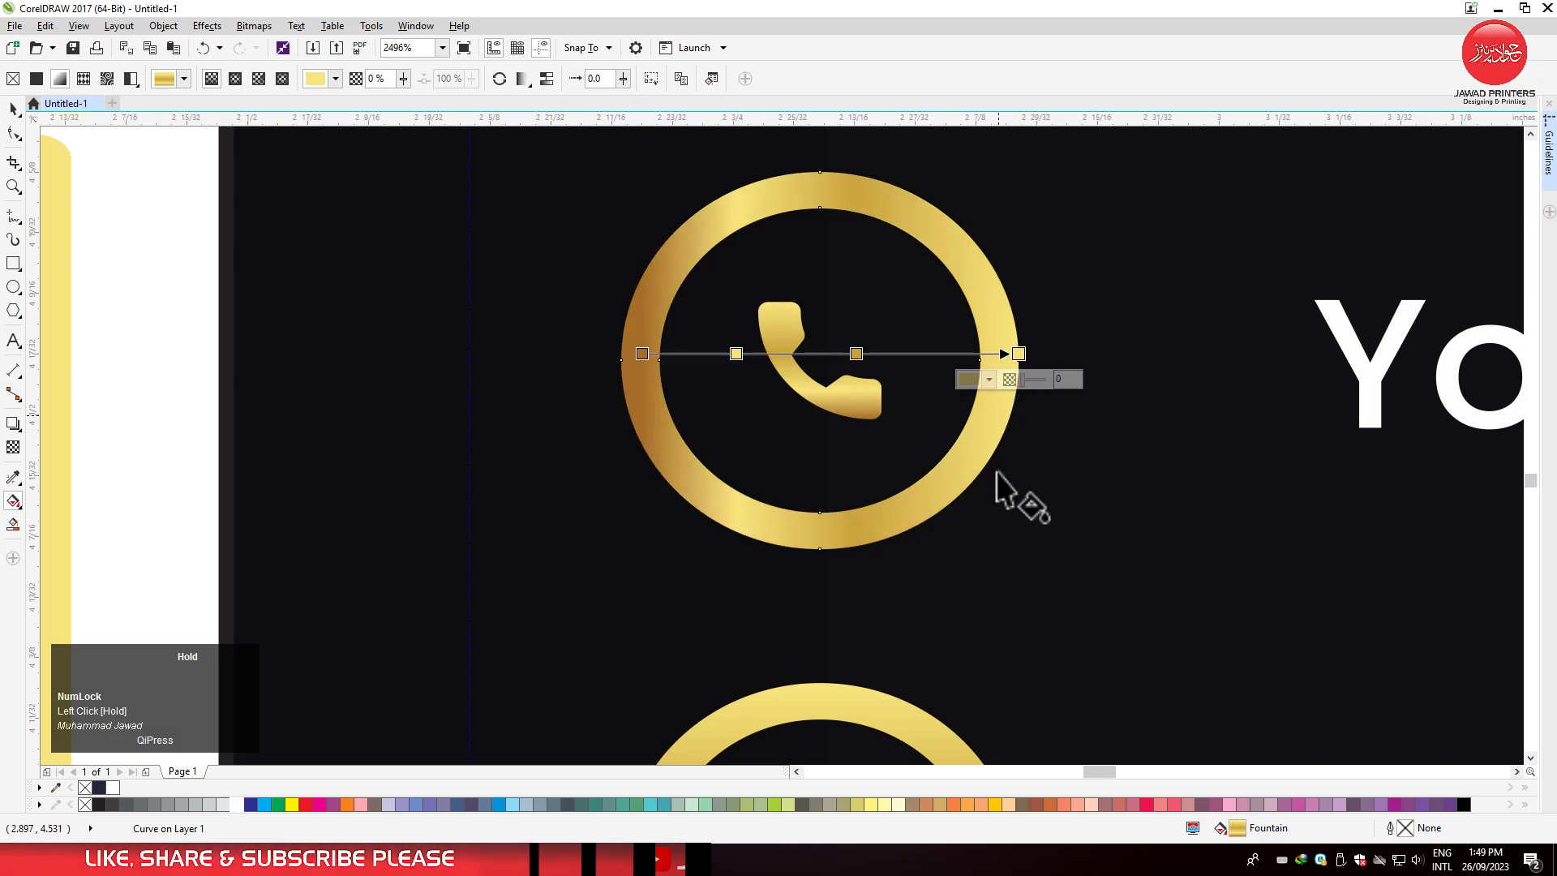
Redirect the email ring's gold gradient to run horizontally across the ring.
scroll(893, 410, down, 2)
drag(768, 613, 939, 621)
scroll(827, 567, down, 1)
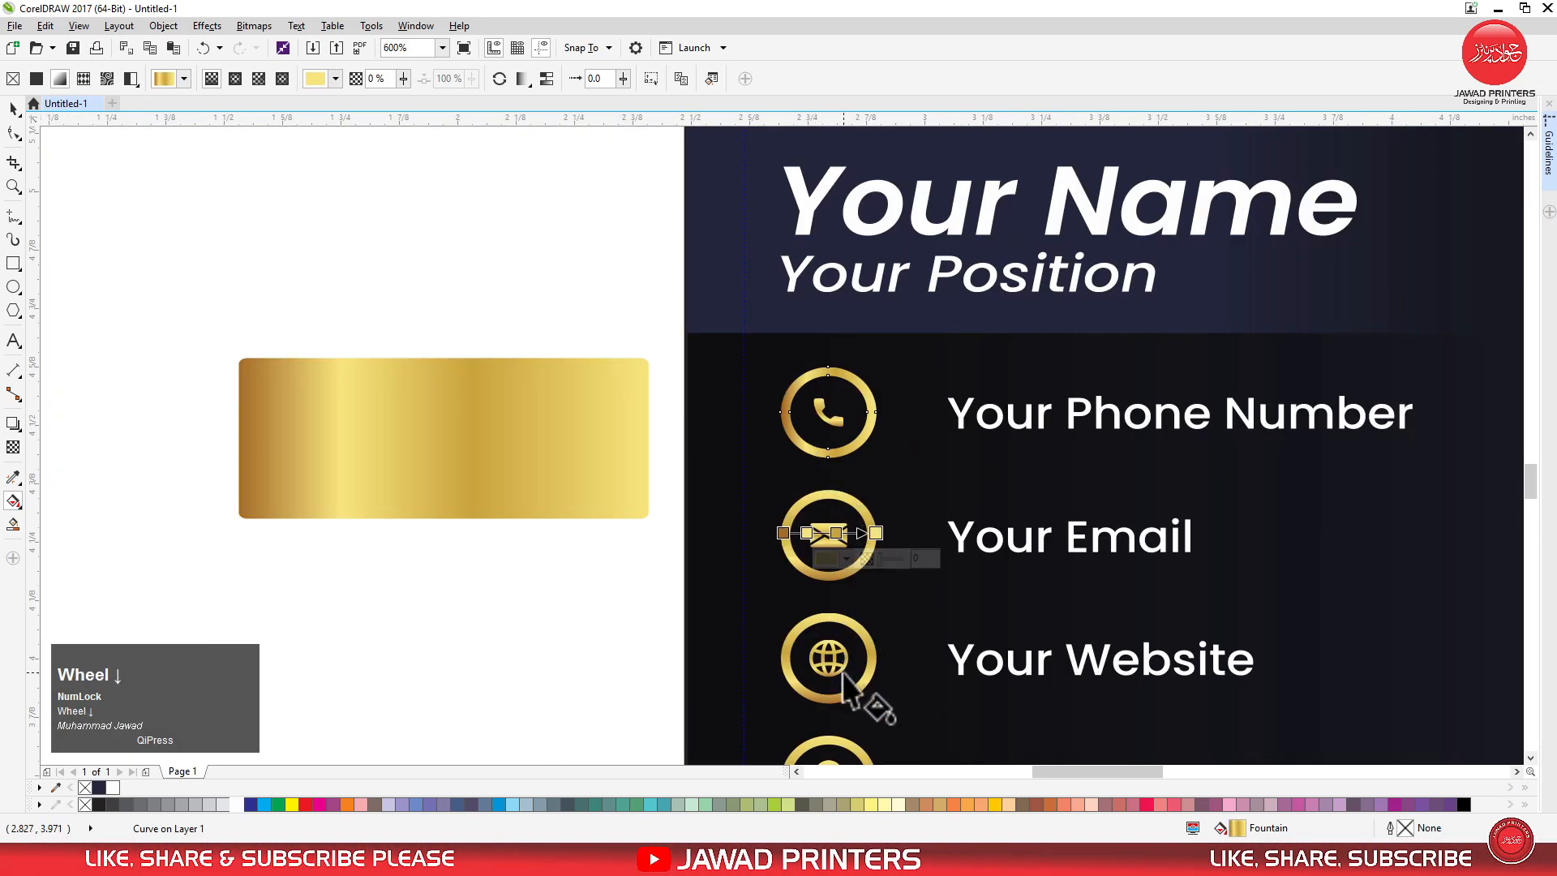
scroll(847, 641, up, 1)
key(space)
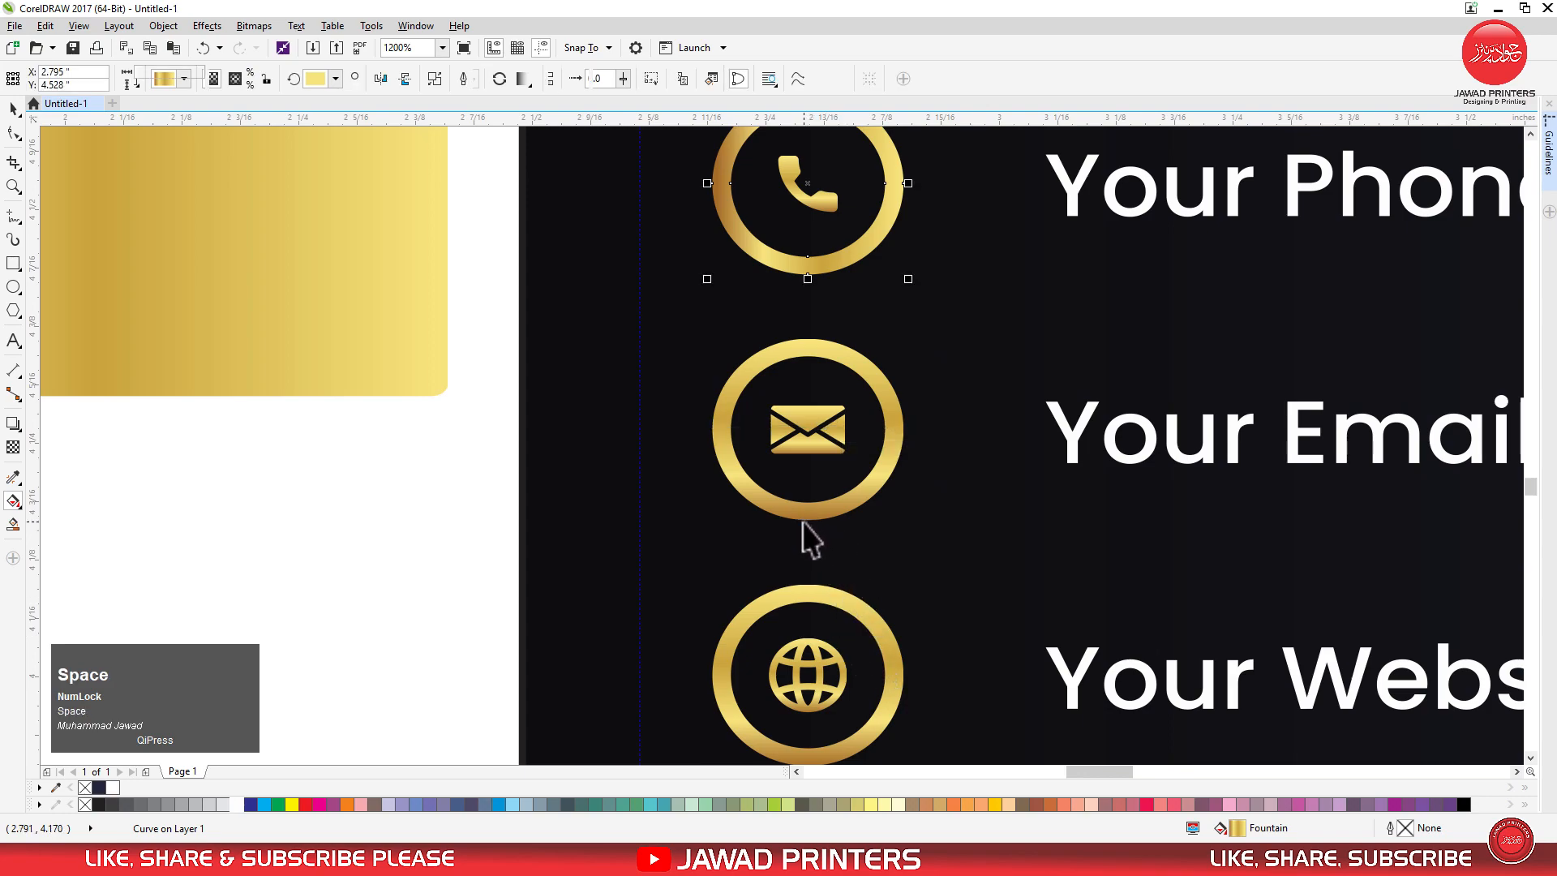
click(807, 511)
key(space)
drag(712, 429, 904, 442)
key(space)
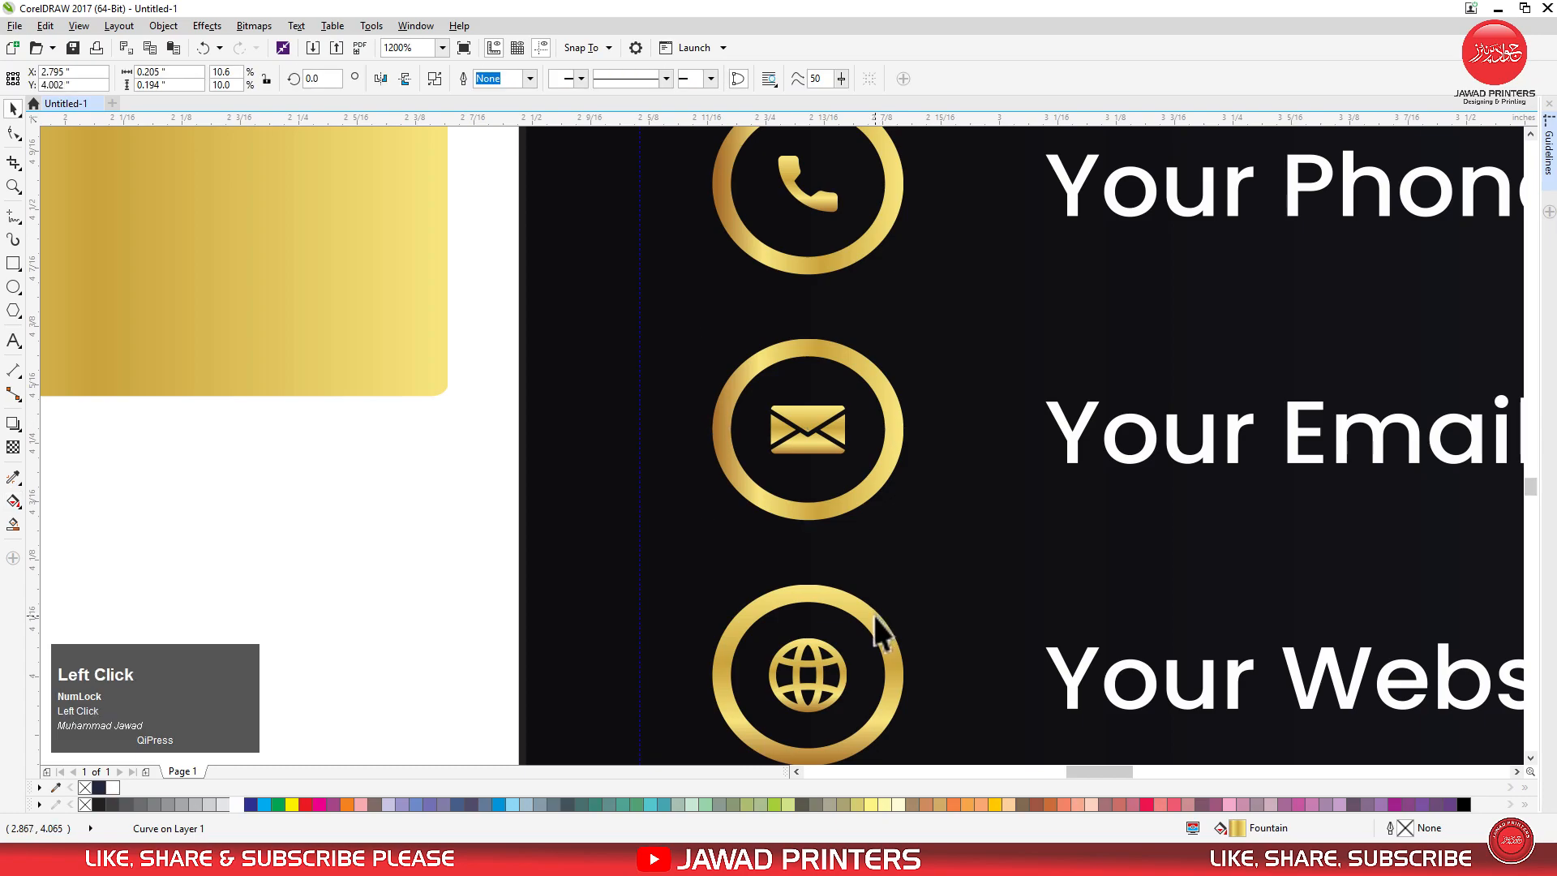
Repeat the horizontal gold gradient direction on the website ring and the address ring.
click(873, 616)
key(ctrl+r)
scroll(738, 490, down, 2)
click(815, 711)
key(ctrl+r)
click(591, 568)
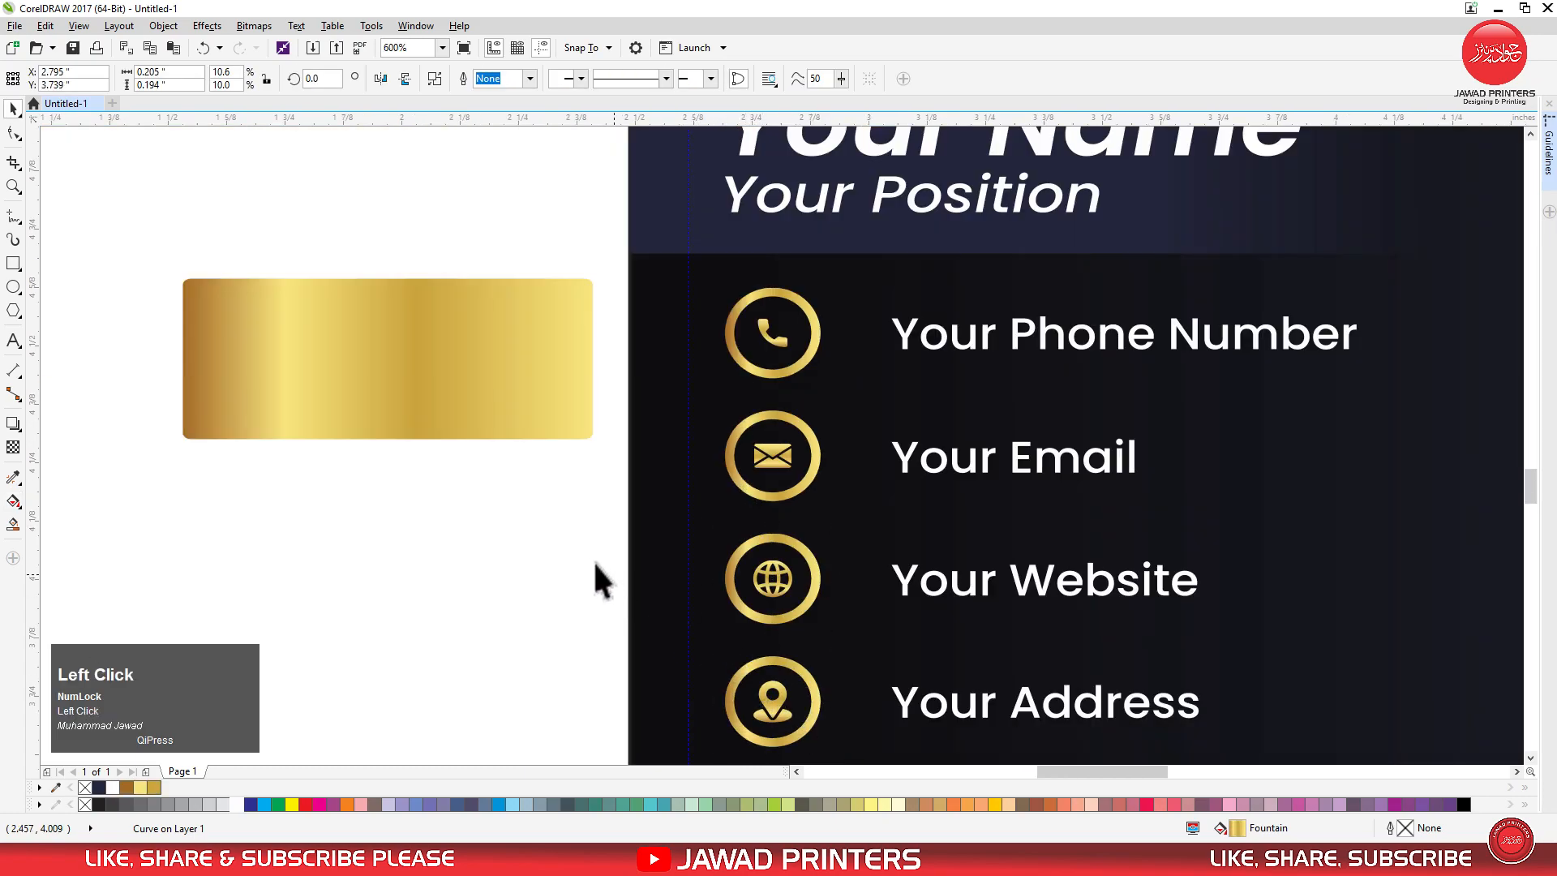
Move the gold swatch farther away from the card and nudge the four contact text lines slightly right.
scroll(567, 426, down, 2)
drag(566, 421, 446, 273)
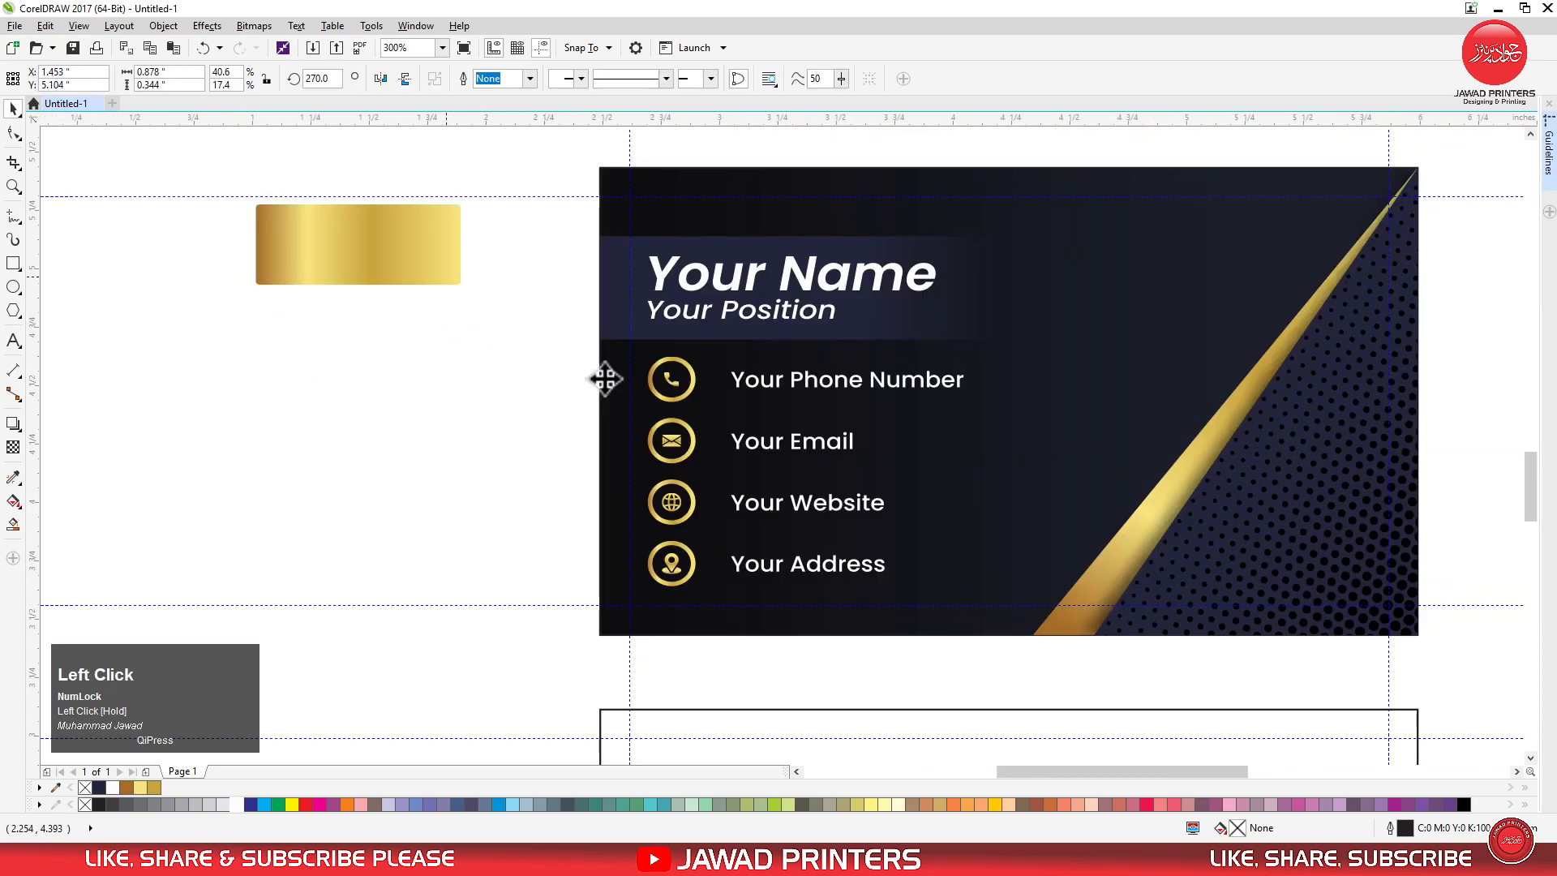
drag(718, 690, 1046, 336)
key(Right)
key(Right)
key(Right)
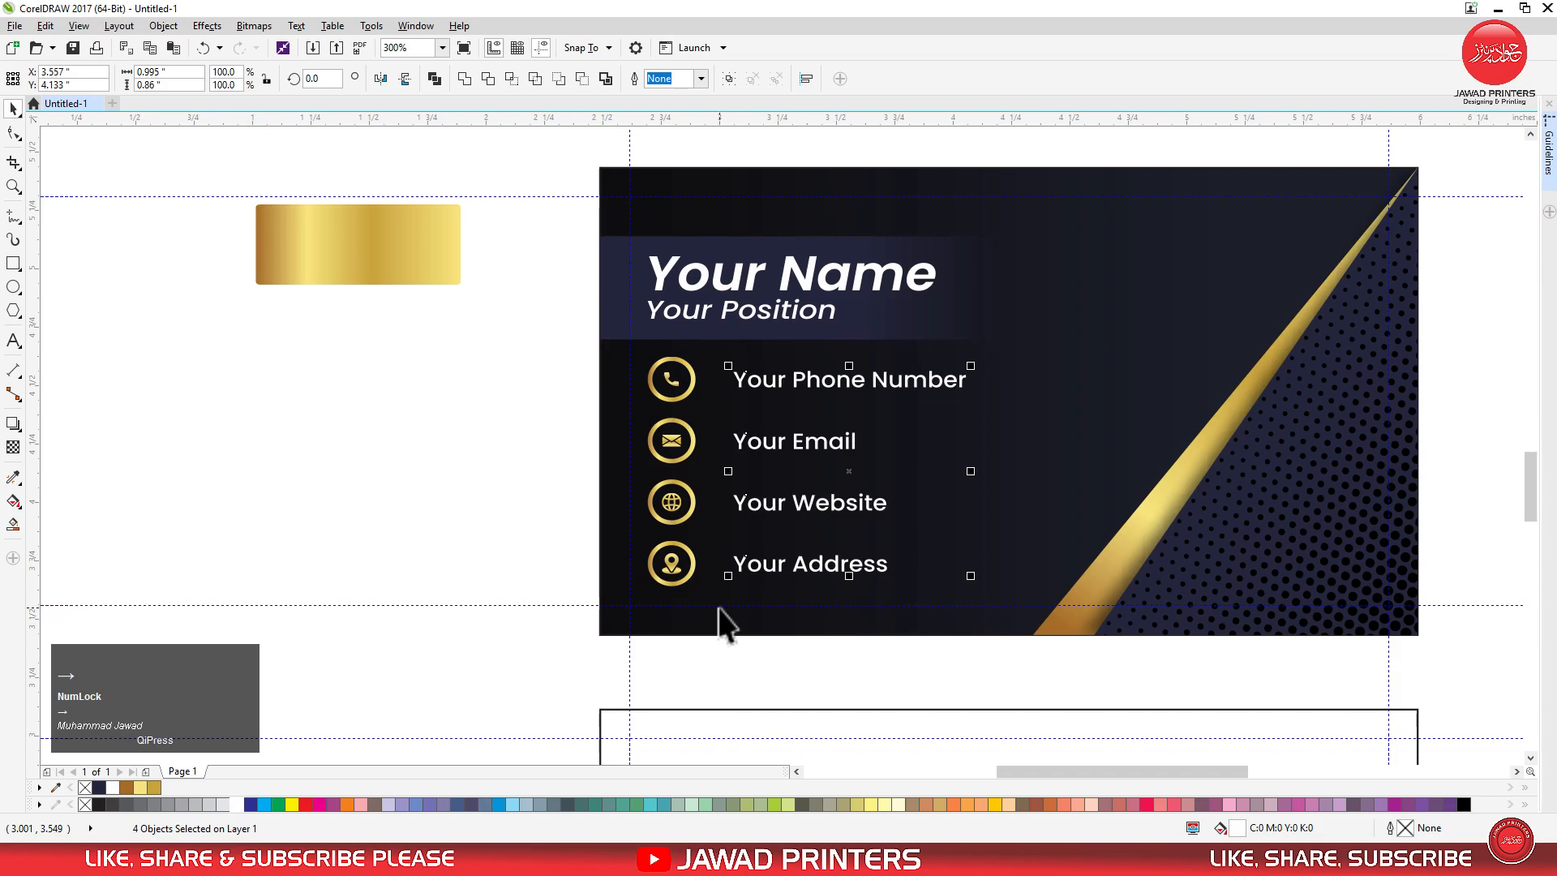
Scale the contact icons and text to about 96.8%, group them, and left-align the group with the name text.
drag(555, 347, 970, 589)
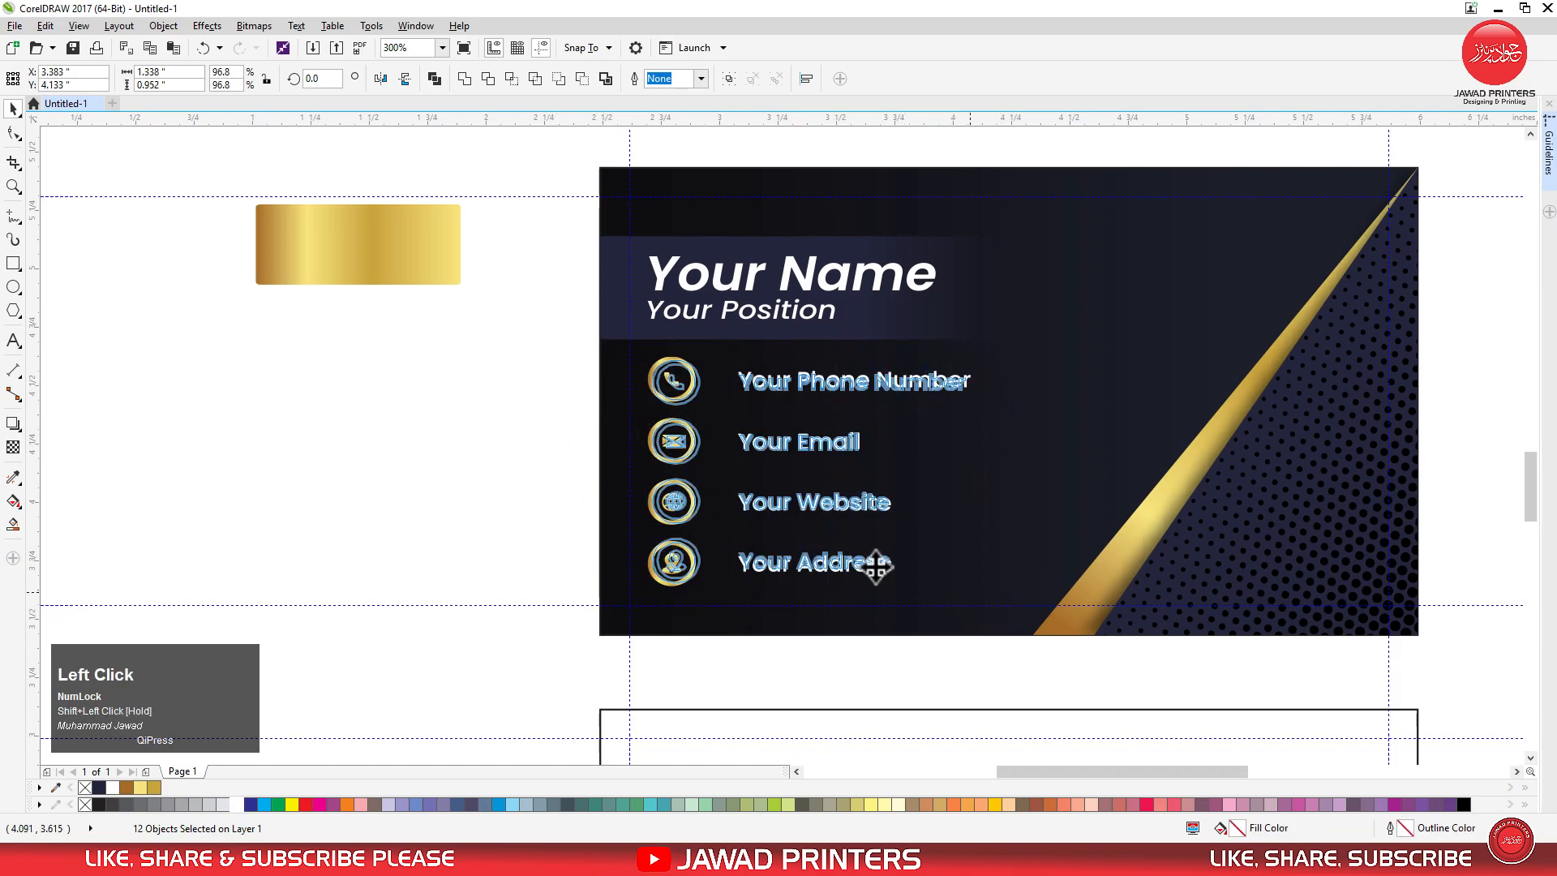
key(ctrl+g)
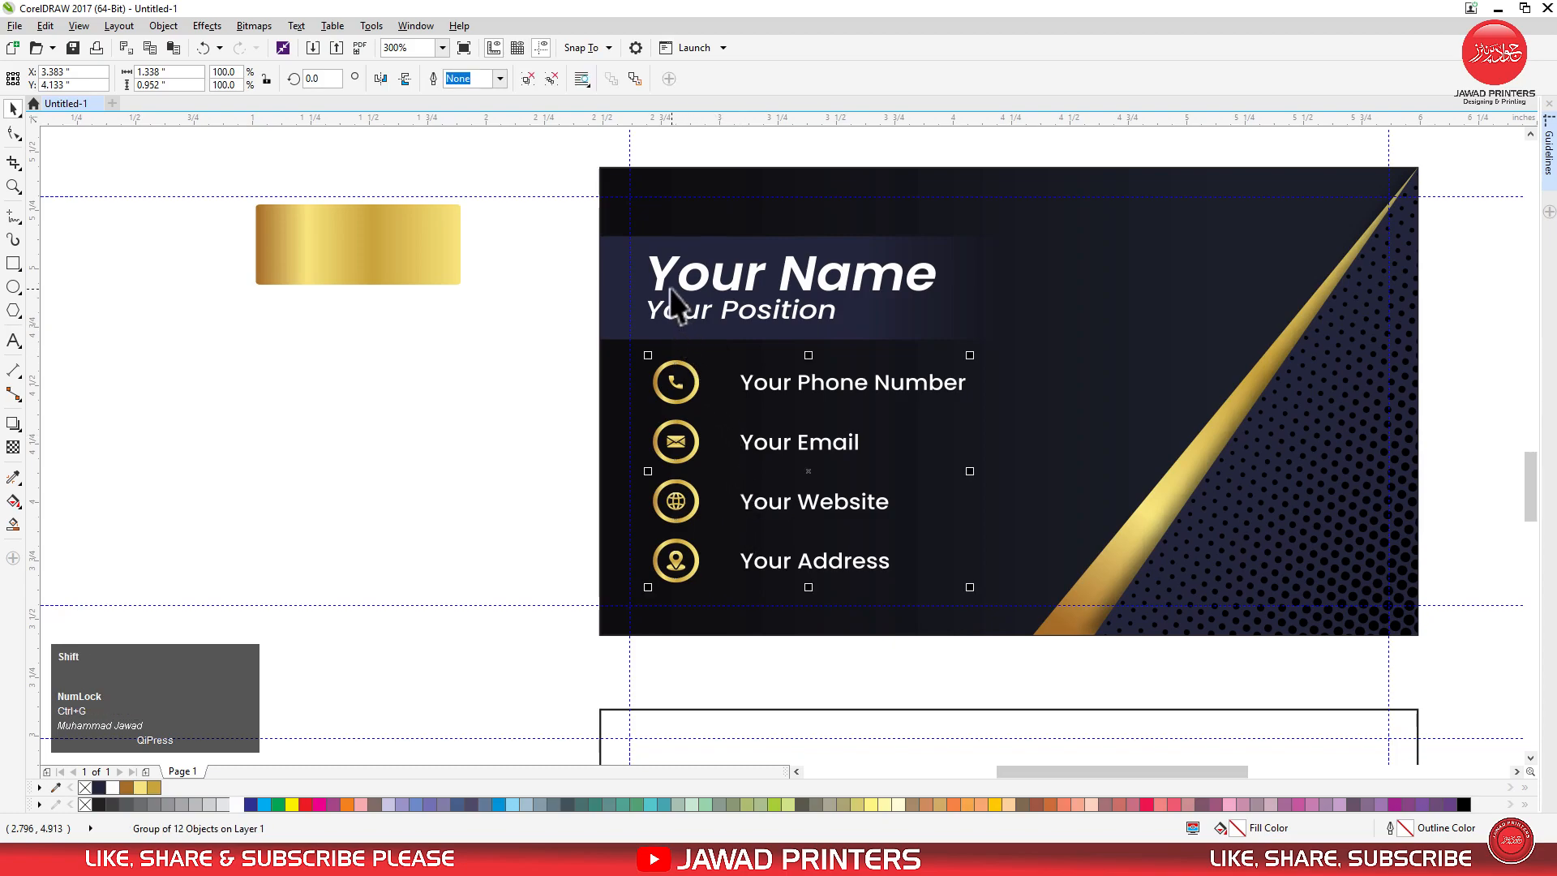
shift+click(661, 279)
key(l)
click(532, 333)
Enlarge the "Your Name" and "Your Position" text slightly toward the right.
drag(733, 292, 894, 348)
drag(944, 290, 958, 286)
click(515, 297)
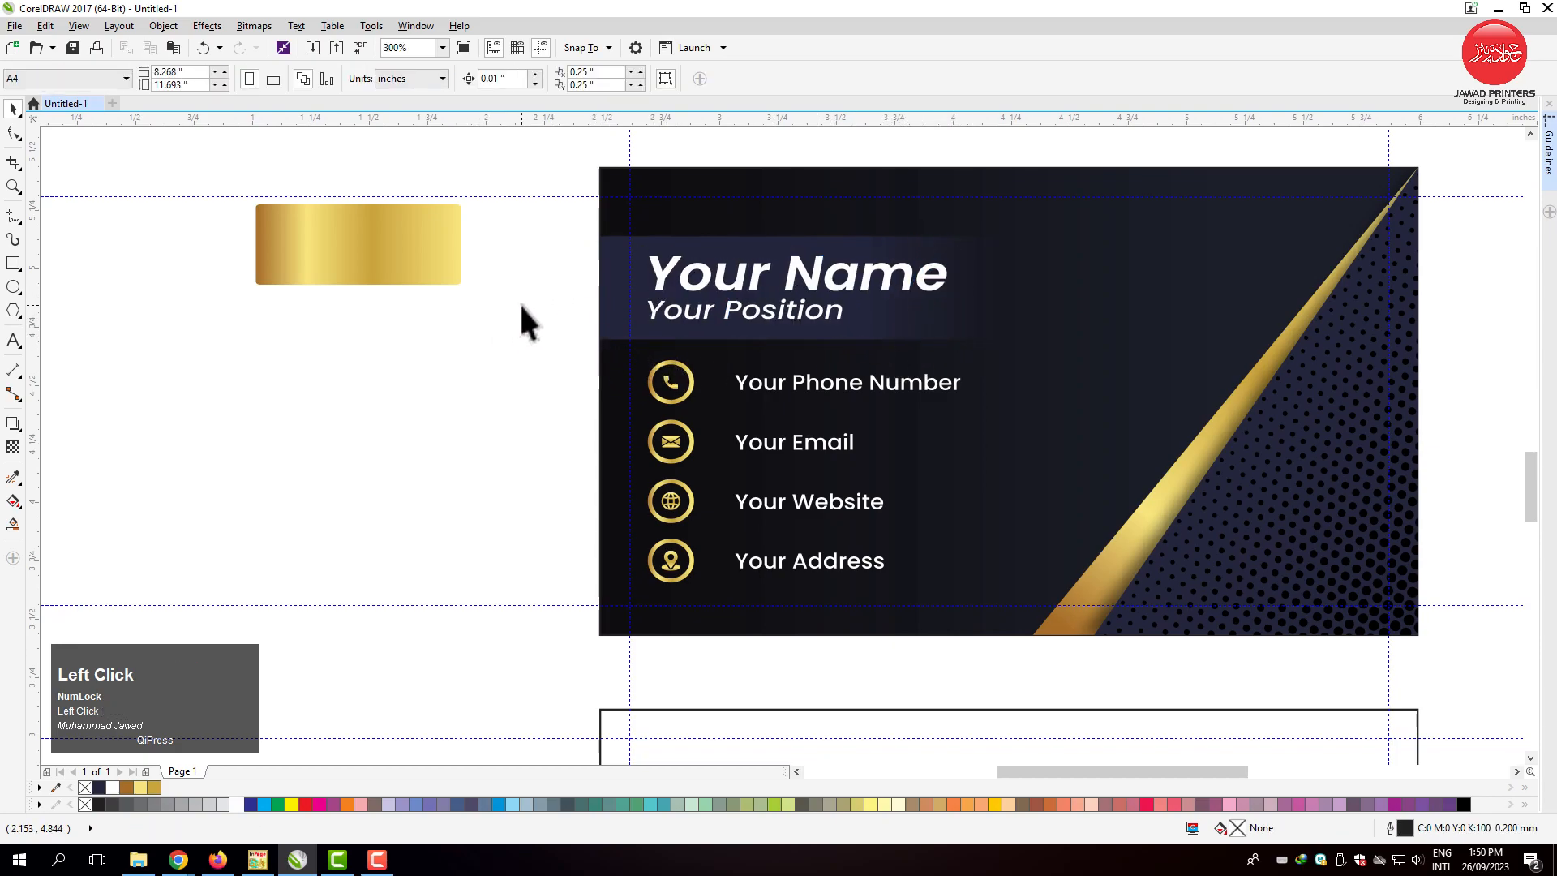
Select the front card's background and its navy and gold corner shapes, and group these four objects.
key(F4)
drag(703, 385, 998, 558)
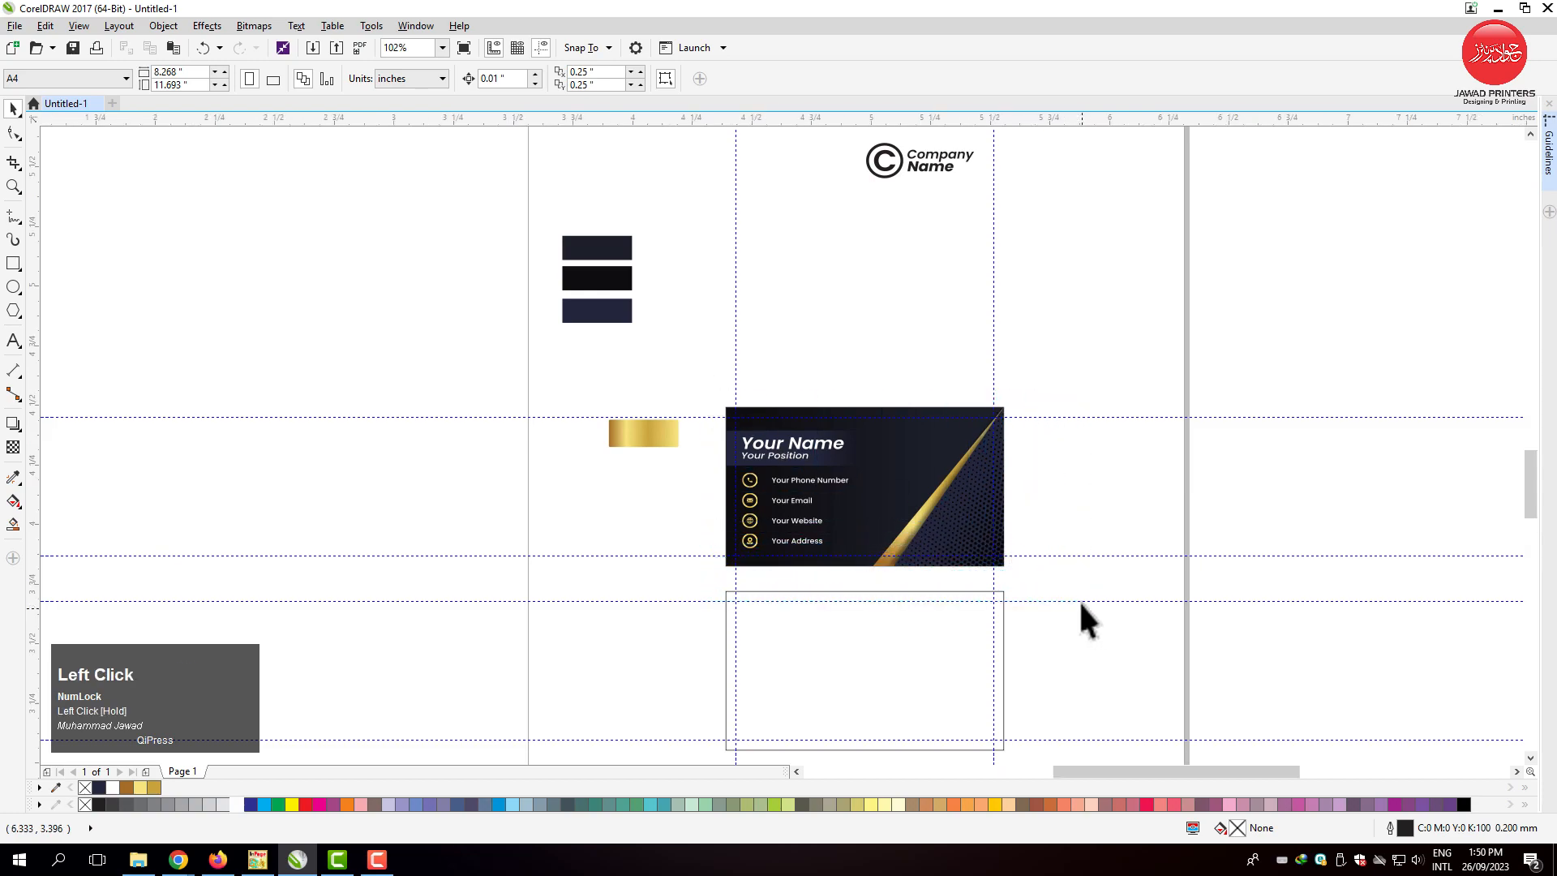
drag(699, 670, 883, 589)
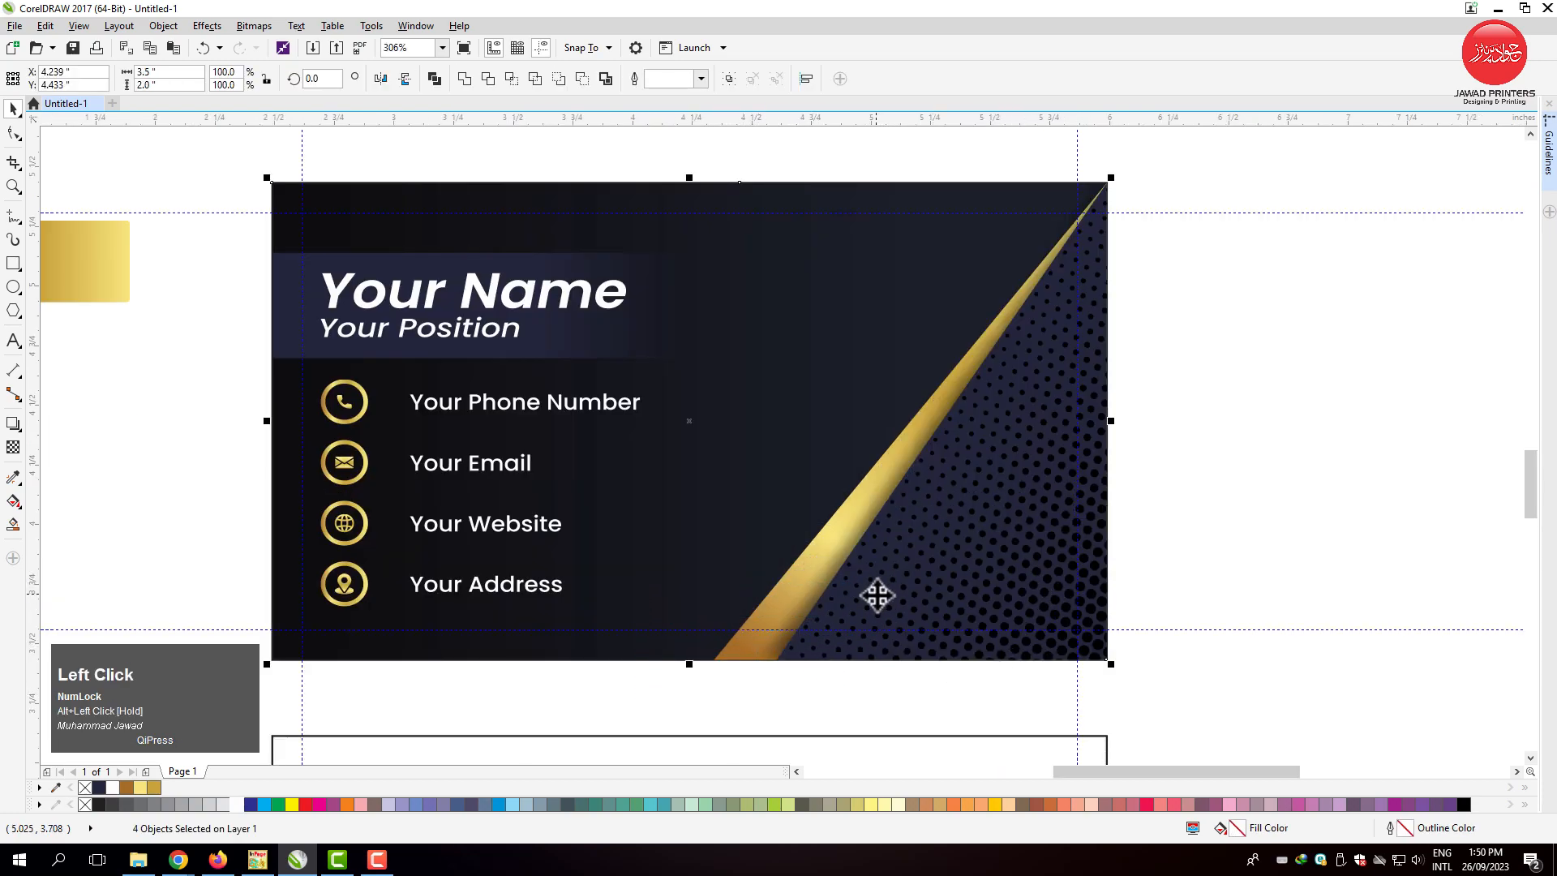
key(ctrl+g)
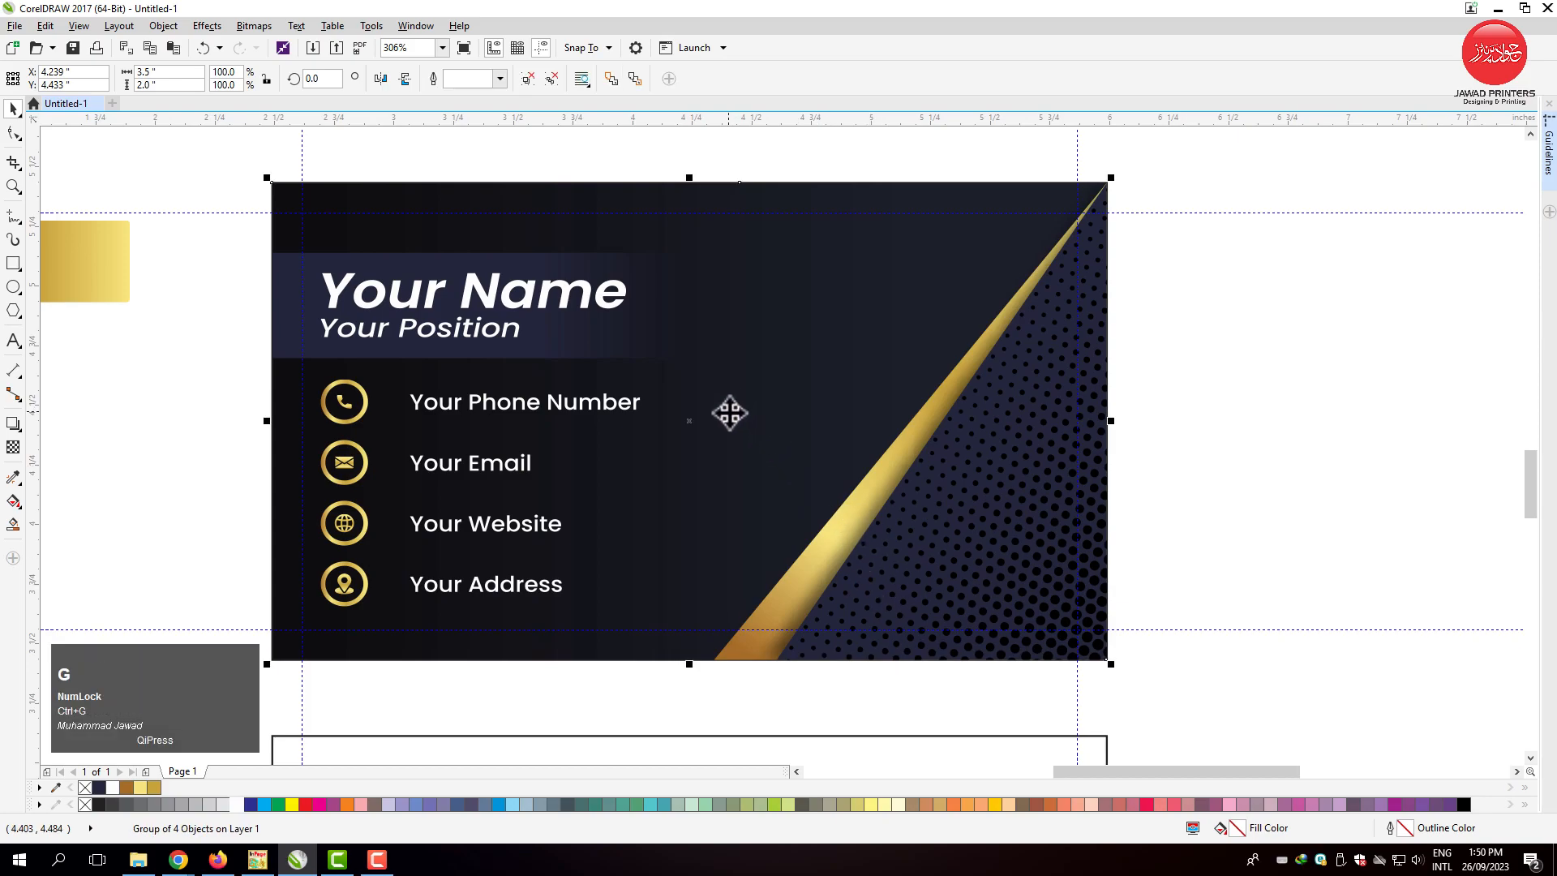
Copy the background group, paste a duplicate, and align it vertically centred on the empty lower card frame.
key(F4)
key(F2)
drag(695, 389, 1058, 722)
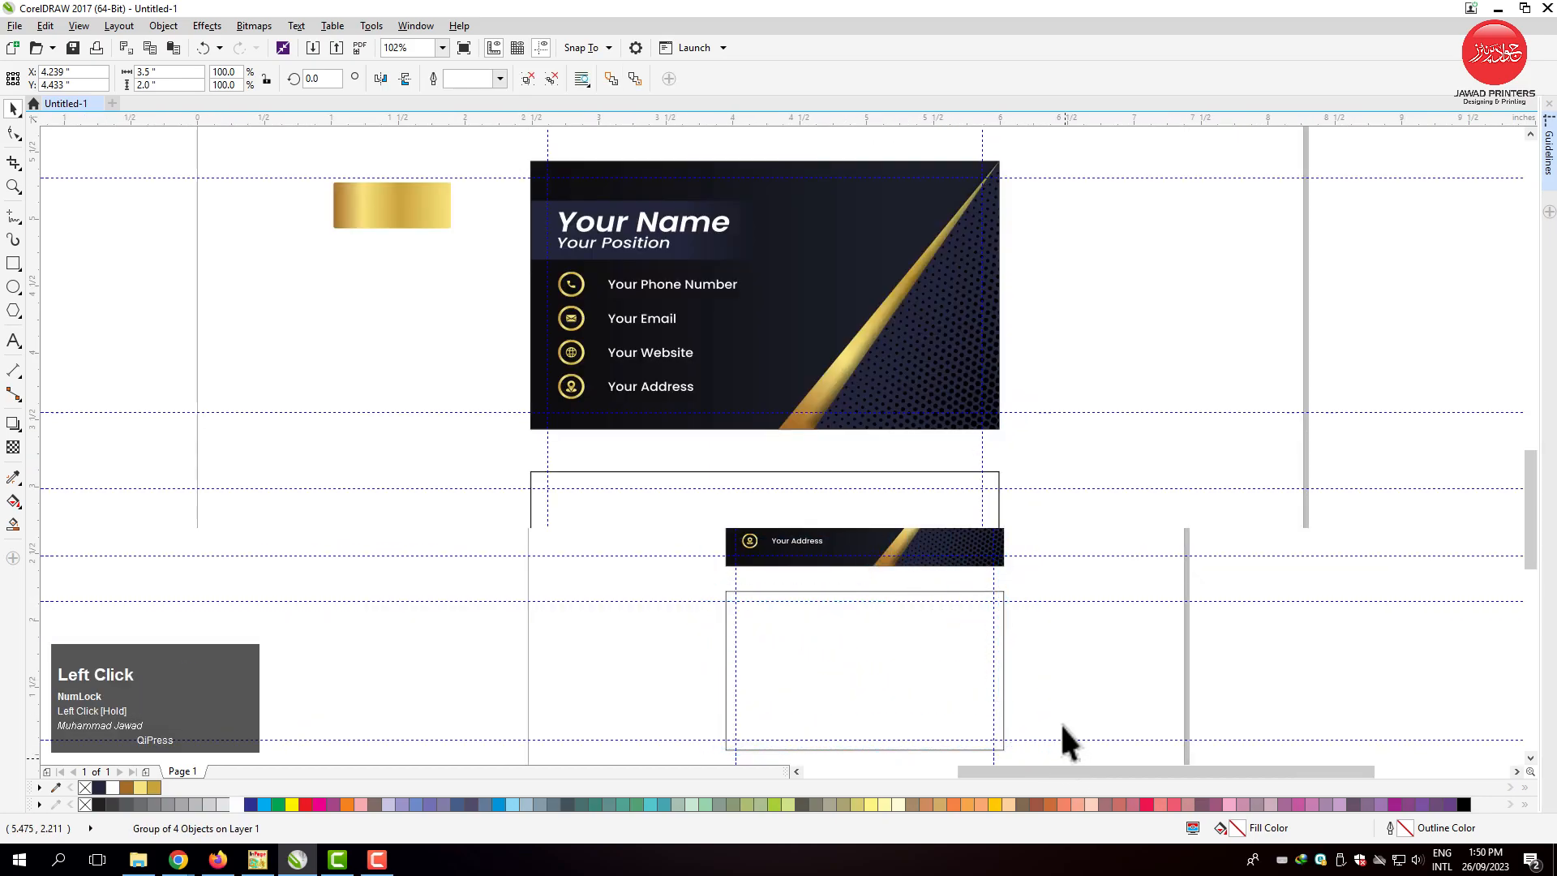
right_click(942, 363)
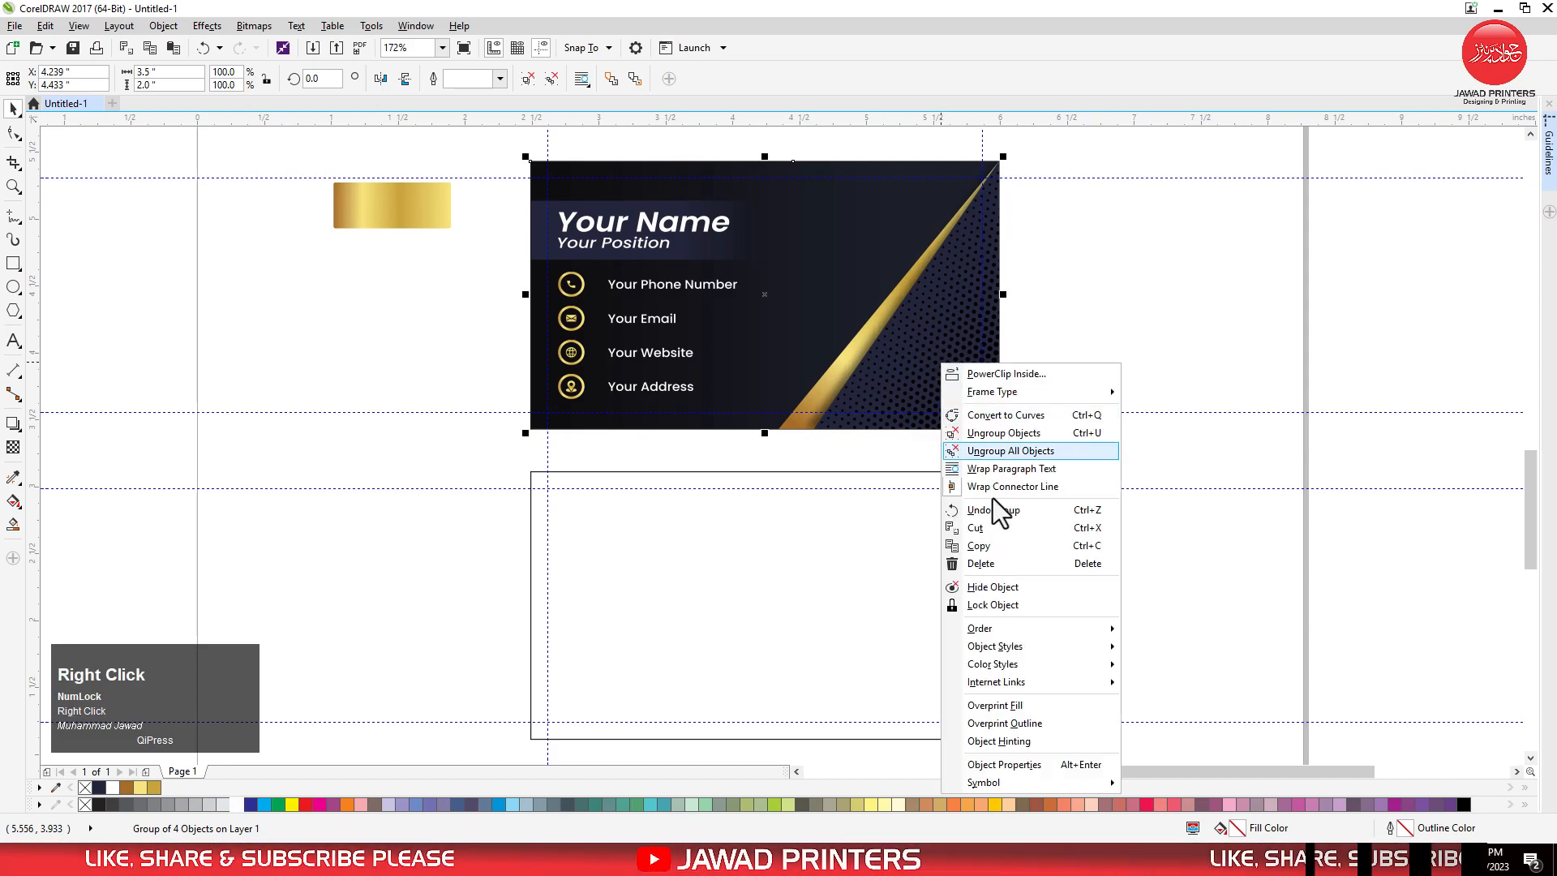
click(1017, 531)
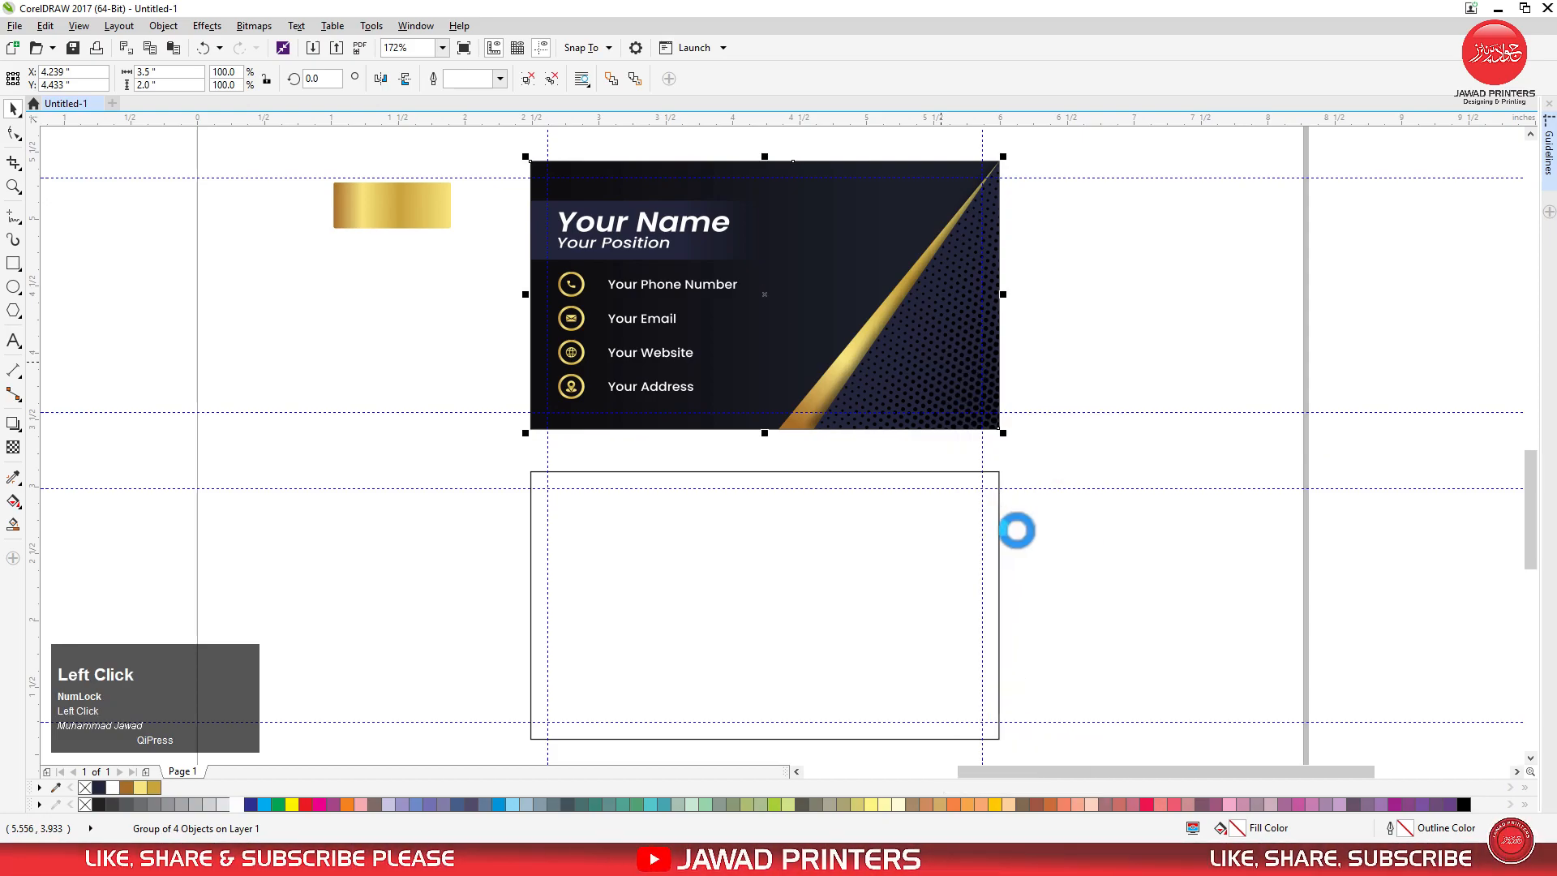
right_click(1067, 370)
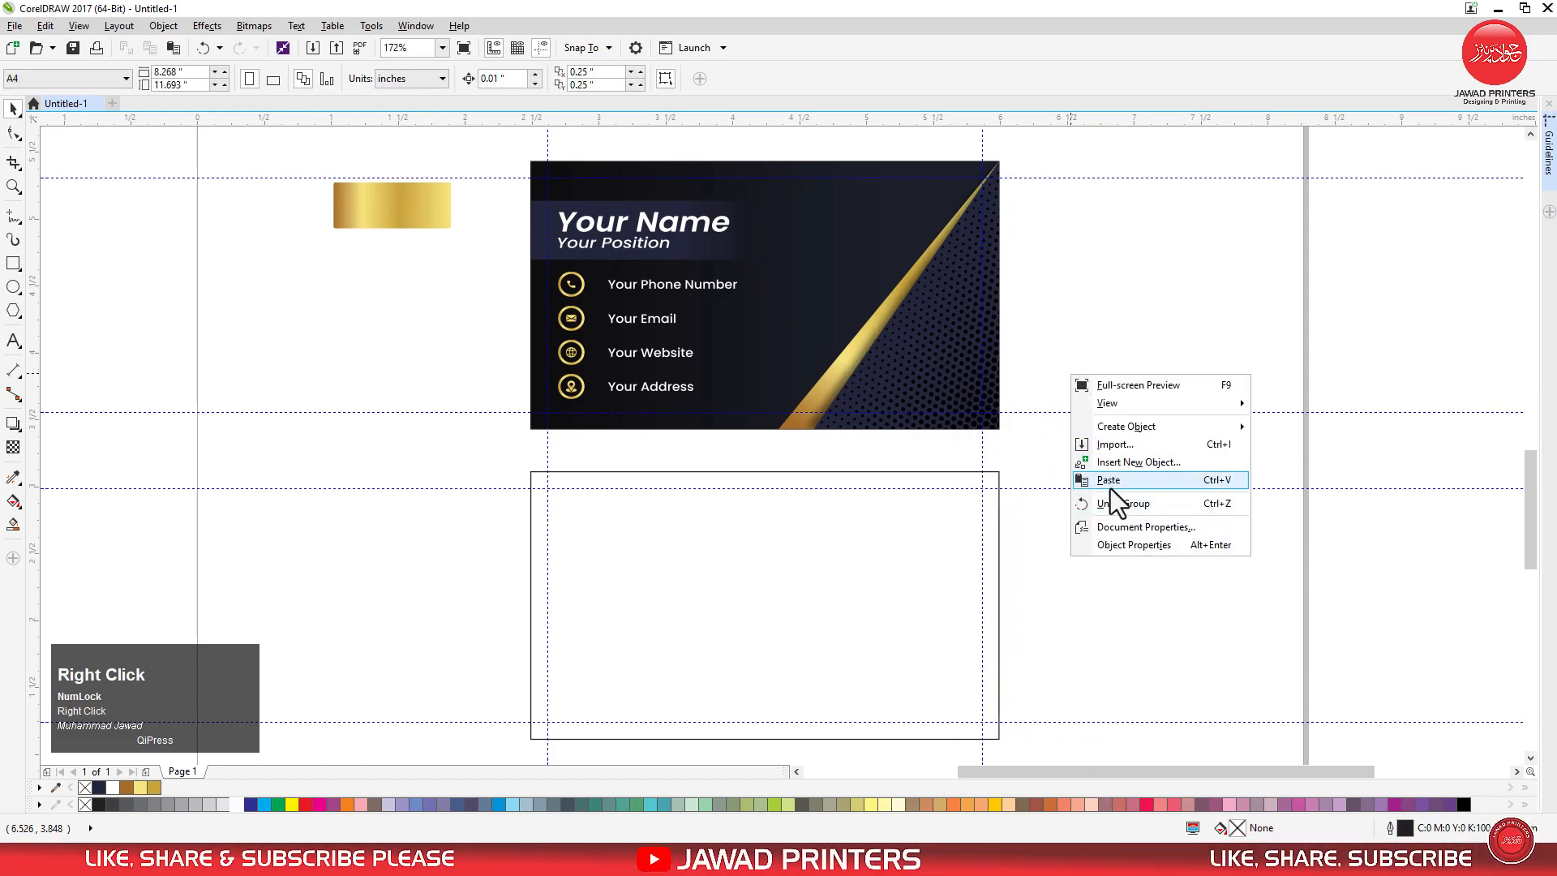
click(1108, 483)
shift+click(938, 592)
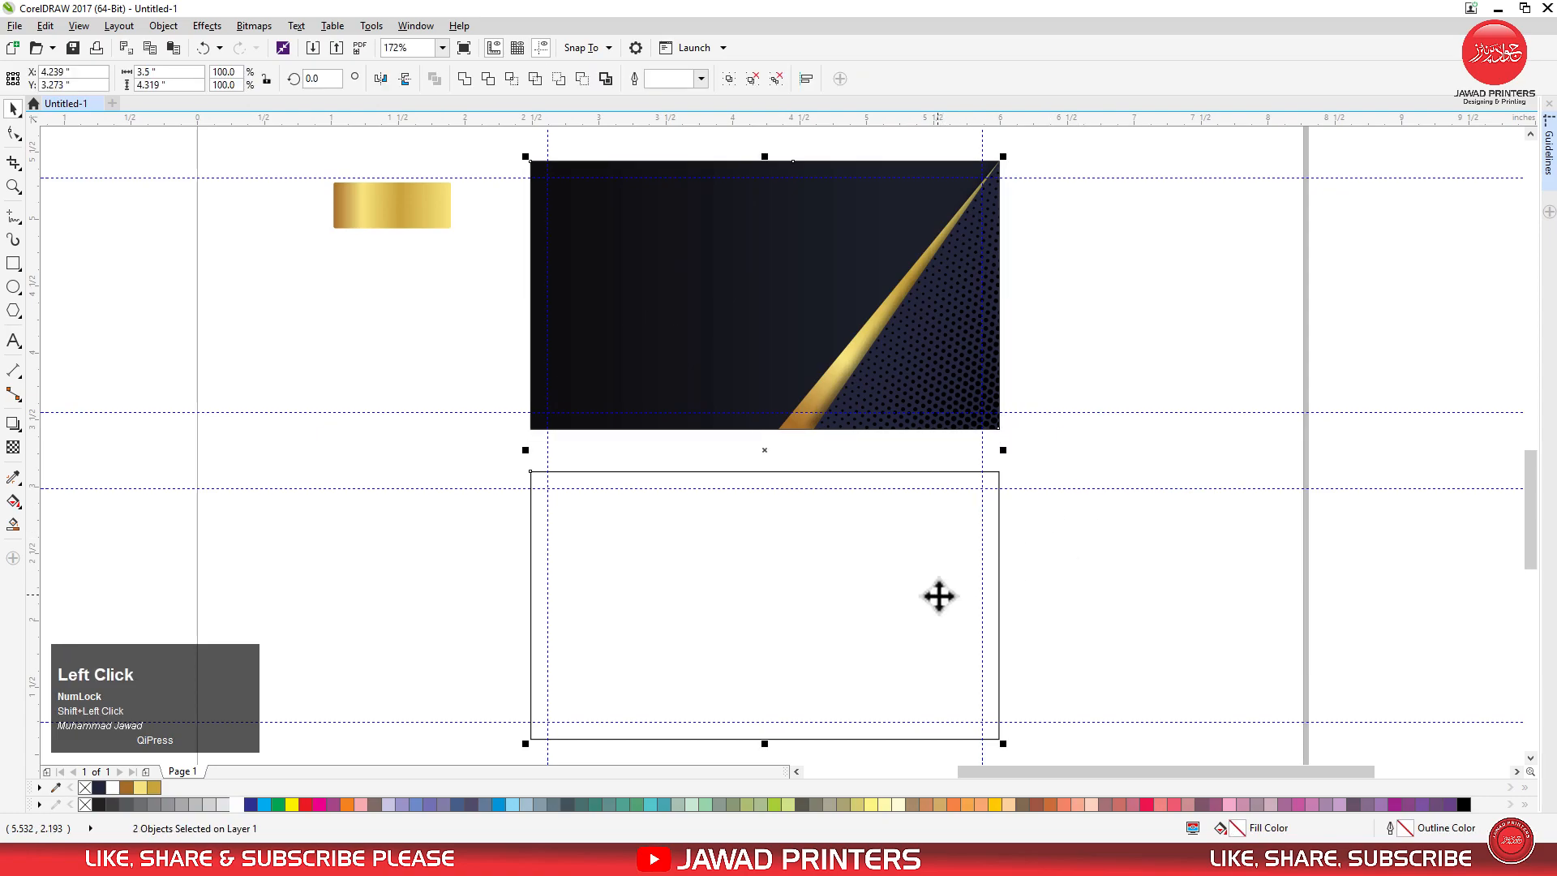
key(e)
click(1048, 582)
Mirror the lower card's background group both vertically and horizontally.
key(F2)
drag(520, 465, 1028, 747)
key(space)
click(838, 545)
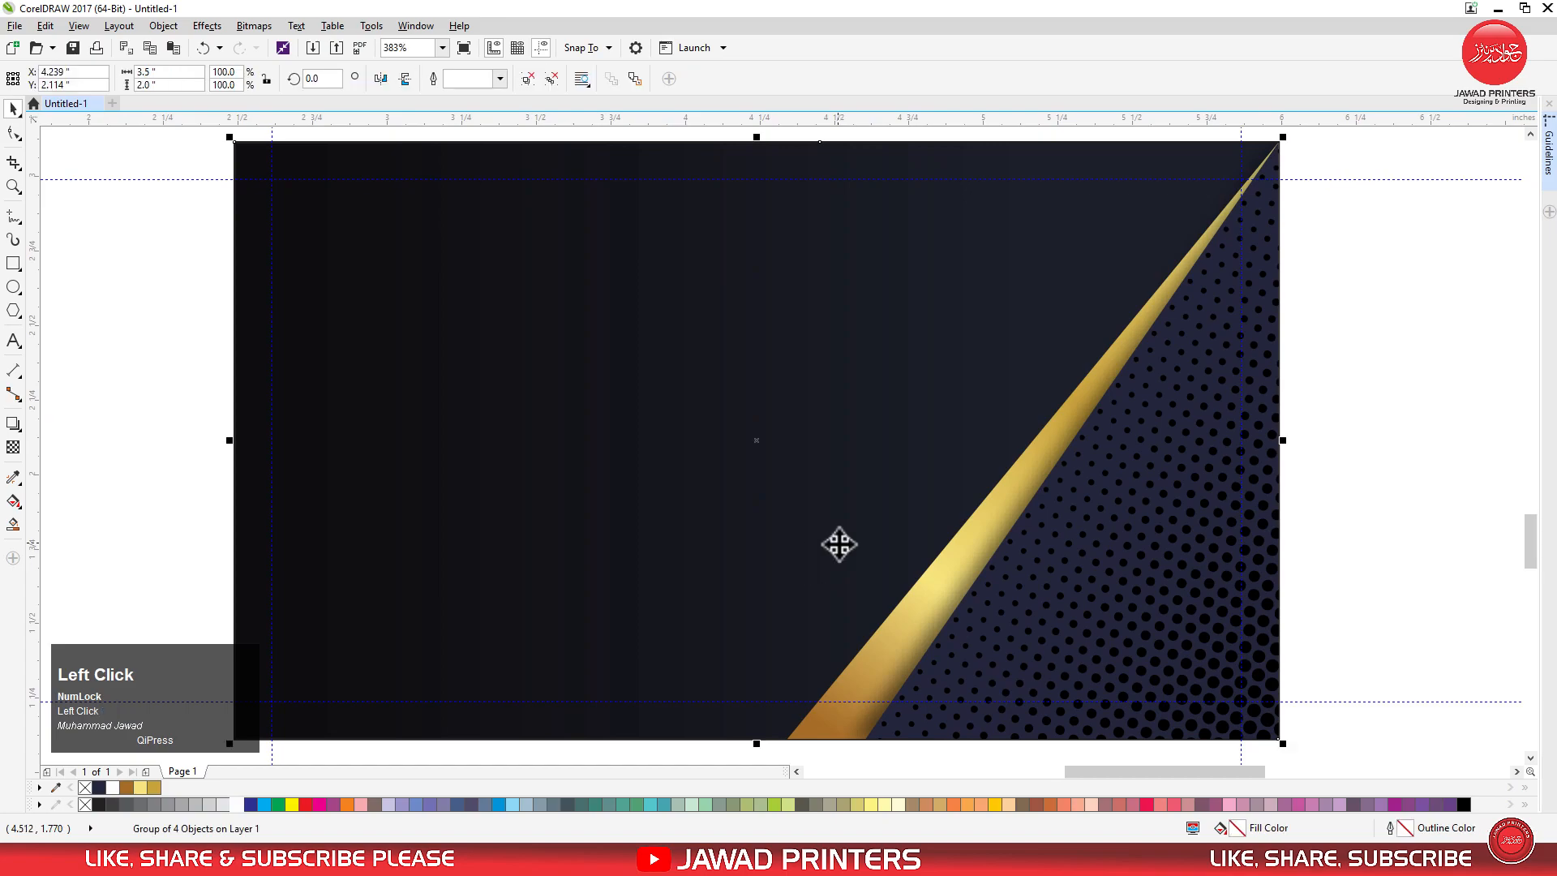
click(405, 79)
click(406, 79)
scroll(497, 288, down, 2)
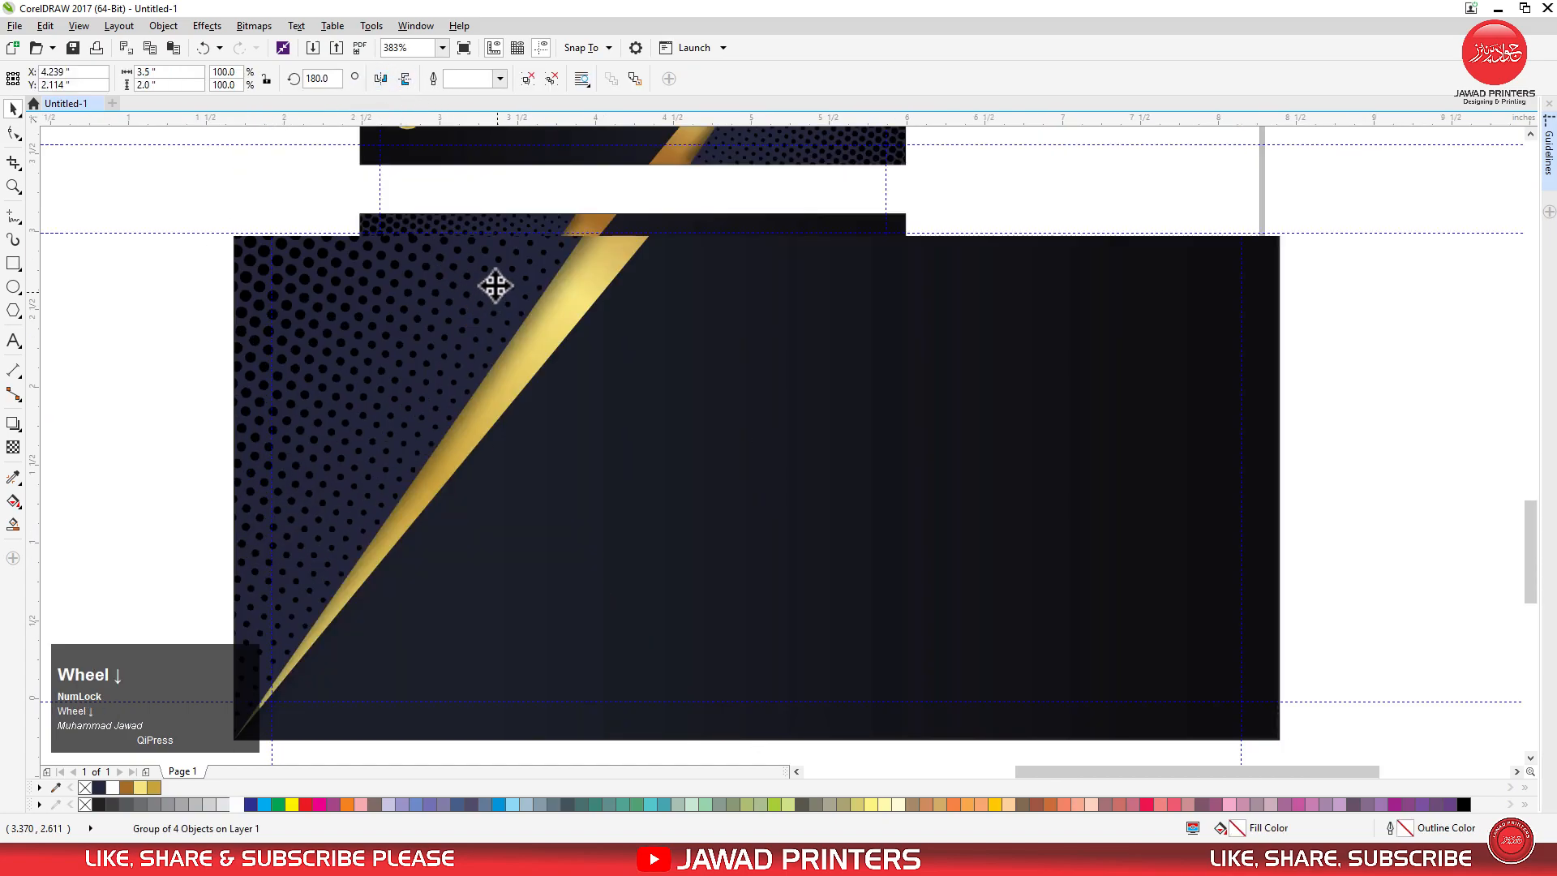
key(F2)
drag(339, 208, 793, 466)
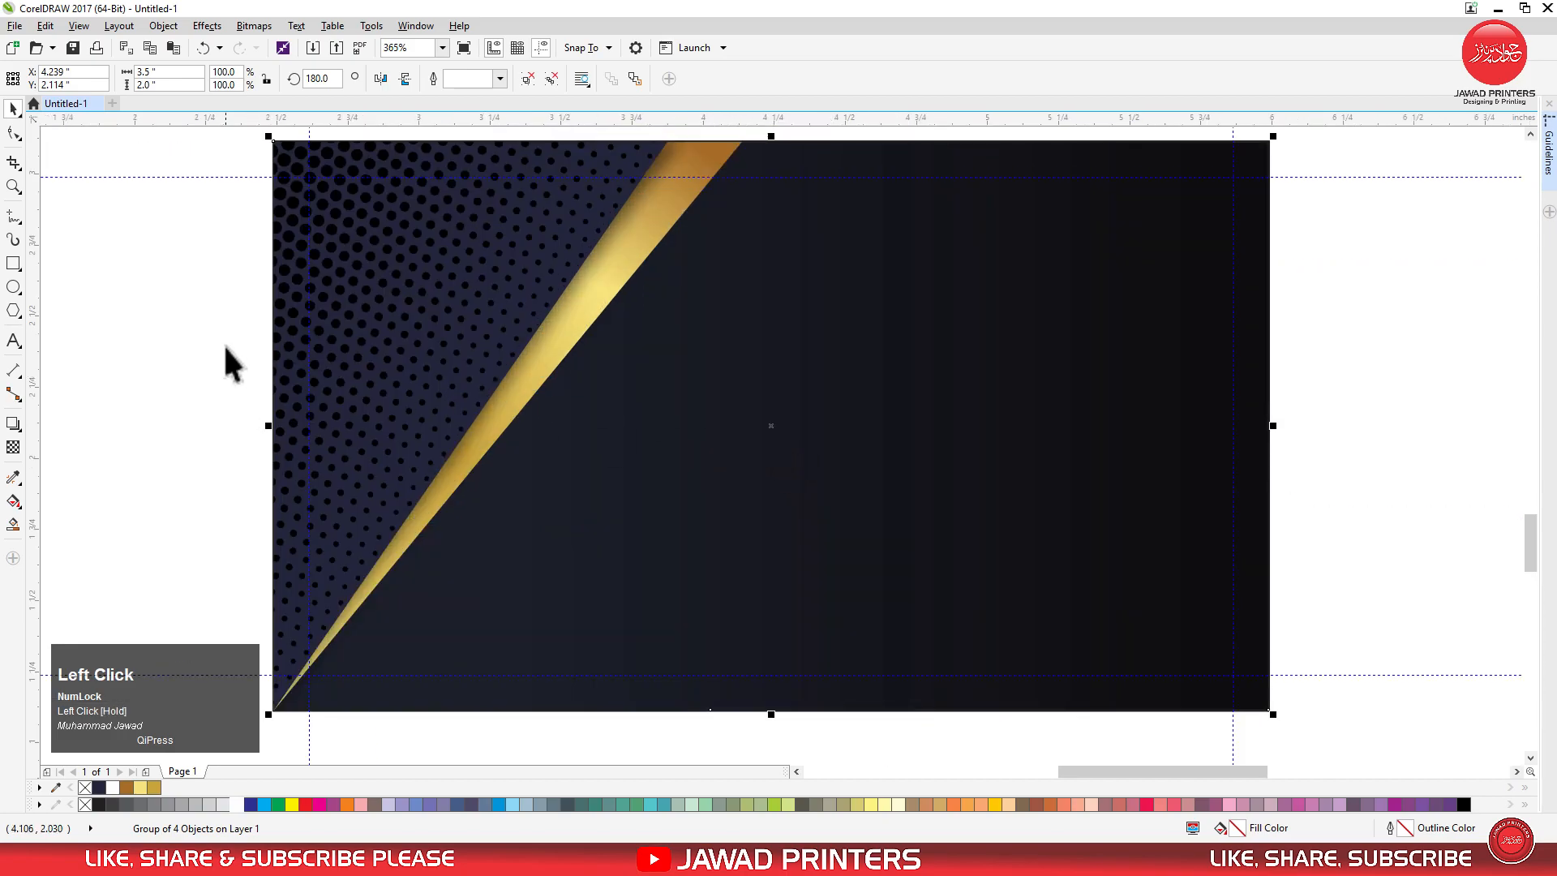
click(239, 274)
Stretch the dotted navy shape and gold stripe on the back card wider toward the right.
key(F3)
drag(233, 216, 681, 563)
drag(565, 400, 646, 400)
click(930, 438)
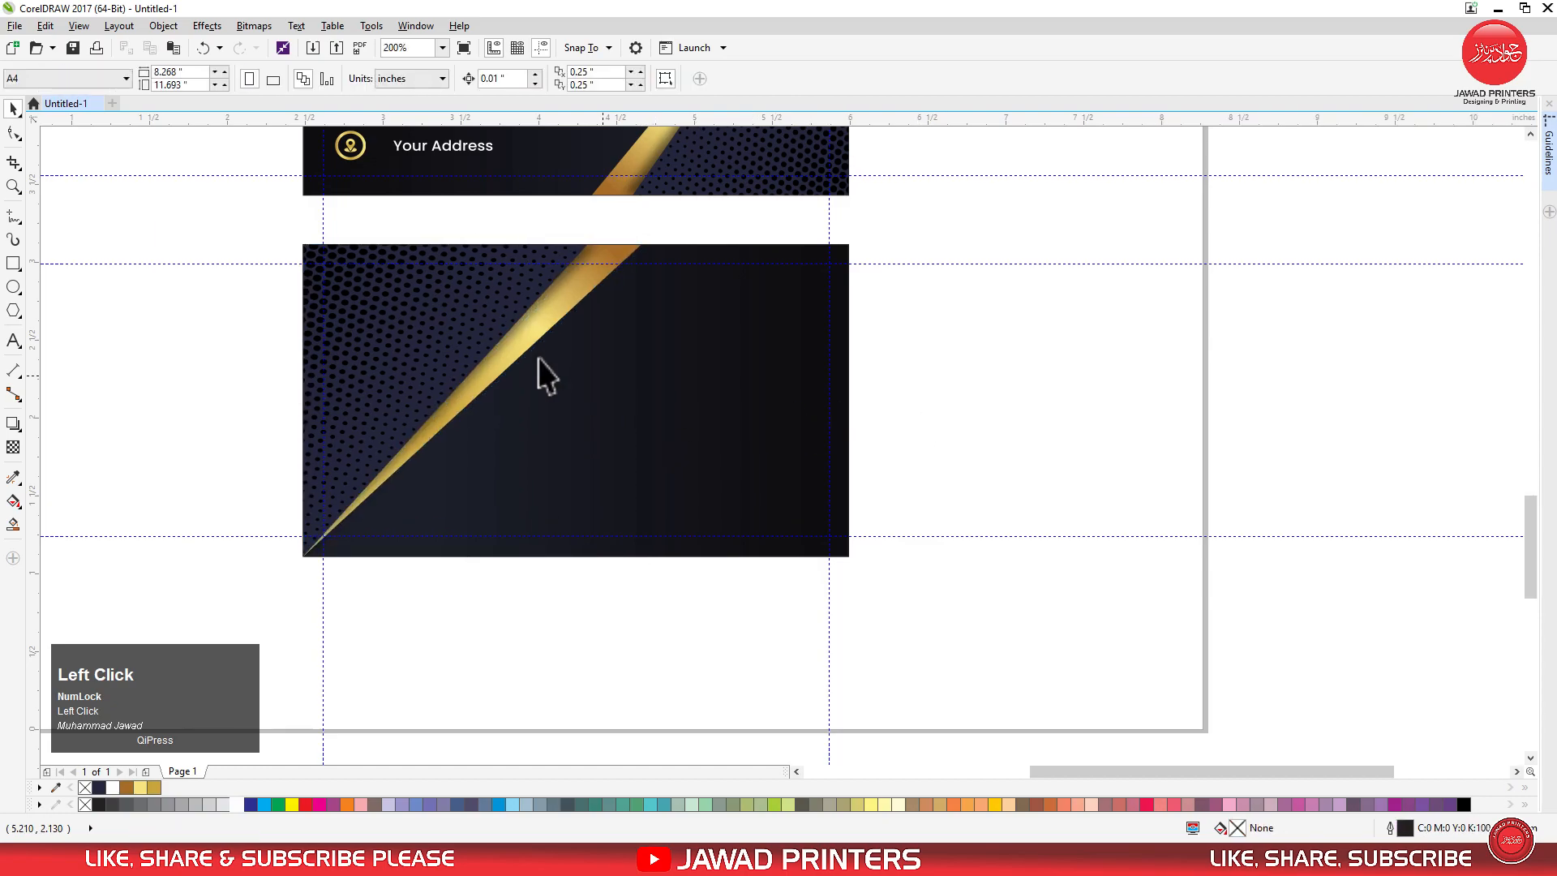
Draw a rectangle about 1.61 by 0.52 in at the back card's right edge and centre it vertically on the card.
drag(290, 240, 869, 568)
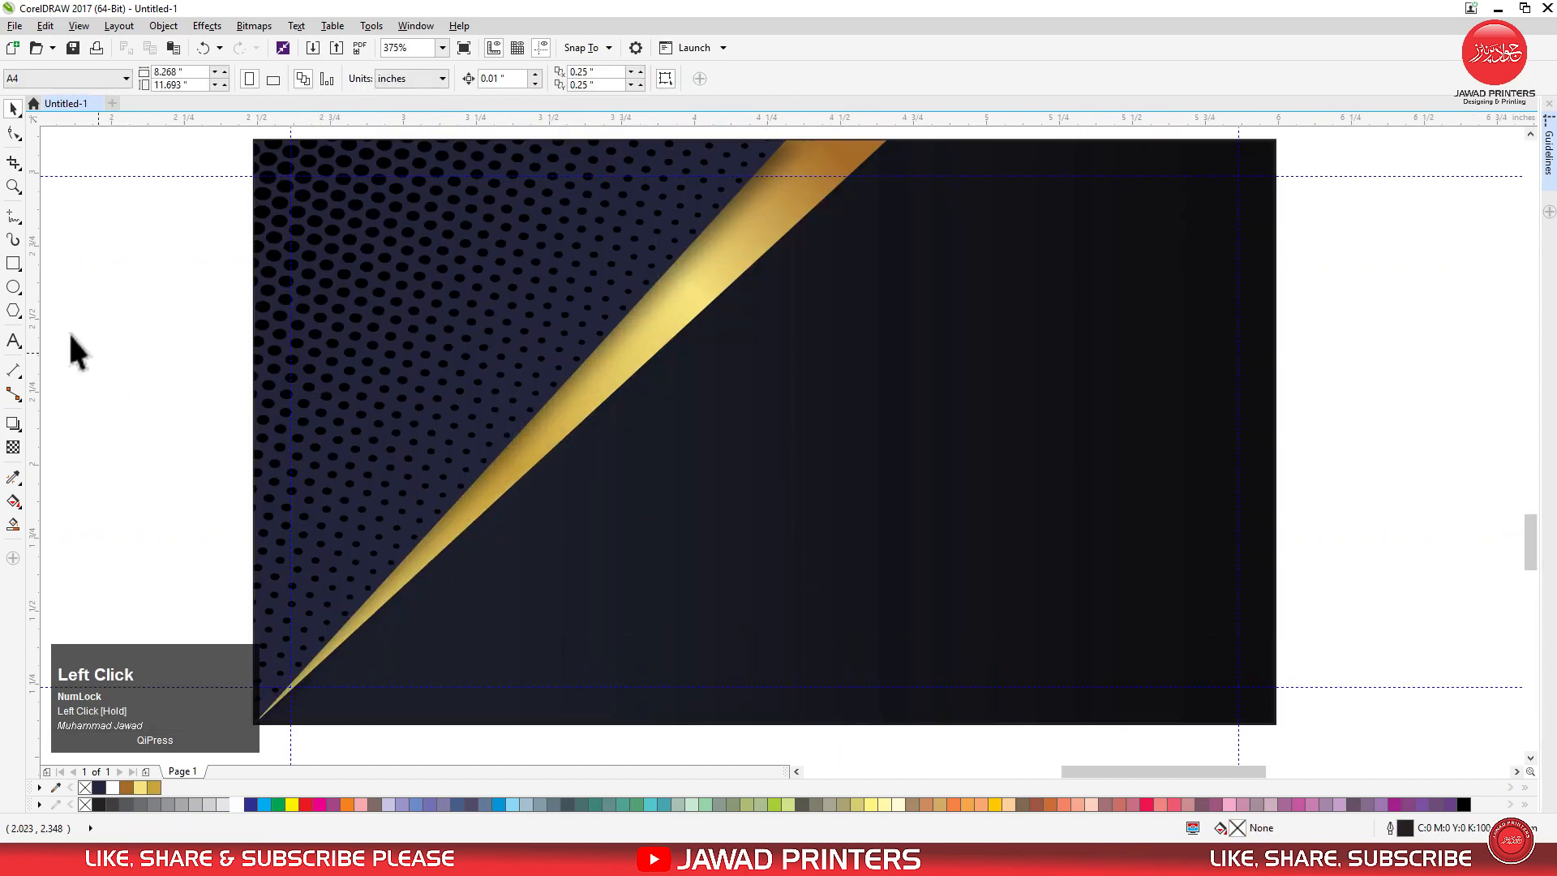
click(14, 266)
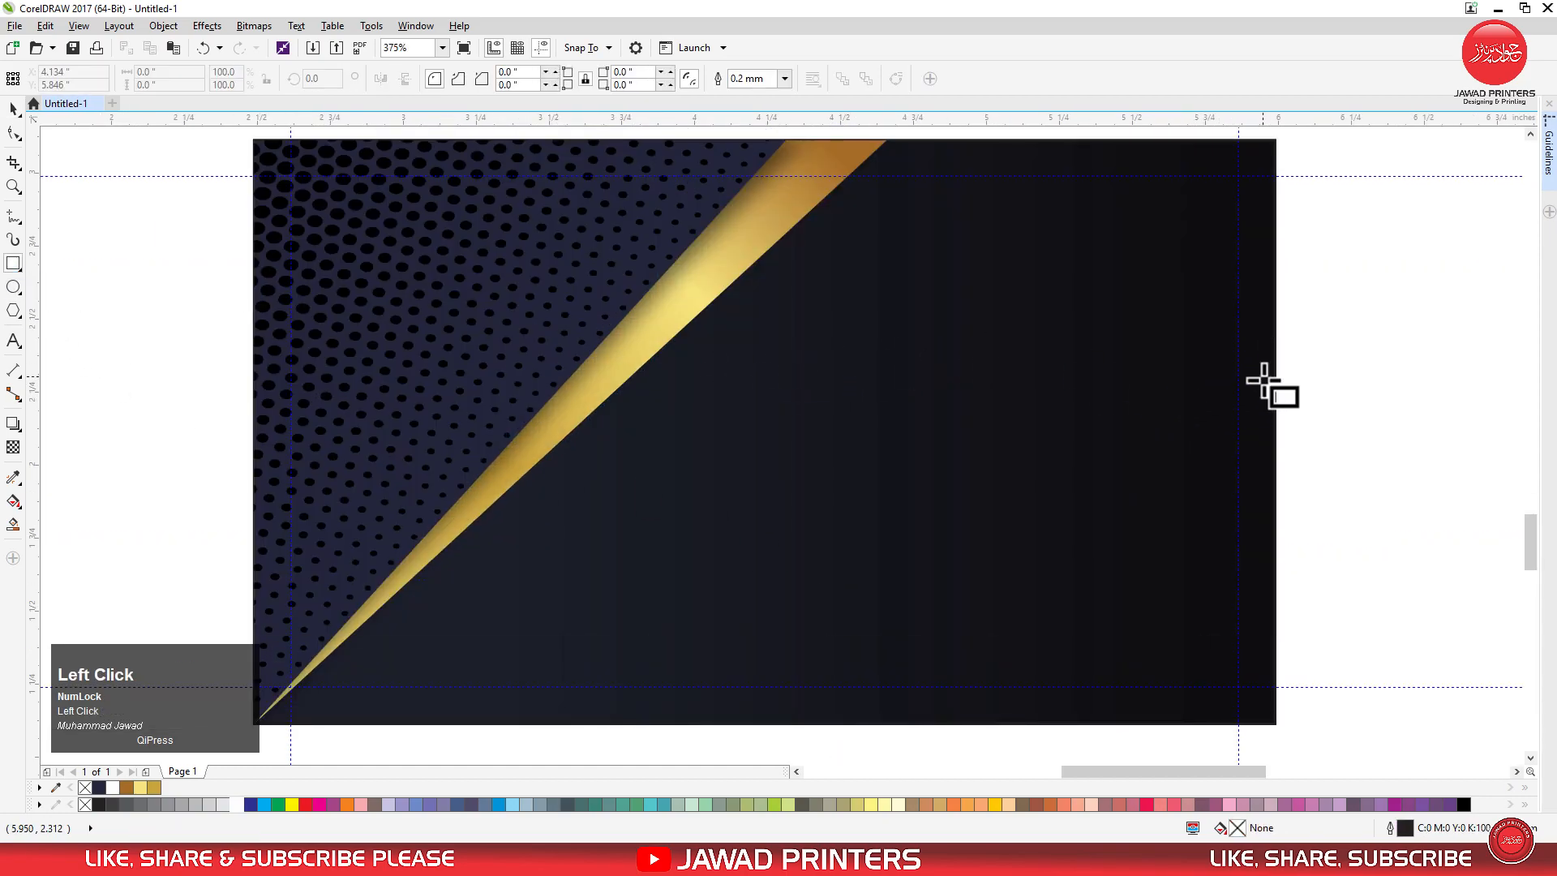
drag(1274, 382, 806, 535)
key(space)
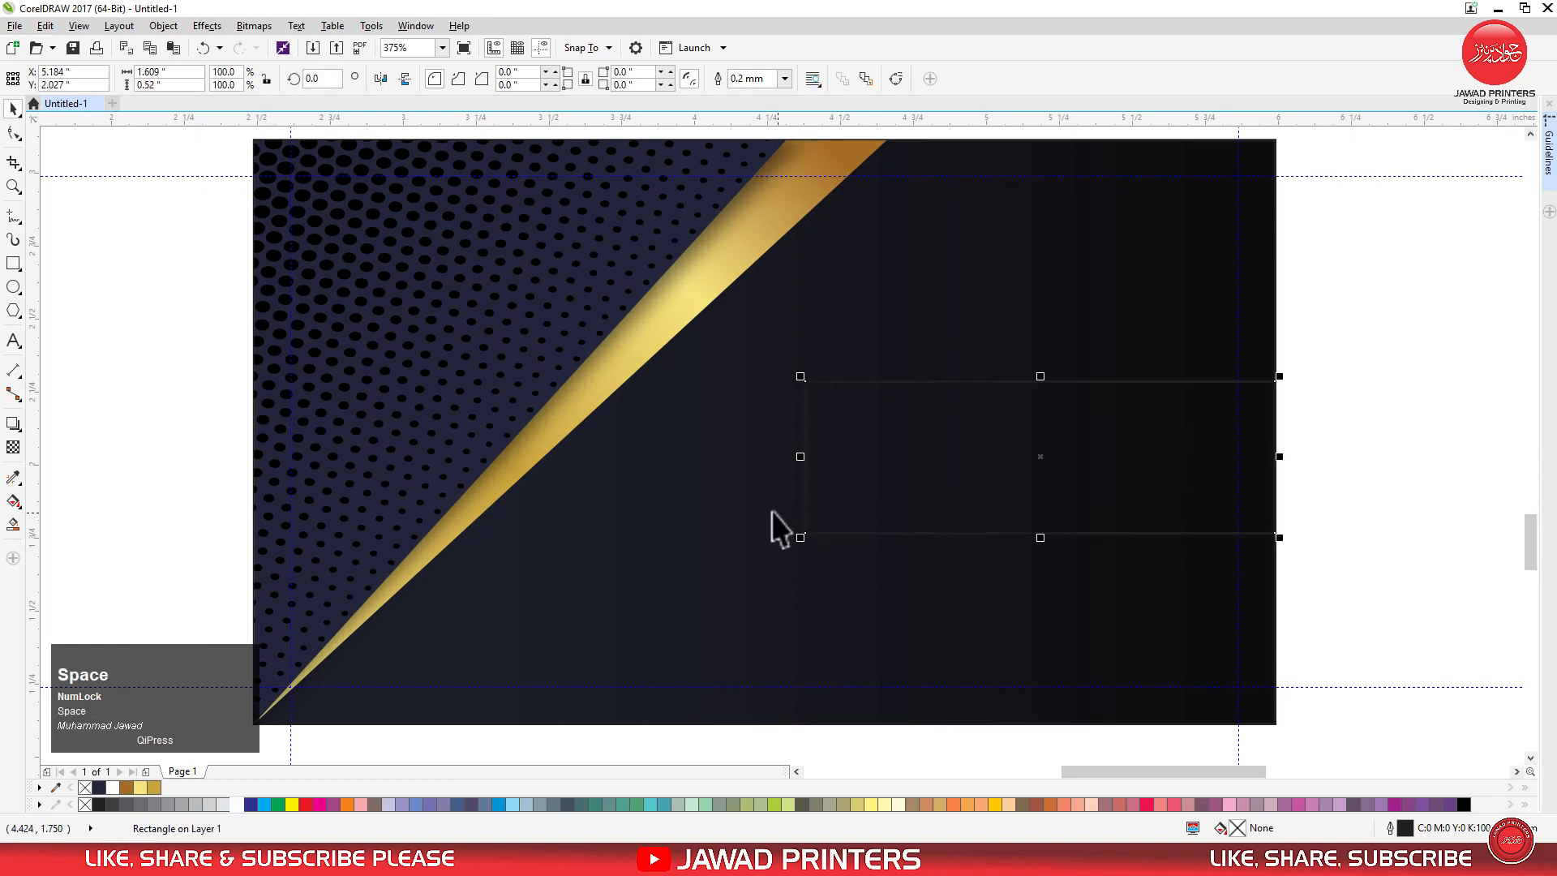
shift+click(751, 575)
key(e)
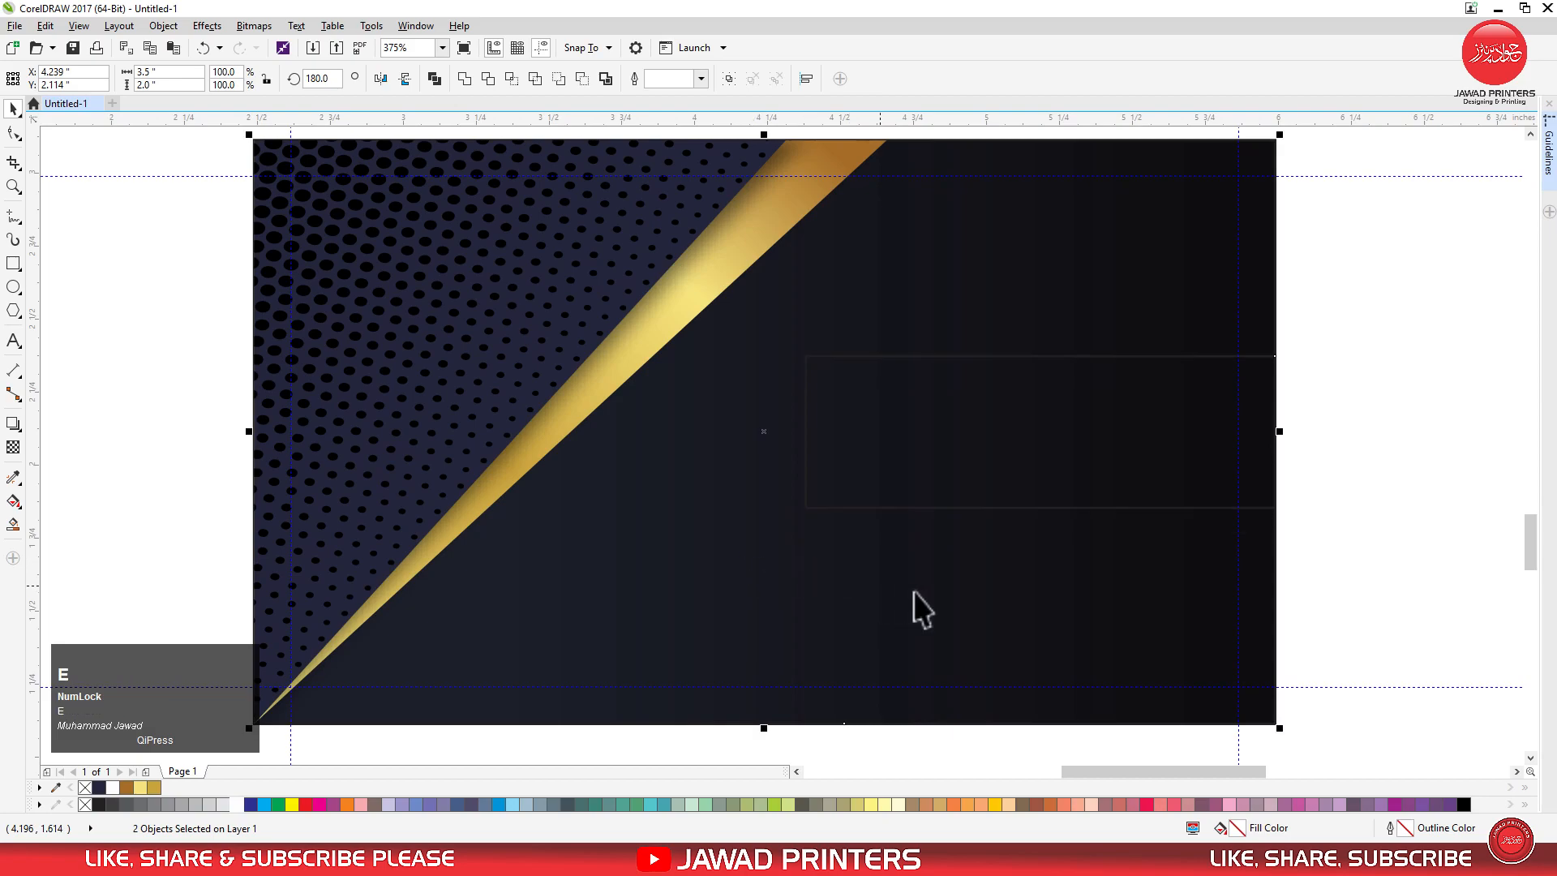
click(1315, 526)
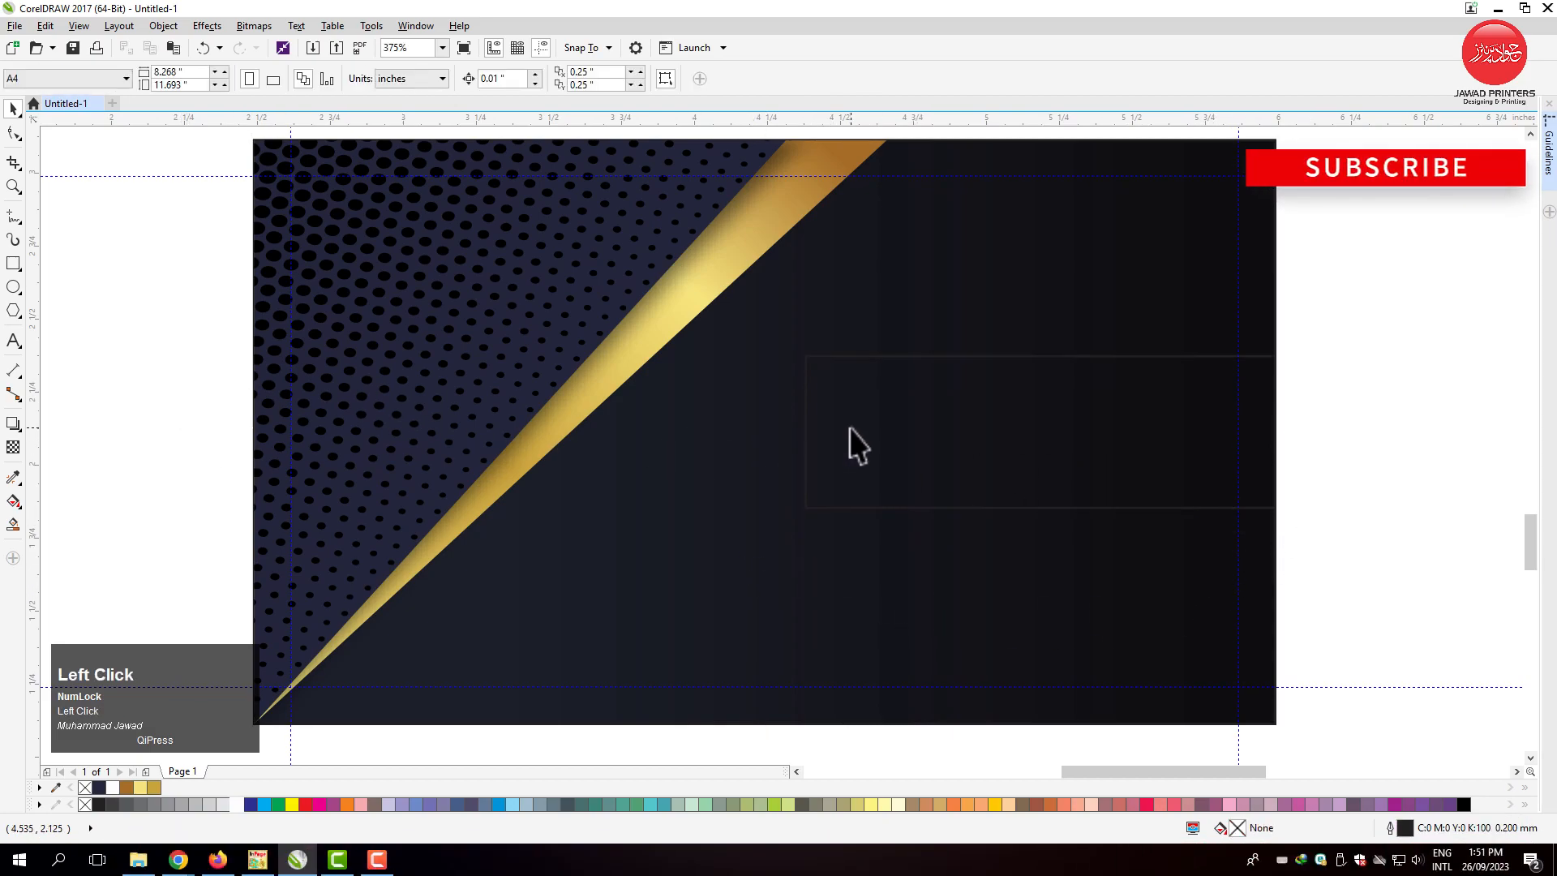
Move the navy colour swatch next to the back card's right edge.
key(F4)
drag(638, 431, 1028, 671)
key(F2)
drag(788, 585, 1168, 743)
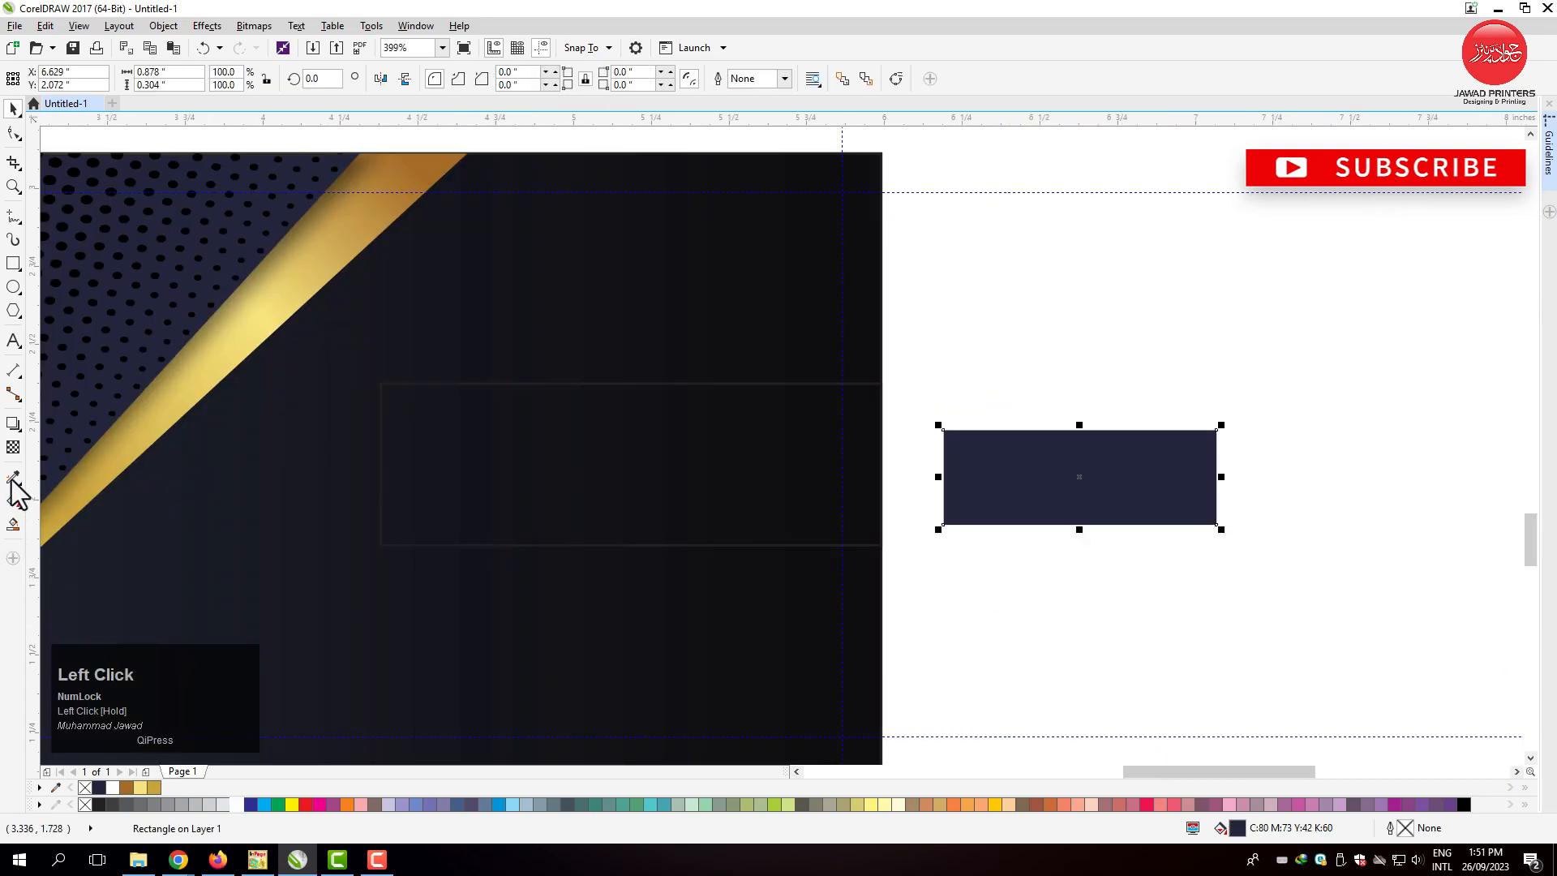
Fill the new rectangle with the navy sampled from the swatch and remove its outline.
drag(17, 496, 20, 488)
click(52, 478)
click(982, 478)
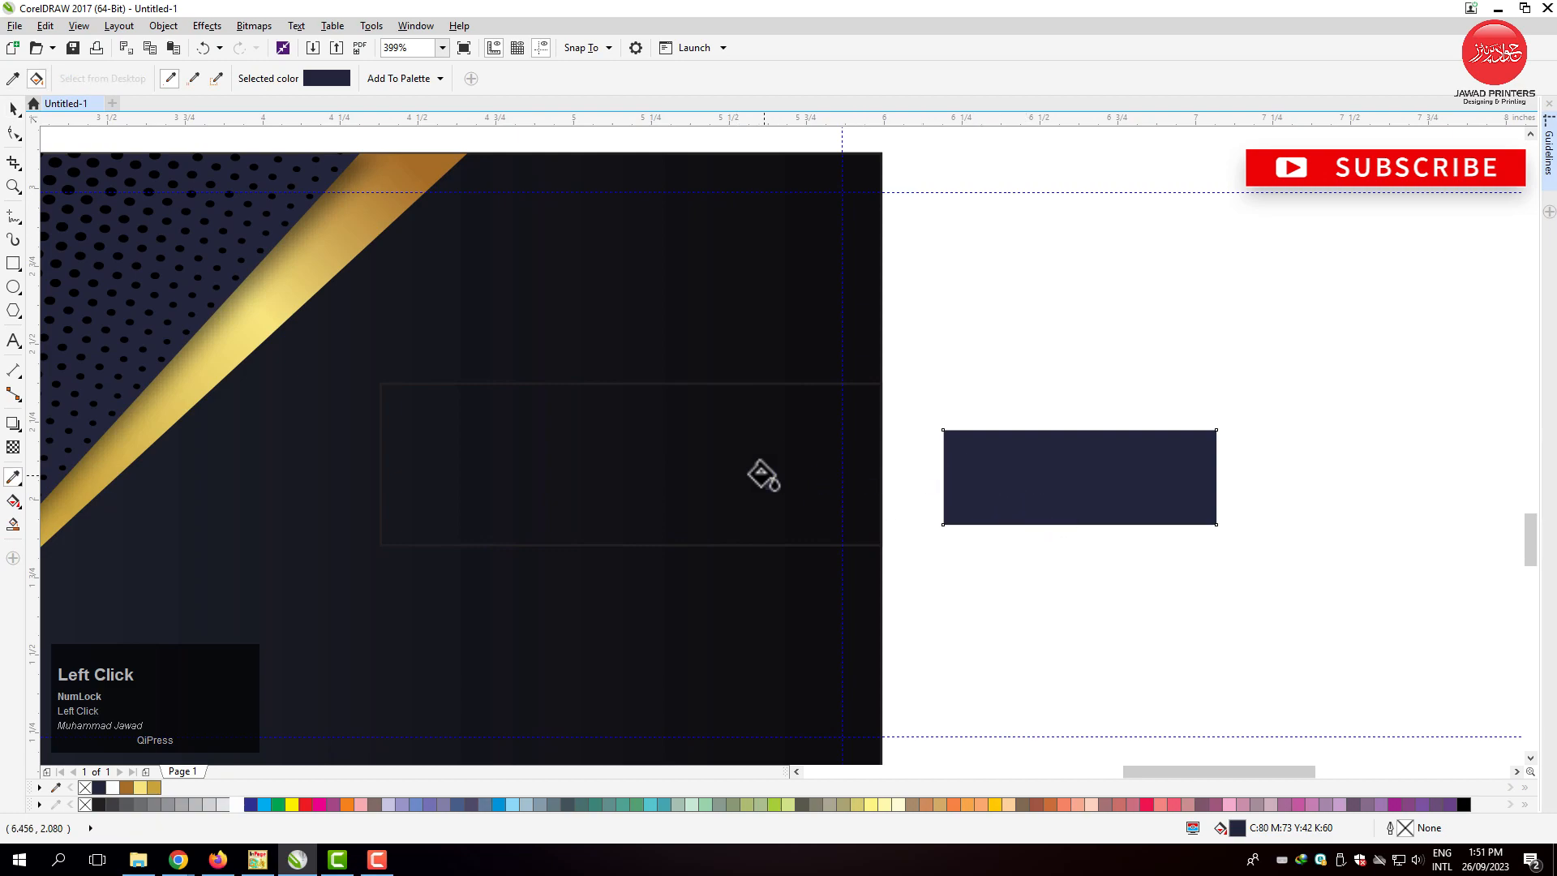
click(762, 474)
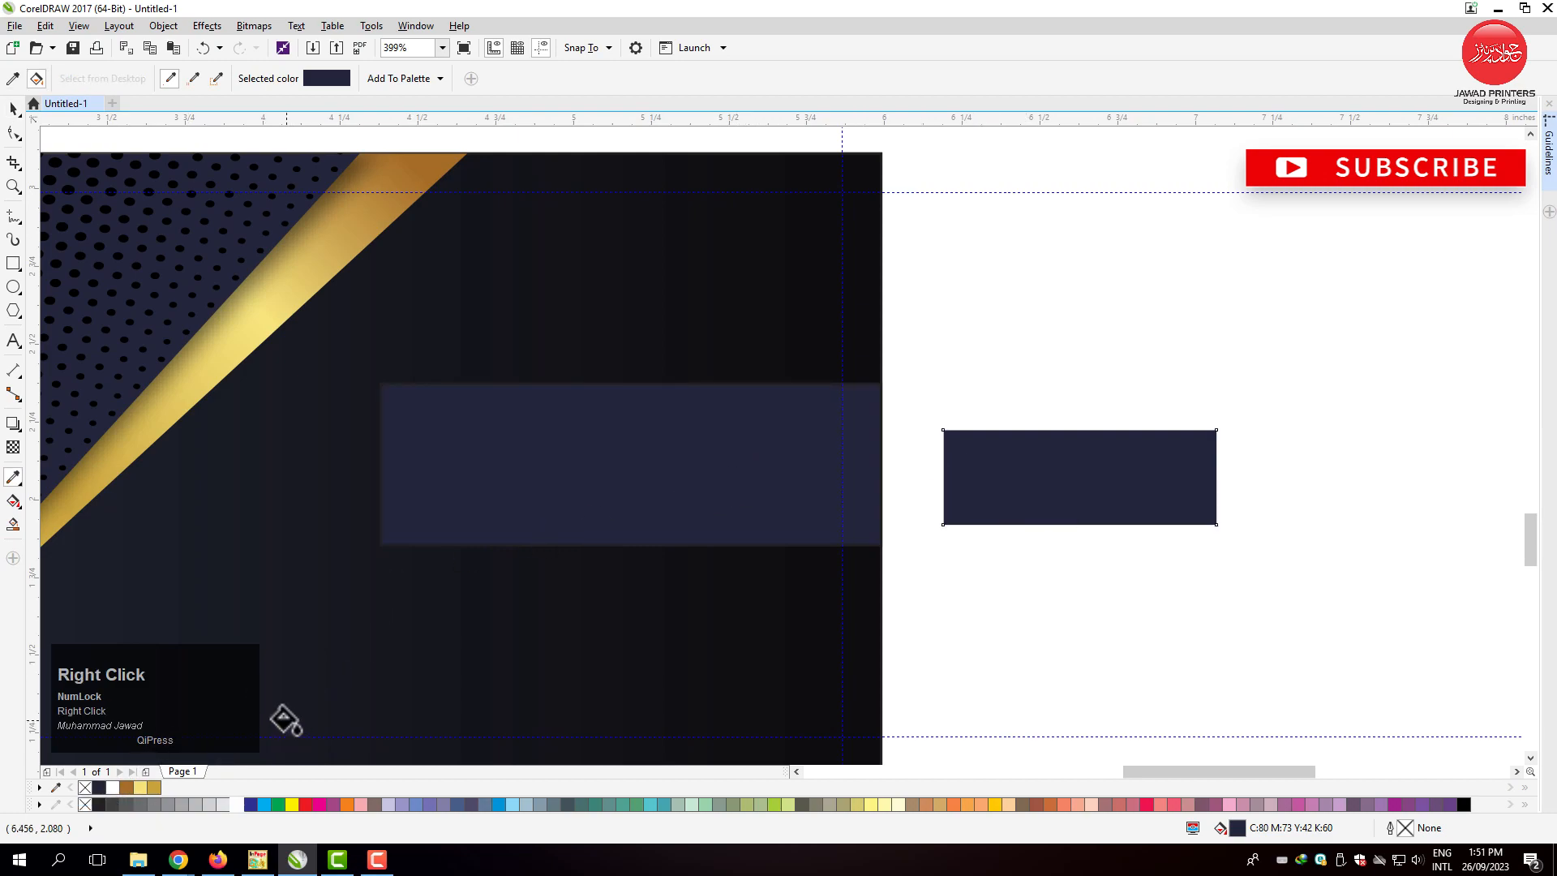
click(8, 110)
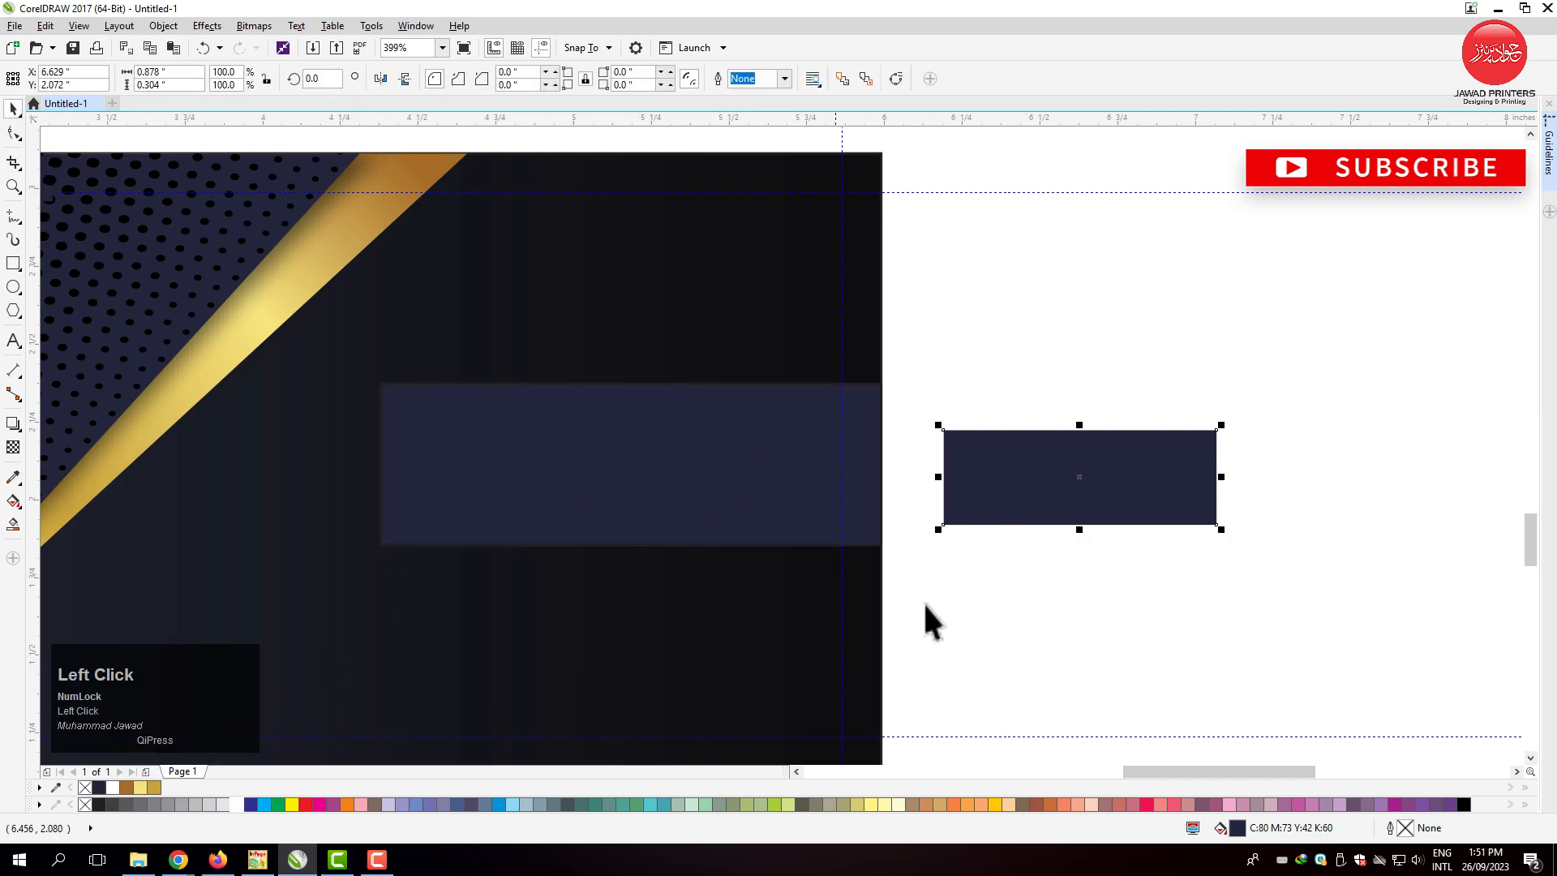
right_click(84, 791)
click(970, 625)
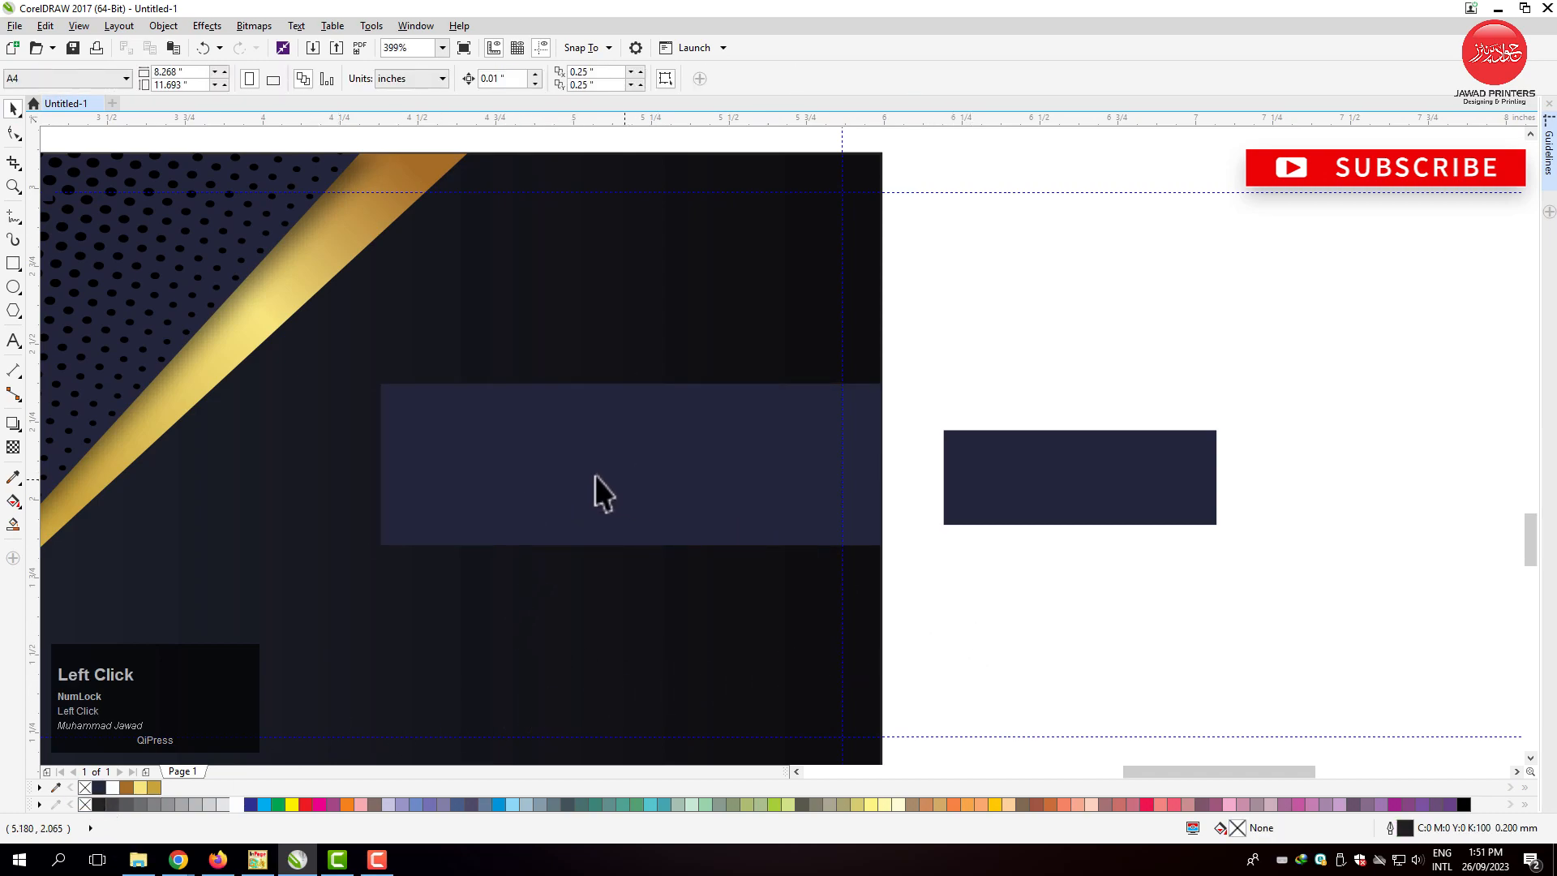
Fade out the navy bar's left end with a horizontal linear transparency.
click(484, 449)
click(12, 446)
drag(512, 484, 414, 504)
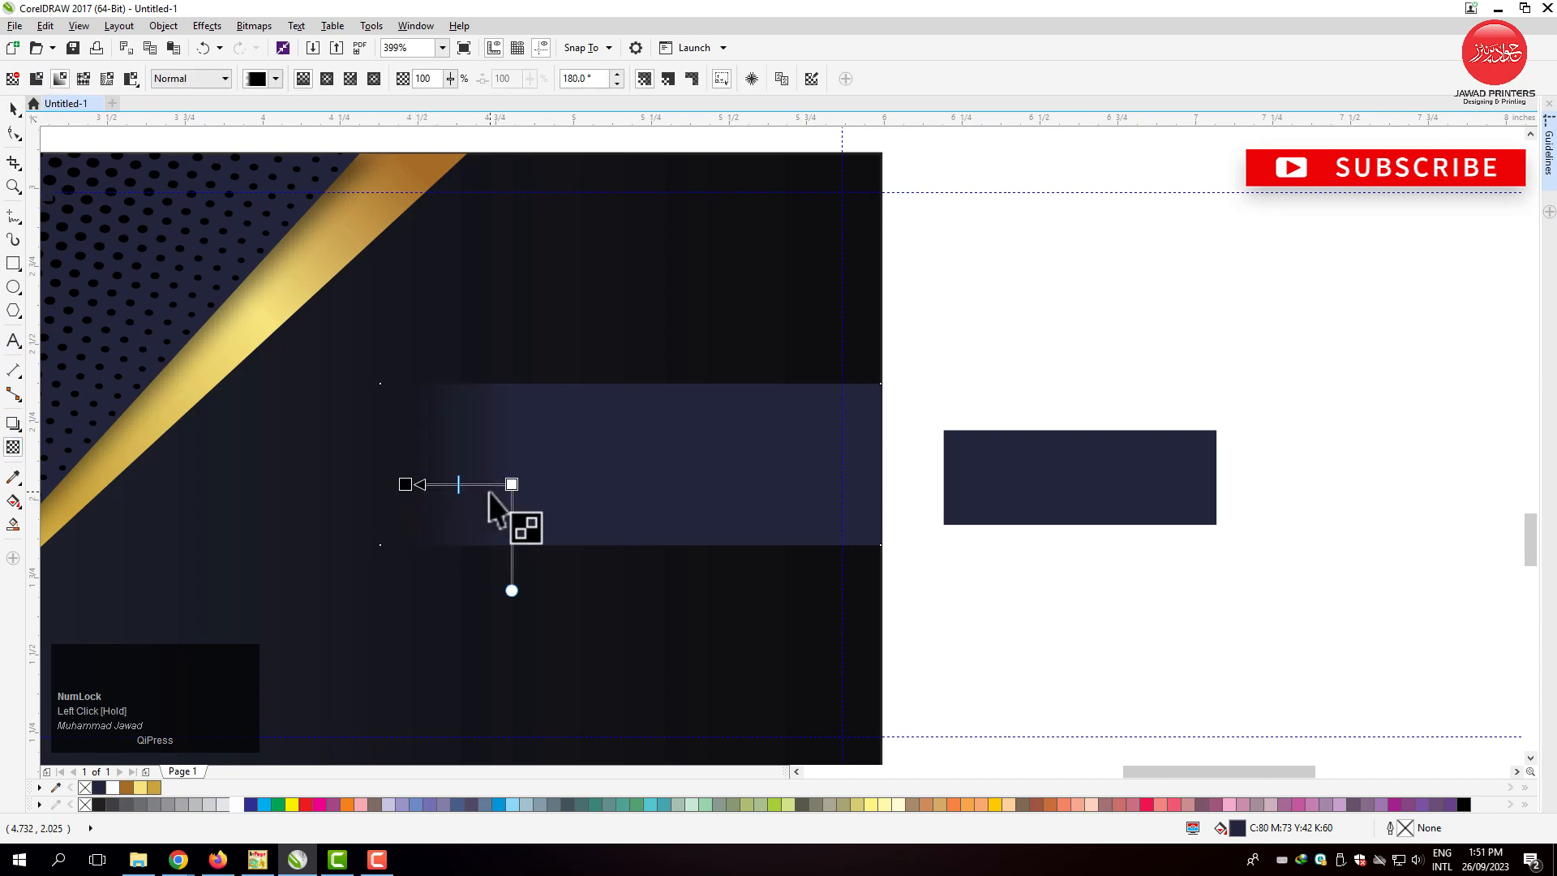
drag(512, 484, 535, 484)
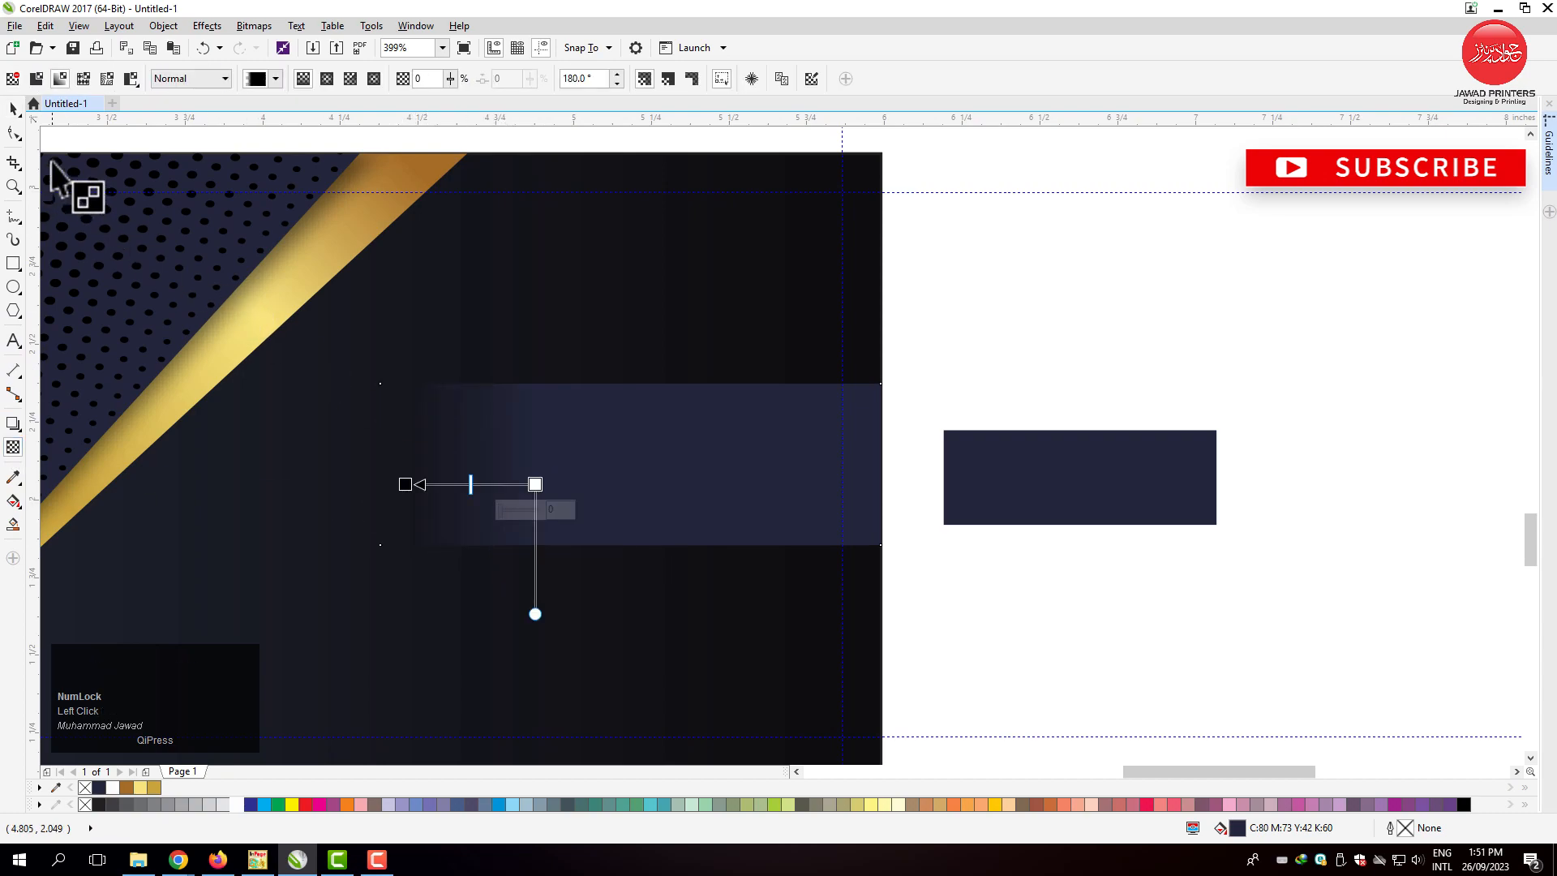
click(13, 108)
Enlarge the faded bar to about 1.77 by 0.57 in and centre it vertically on the back card again.
drag(374, 551, 324, 561)
shift+click(482, 631)
key(e)
Place the company logo beside the back card and delete the colour swatches.
click(1010, 513)
key(F4)
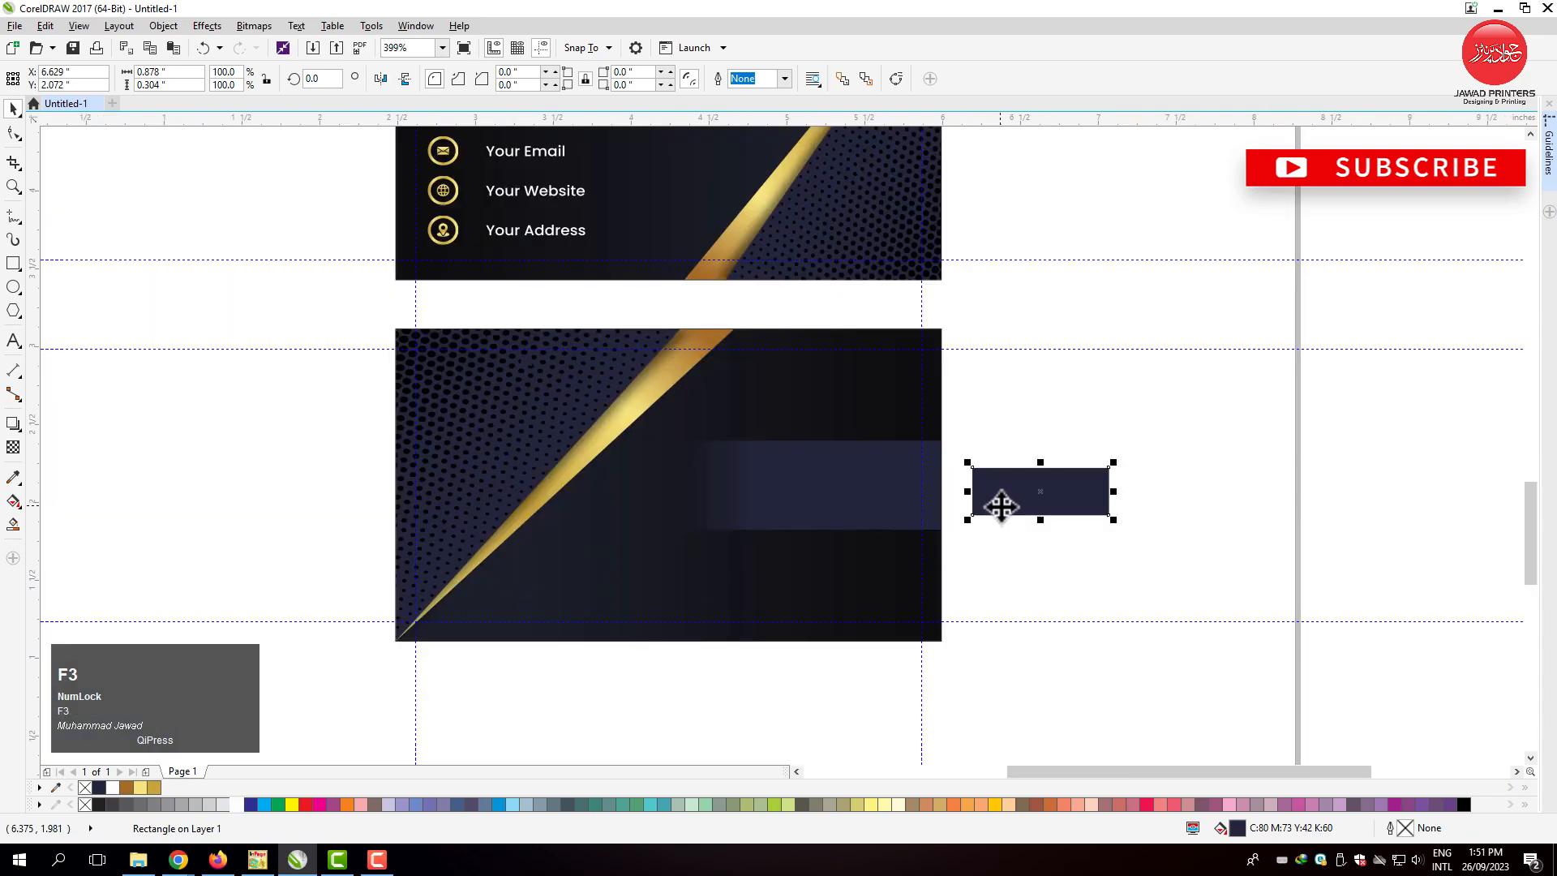
drag(771, 227, 559, 302)
drag(503, 216, 663, 475)
key(Delete)
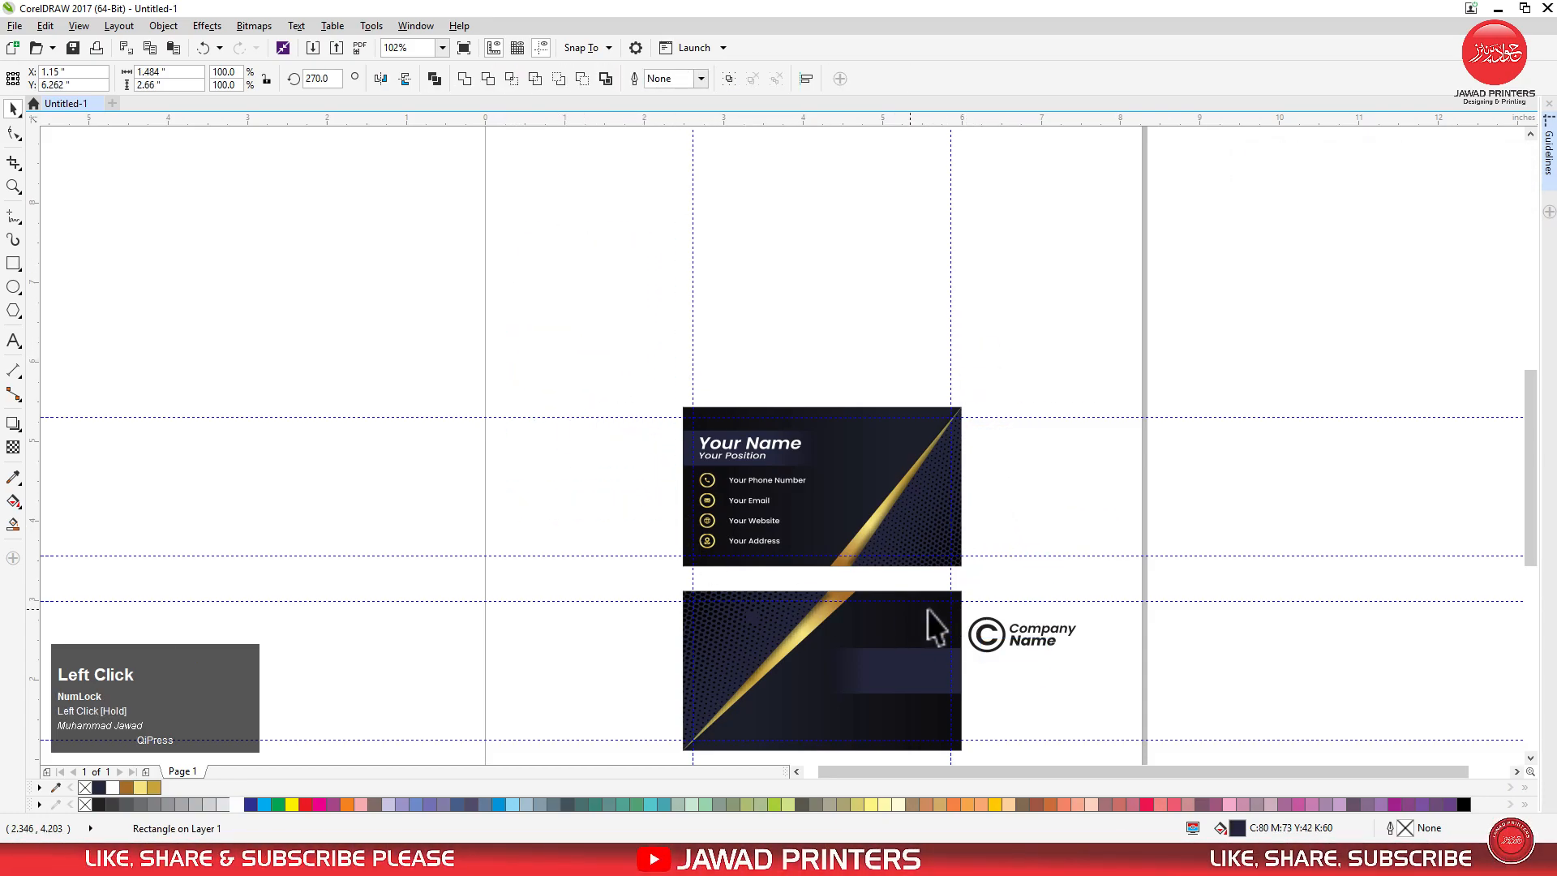
Undo the swatch deletion and move the gold swatch beside the back card, below the logo.
key(F2)
key(ctrl+z)
click(596, 470)
drag(775, 539, 993, 712)
Bring the company logo to the front and move it onto the back card's faded navy bar.
key(F2)
drag(800, 580, 1115, 755)
click(1042, 371)
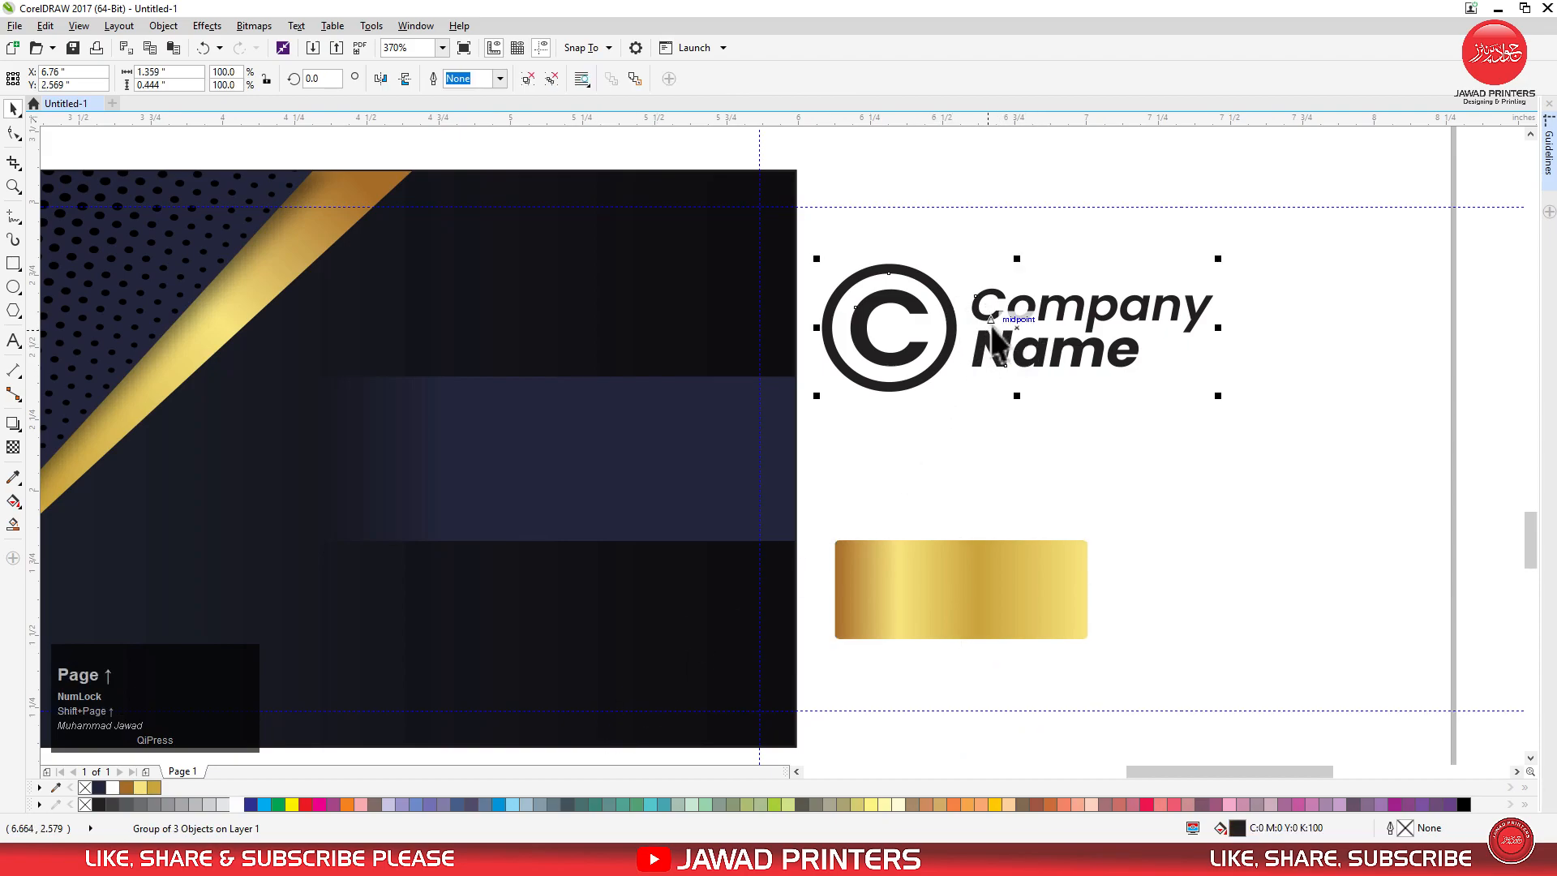
drag(998, 315, 541, 459)
key(F2)
drag(243, 354, 1203, 679)
Centre the company logo vertically on the back card's faded navy bar.
click(995, 447)
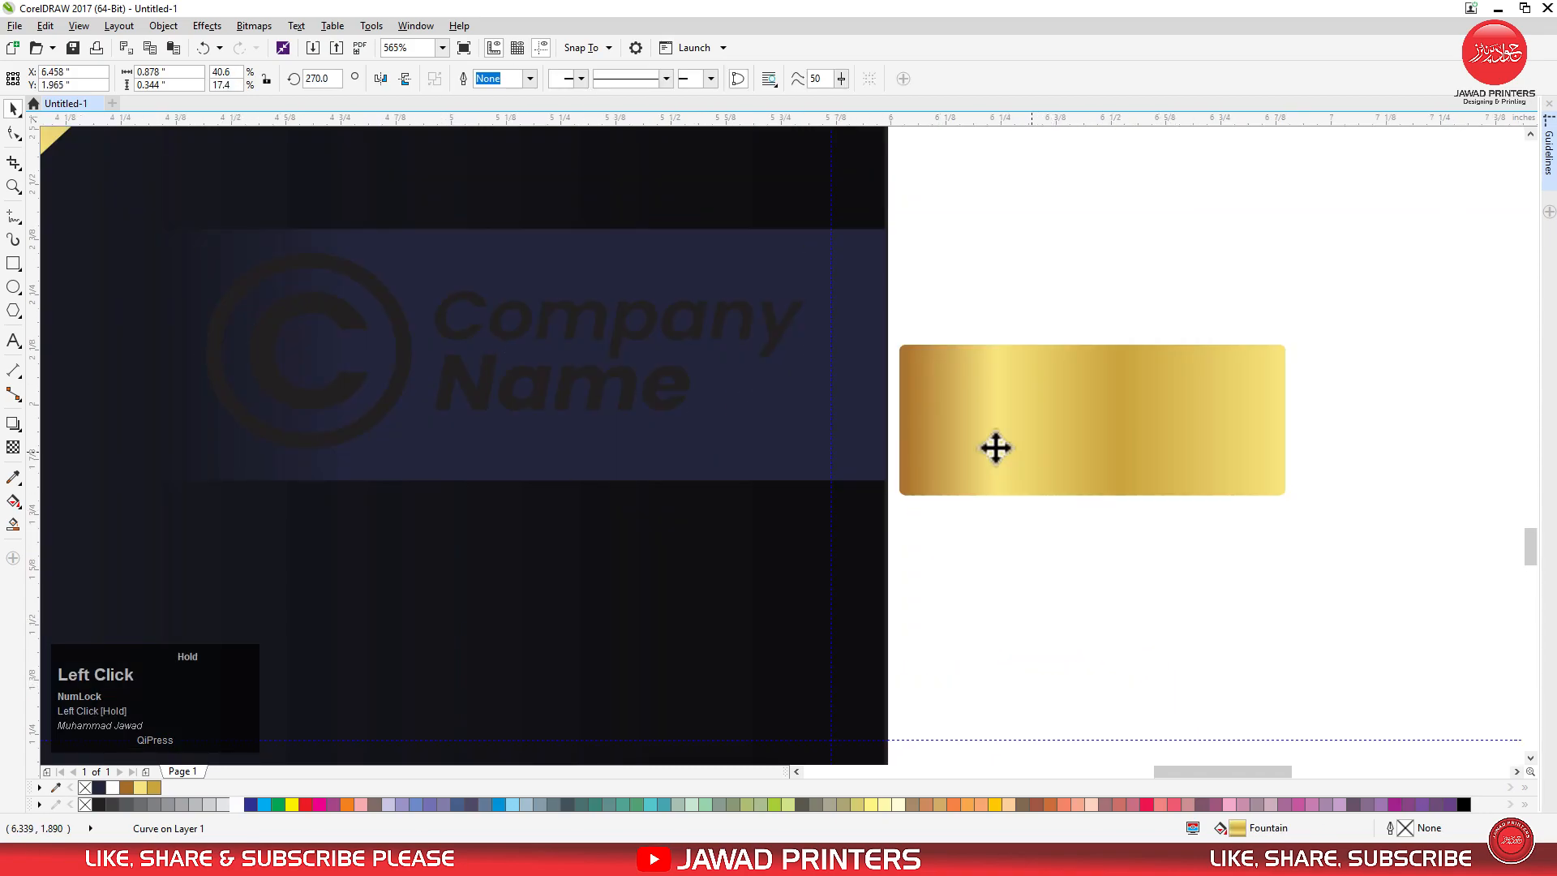
click(766, 351)
shift+click(771, 480)
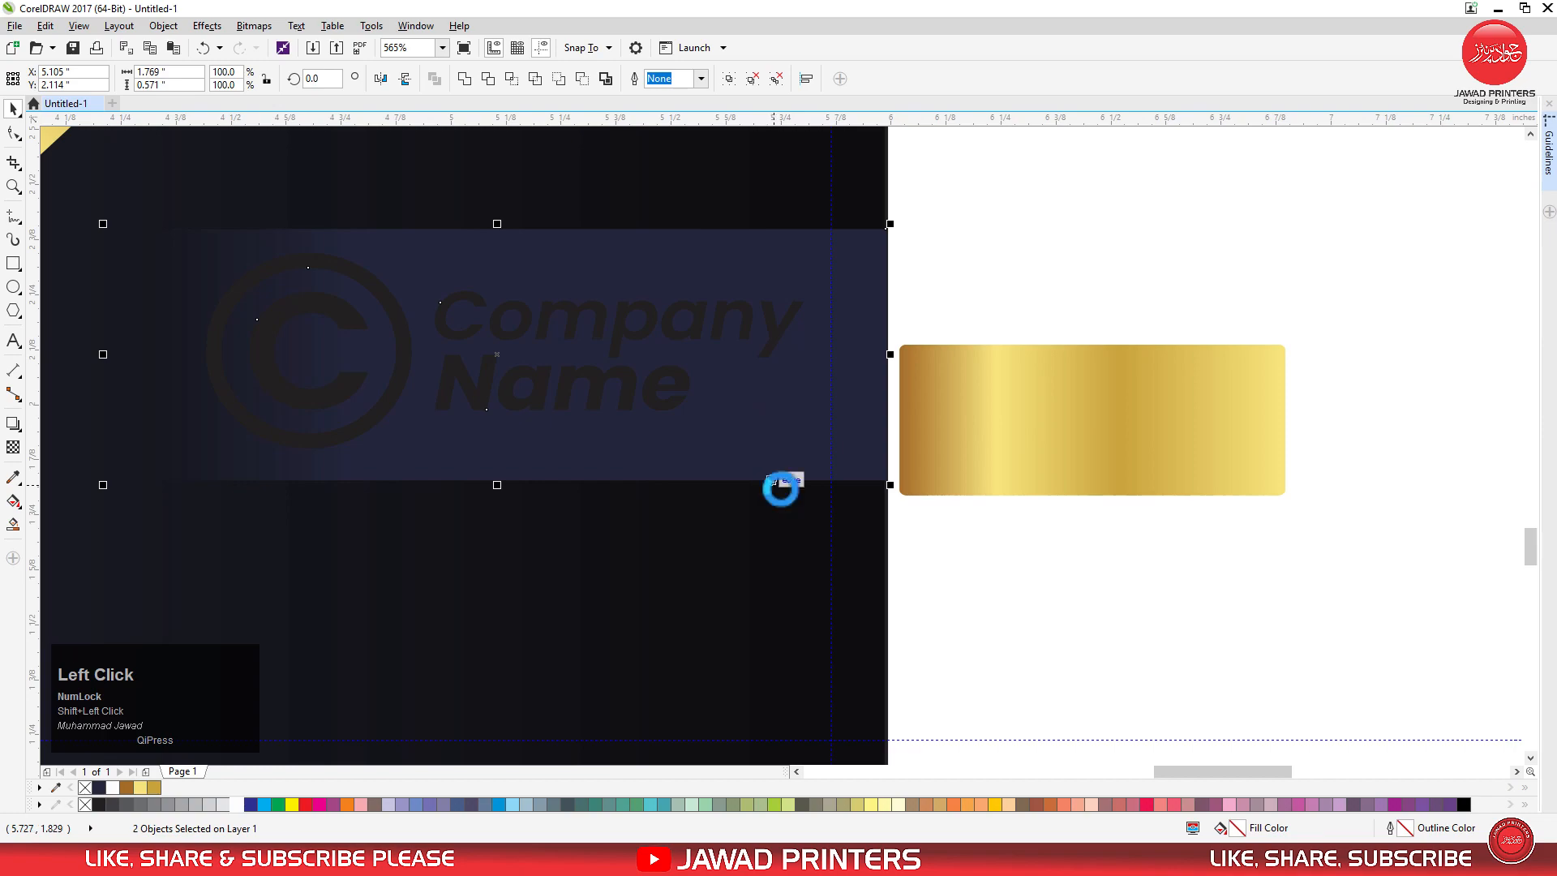
click(986, 581)
Ungroup the company logo and fill its "Company Name" lettering with white.
click(622, 398)
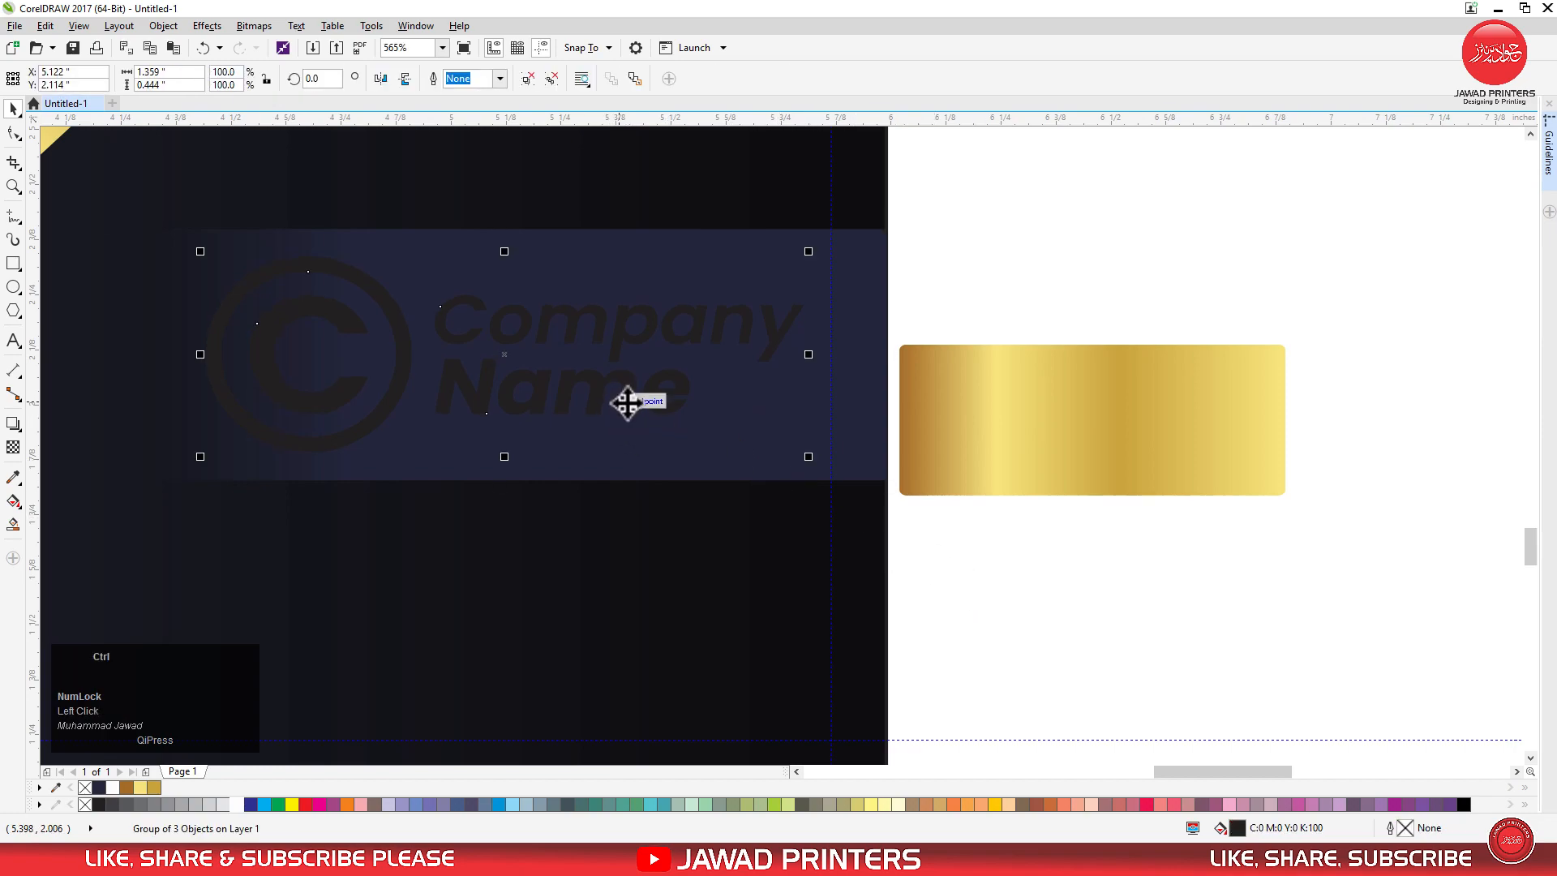
click(1077, 592)
drag(918, 253, 403, 438)
click(237, 805)
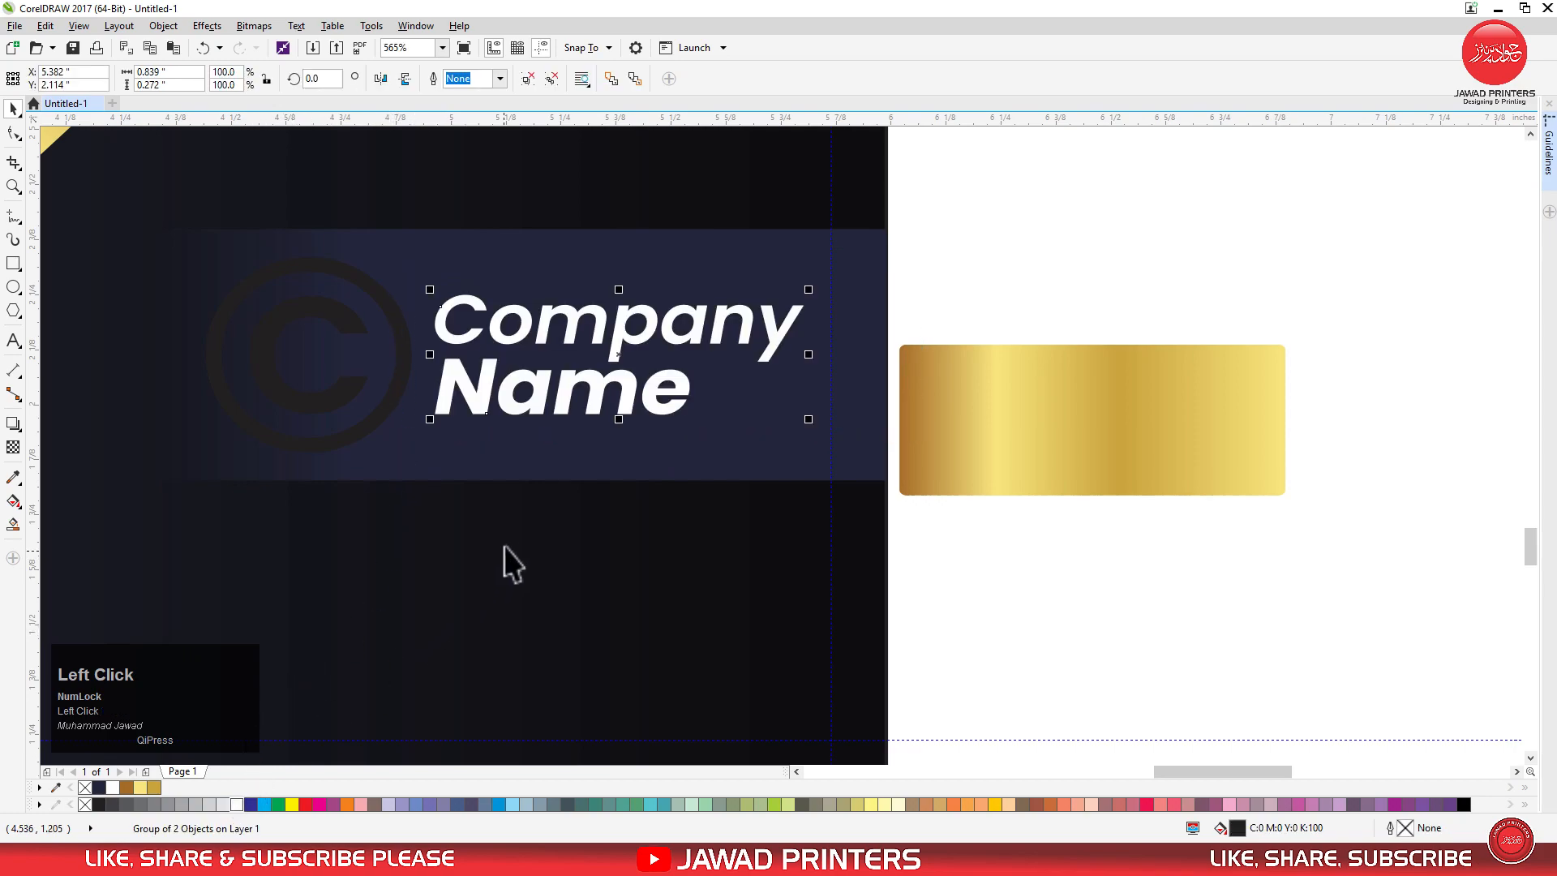
click(941, 307)
Copy the gold swatch's gradient onto the logo's outer ring and its letter C with the Attributes Eyedropper.
click(373, 420)
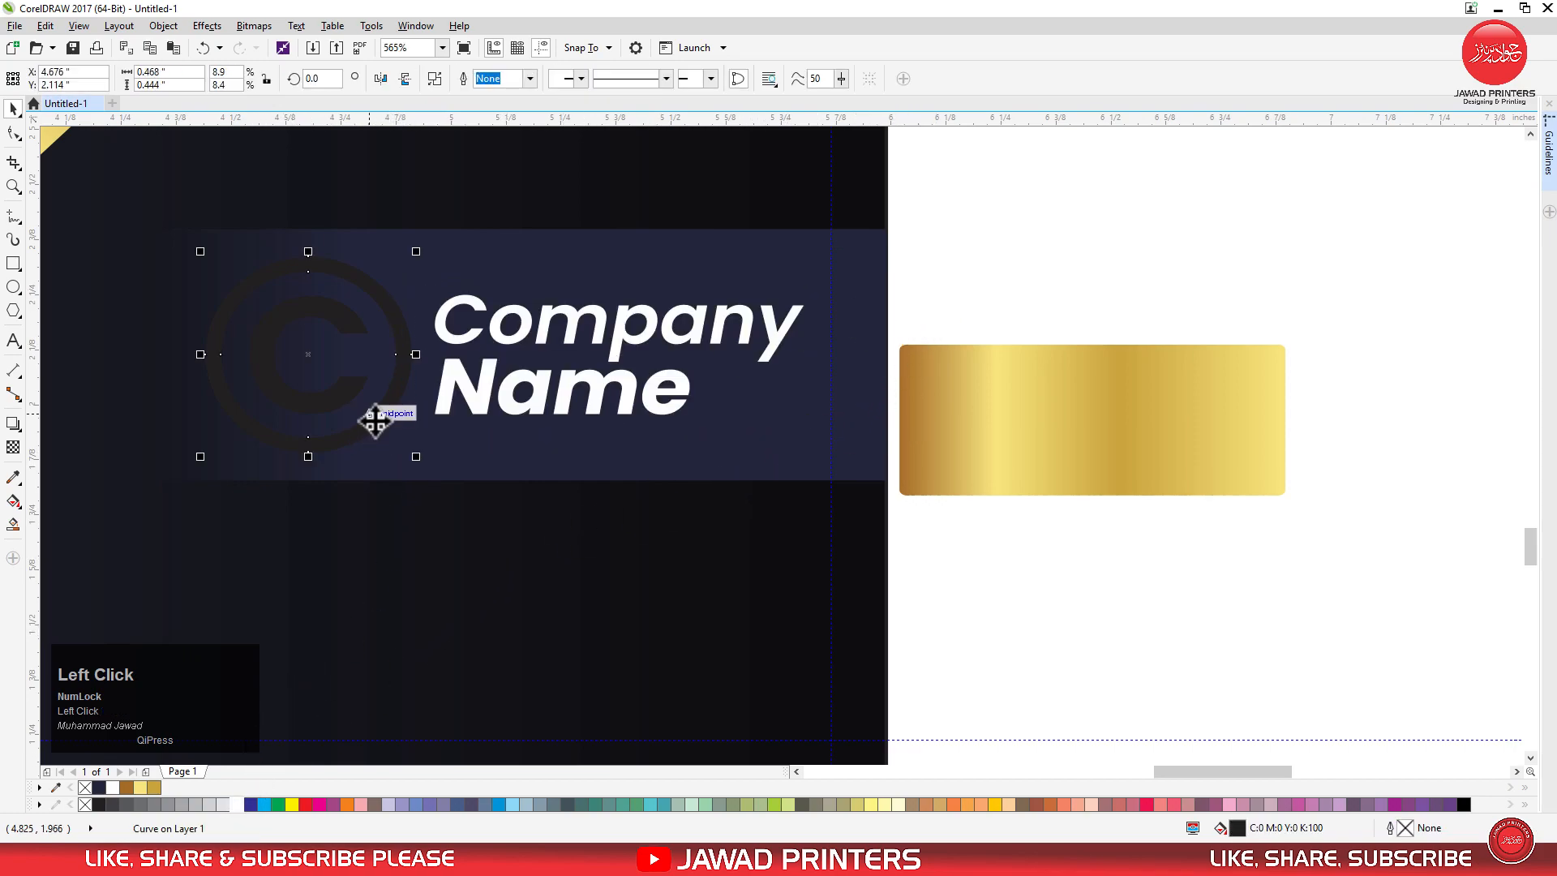
click(10, 485)
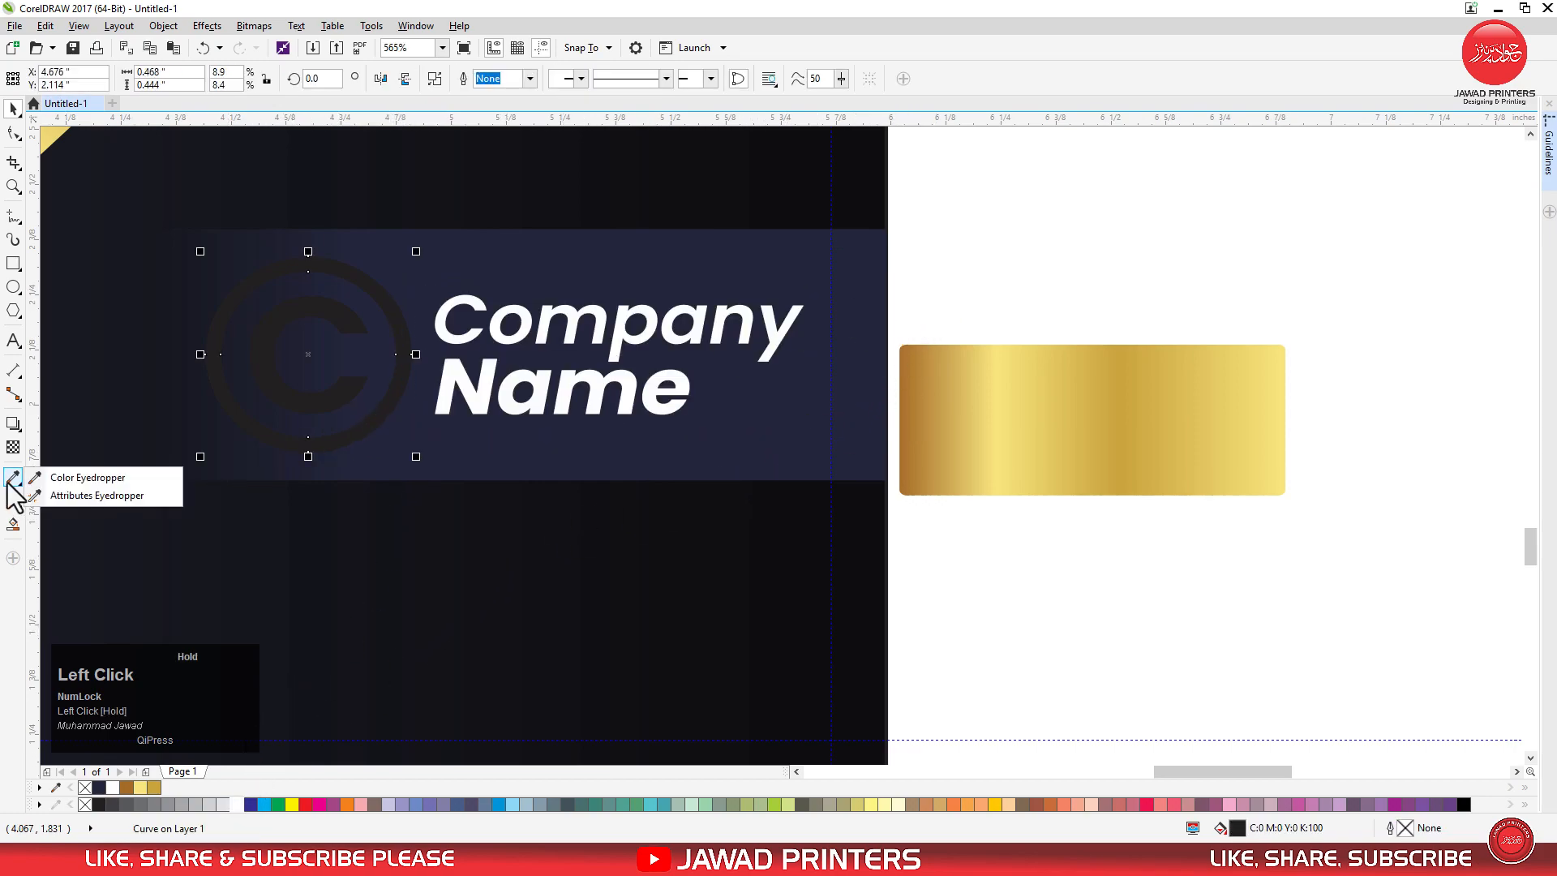
click(77, 496)
click(969, 429)
click(378, 415)
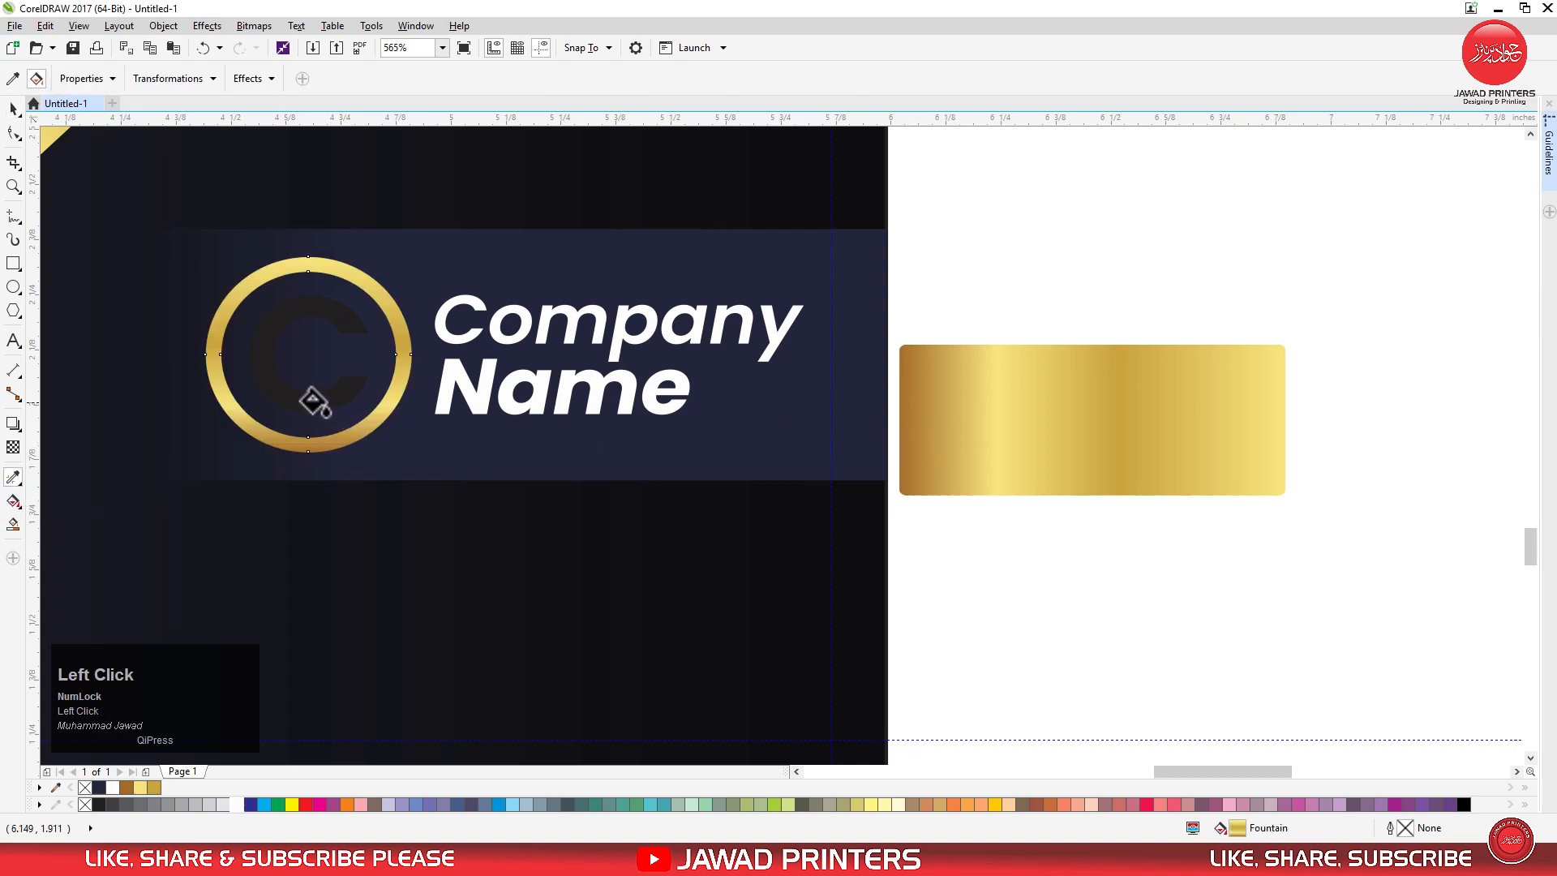
Delete the gold gradient swatch beside the back card.
click(11, 110)
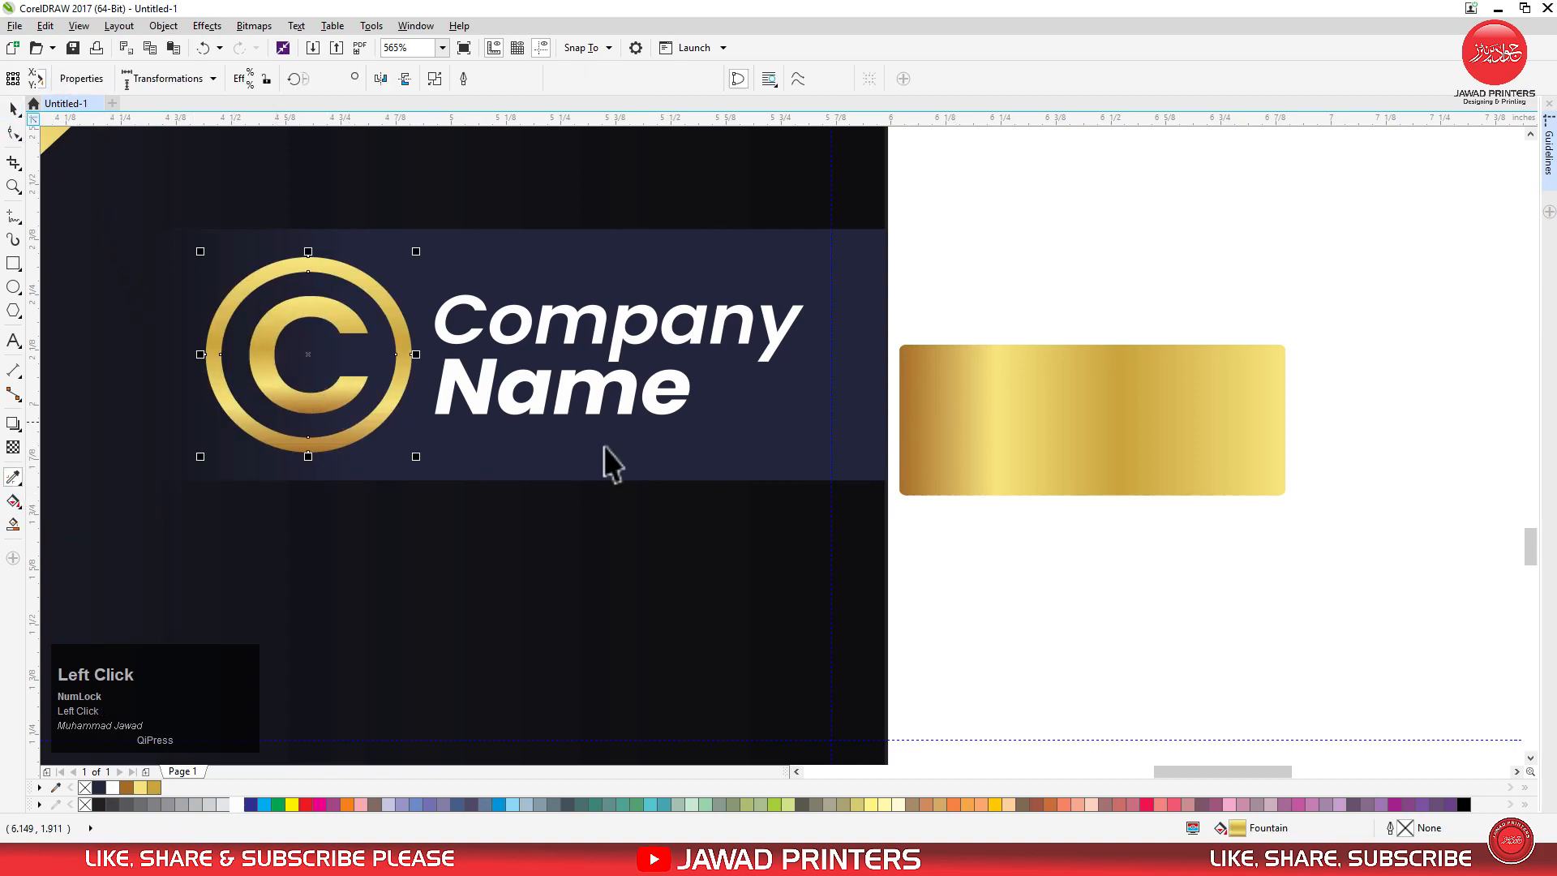
click(958, 417)
key(Delete)
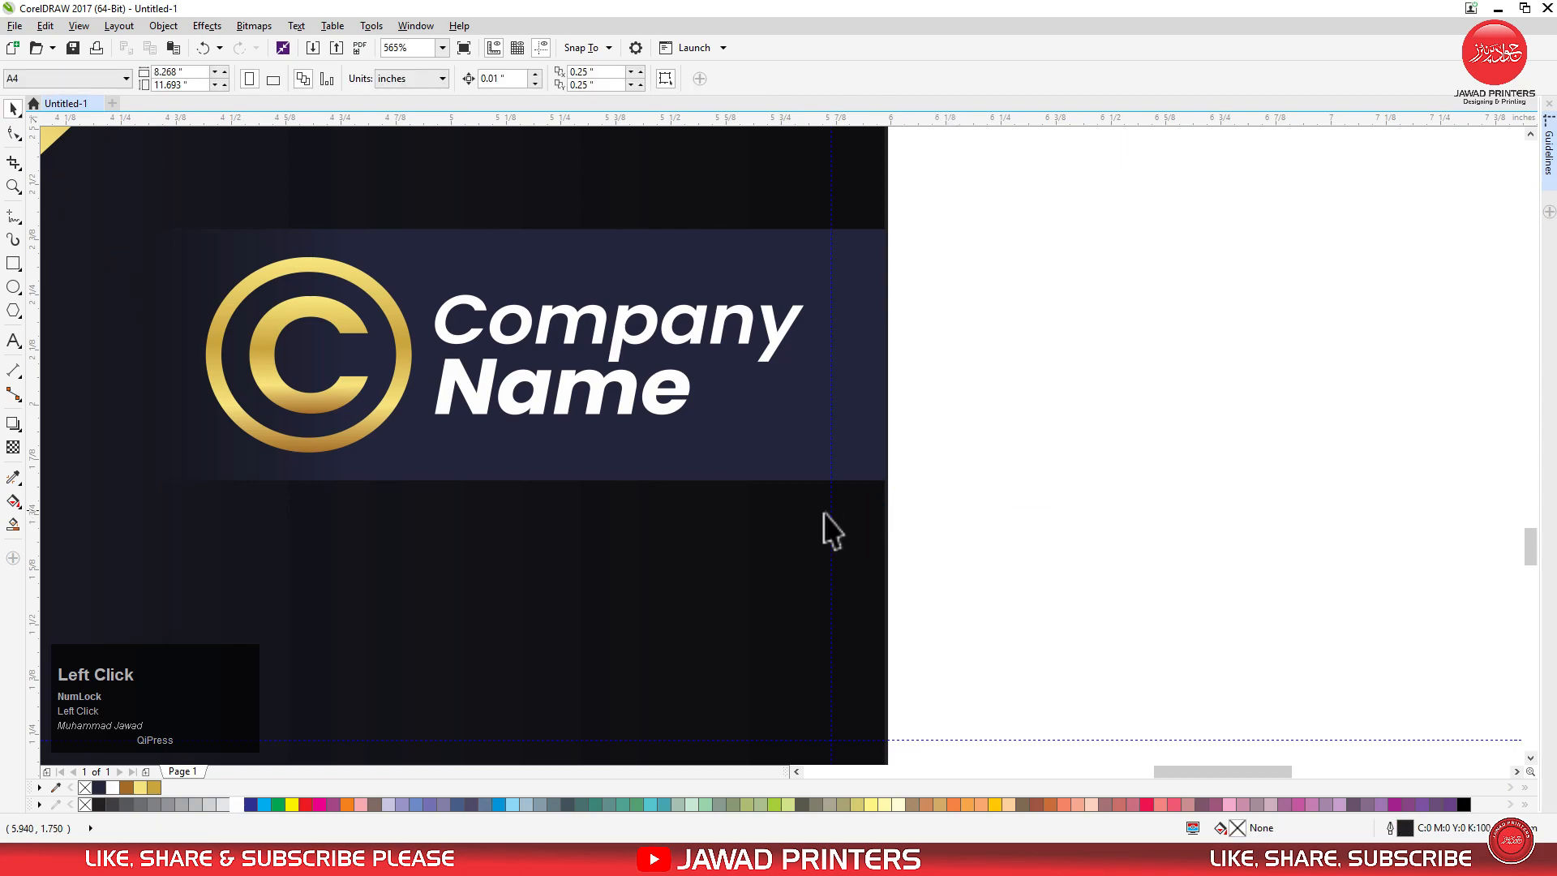
Redirect the logo ring's gold gradient horizontally, running from its left edge to its right edge.
click(270, 368)
key(g)
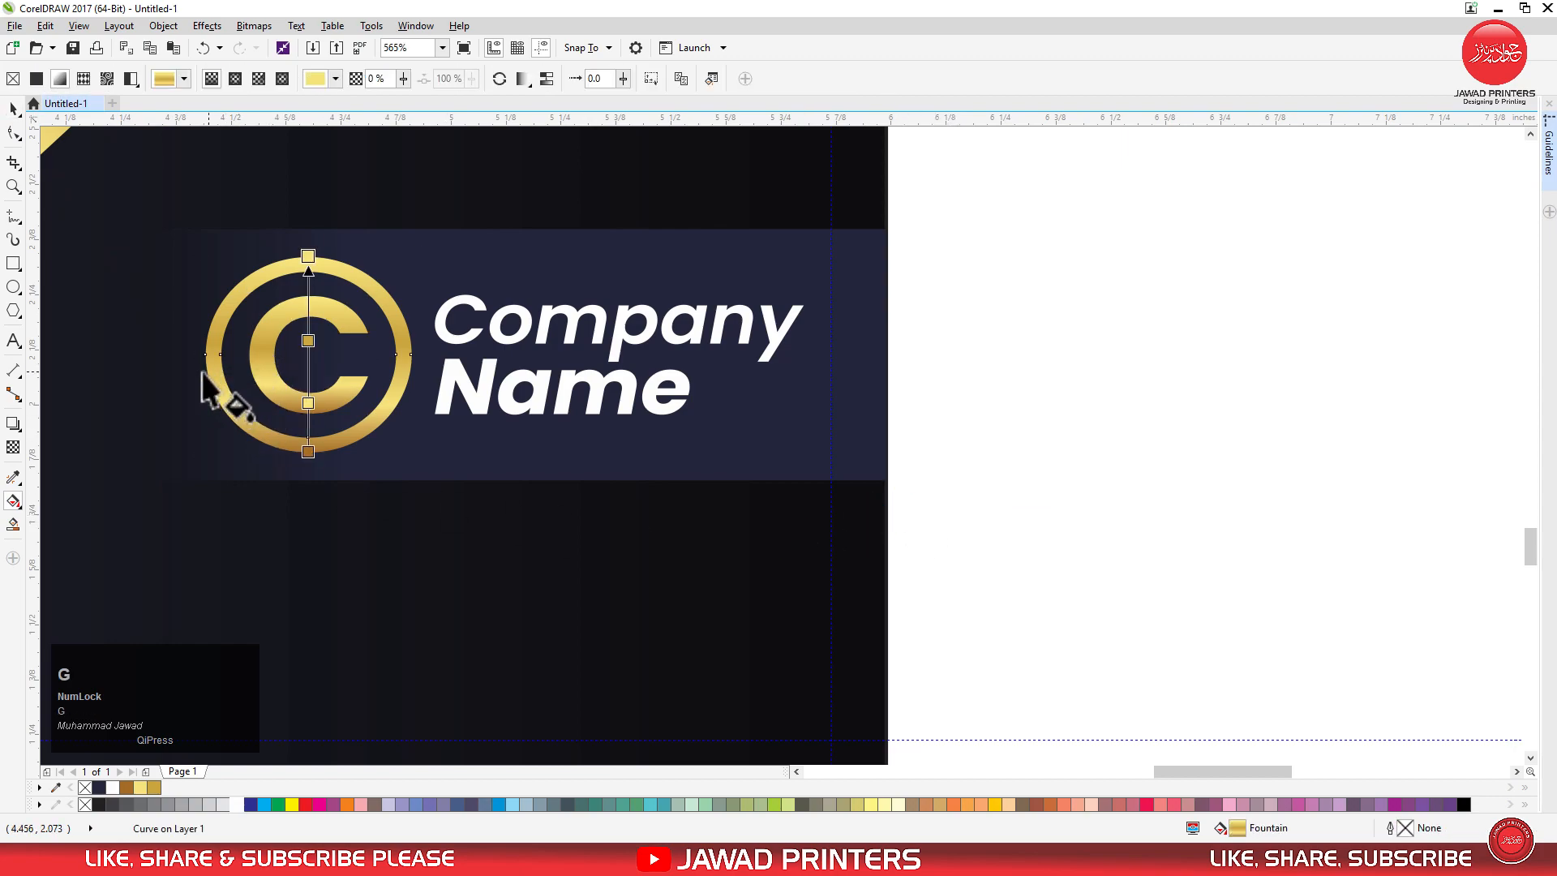
drag(210, 357, 428, 389)
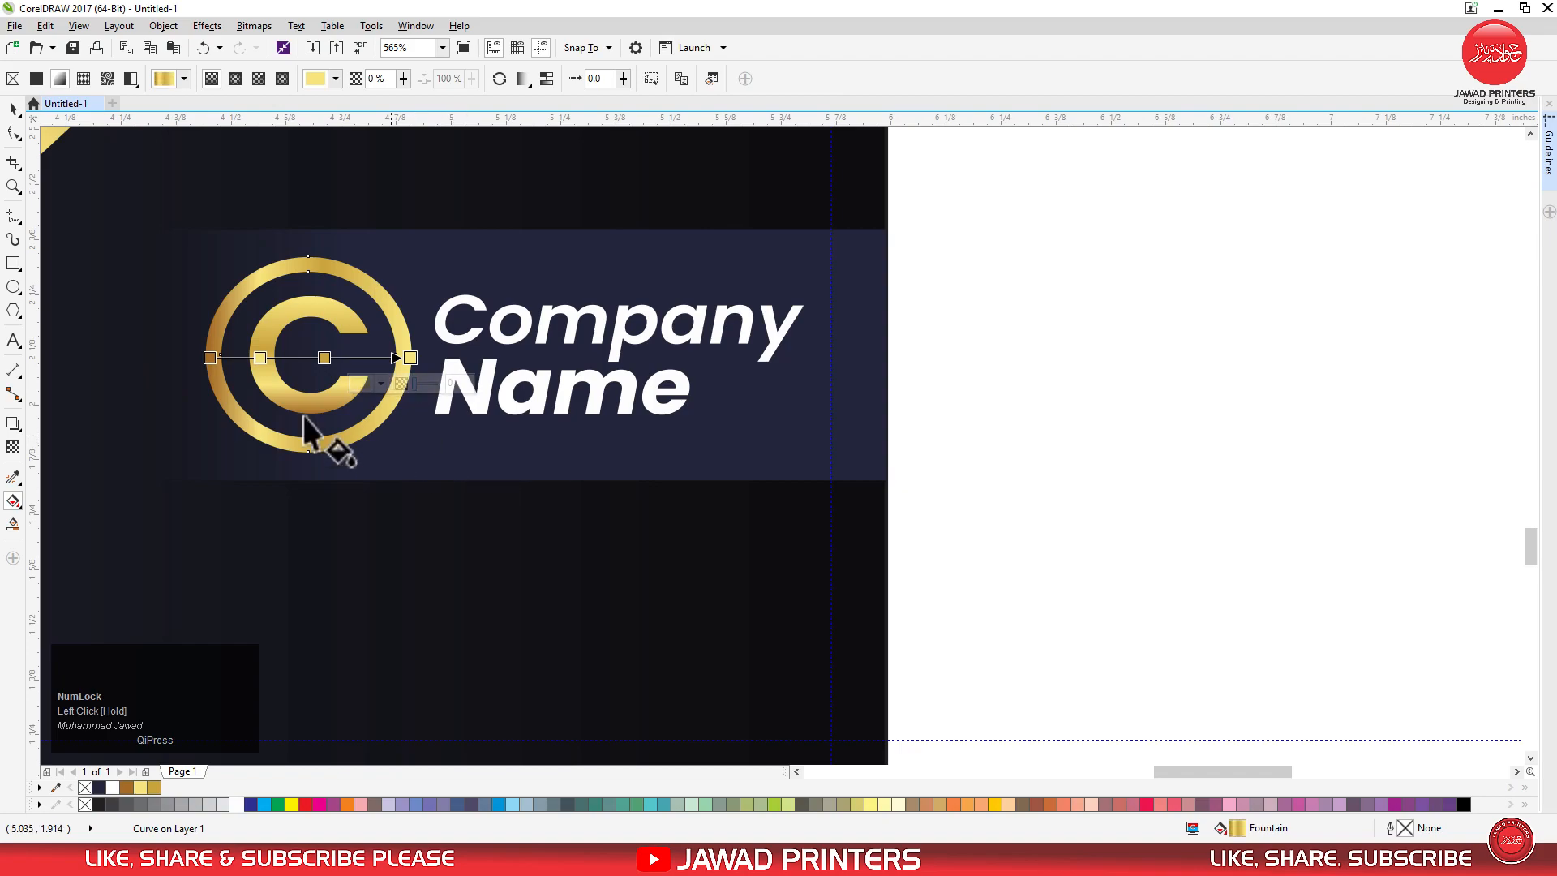
click(11, 110)
click(921, 417)
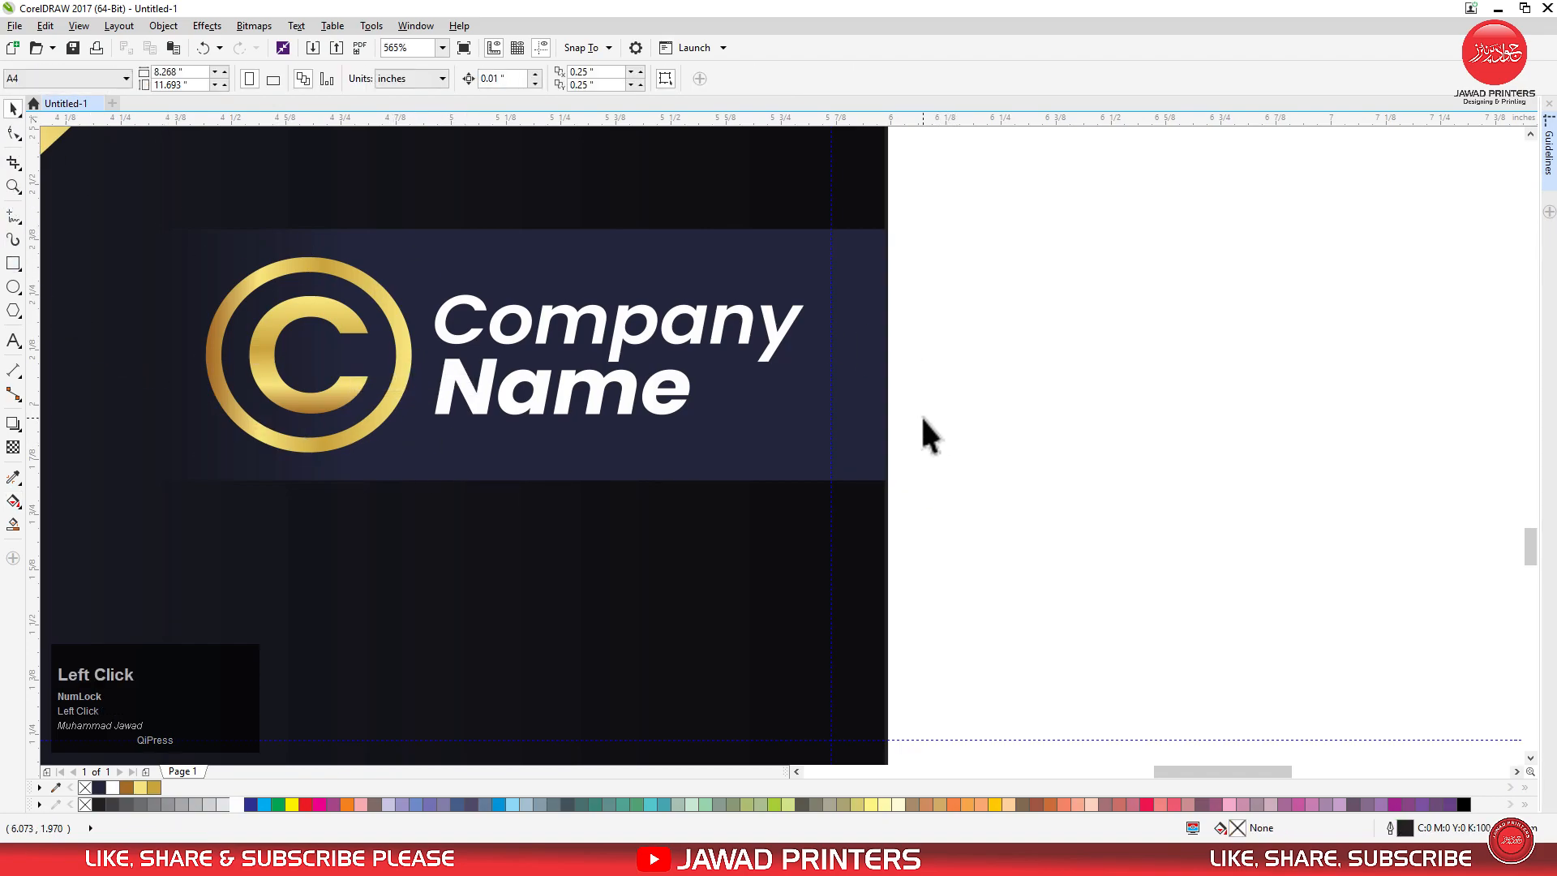
Delete the two vertical guidelines running through both business cards.
key(F3)
key(F3)
key(F3)
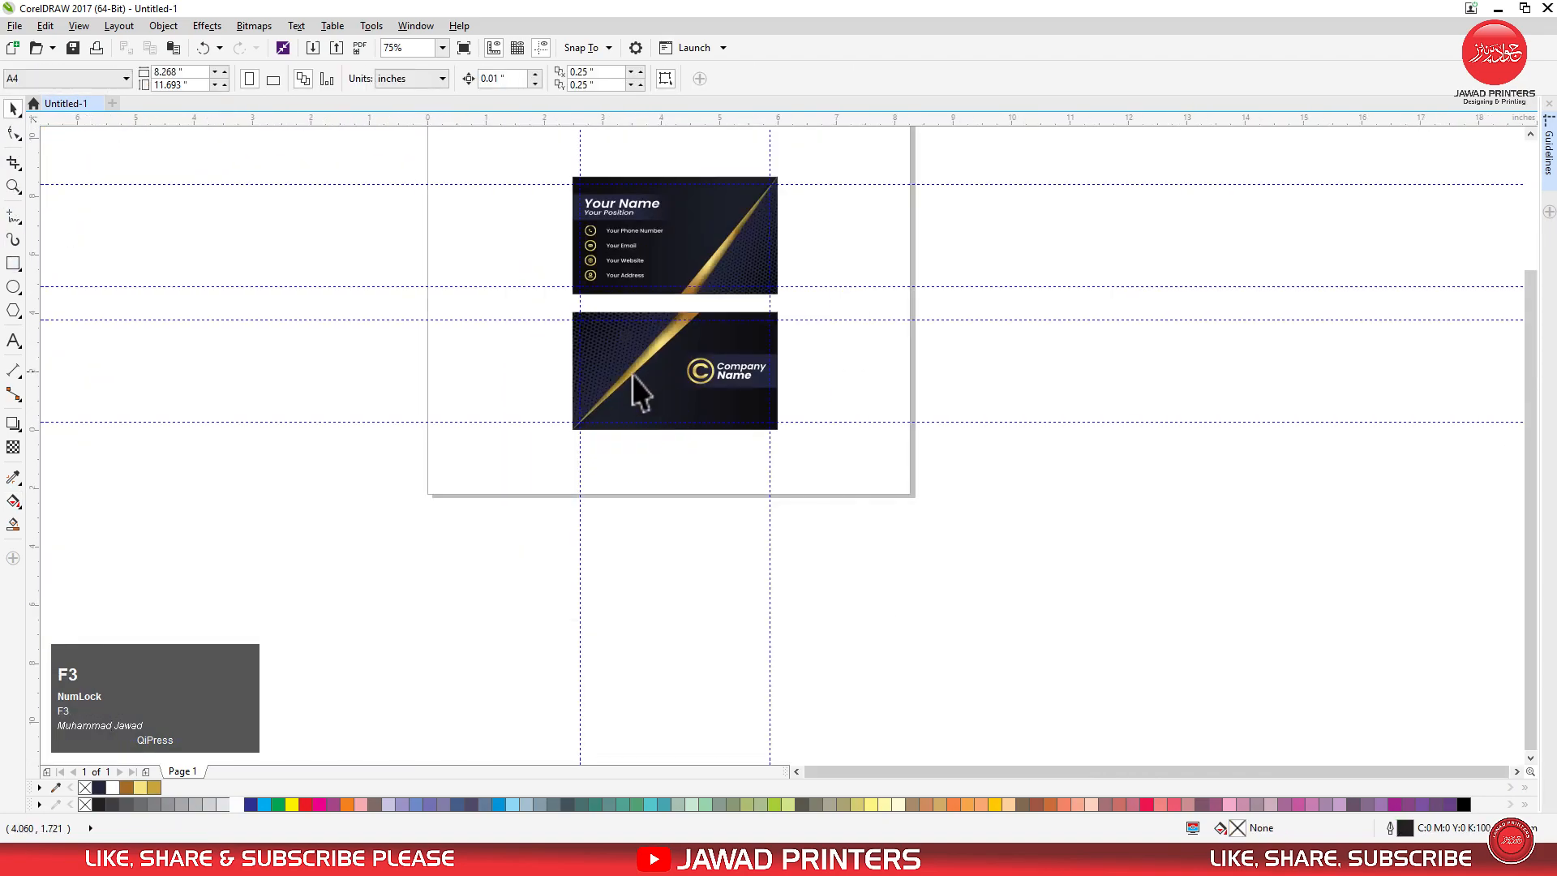
key(F3)
drag(551, 240, 771, 436)
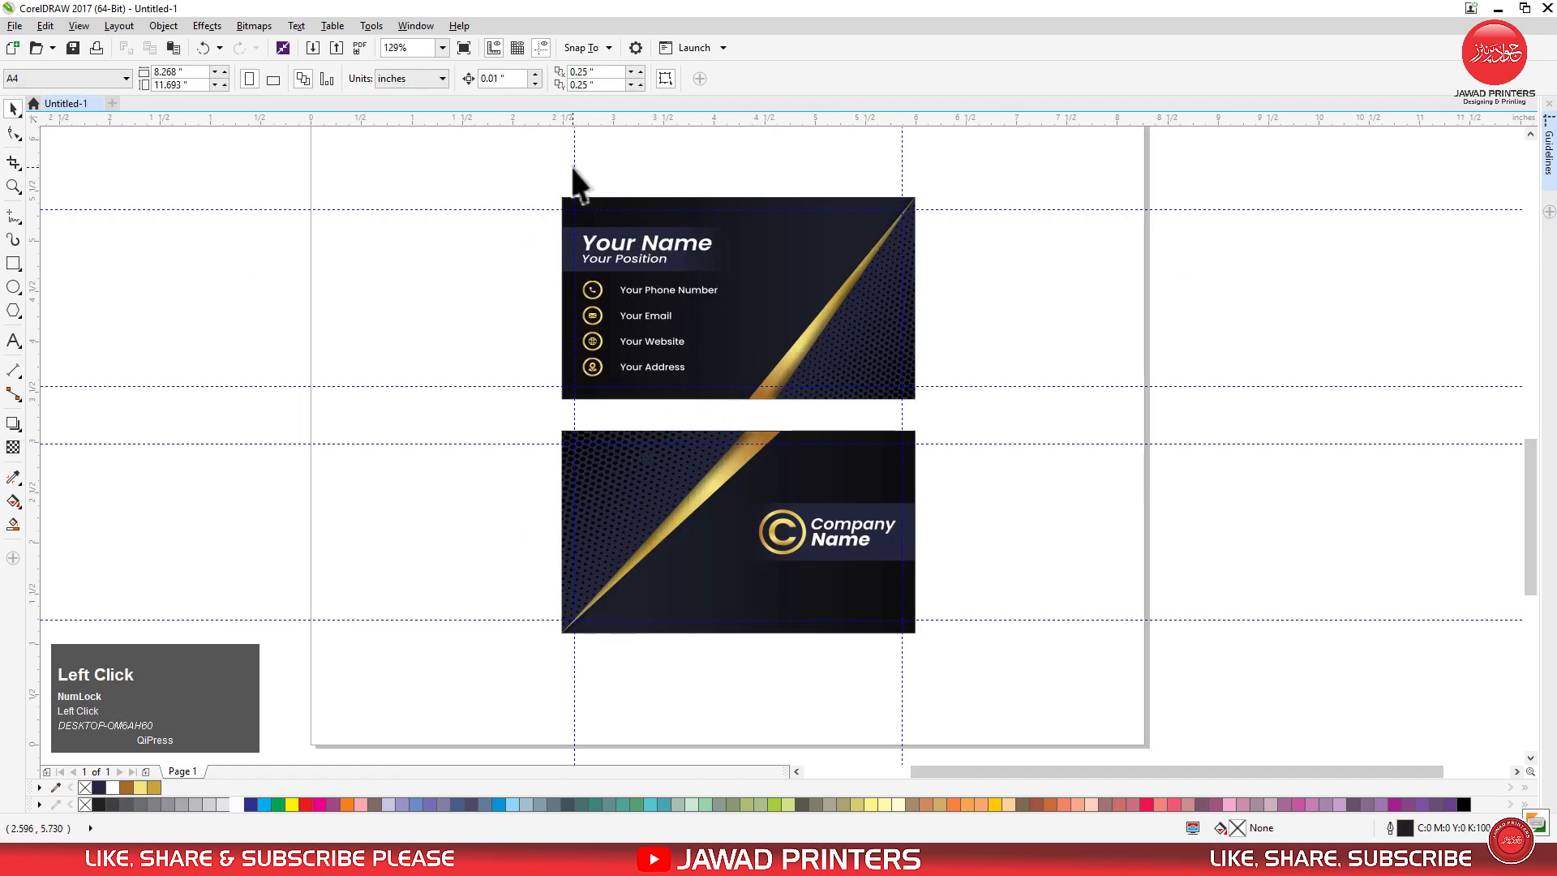
click(575, 167)
key(Delete)
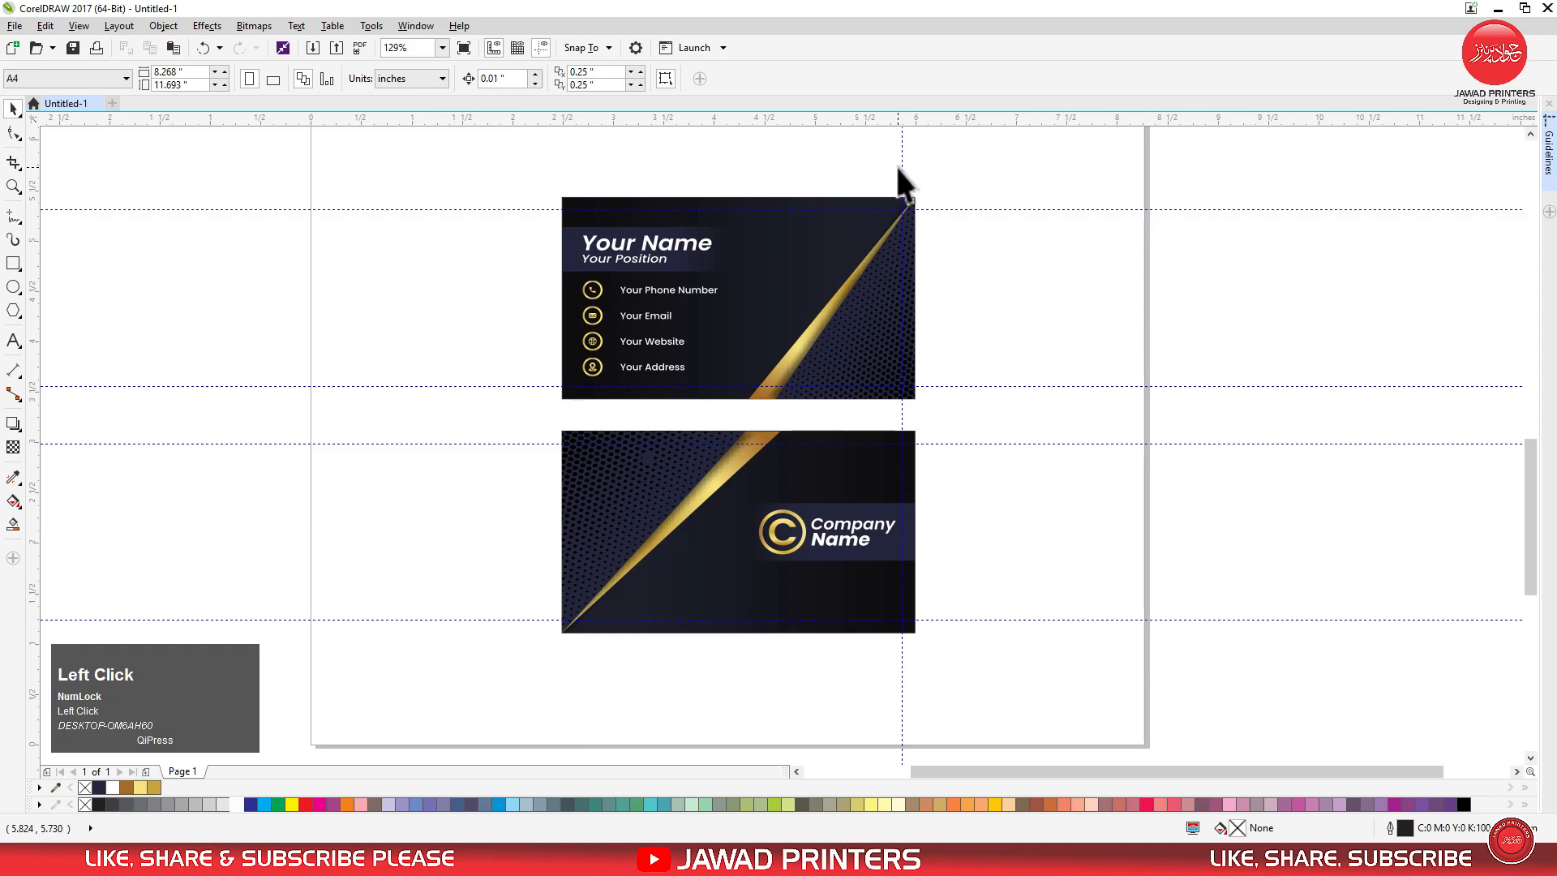
click(902, 170)
key(Delete)
Remove the four horizontal guidelines crossing the front and back cards.
click(952, 209)
key(Delete)
click(979, 387)
key(Delete)
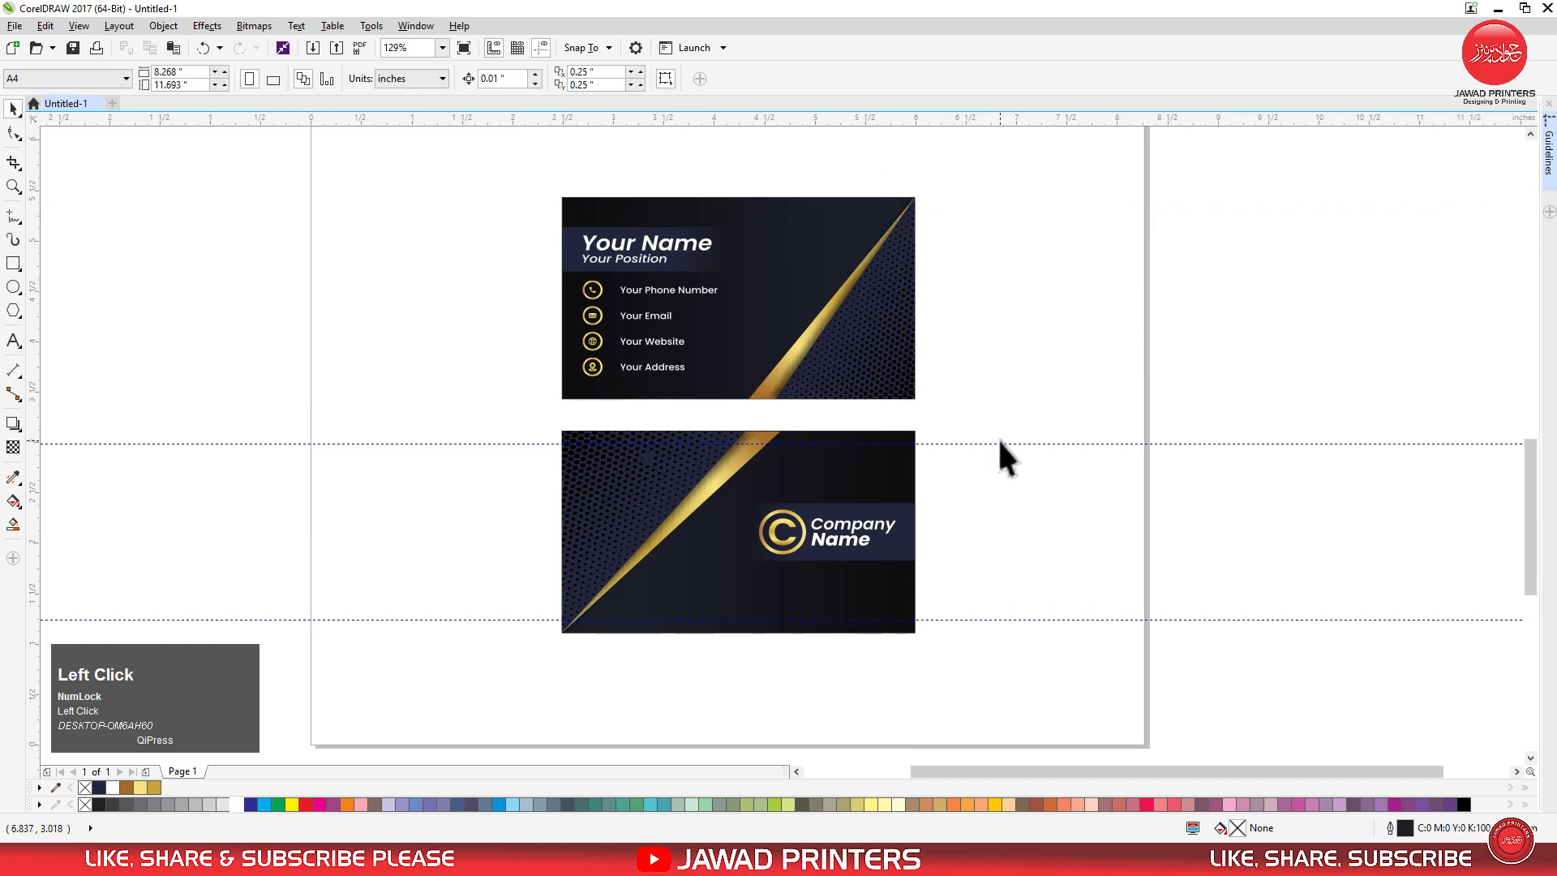
click(1000, 444)
key(Delete)
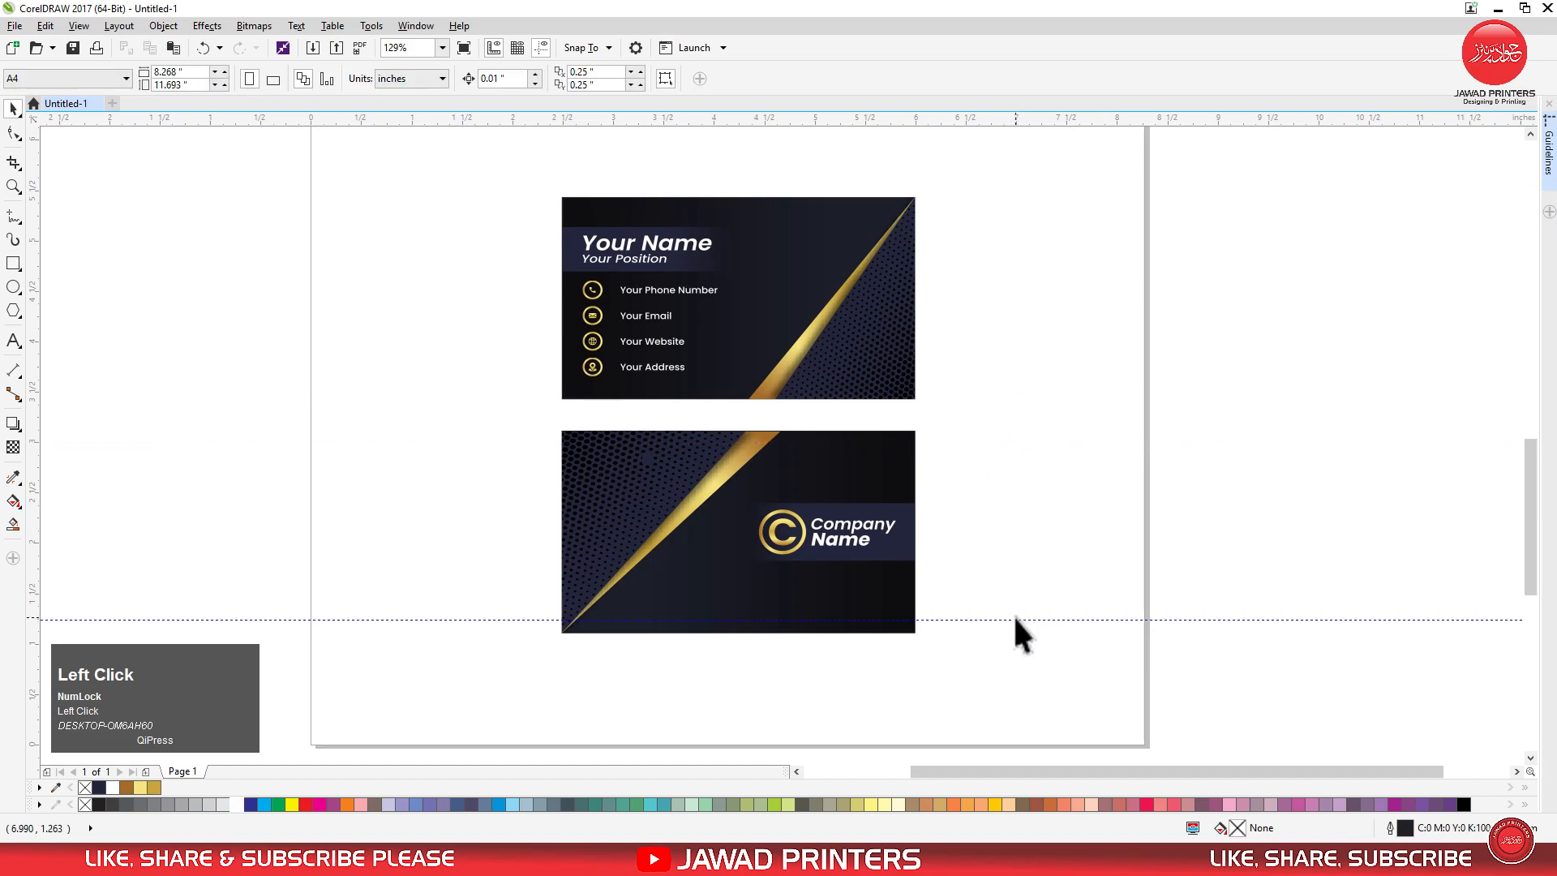
click(1013, 619)
key(Delete)
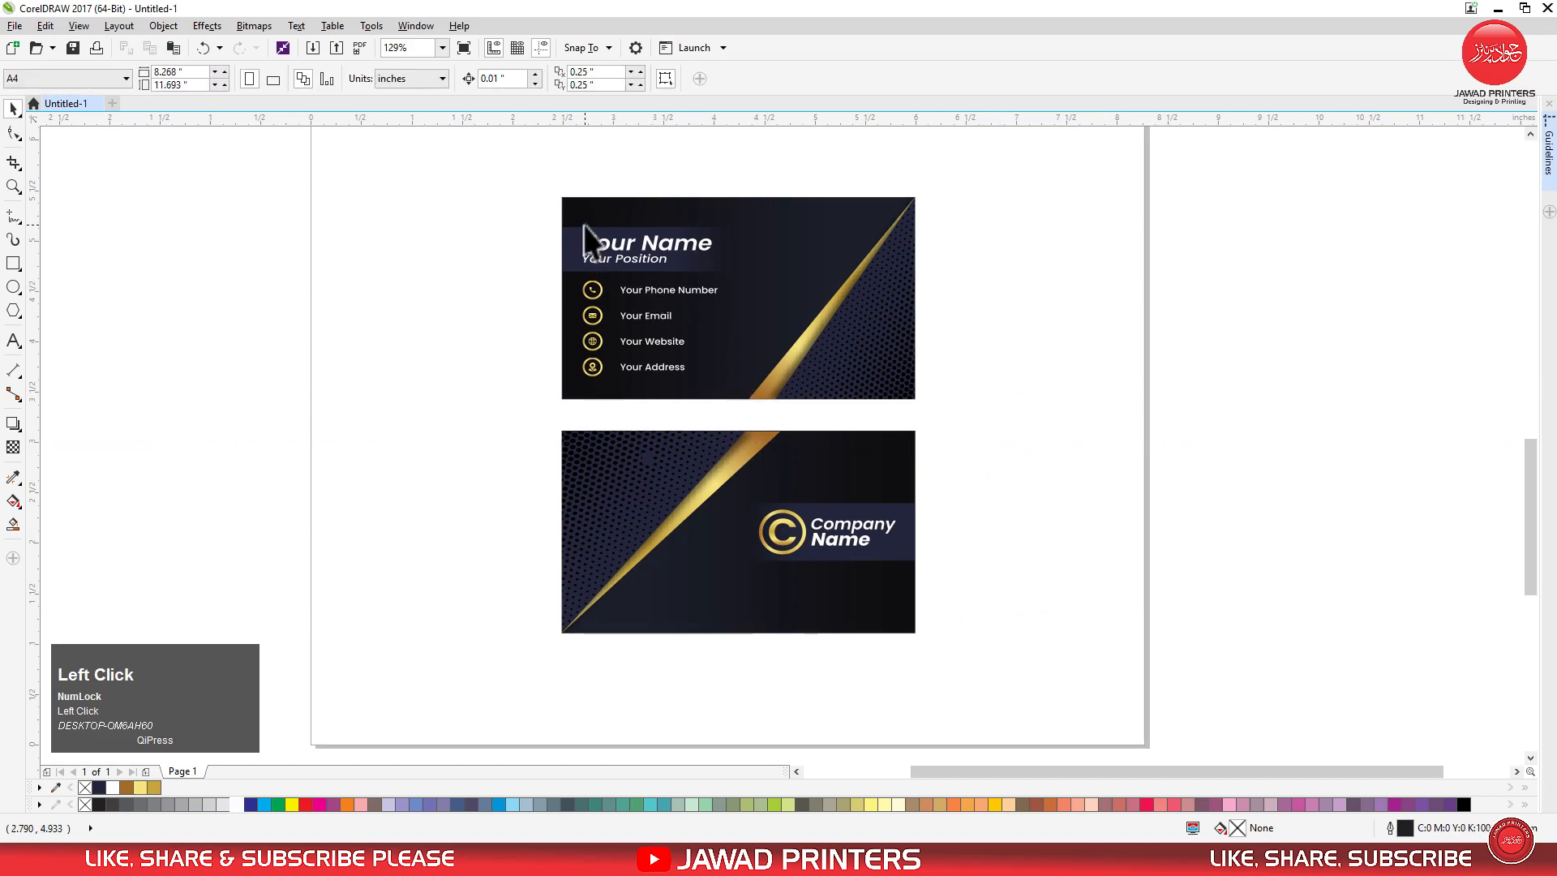
Select both card sides and examine the finished design in a full-screen preview.
drag(546, 191, 928, 642)
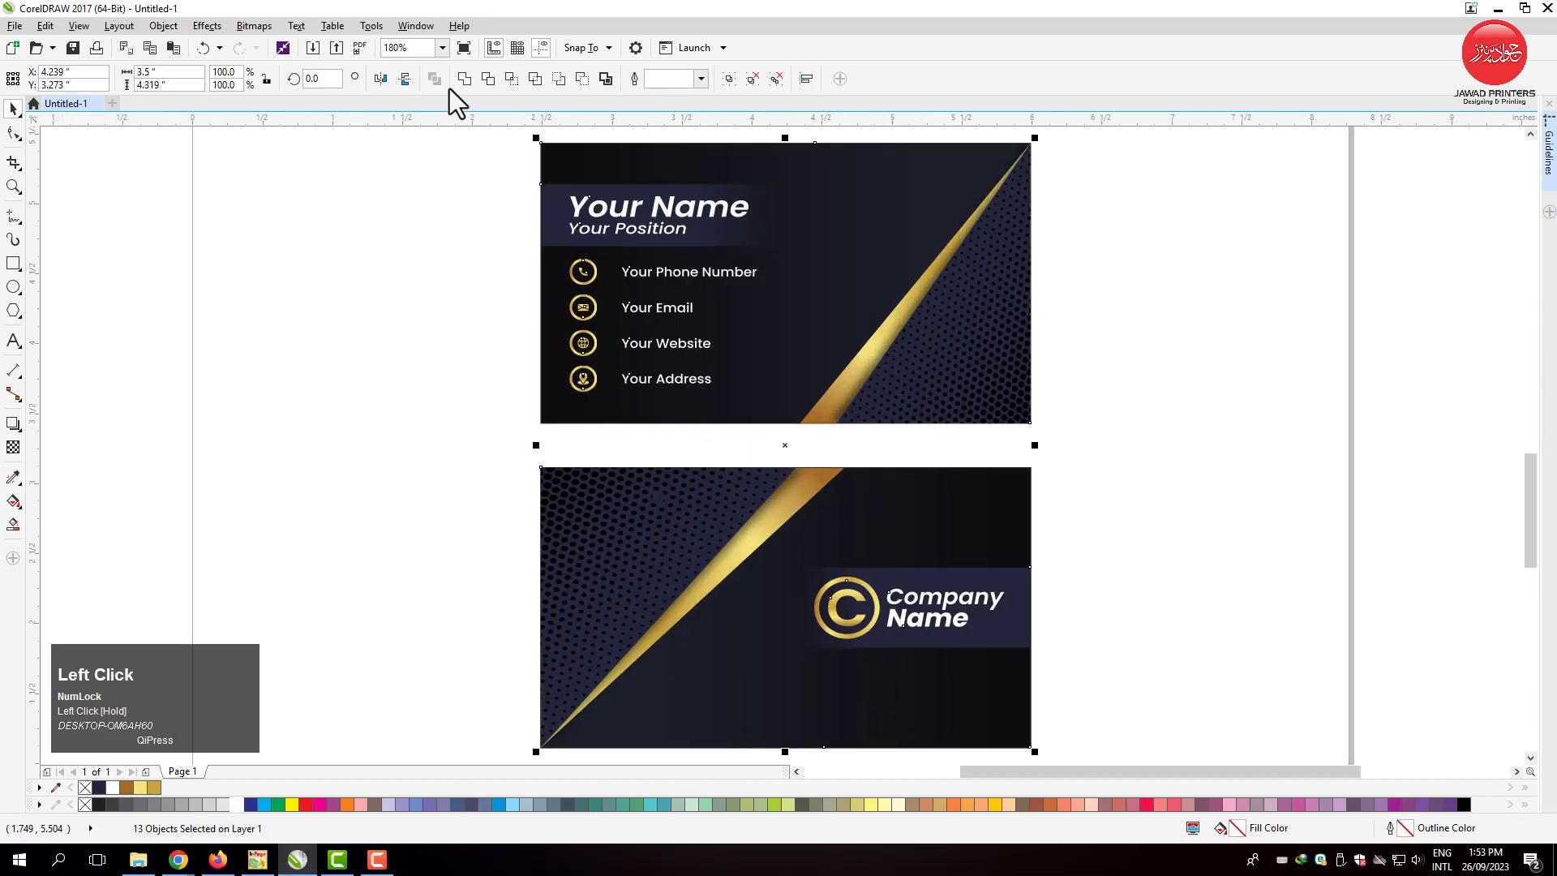
click(465, 47)
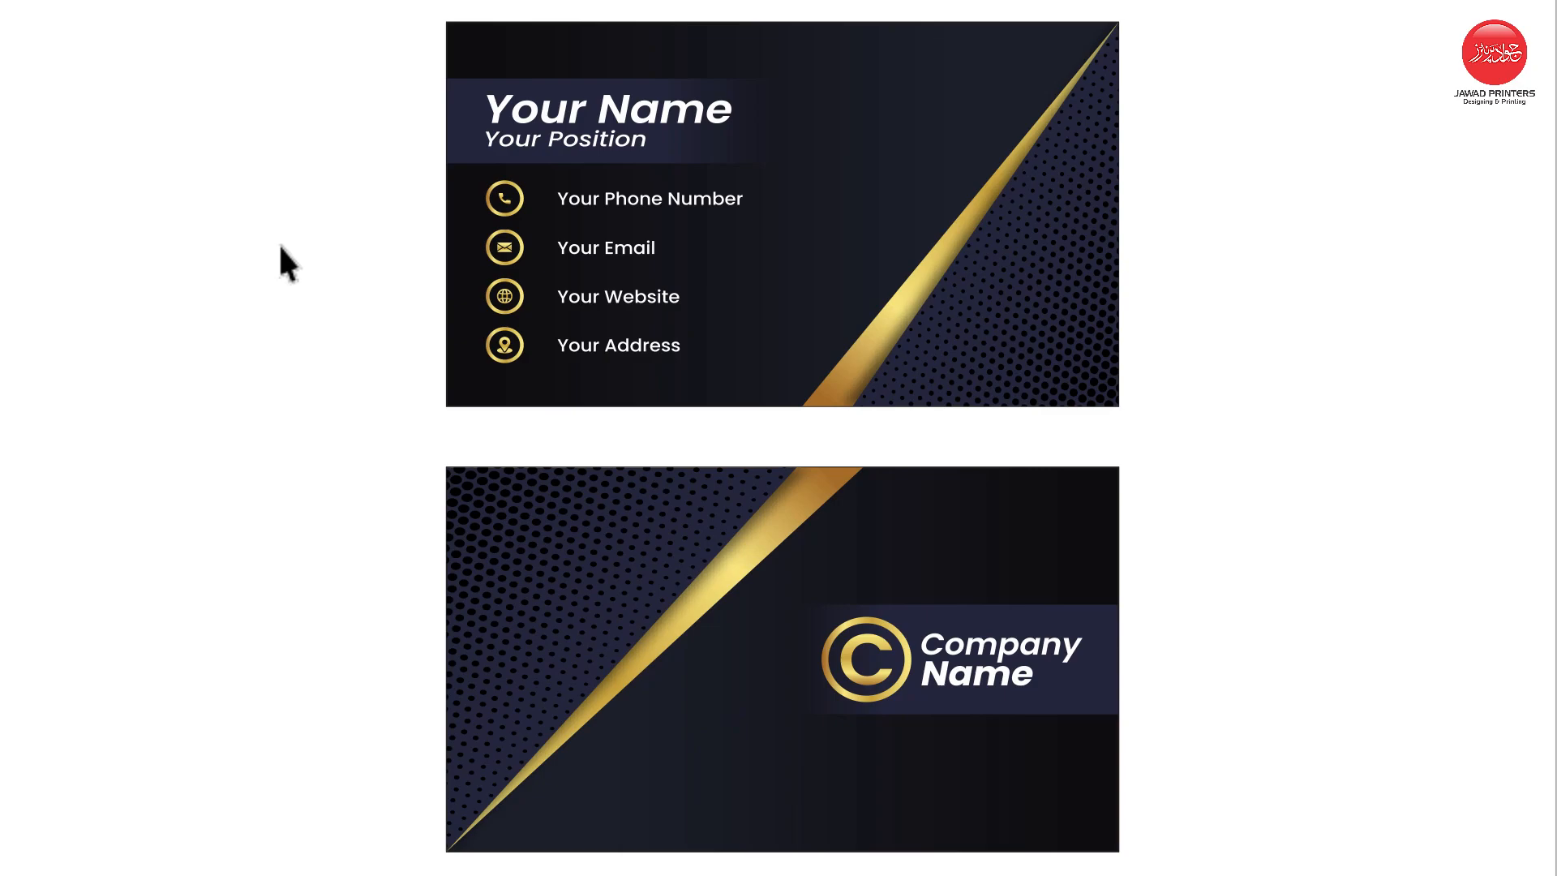